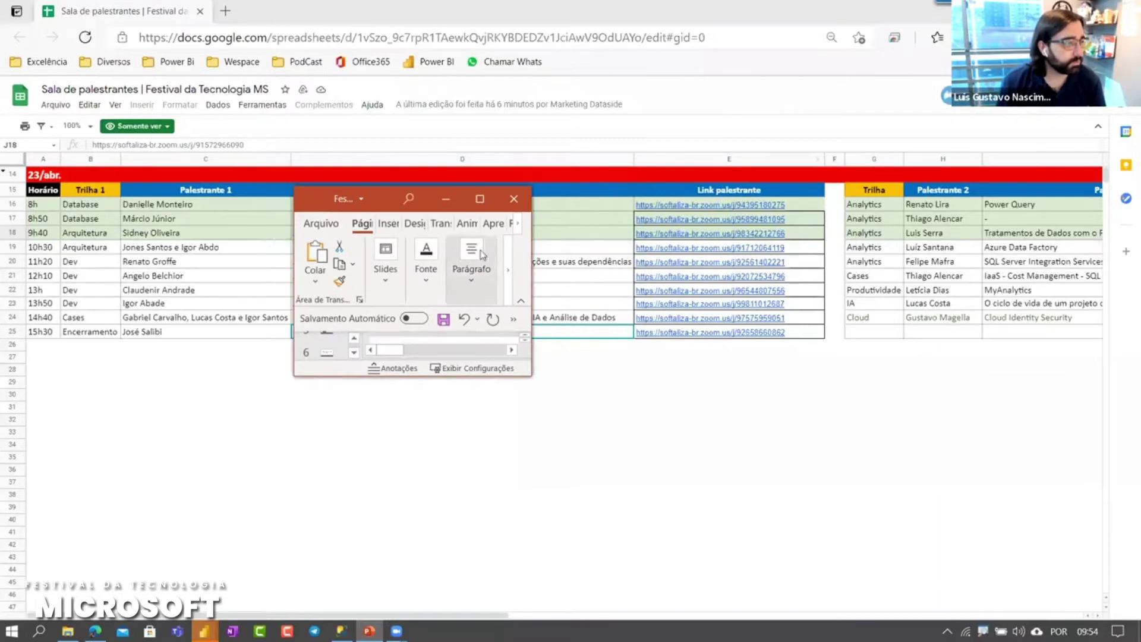
- Switch to PowerPoint, start the slide show from slide 10, and swap Presenter View with the full-screen slide
left_click(479, 198)
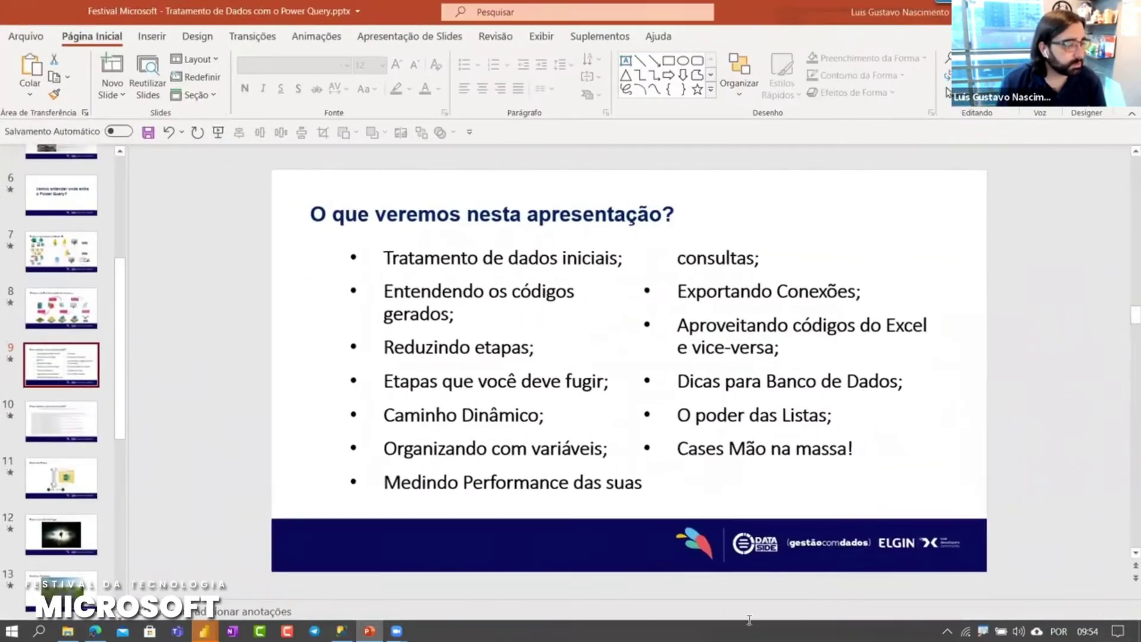
left_click(542, 37)
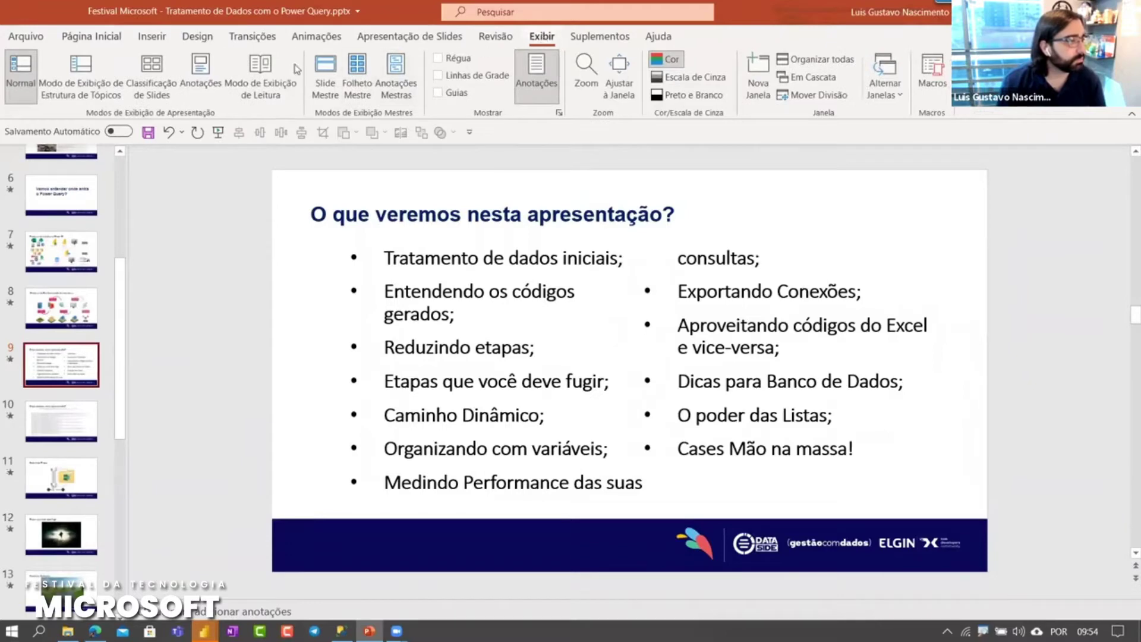
scroll(28, 446, "down", 1)
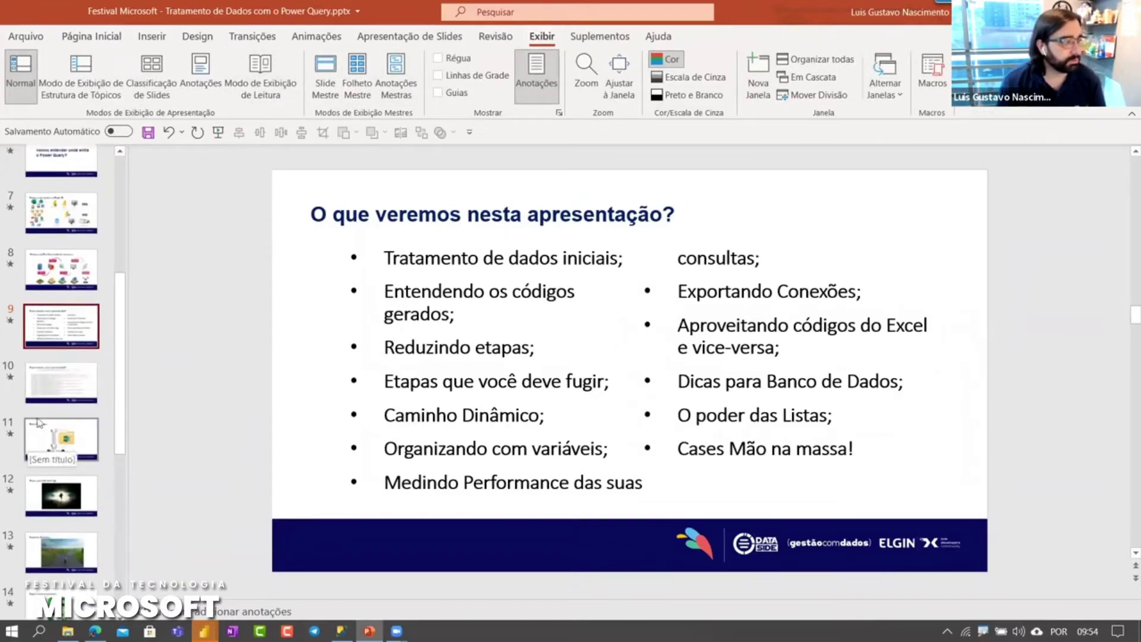
left_click(60, 383)
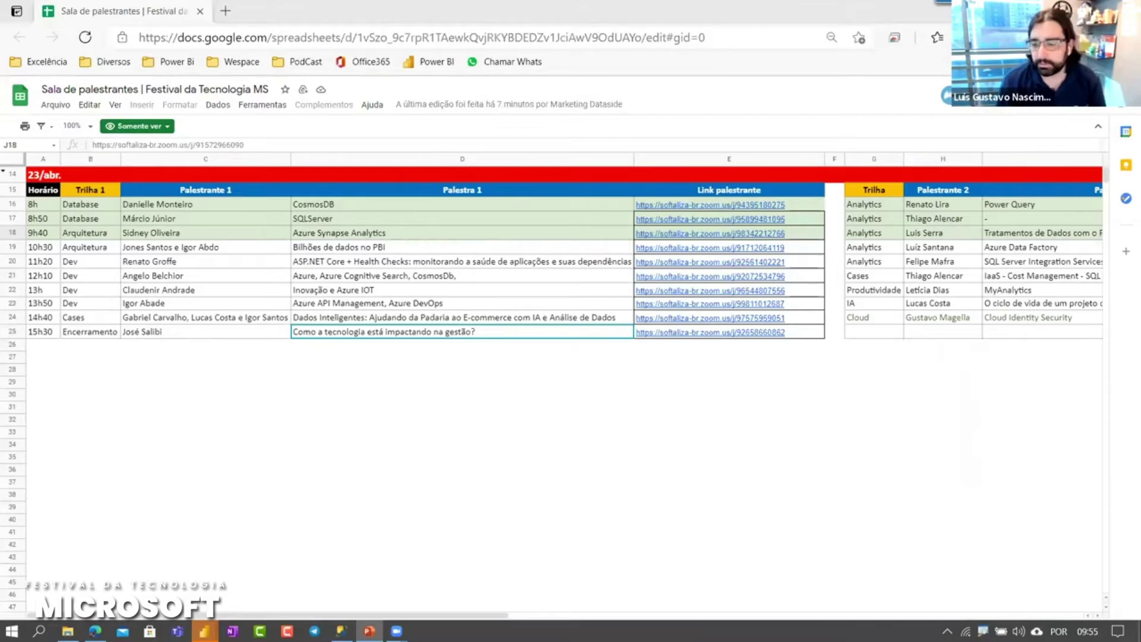
key("shift+F5")
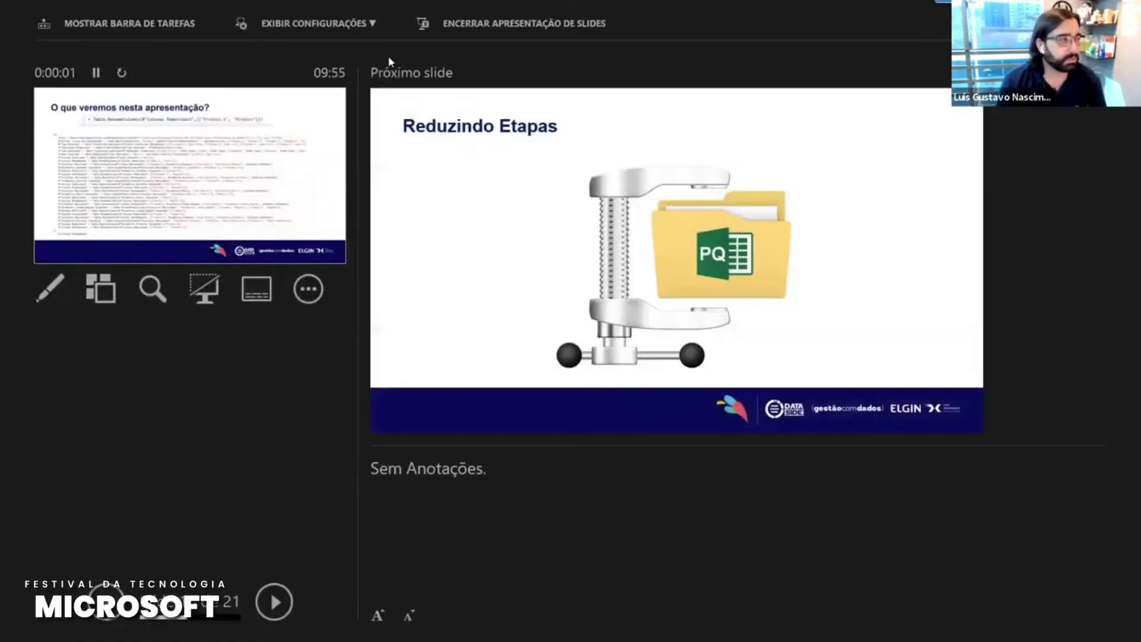
left_click(353, 27)
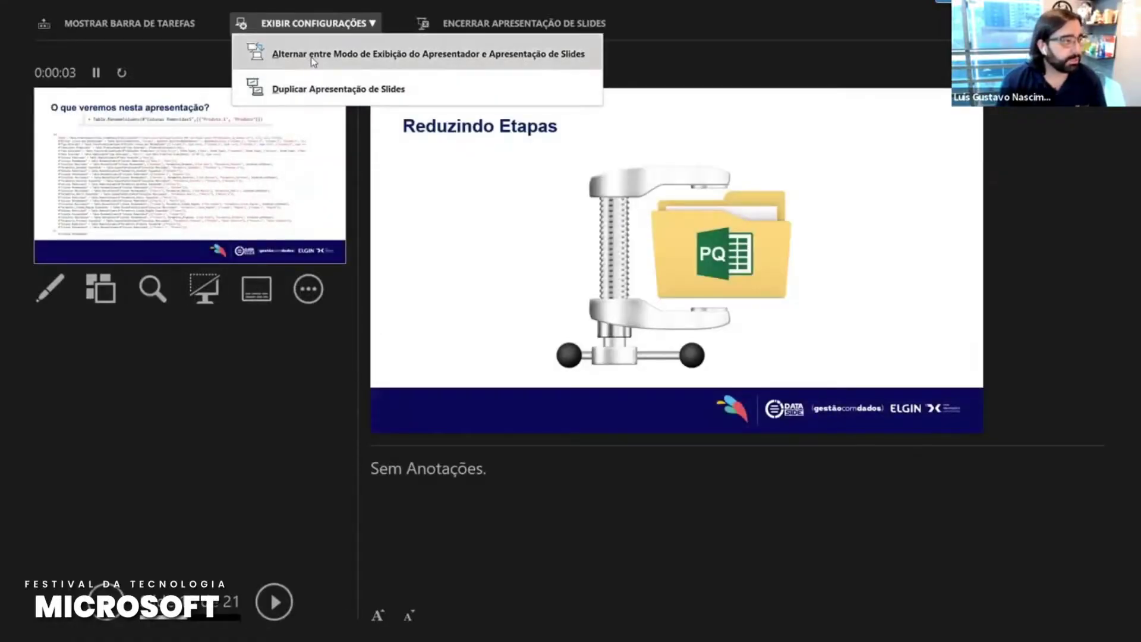
left_click(313, 58)
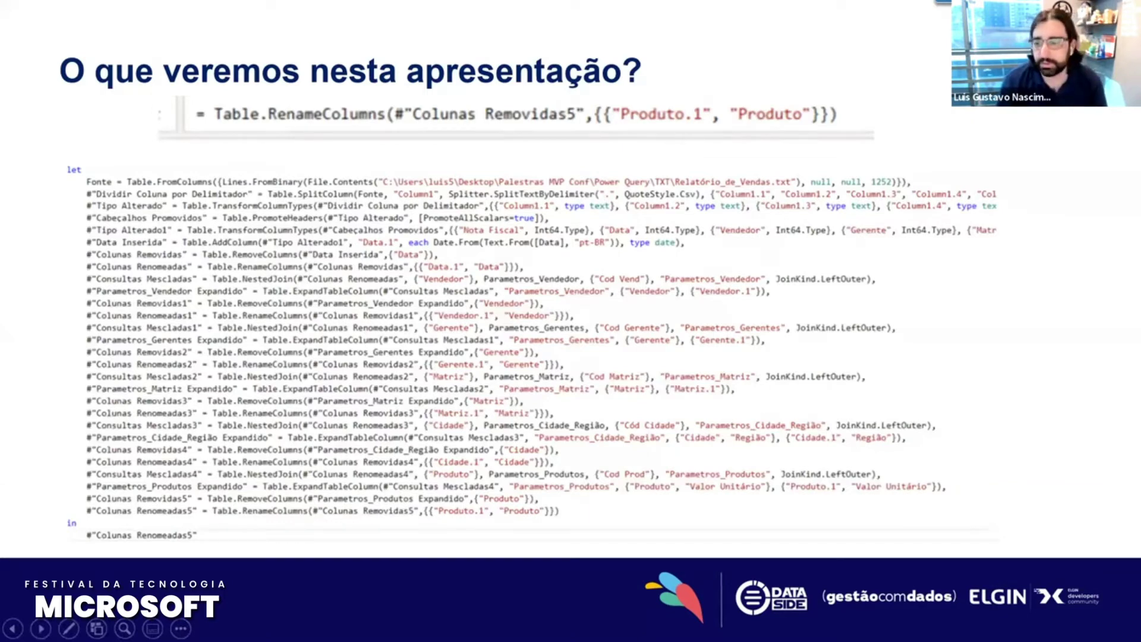
key("alt+Tab")
key("alt+Tab")
key("alt+Tab")
key("alt+Tab")
key("alt+Tab")
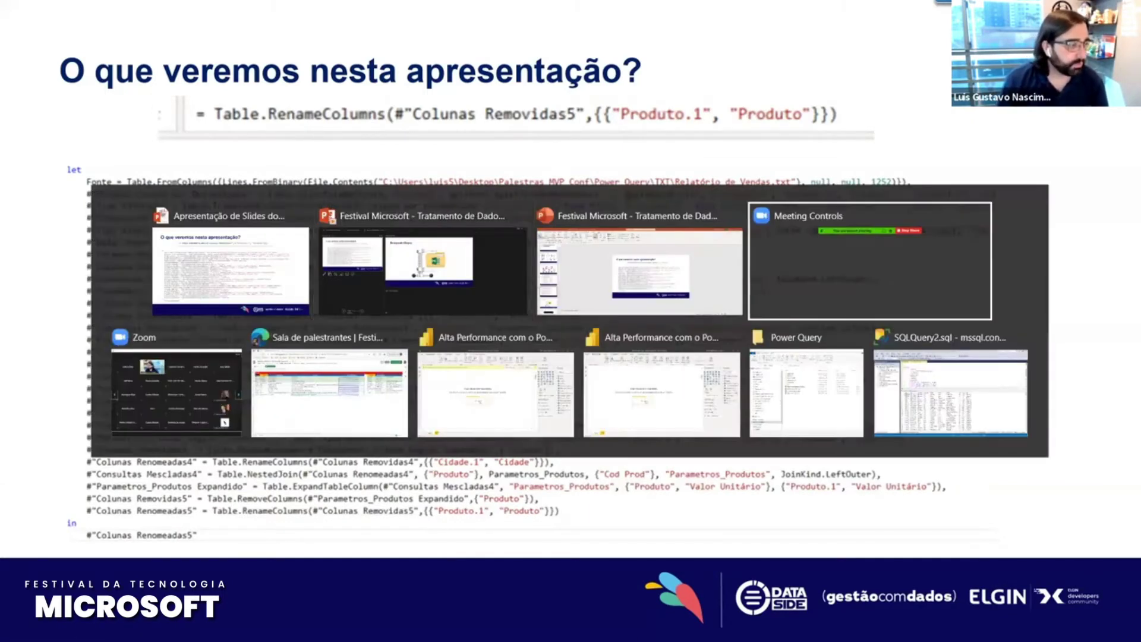
key("alt+Tab")
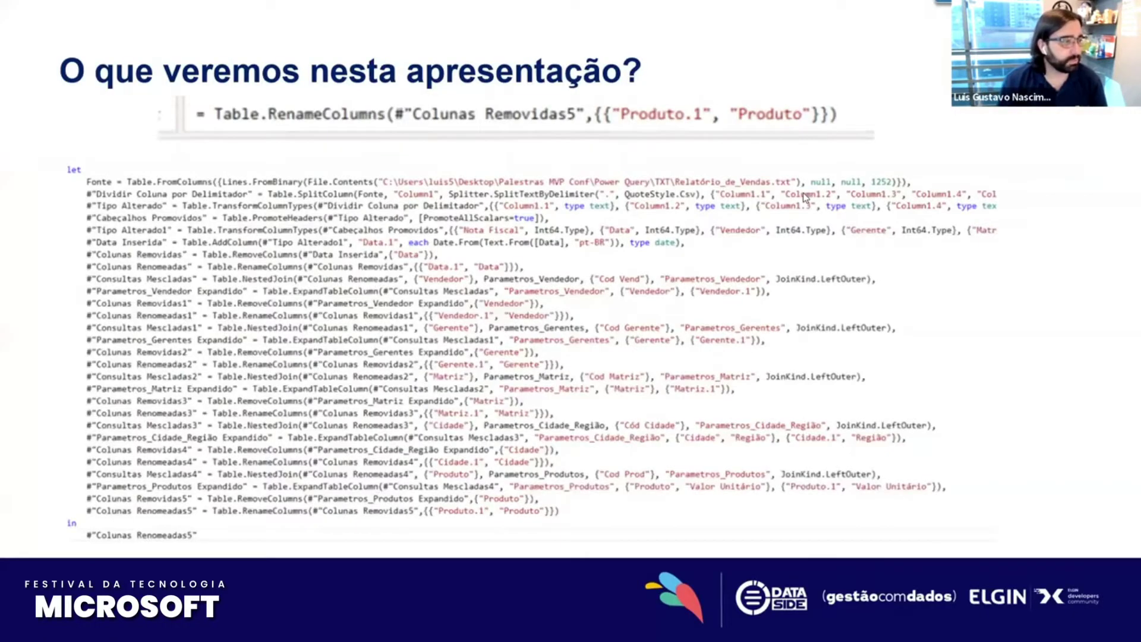
- Switch to the Alta Performance com o Power Query_Limpa file in Power BI Desktop and open its Power Query Editor
key("alt+Tab")
key("alt+Tab")
key("alt+Tab")
key("alt+Tab")
key("alt+Tab")
key("alt+Tab")
key("alt+Tab")
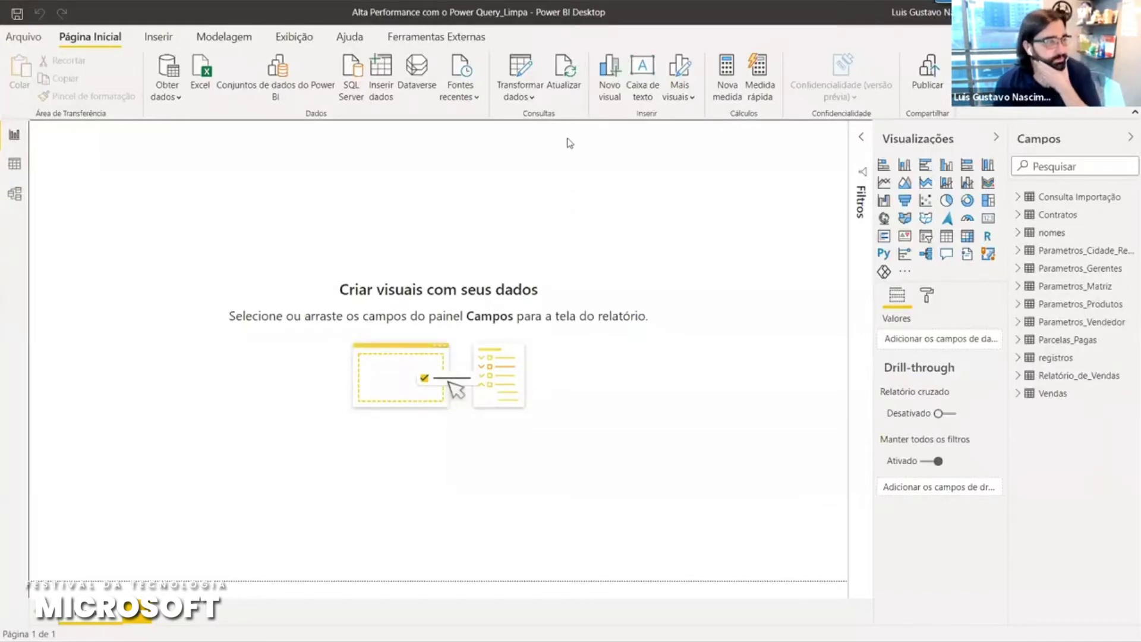
left_click(523, 71)
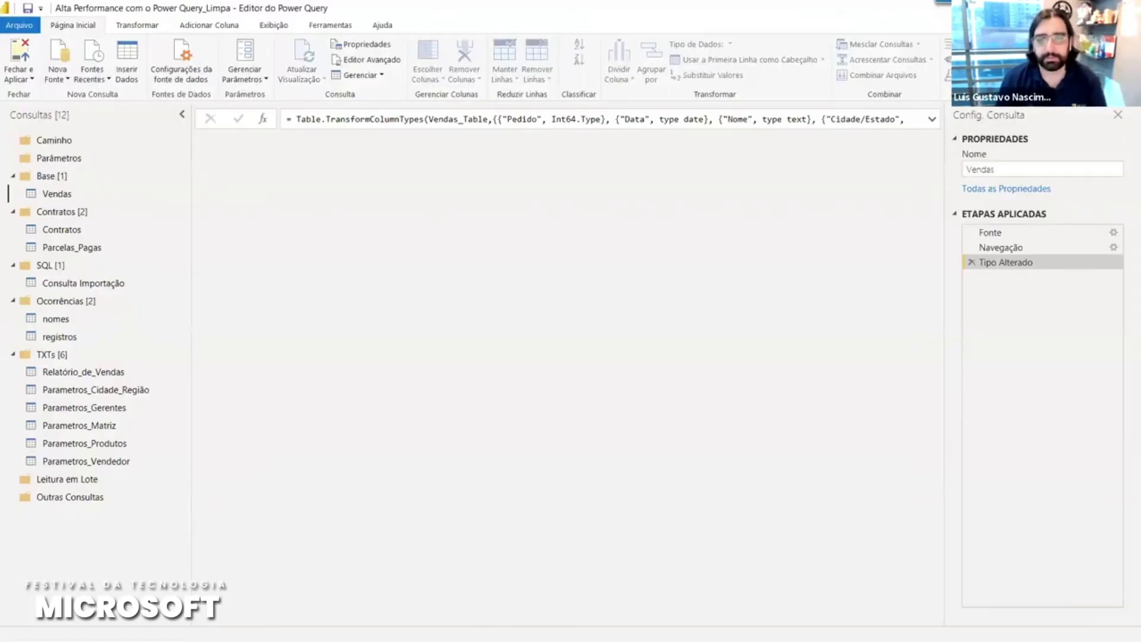
key("alt+Tab")
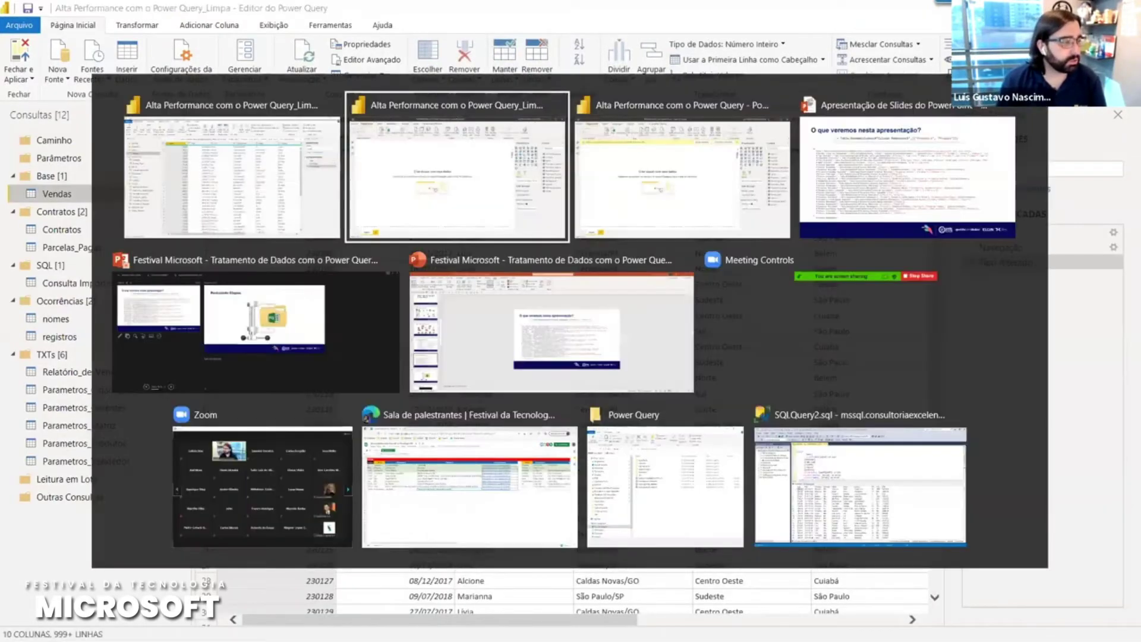
key("Escape")
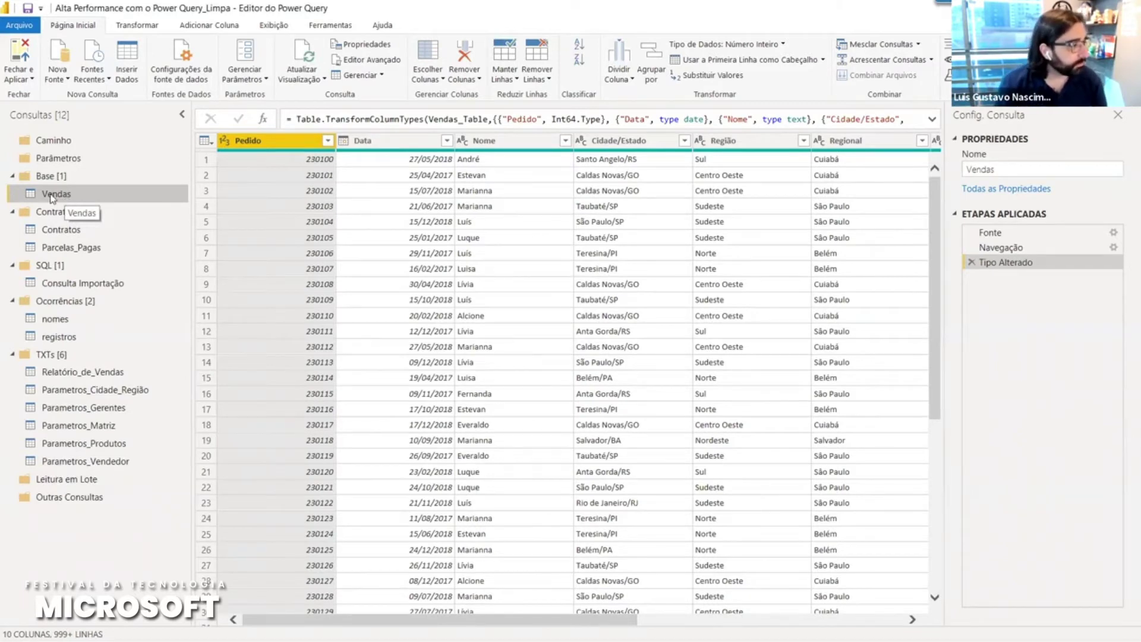
- Look over the common new-source types and examine the columns of the Vendas query
left_click(56, 80)
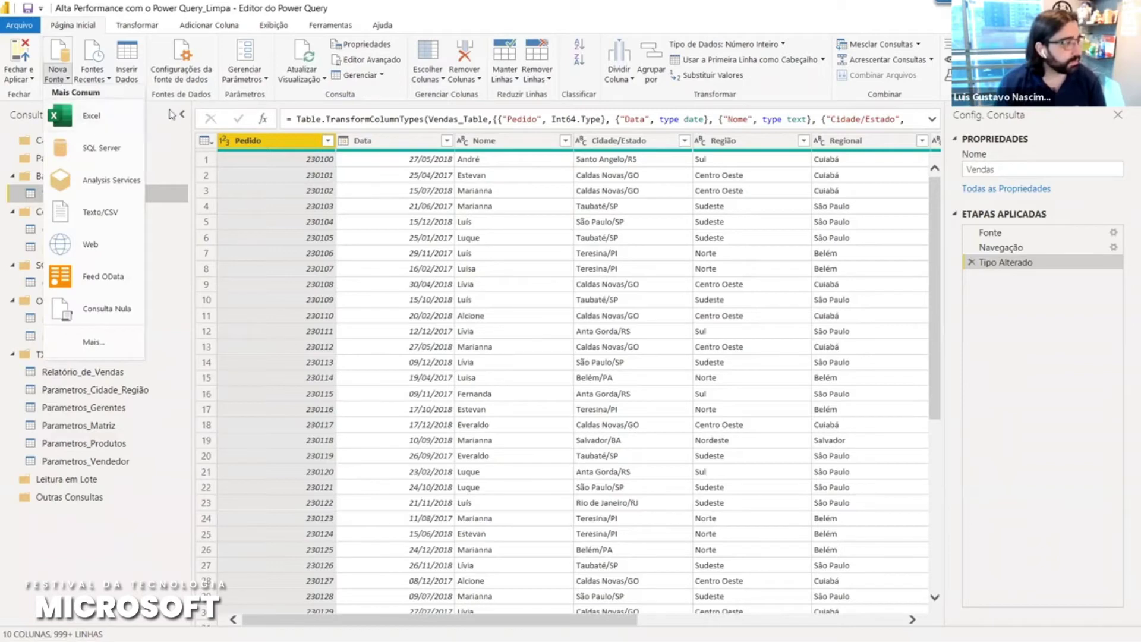
left_click(177, 141)
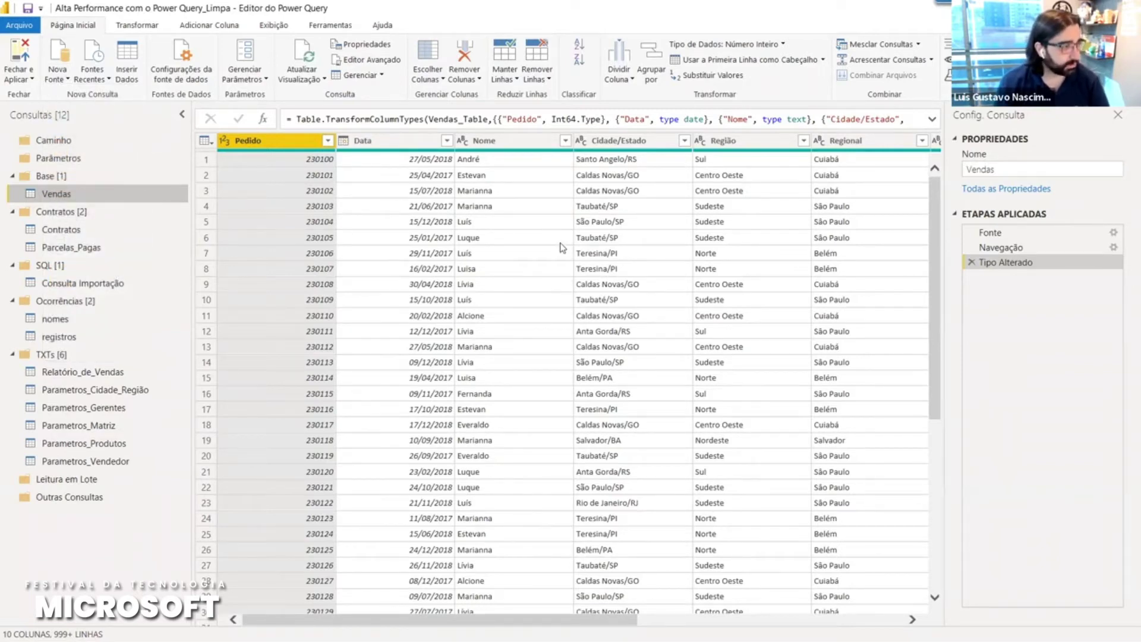
left_click(527, 229)
left_click(554, 300)
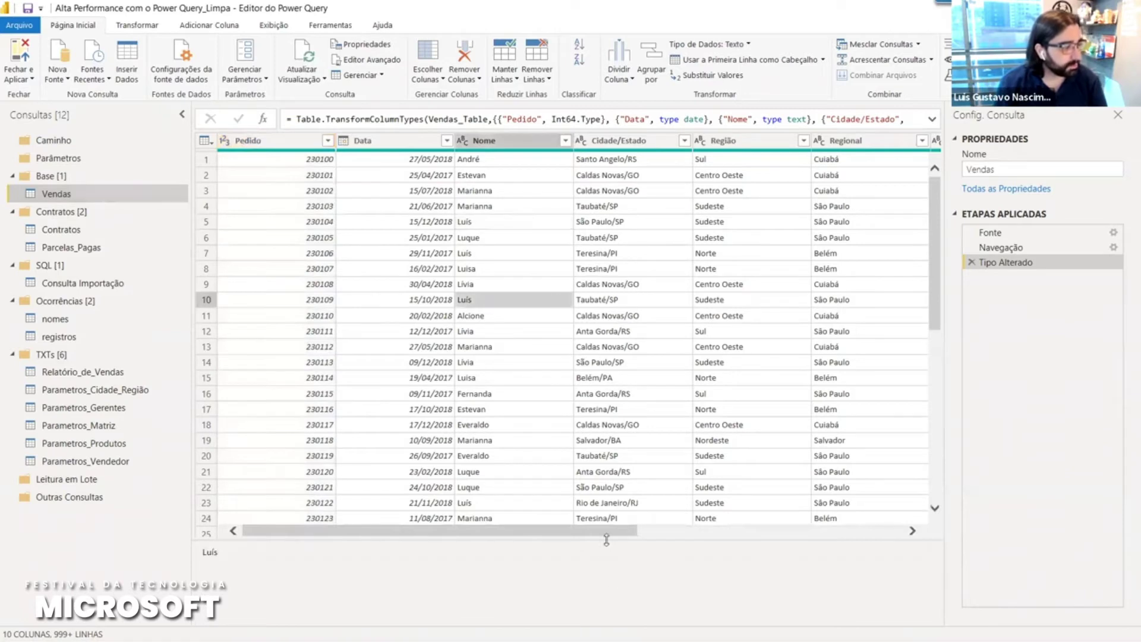
left_click_drag(612, 531, 927, 523)
left_click_drag(606, 495, 420, 331)
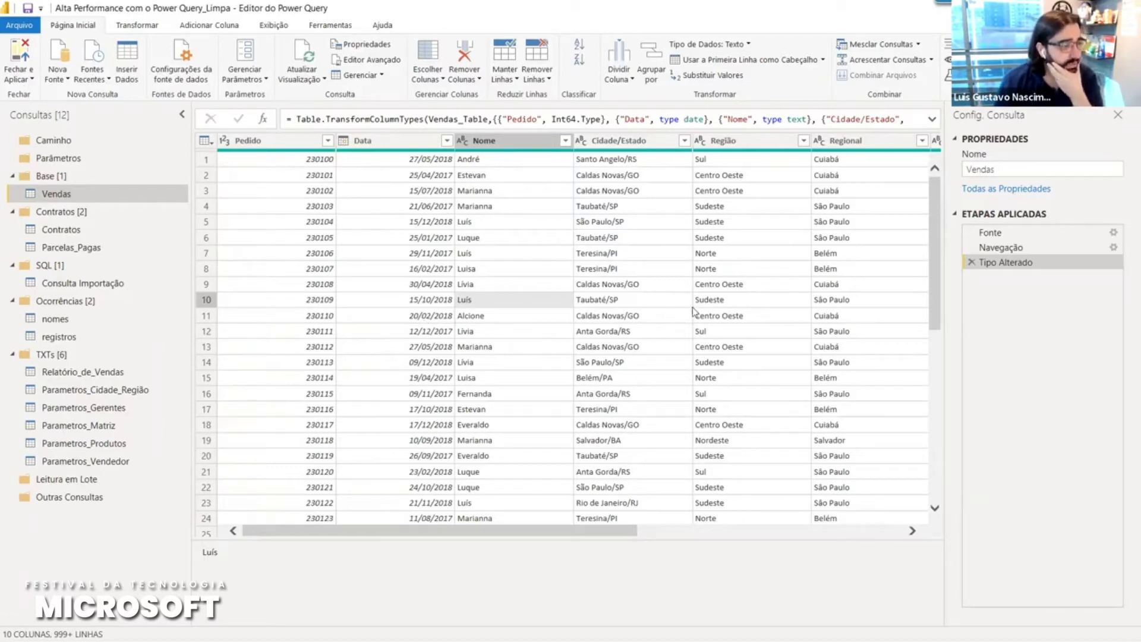
left_click(860, 208)
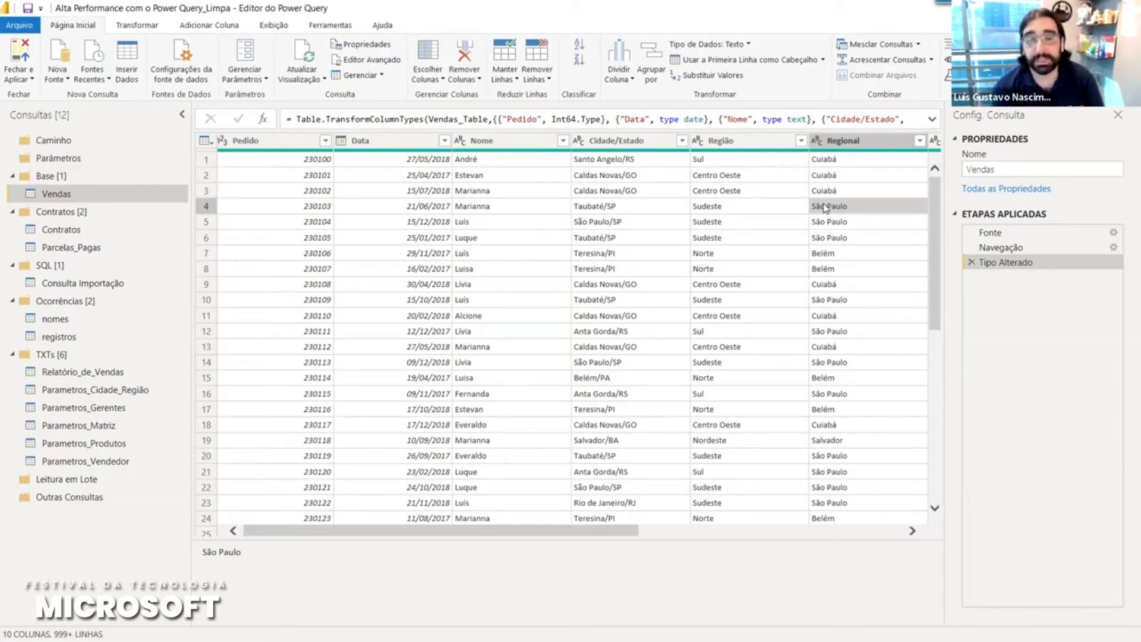
- Look up the workbook in the Power Query folder in File Explorer and inspect the Fonte and Tipo Alterado steps of Vendas
key("alt+Tab")
key("alt+Tab")
key("alt+Tab")
key("alt+Tab")
key("alt+Tab")
key("alt+Tab")
key("alt+Tab")
key("alt+Tab")
key("alt+Tab")
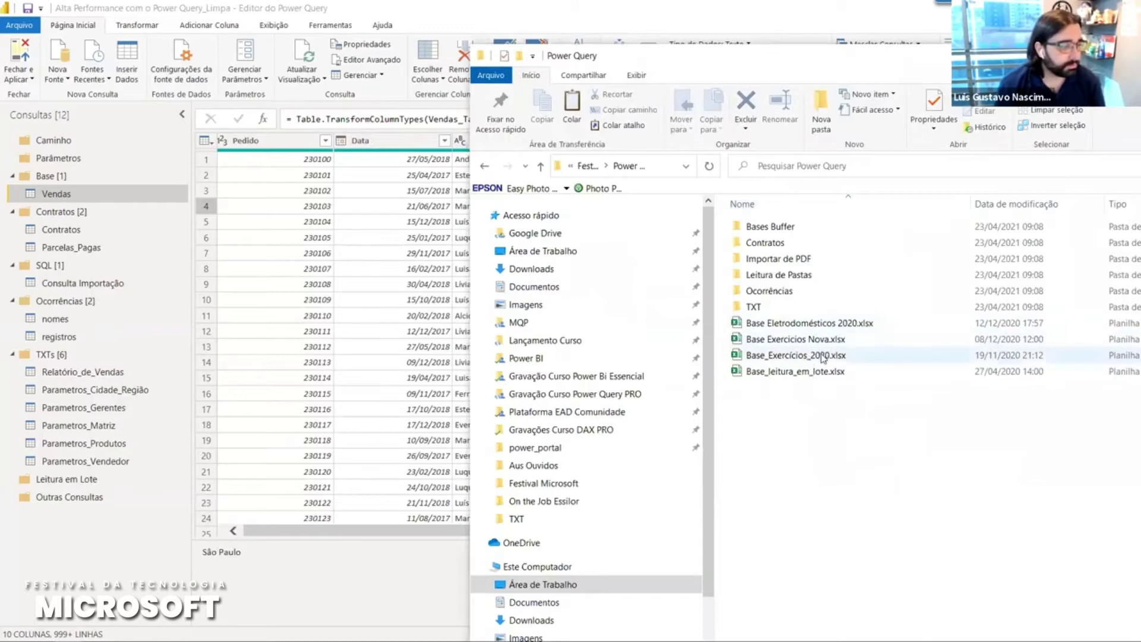
left_click(421, 251)
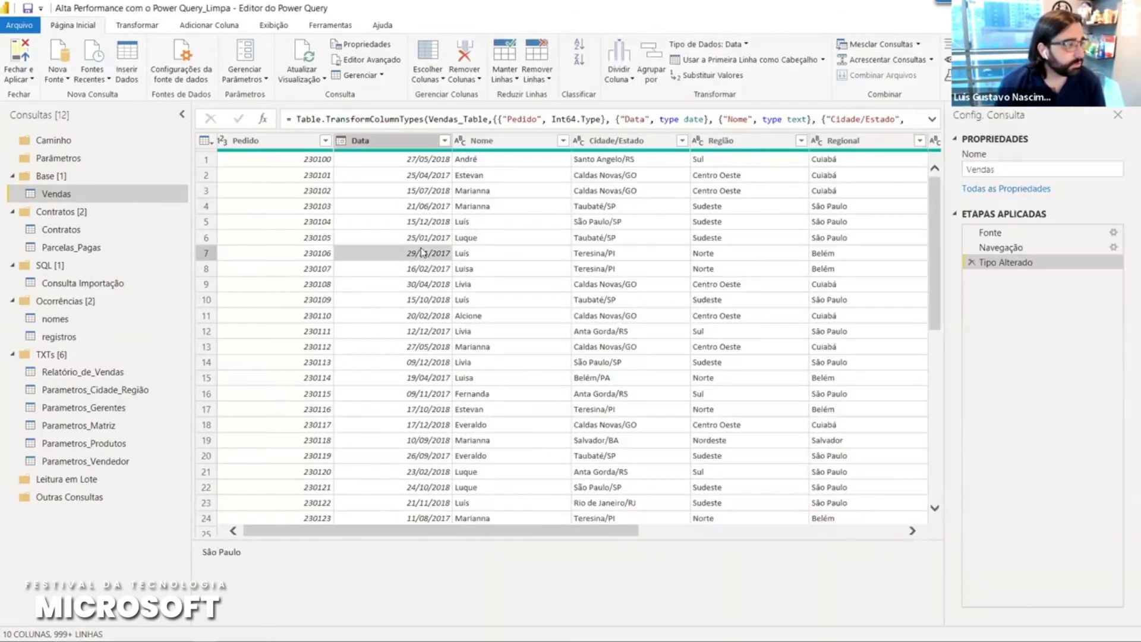
left_click(1026, 233)
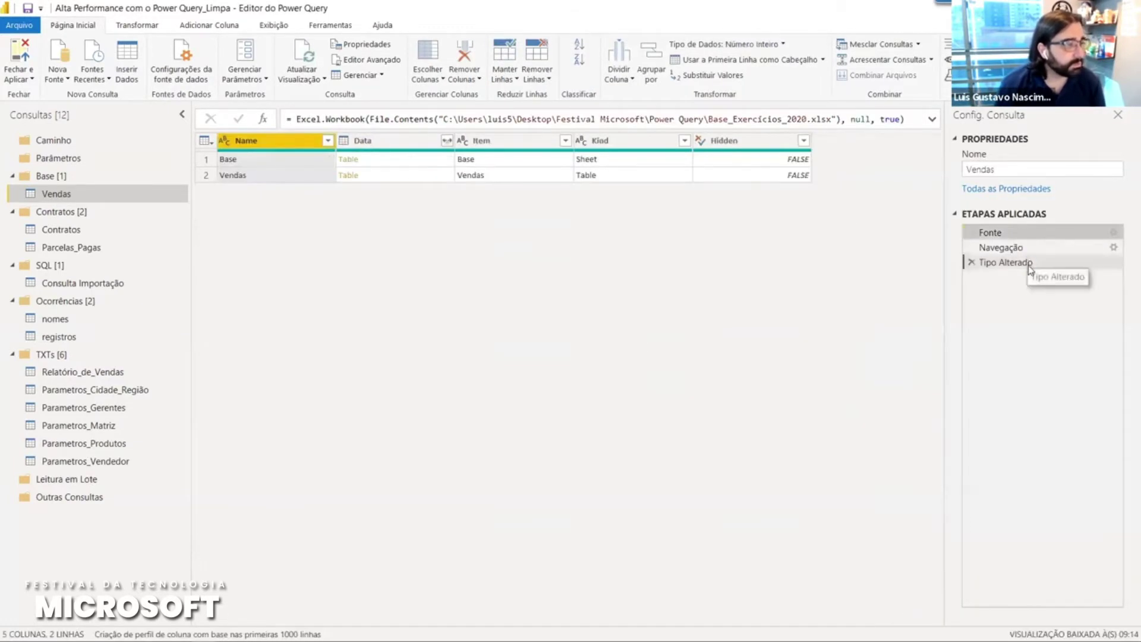
left_click(1029, 263)
- Open the source workbook Base_Exercícios_2020.xlsx in Excel and maximize its window
key("alt+Tab")
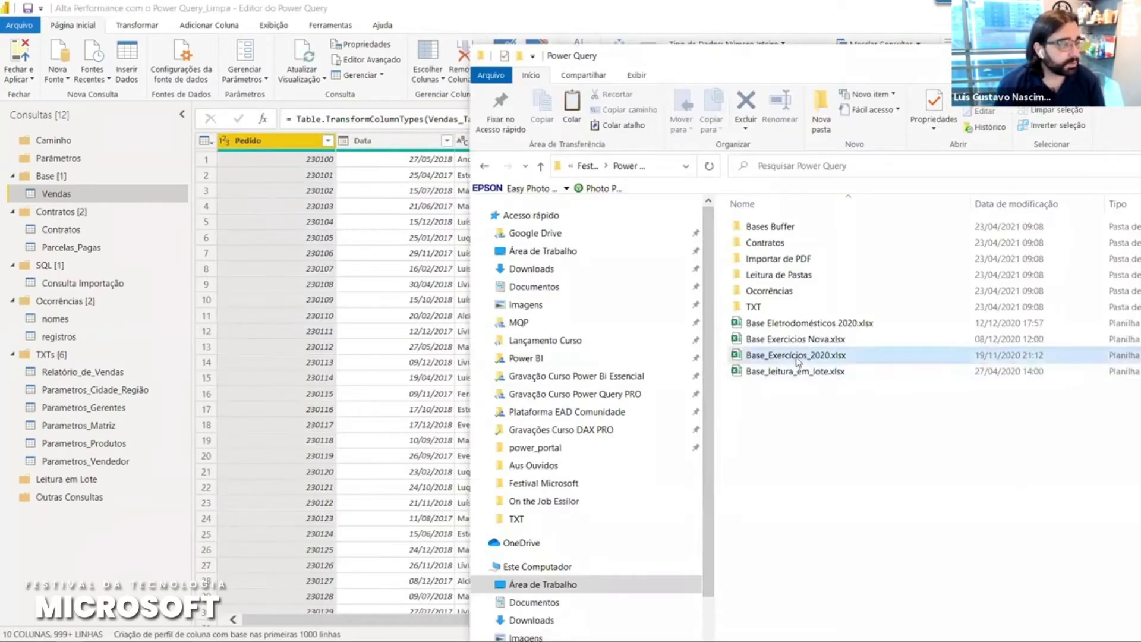
left_click(405, 260)
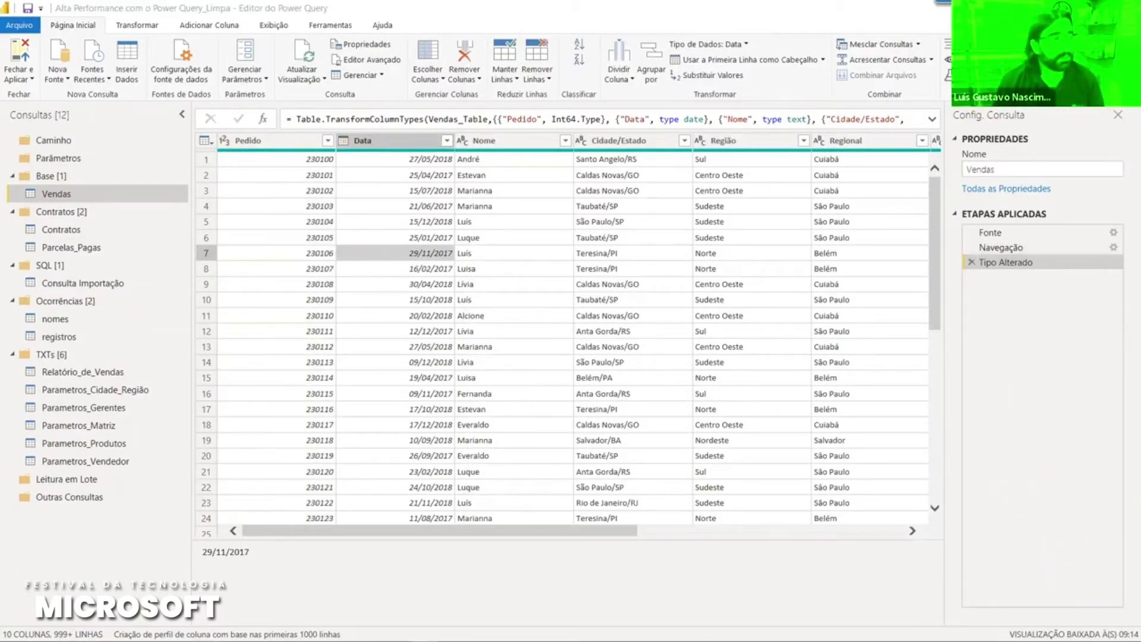
key("alt+Tab")
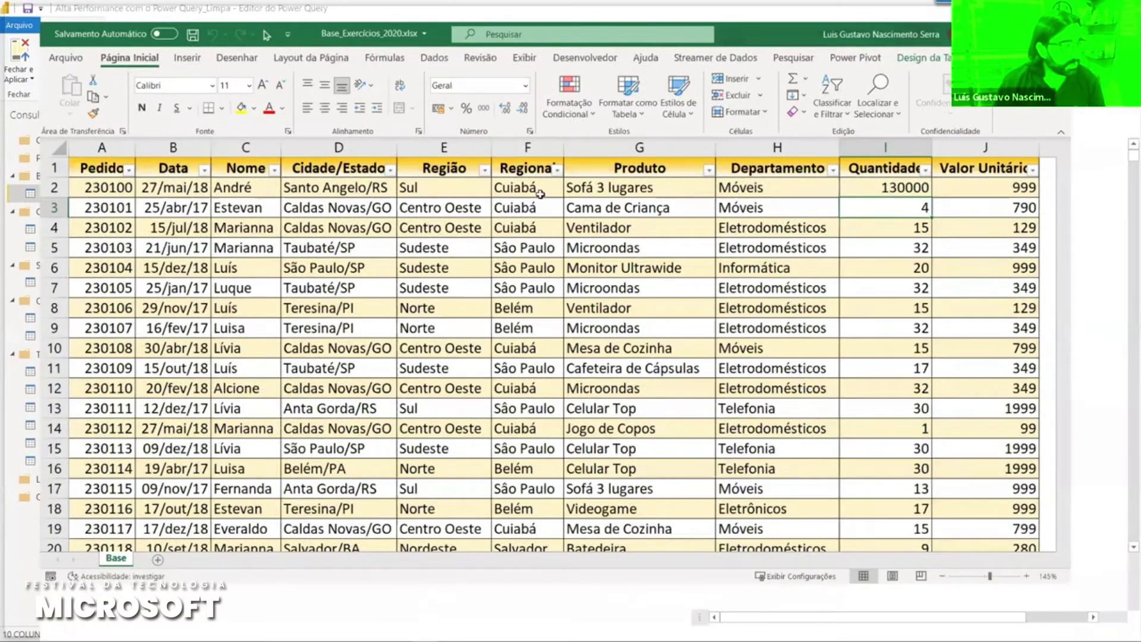
key("super+Up")
left_click(513, 128)
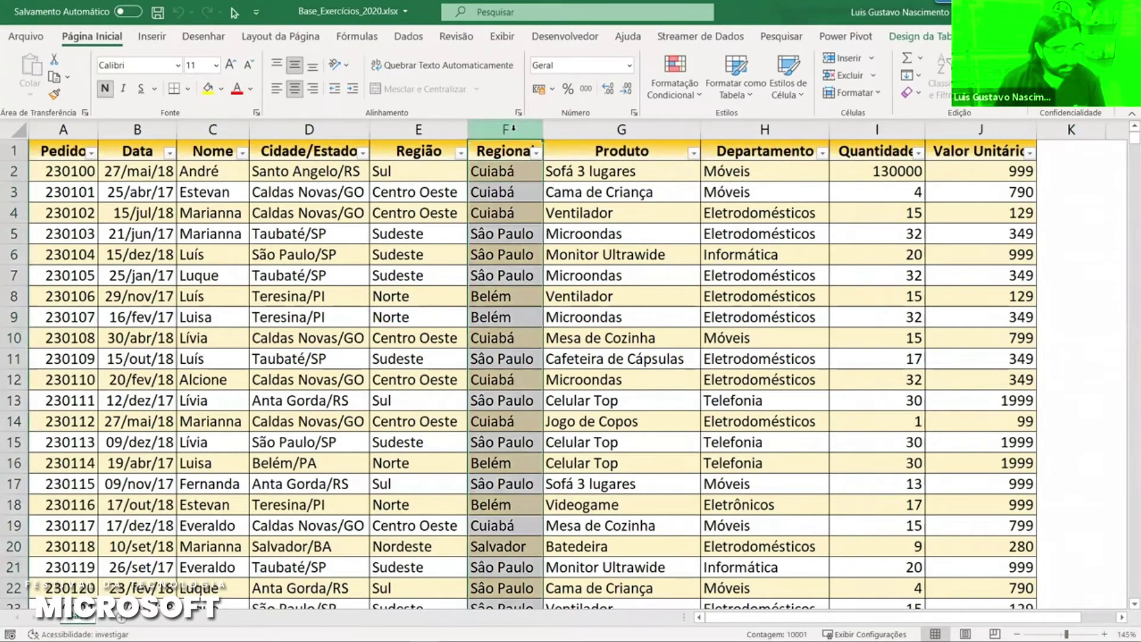
key("ctrl+u")
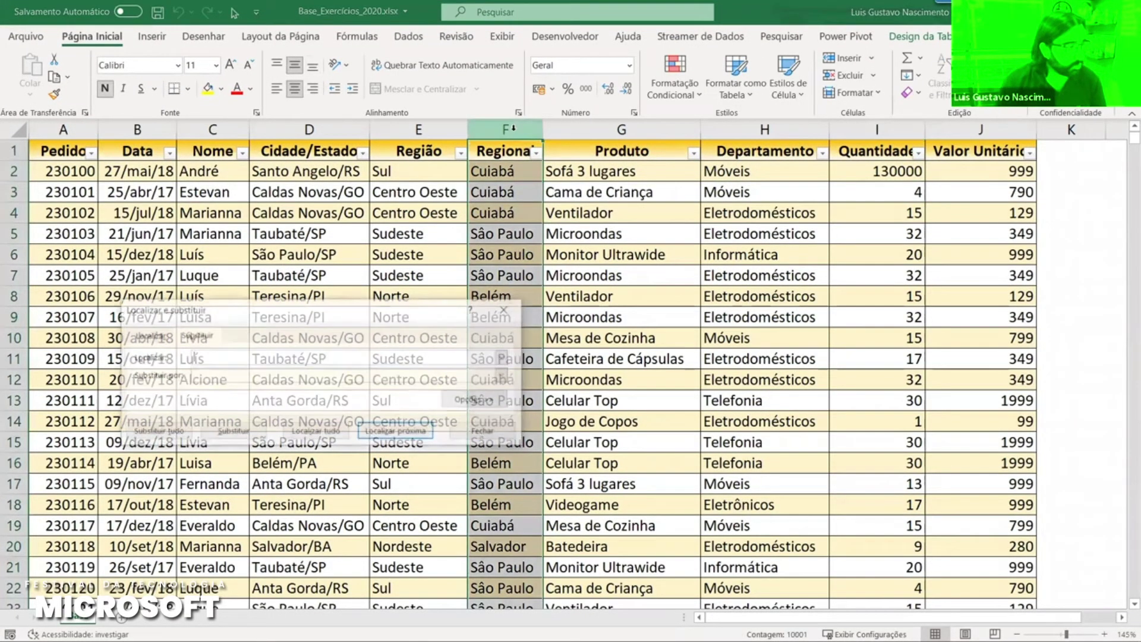
type("S")
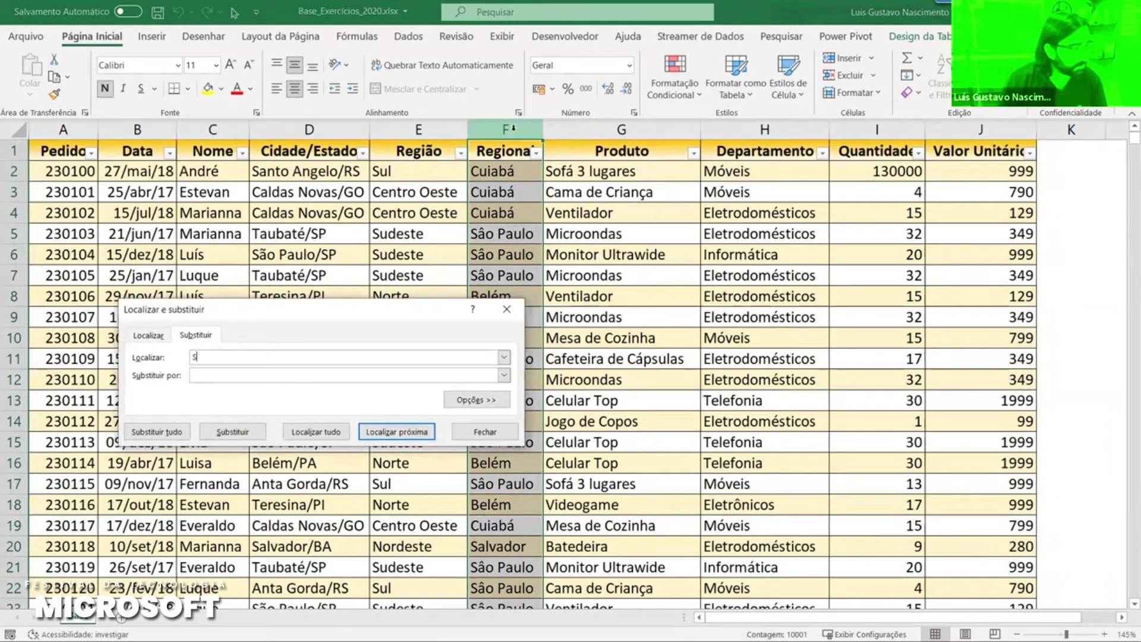
type("ãoSão")
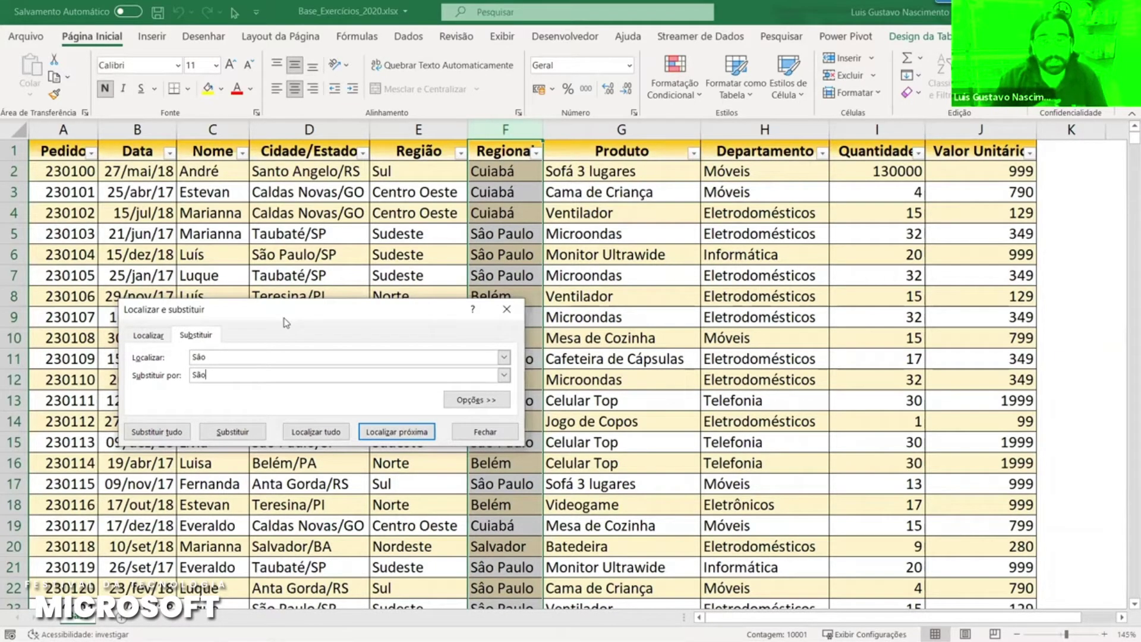
key("Escape")
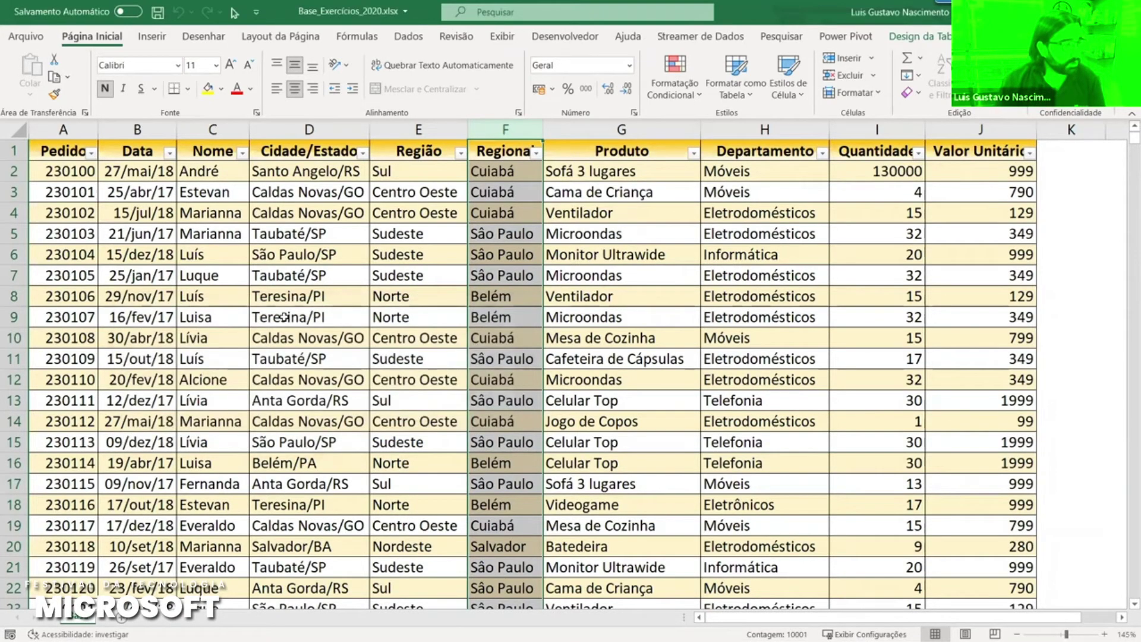
- Go to the end of the sales table and select the empty Regional cell directly below its last record
key("Down")
key("Down")
key("Down")
key("Left")
key("Left")
key("End")
key("Down")
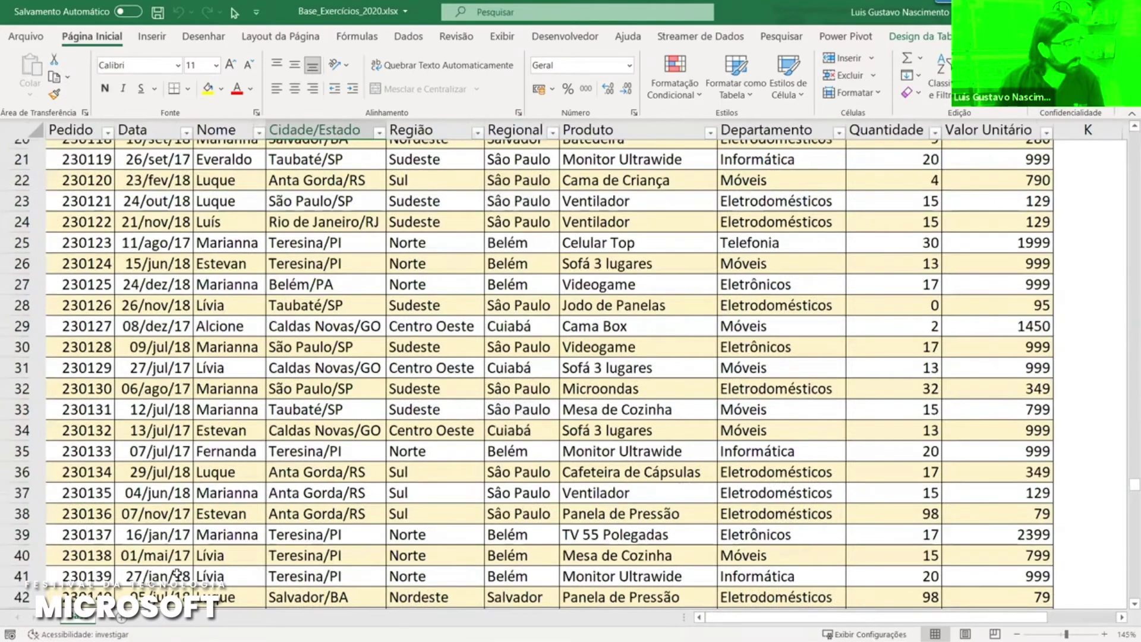
key("Home")
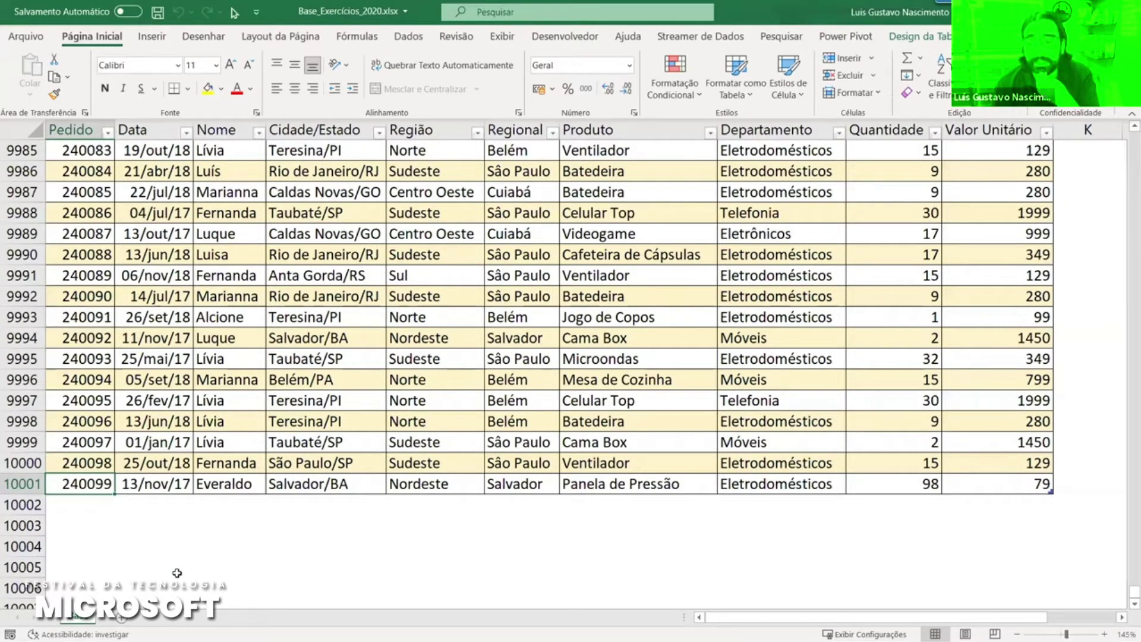
key("Right")
key("Right")
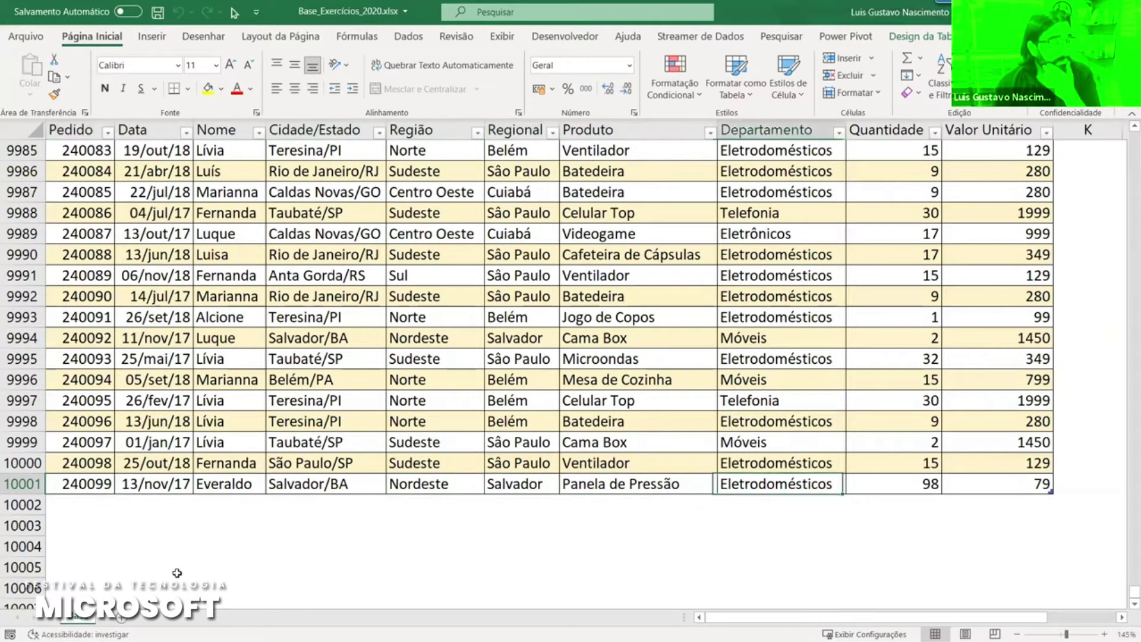
key("Down")
key("Down")
key("Up")
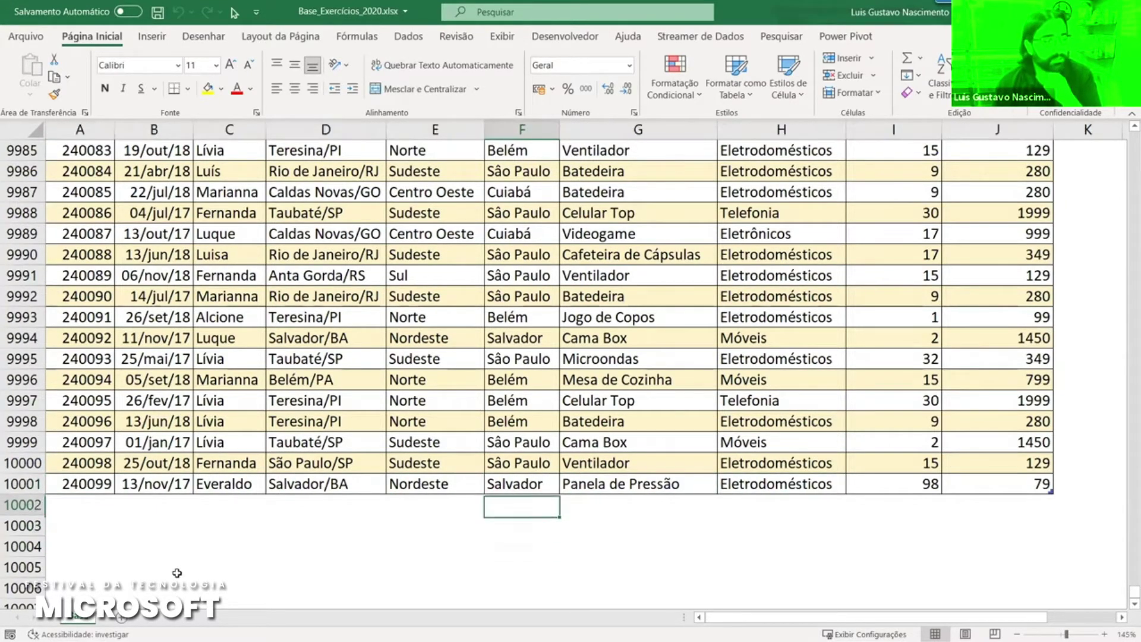
key("Up")
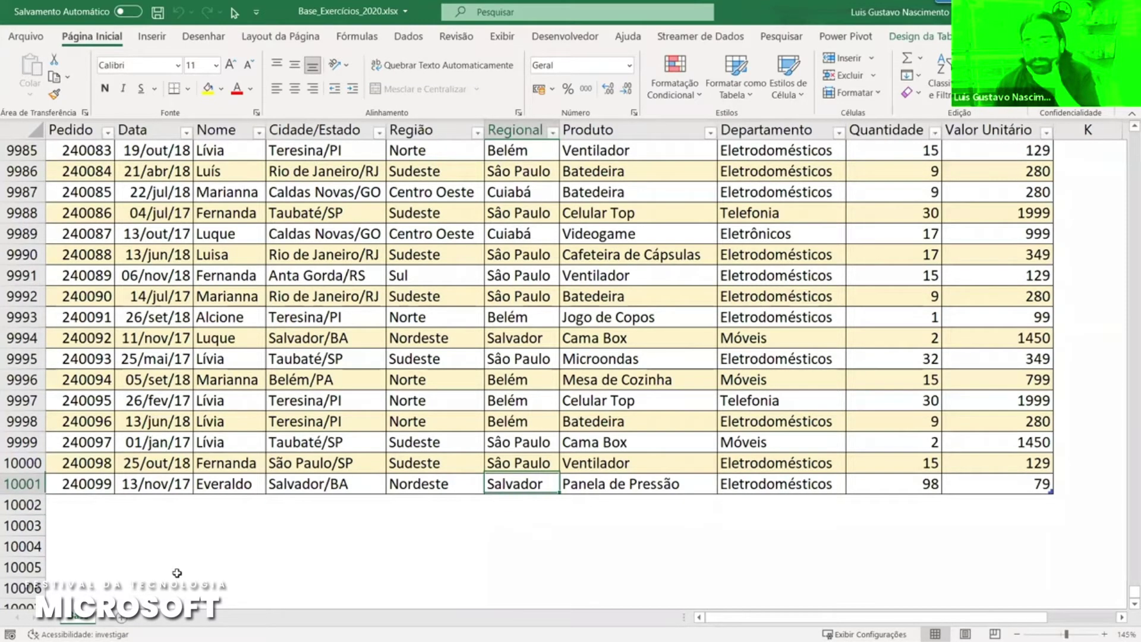
key("Down")
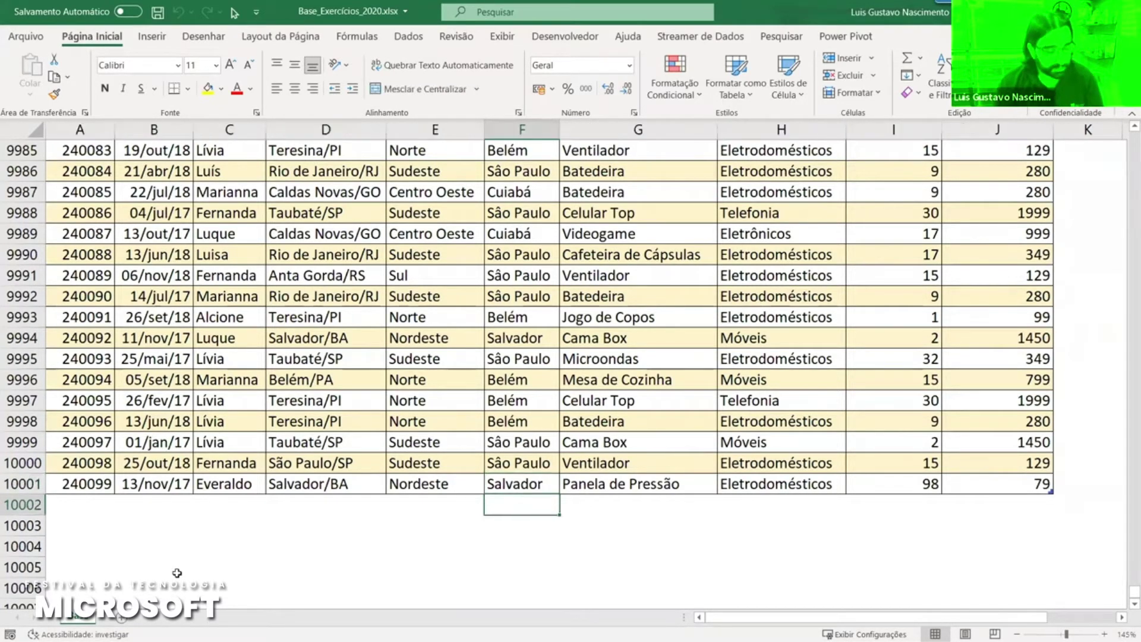
- Try to paste a copied Sâo Paulo value into the empty Regional cell below the last record, and undo the paste
key("Up")
key("Up")
key("shift+Up")
key("ctrl+c")
key("Down")
key("Down")
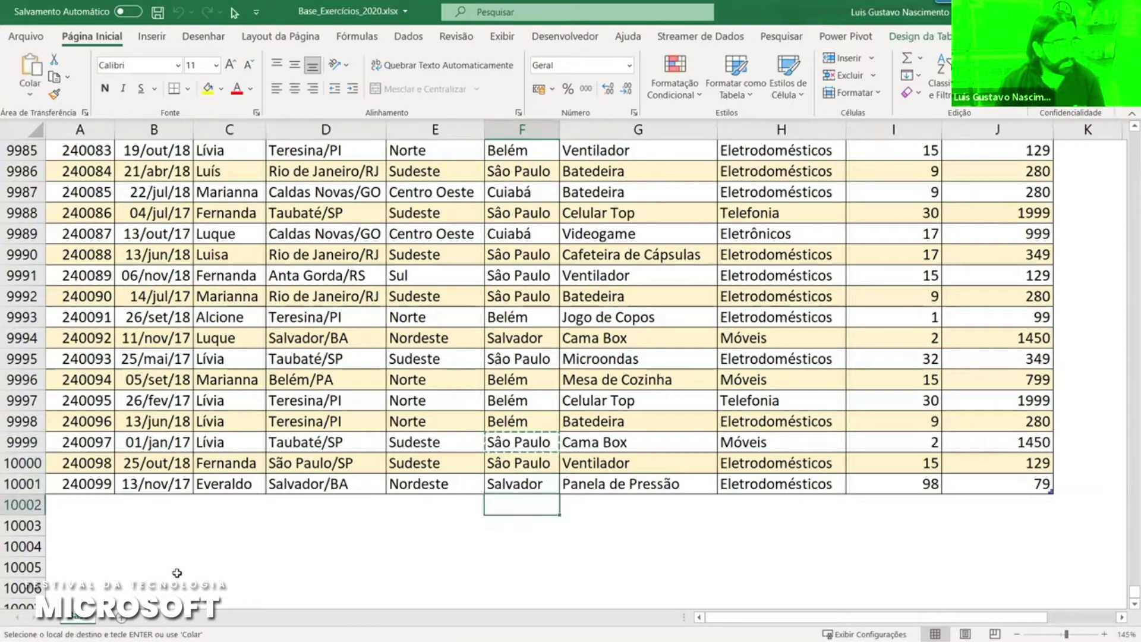
key("ctrl+v")
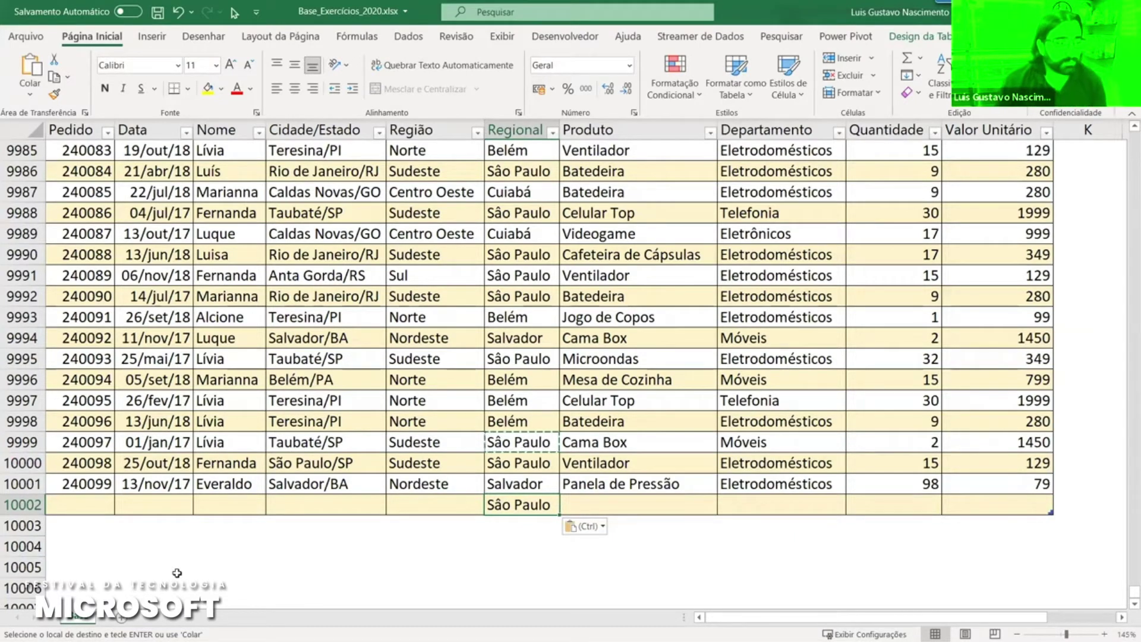
key("ctrl+z")
key("ctrl+z")
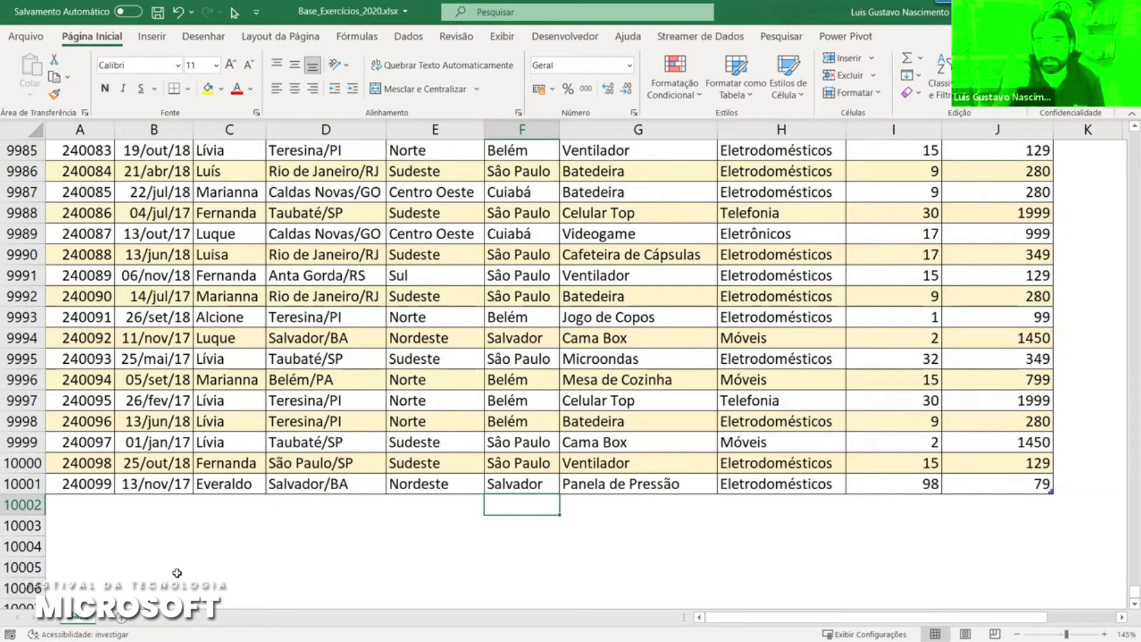
- Switch to the Power Query Editor and start a value replacement from a Sâo Paulo cell in the Regional column
key("alt+Tab")
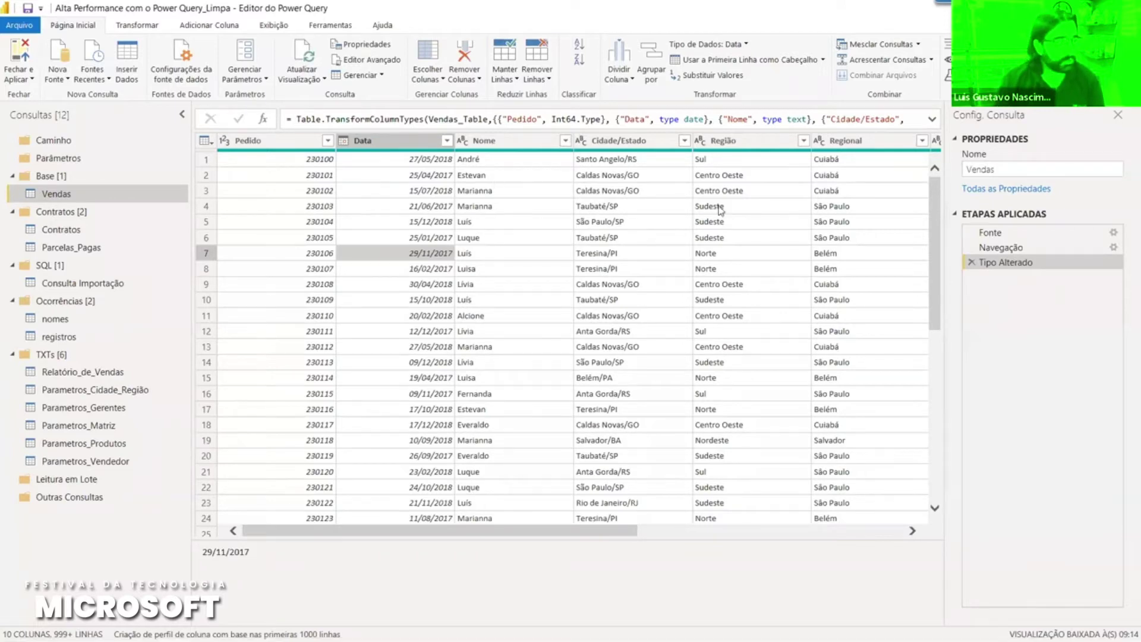
left_click(846, 207)
right_click(863, 208)
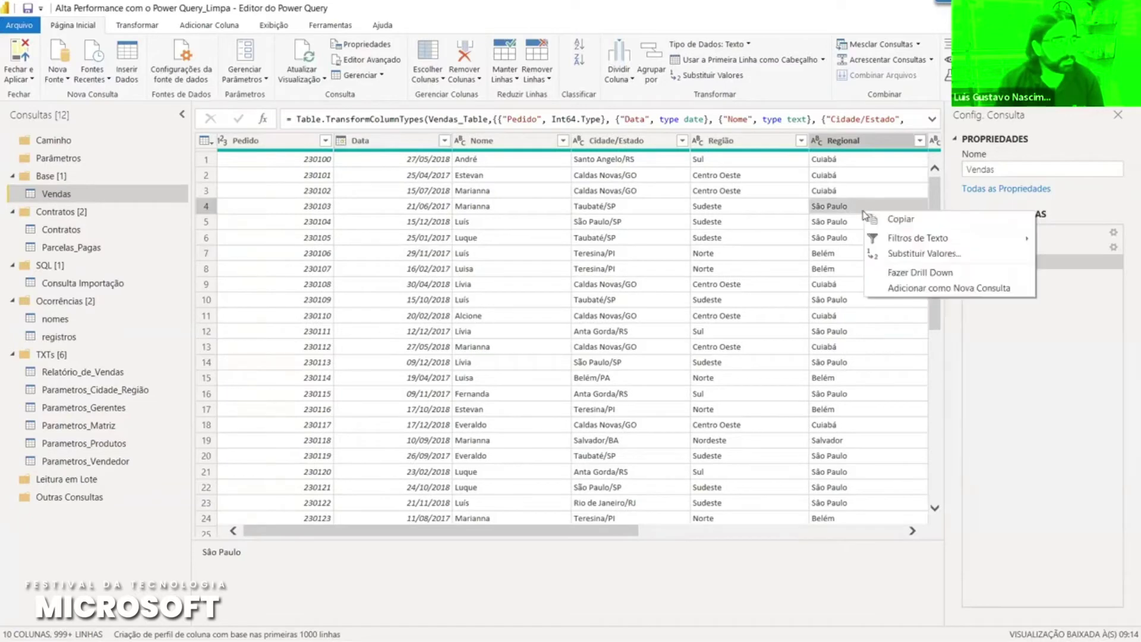
left_click(932, 249)
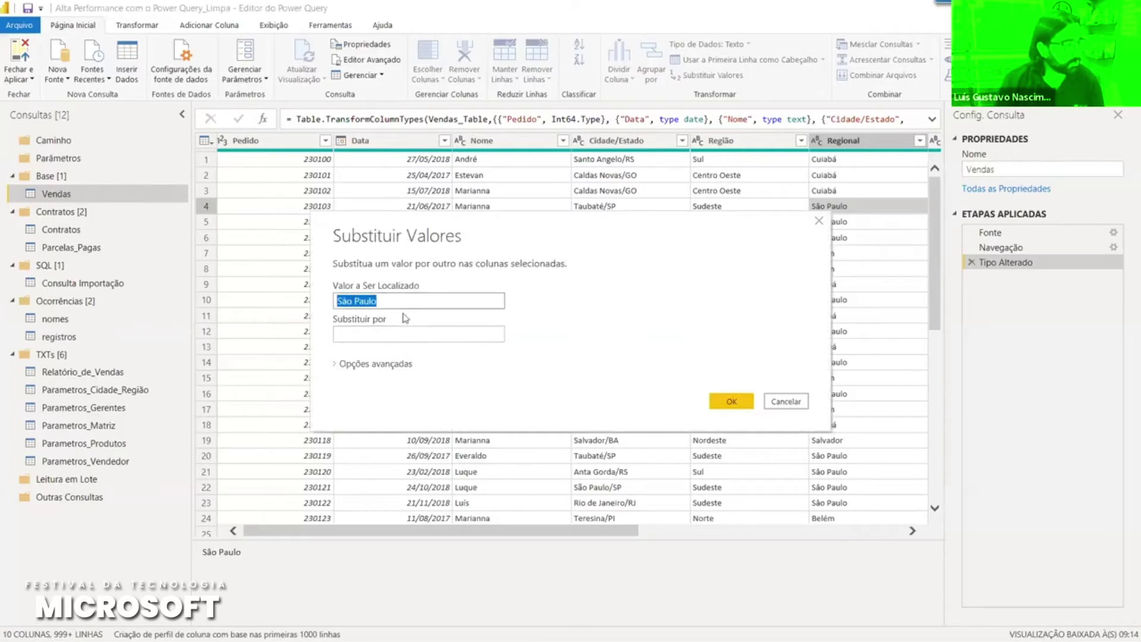
- Enter São Paulo, spelled with ã instead of â, as the replacement text
left_click(404, 333)
key("ctrl+v")
key("Left")
key("Left")
key("Left")
key("Left")
key("Left")
key("Left")
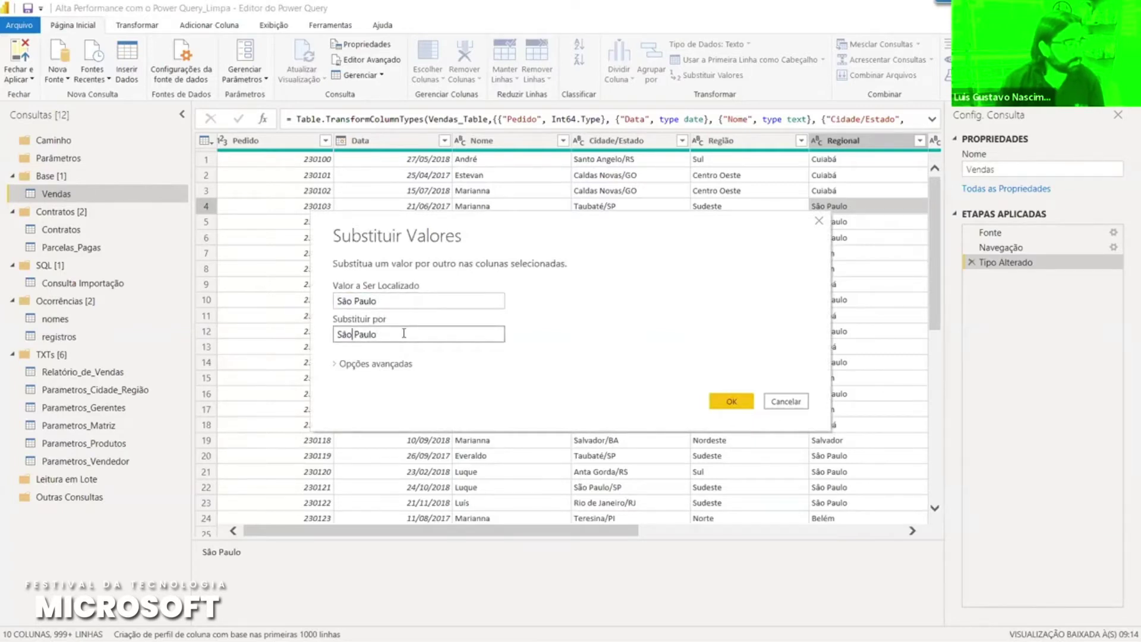
key("shift+Left")
type("a")
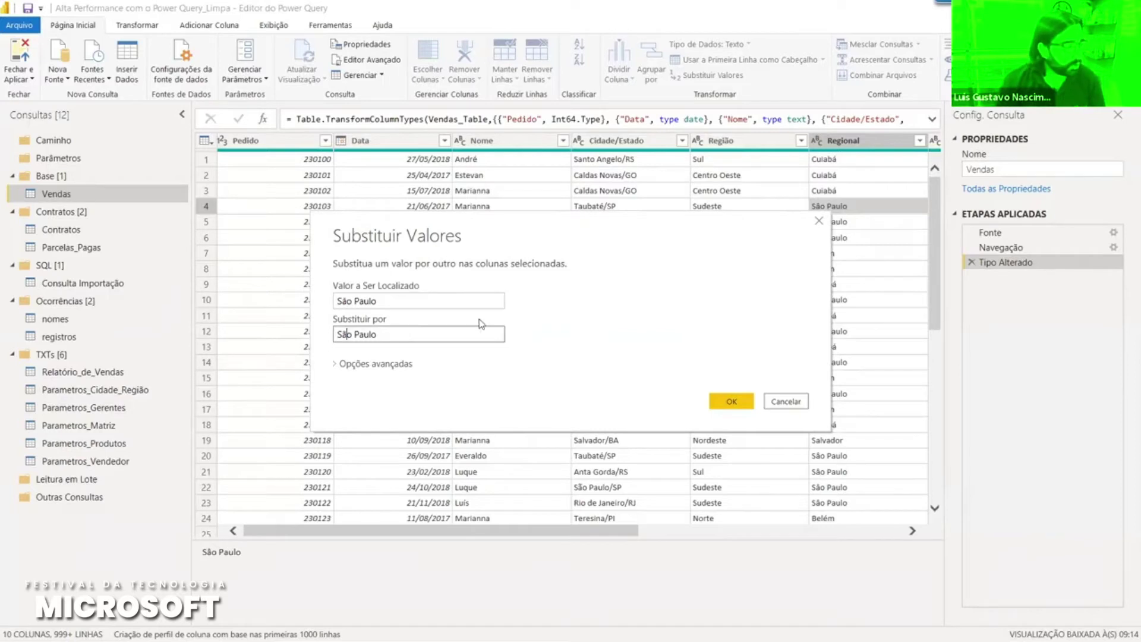
- Compare the accented letter in the search and replacement values, and apply the replacement to the Regional column
left_click(342, 308)
key("shift+Right")
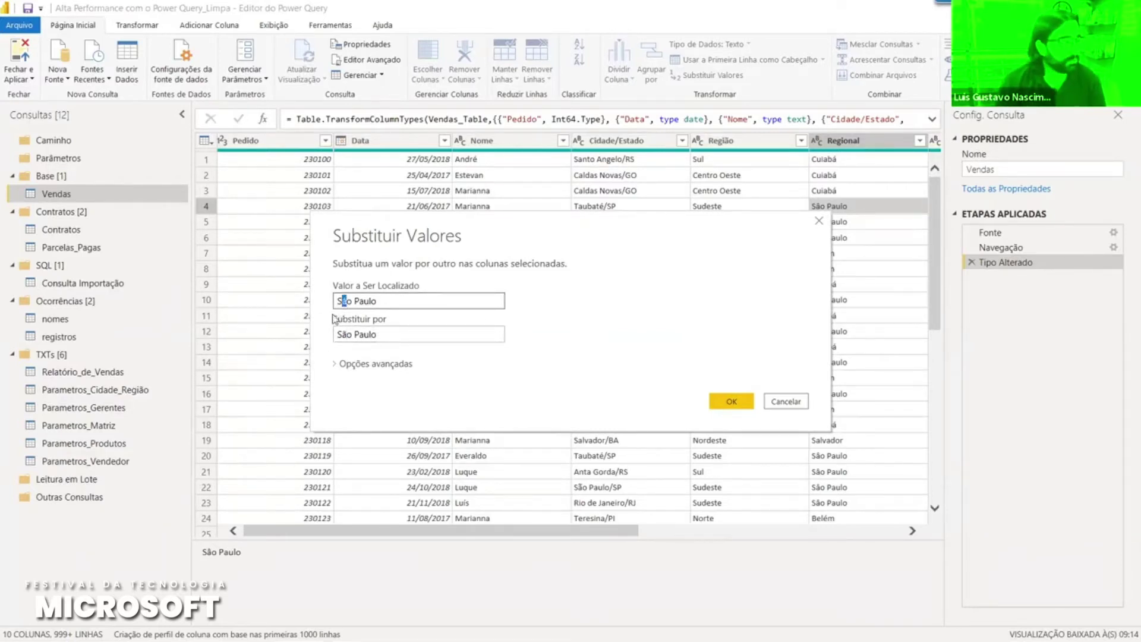
key("Tab")
key("shift+Right")
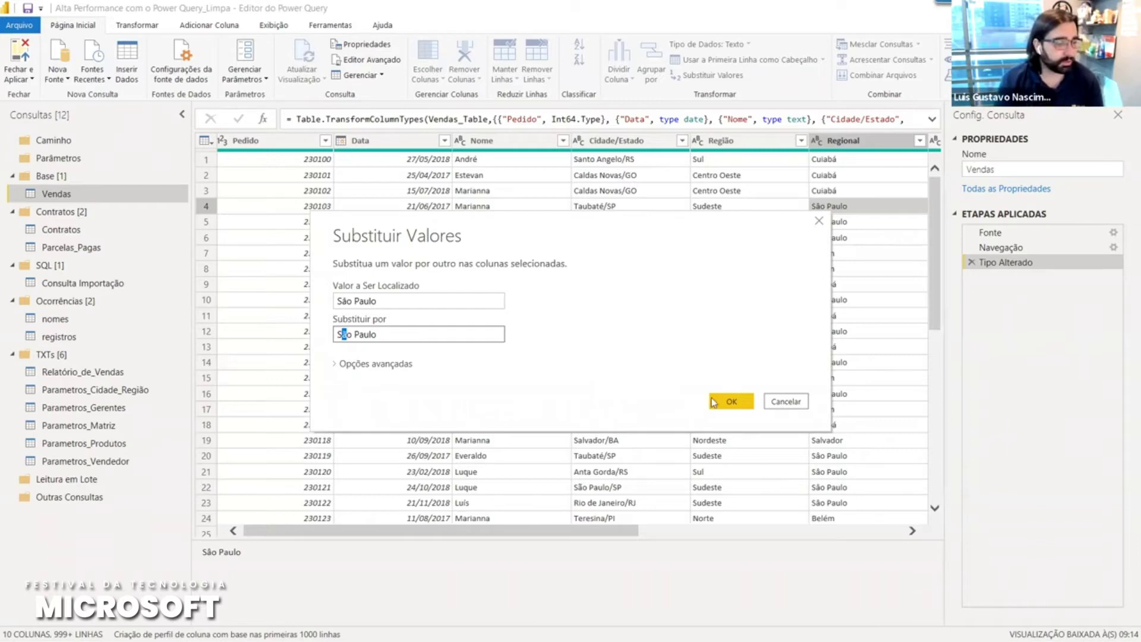
left_click(745, 403)
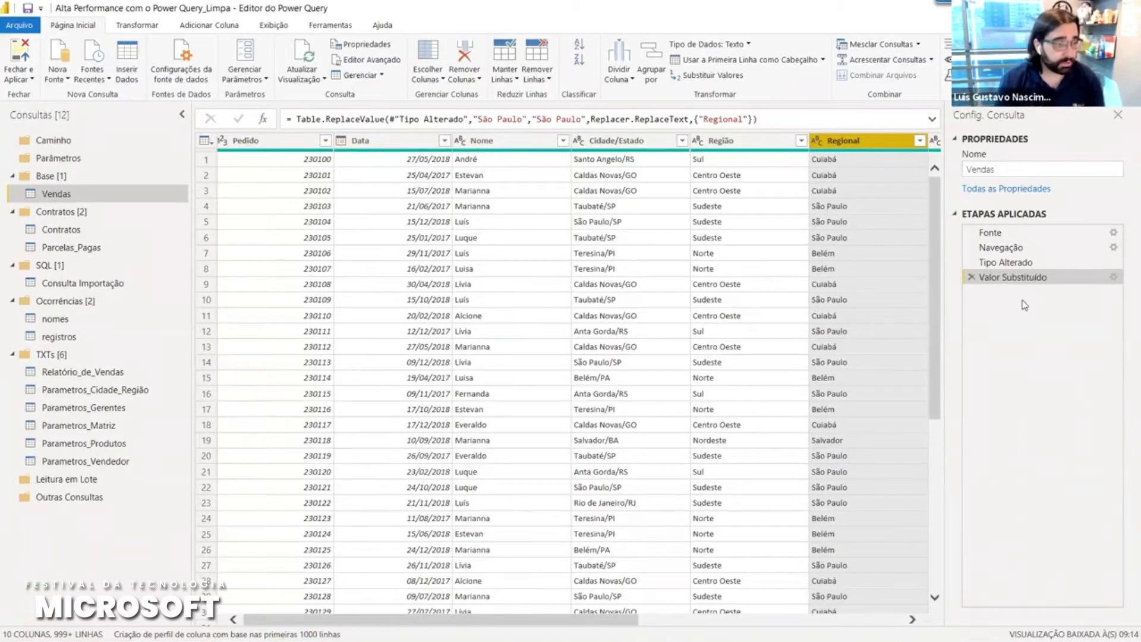
- Reopen the settings of the Valor Substituído step and examine its search and replacement values
left_click(1113, 277)
left_click(393, 299)
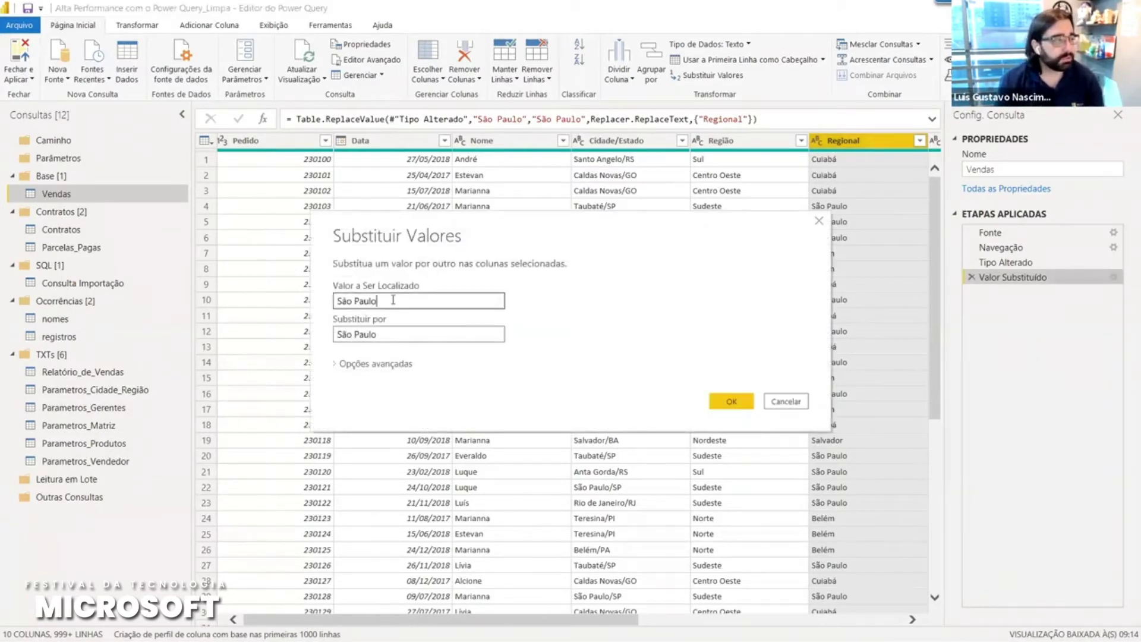
left_click_drag(393, 299, 330, 303)
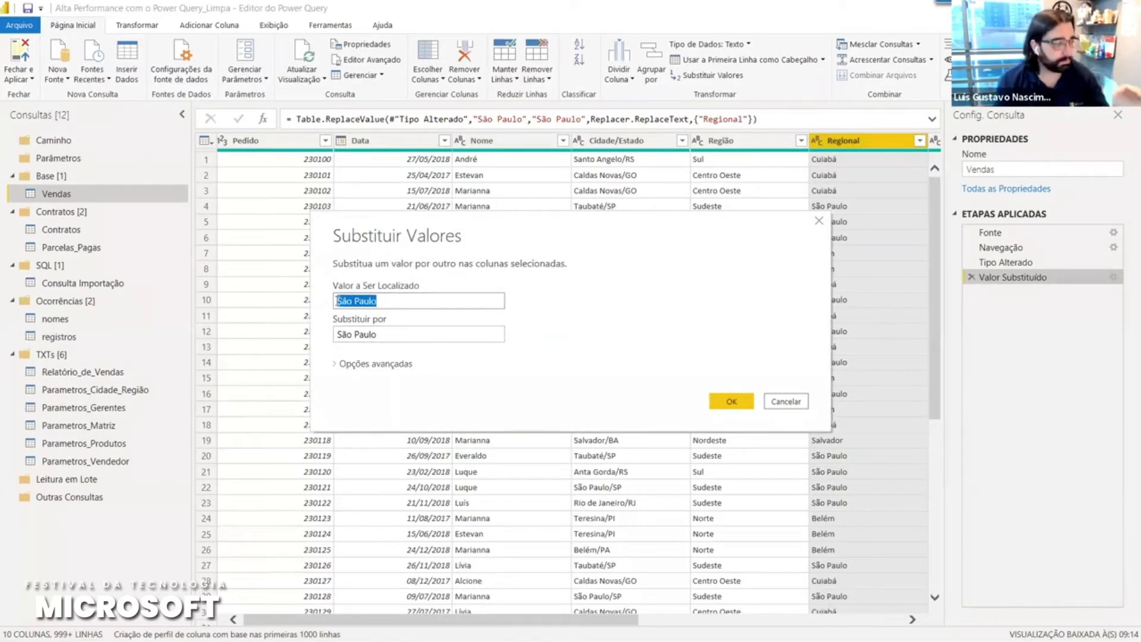
left_click_drag(383, 330, 329, 349)
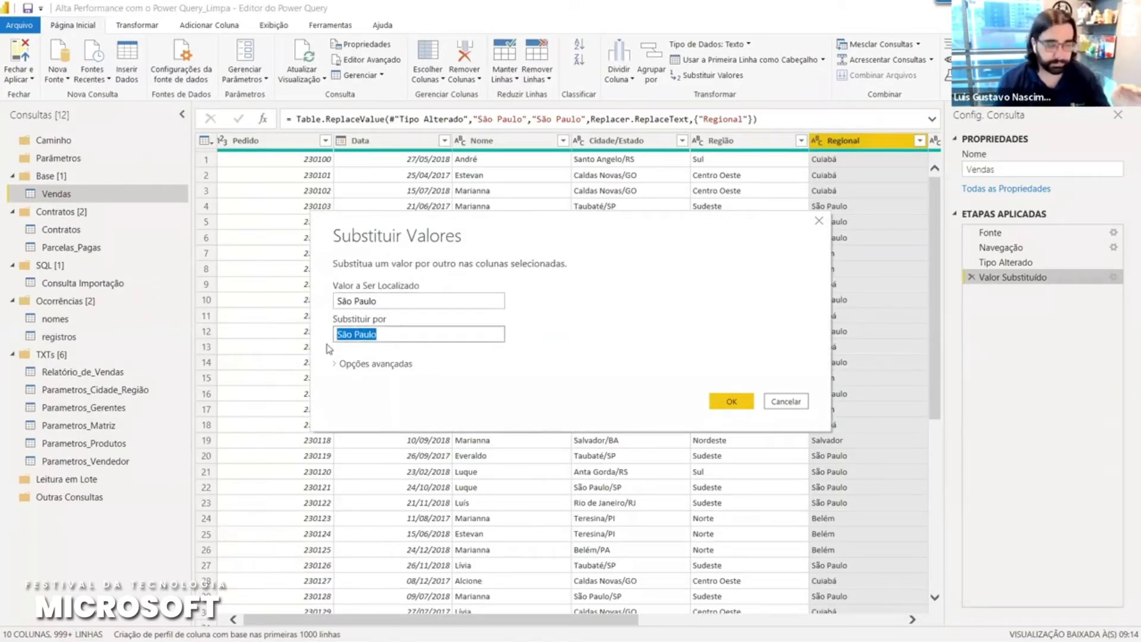
left_click(377, 336)
- Try to change the value to find to Sâo paulo, with a lowercase p
key("shift+Tab")
key("Right")
key("Left")
key("Left")
key("Left")
key("Left")
key("Left")
type("p")
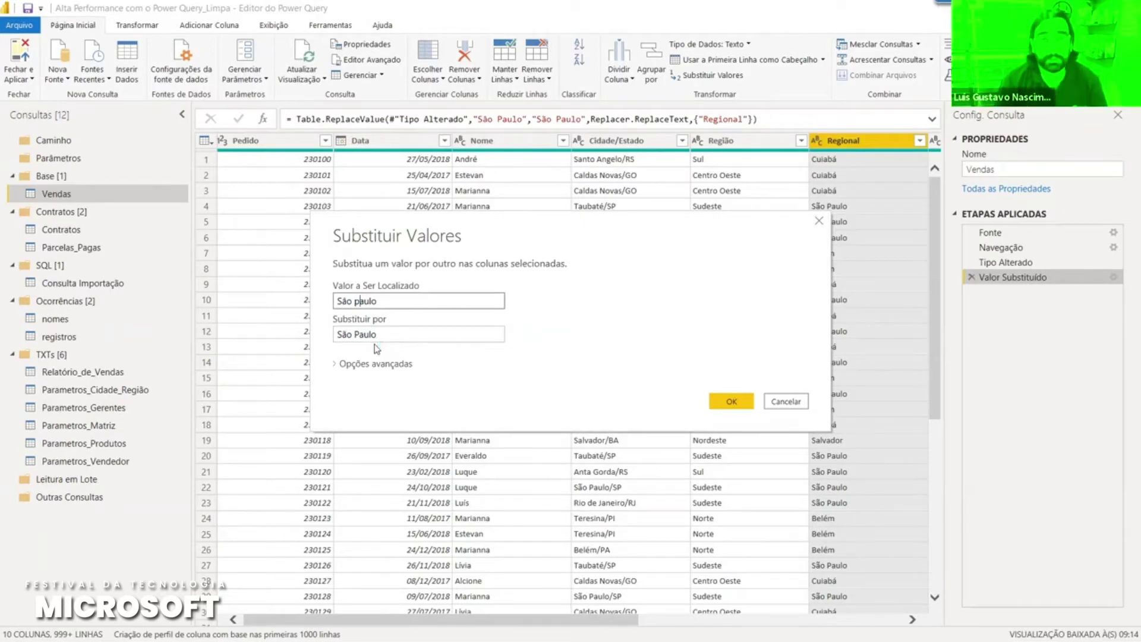
key("Return")
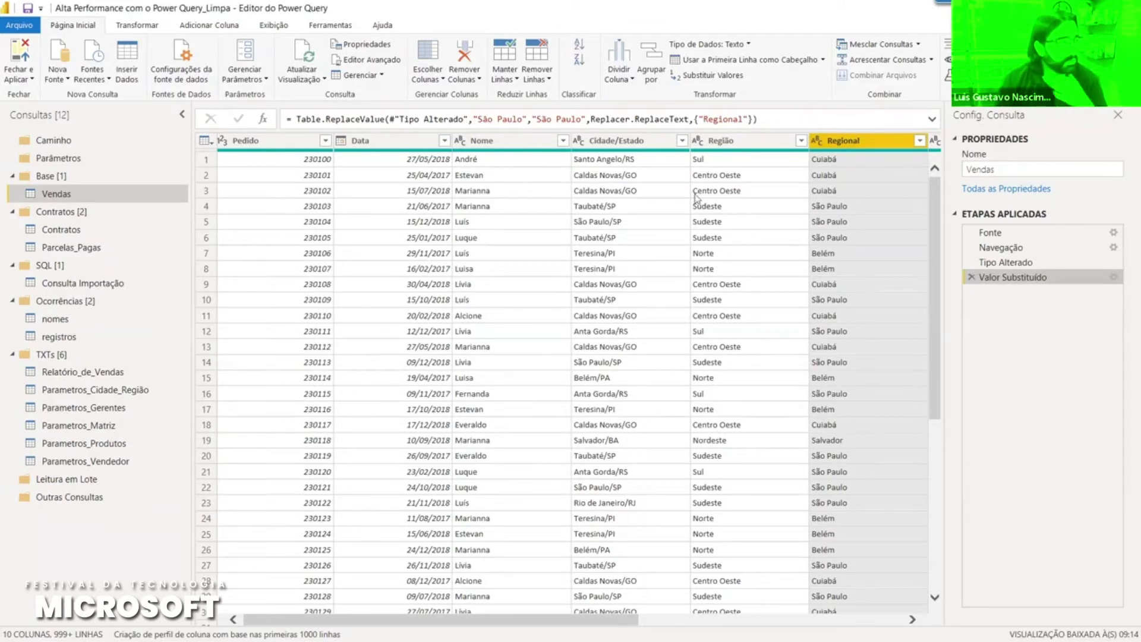
- Split the Cidade/Estado column at each occurrence of the custom delimiter "/"
left_click(647, 145)
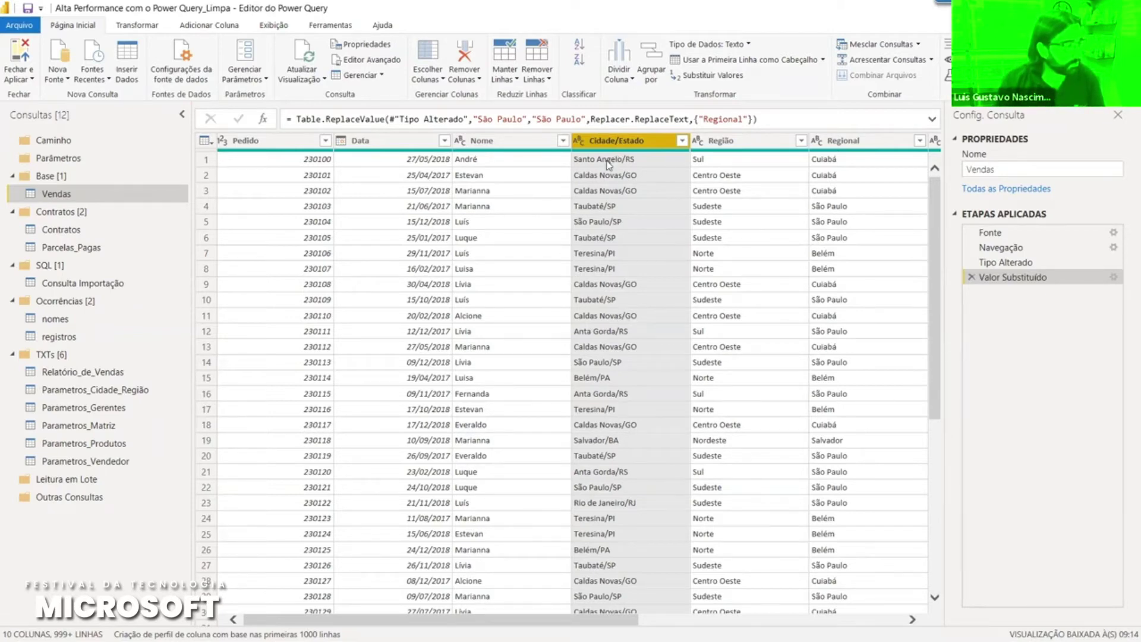
left_click(623, 66)
left_click(648, 95)
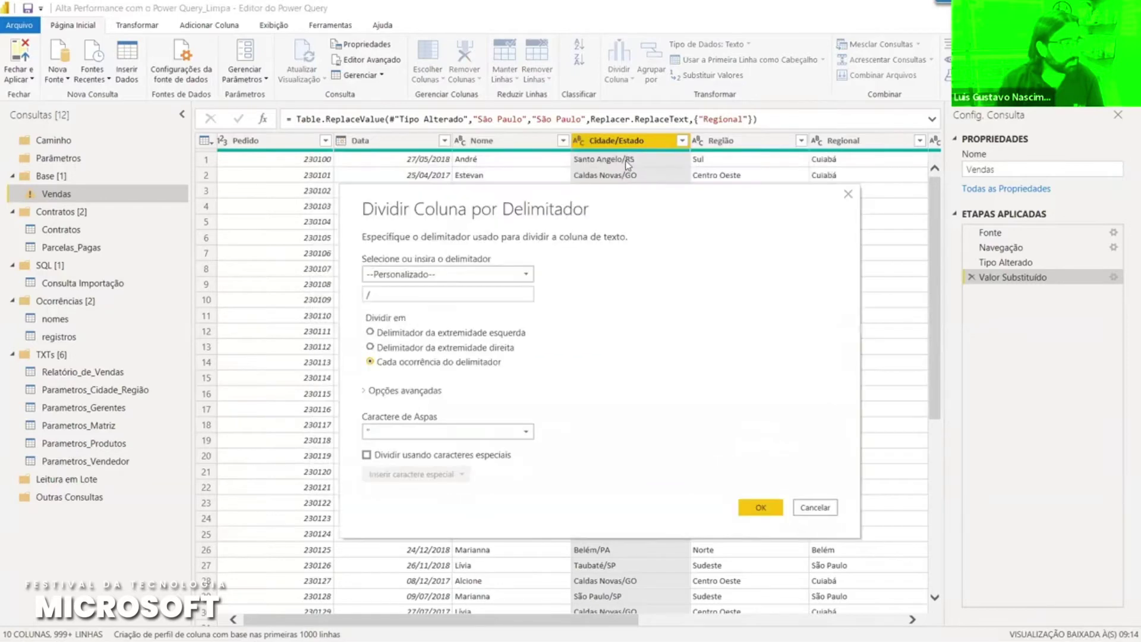
double_click(378, 299)
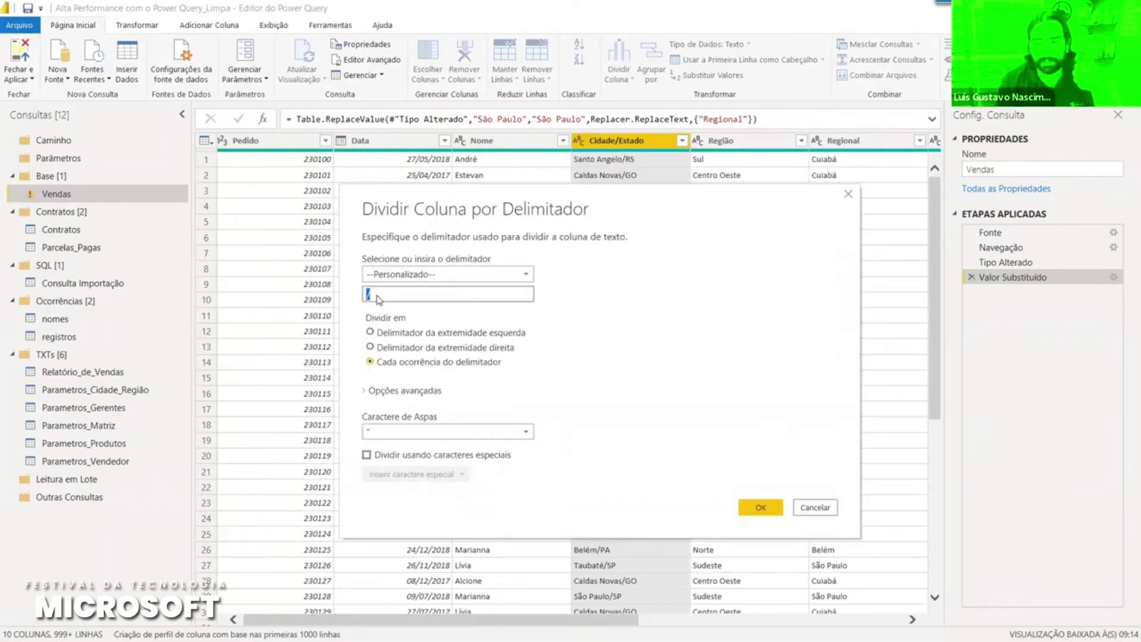
left_click(754, 504)
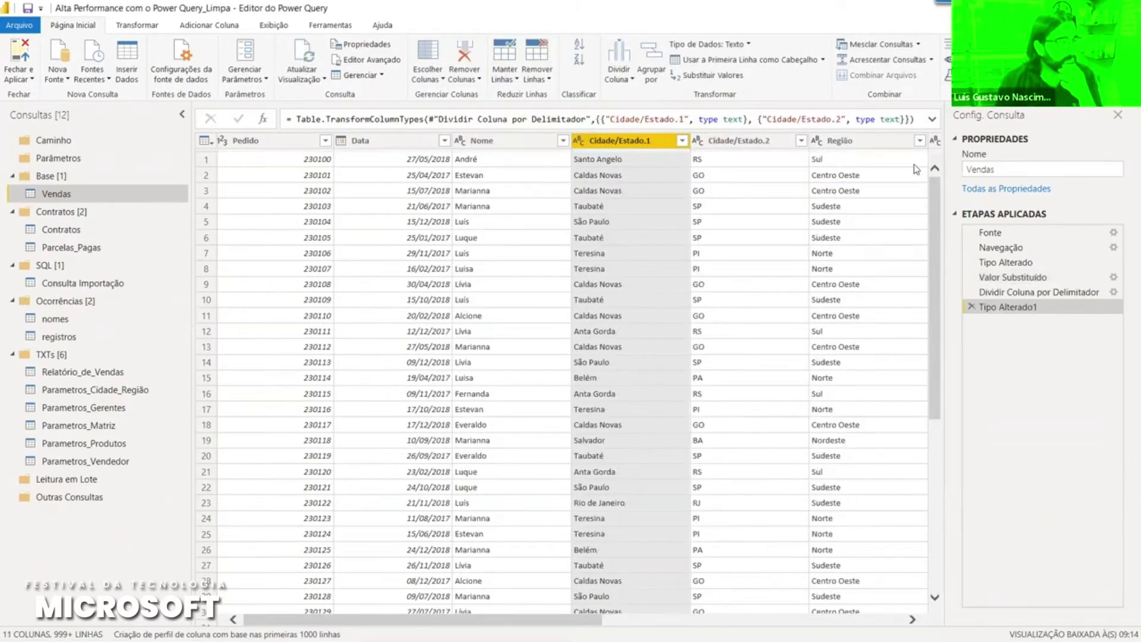
- Inspect the two split columns and the Dividir Coluna por Delimitador and Tipo Alterado1 steps
left_click(652, 194)
left_click(711, 208)
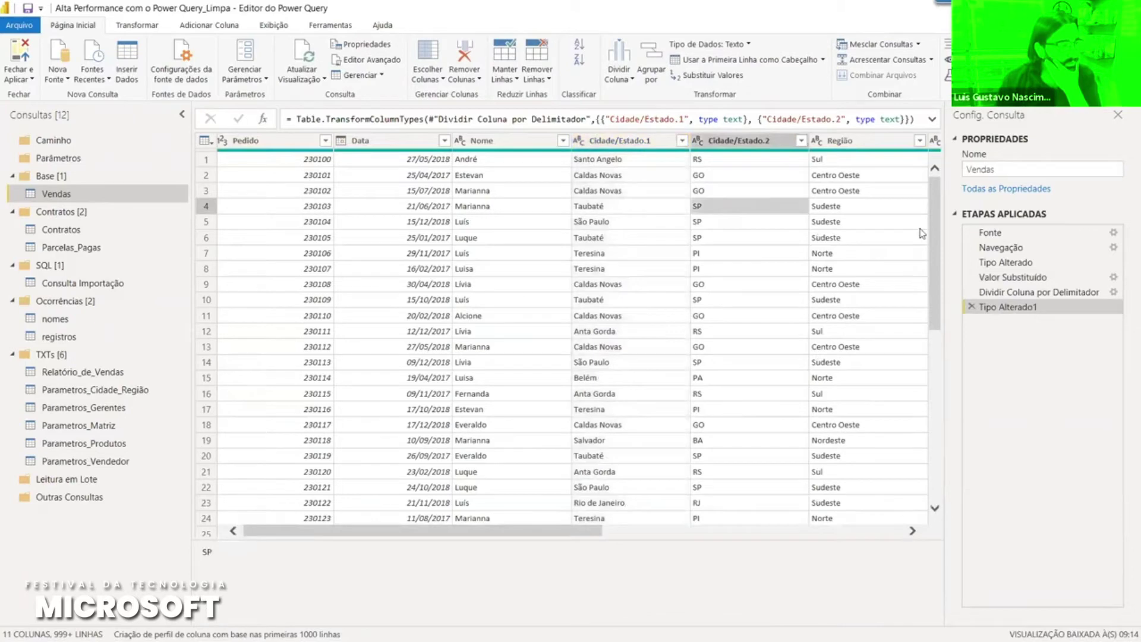
left_click(1052, 290)
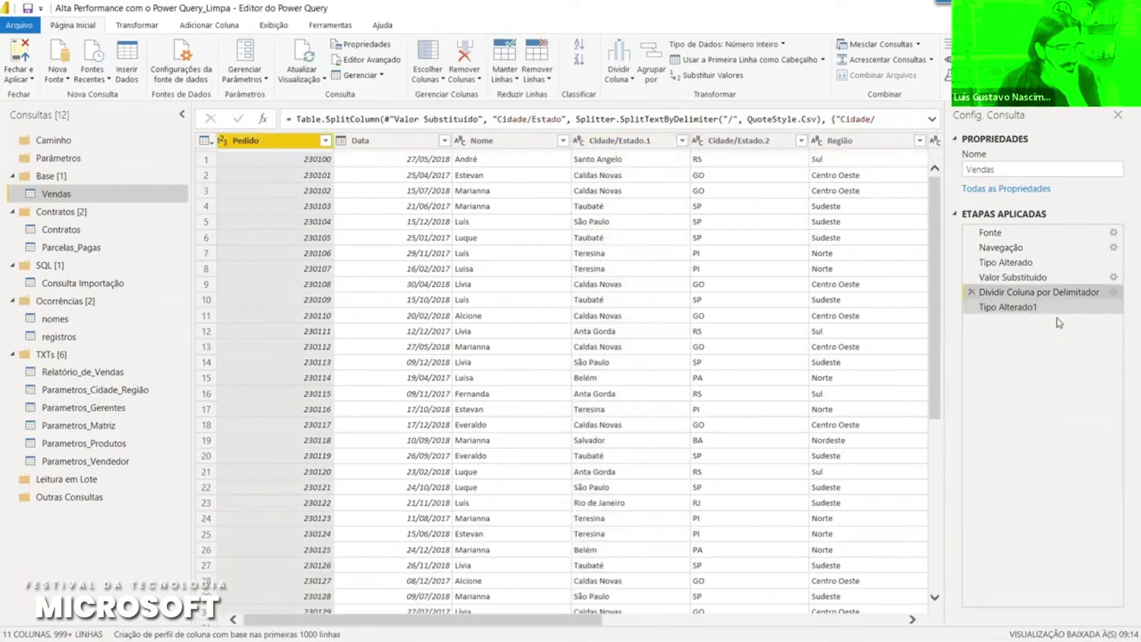
left_click(1024, 306)
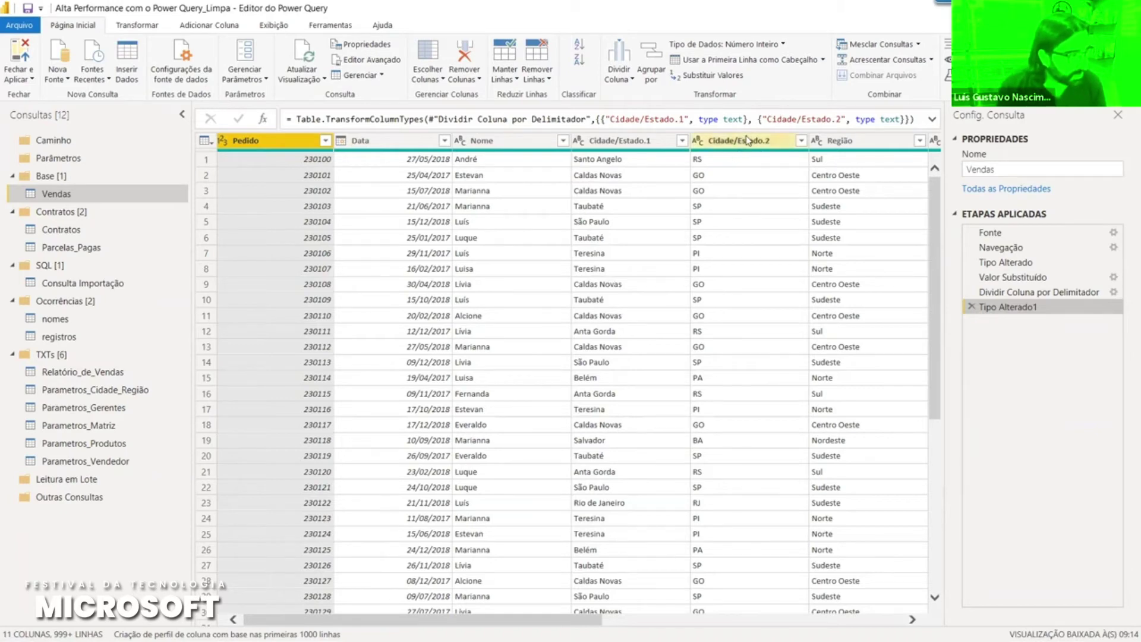
- Rename the Cidade/Estado.1 column to Cidade
left_click(649, 144)
key("Right")
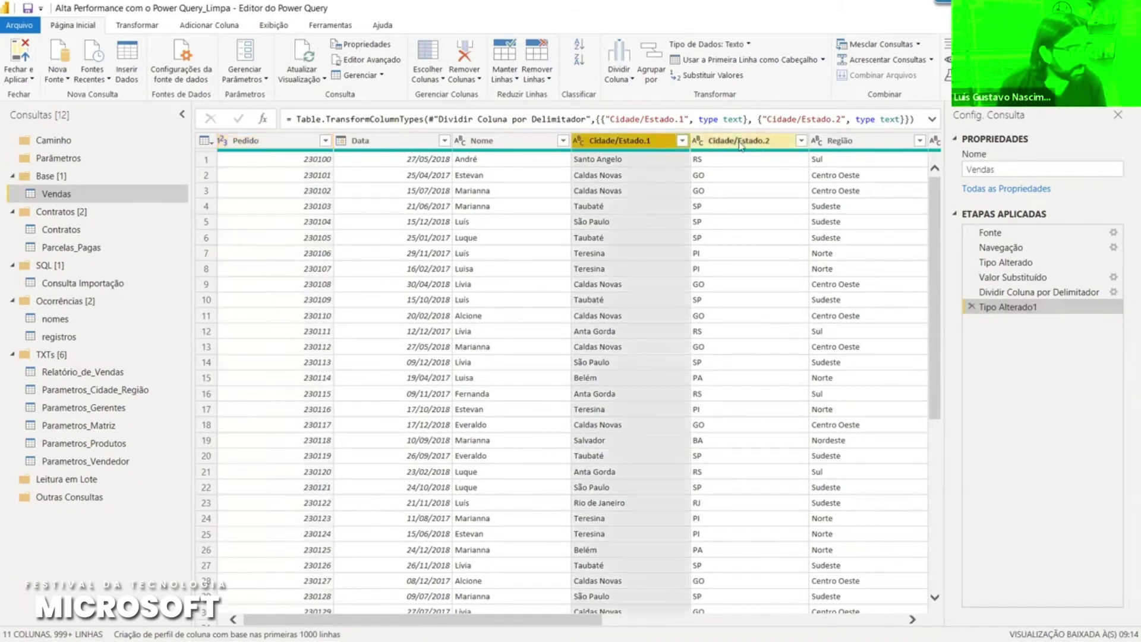
double_click(624, 141)
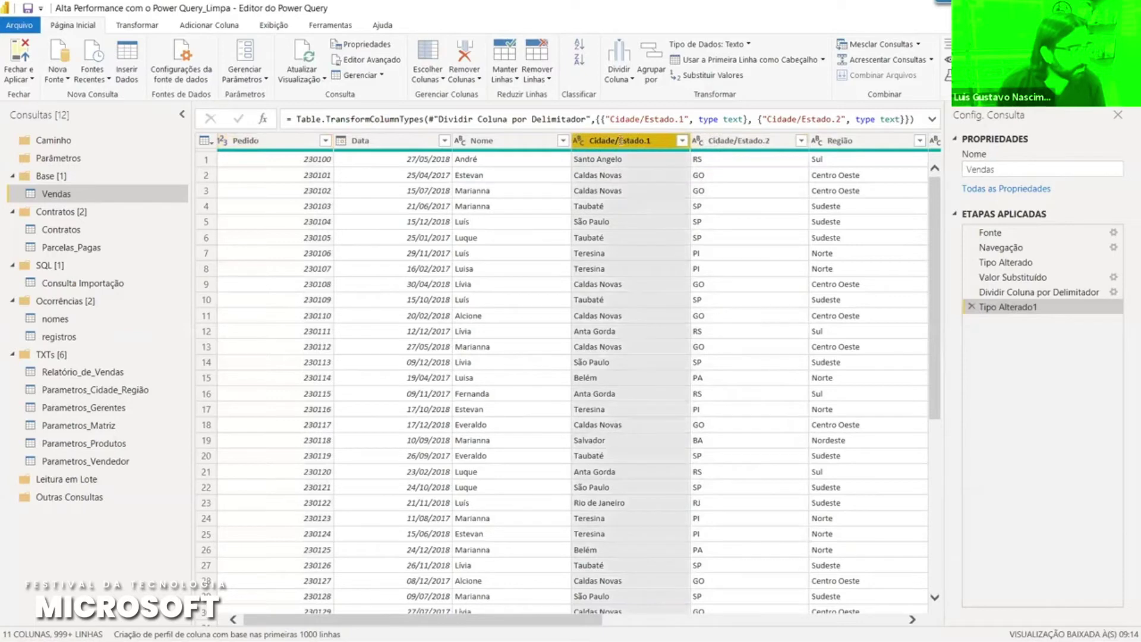
left_click_drag(616, 140, 654, 153)
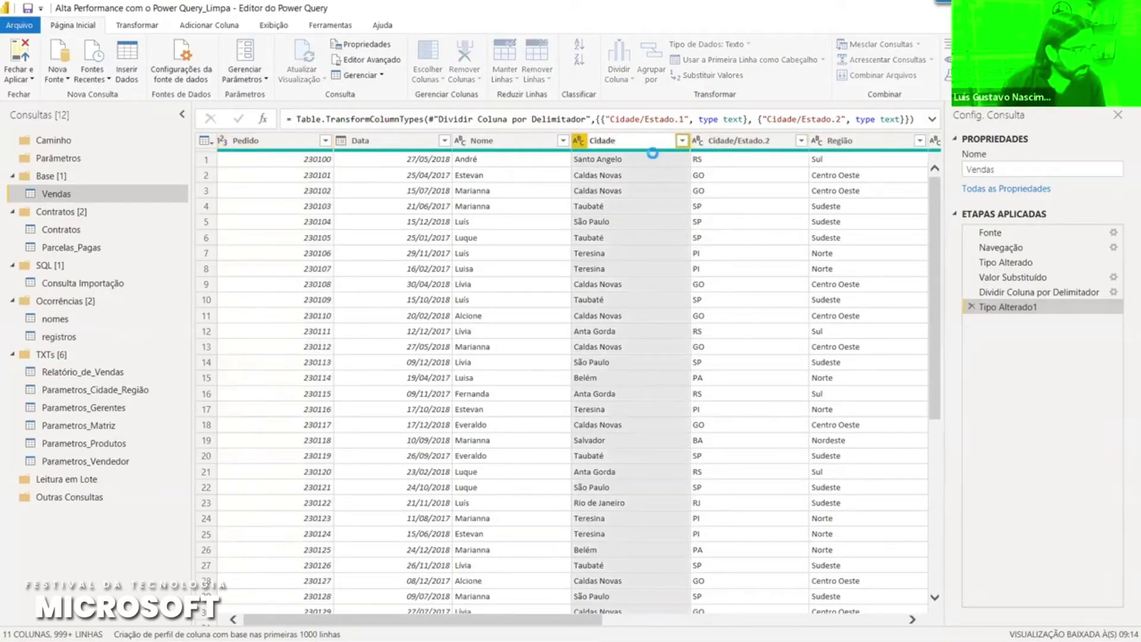
key("Return")
- Rename the Cidade/Estado.2 column to Estado
left_click(747, 142)
double_click(748, 142)
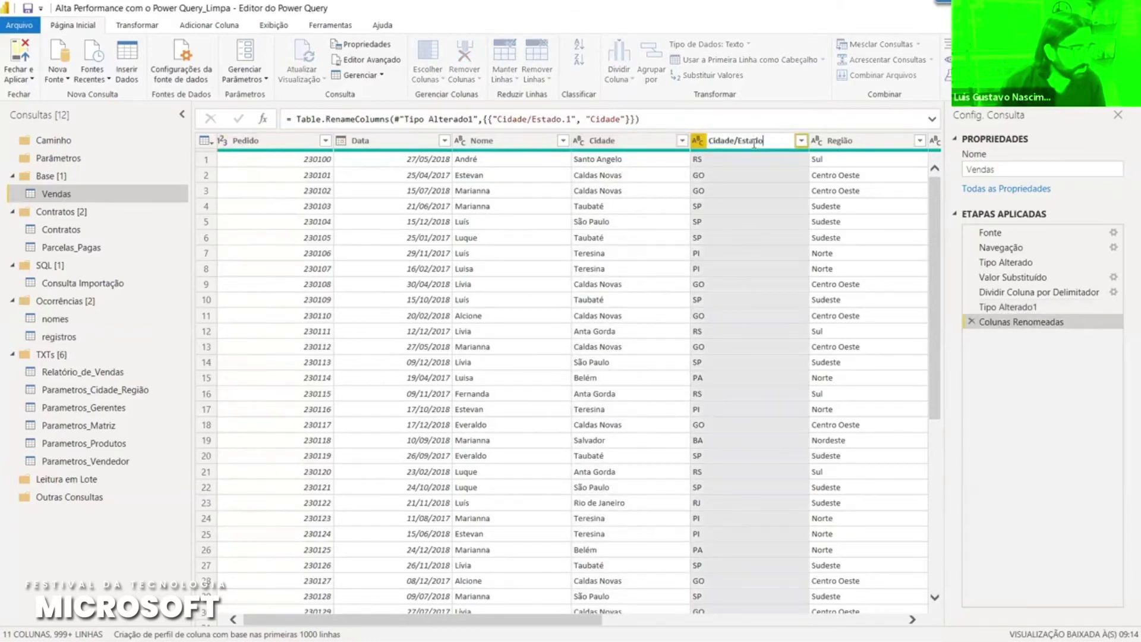
key("Home")
key("ctrl+shift+Right")
key("BackSpace")
key("Return")
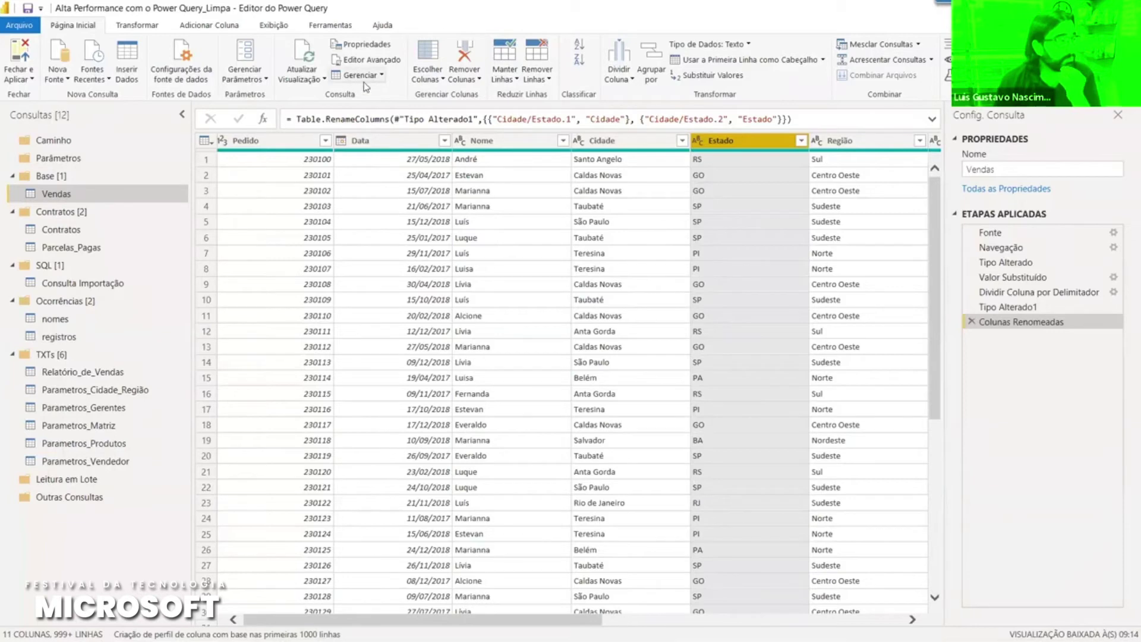
- Examine the column-renaming formula and delete the Colunas Renomeadas step from the Vendas query
left_click(502, 119)
key("ctrl+a")
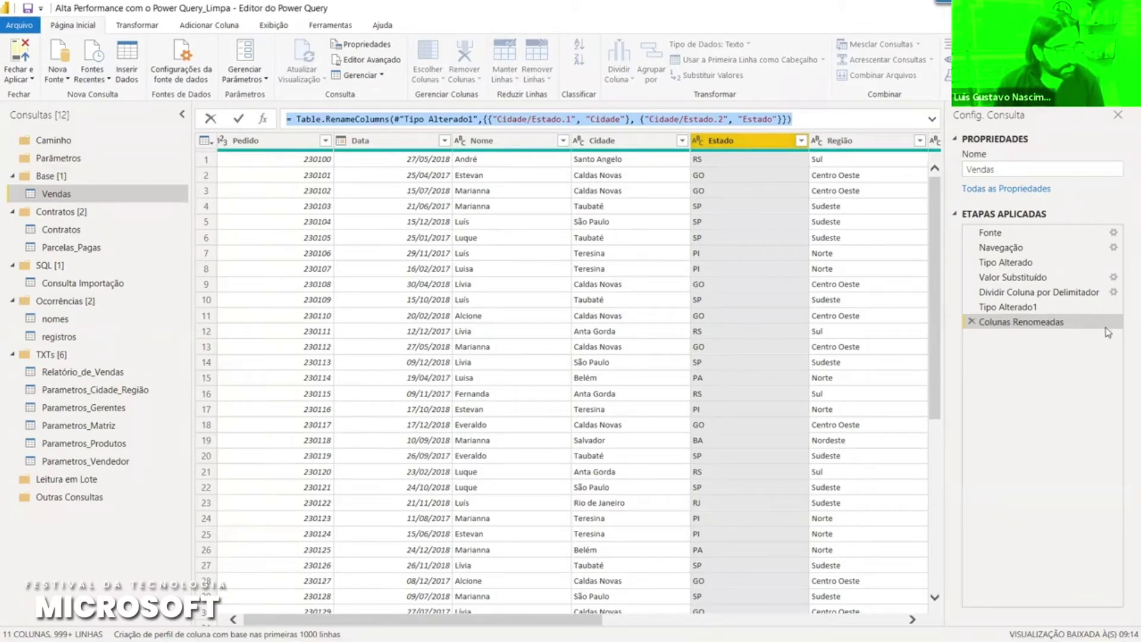
left_click(972, 323)
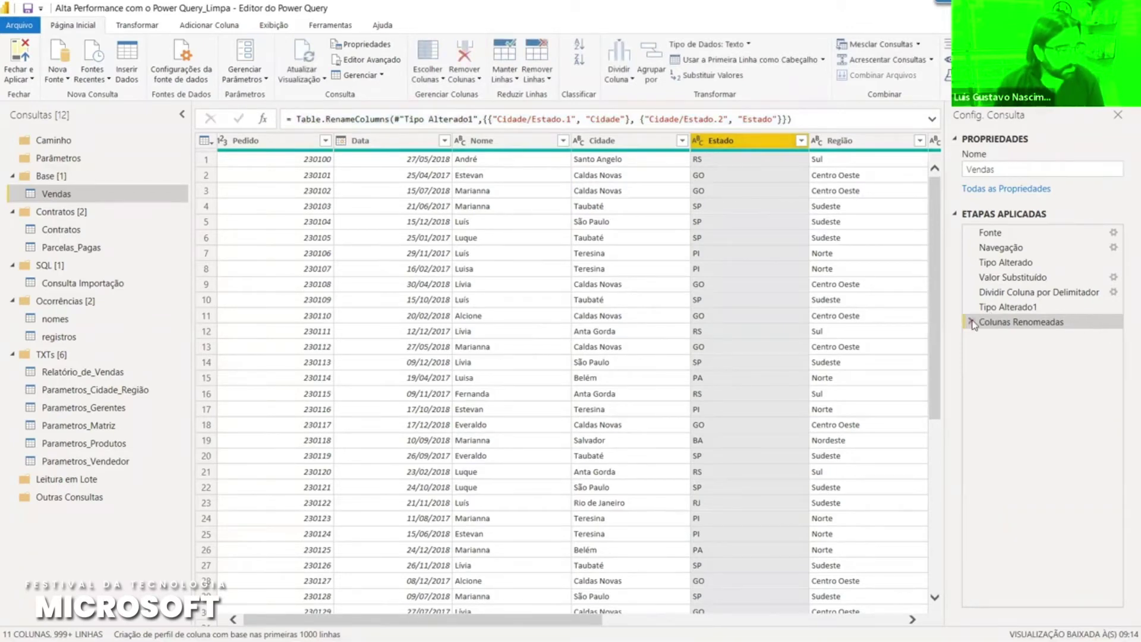
left_click(972, 323)
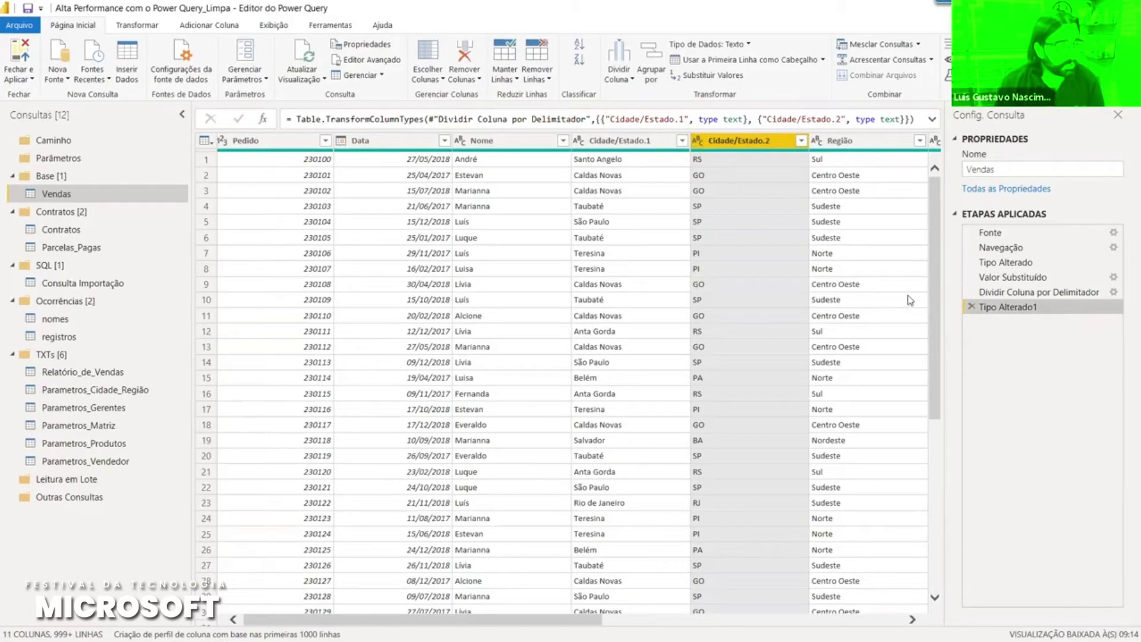
- Examine the Table.SplitColumn formula of the Dividir Coluna por Delimitador step and its reference to the Valor Substituído step
left_click(1008, 292)
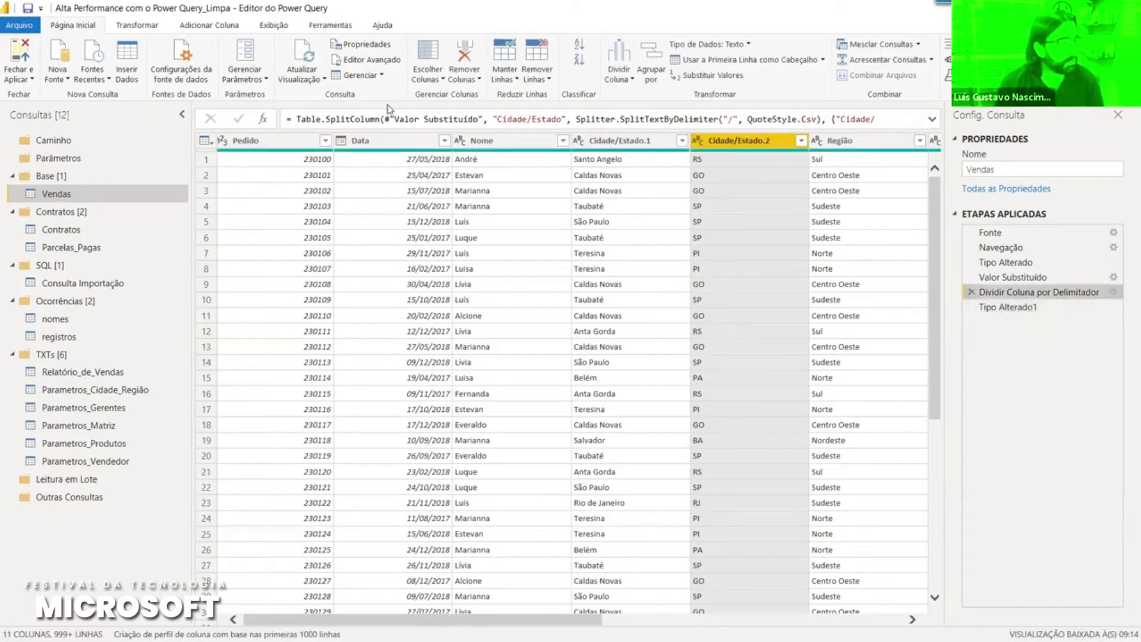
left_click_drag(648, 122, 285, 118)
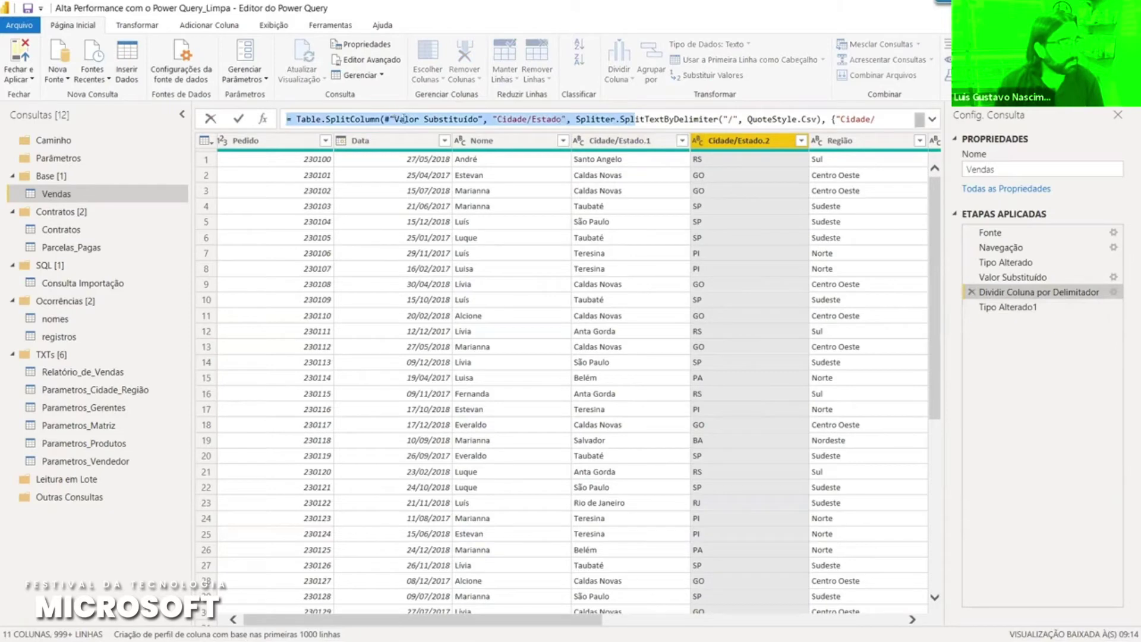
left_click(410, 118)
key("Escape")
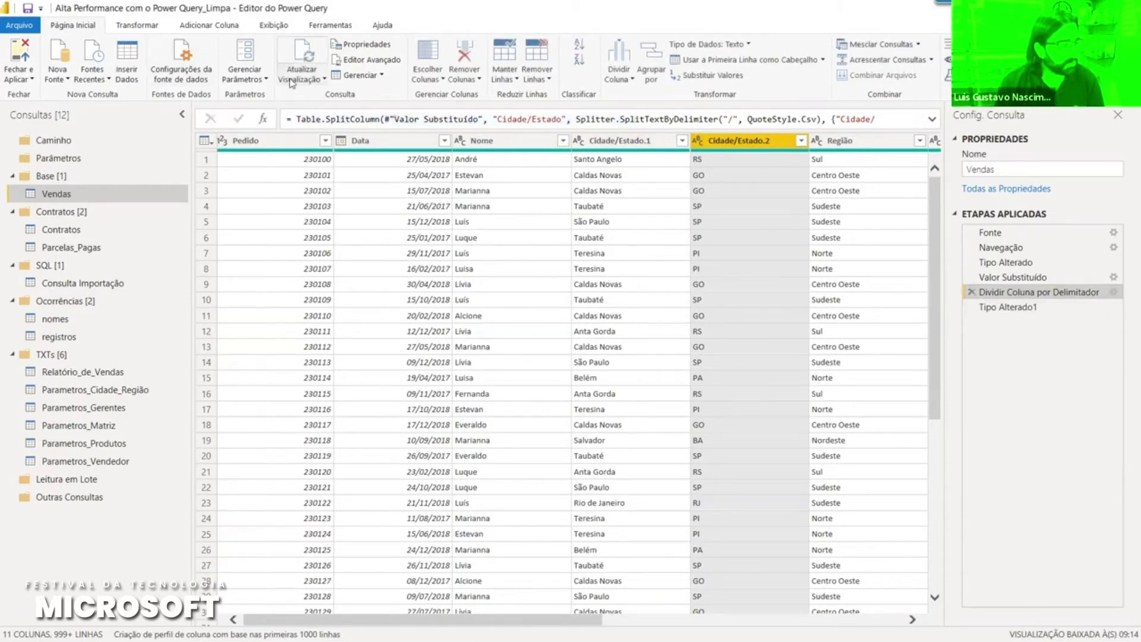
left_click(363, 119)
left_click_drag(375, 119, 433, 122)
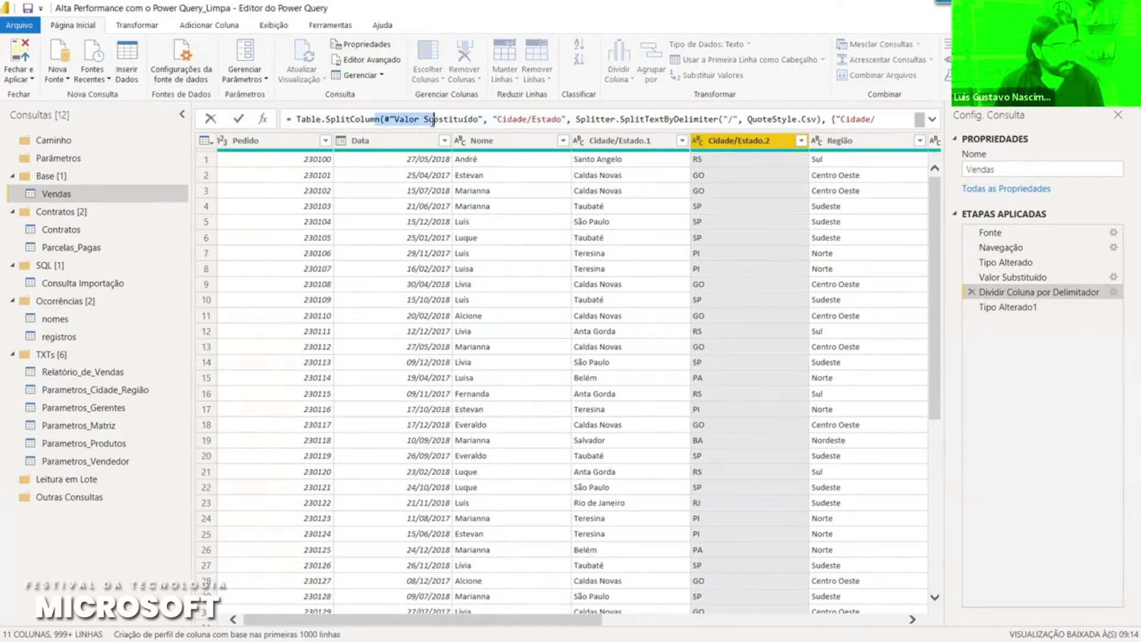
- Check that the formula bar display option is enabled and expand the bar to show the whole Table.SplitColumn formula
mouse_move(433, 119)
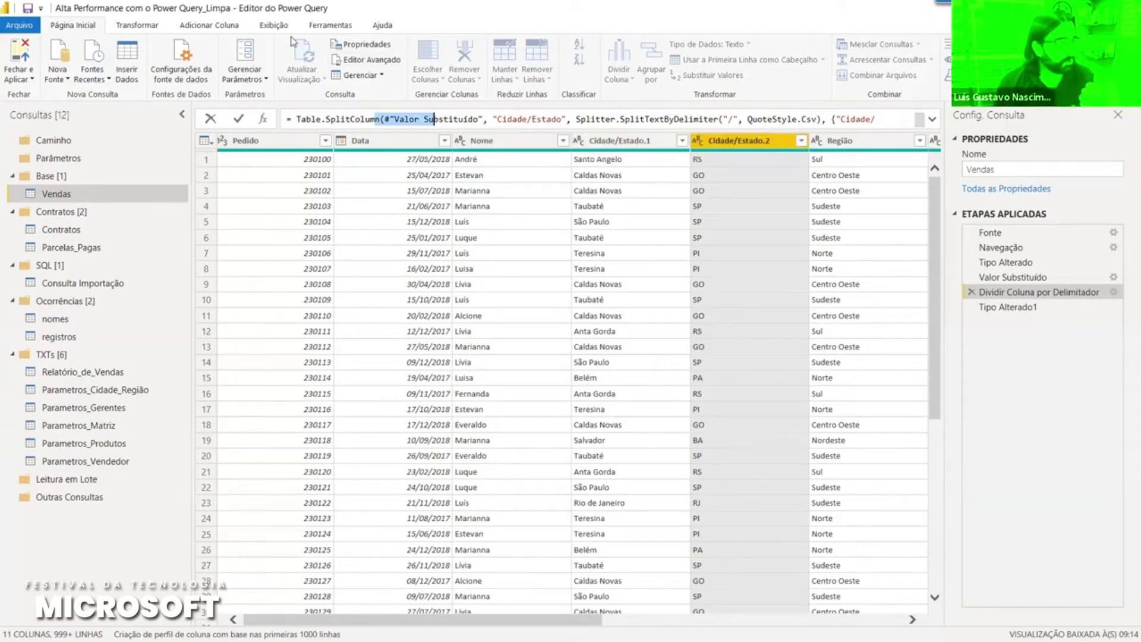
left_click(272, 25)
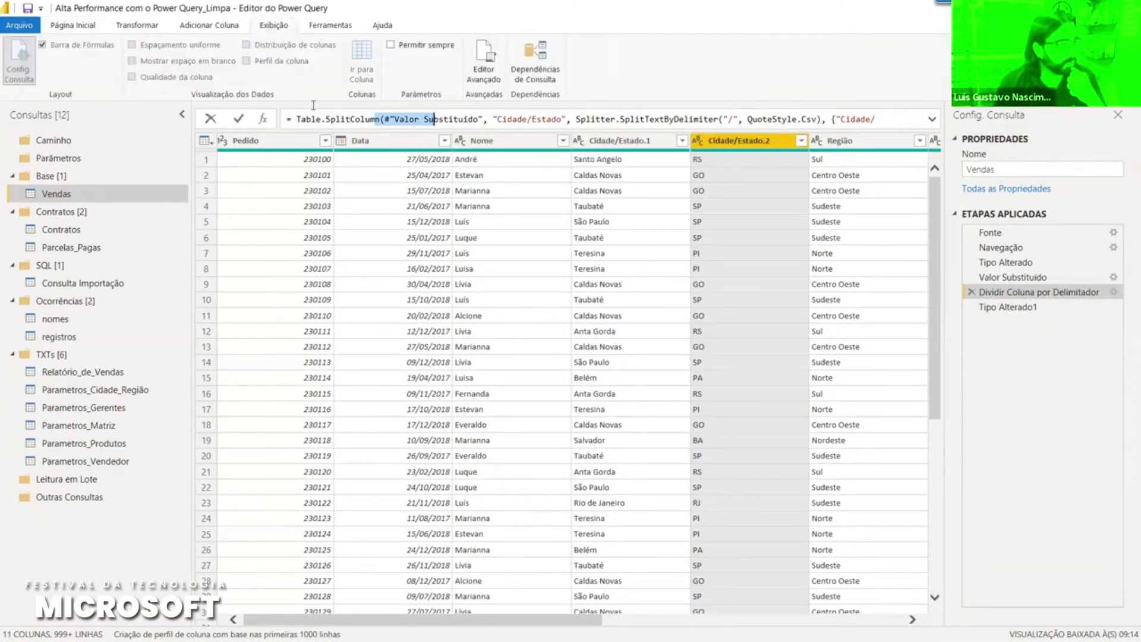
key("Escape")
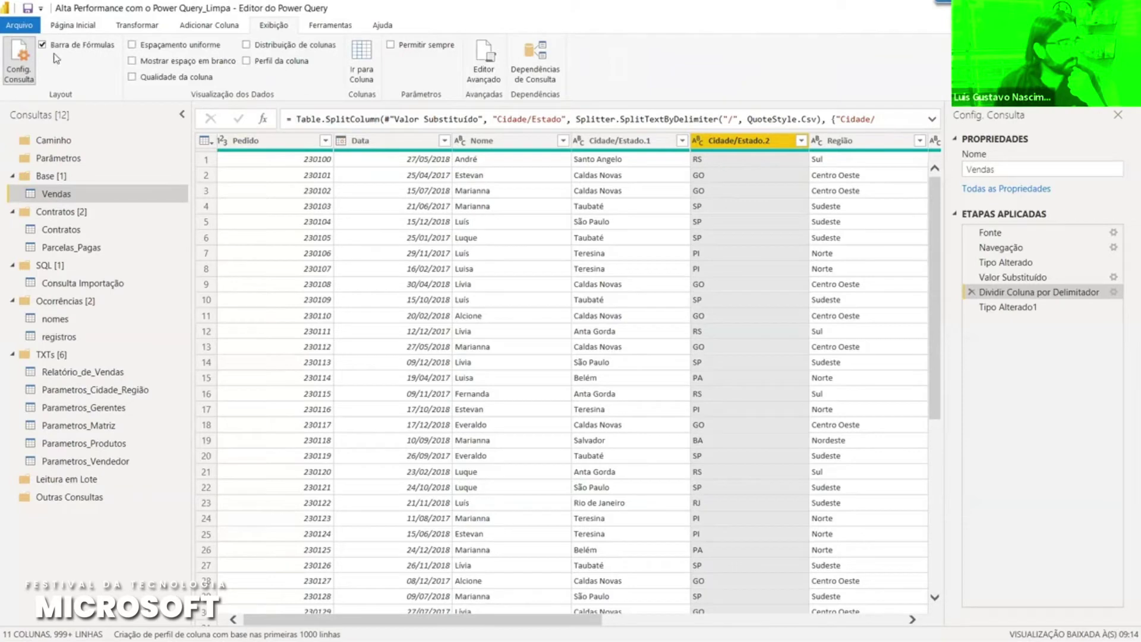
left_click(502, 118)
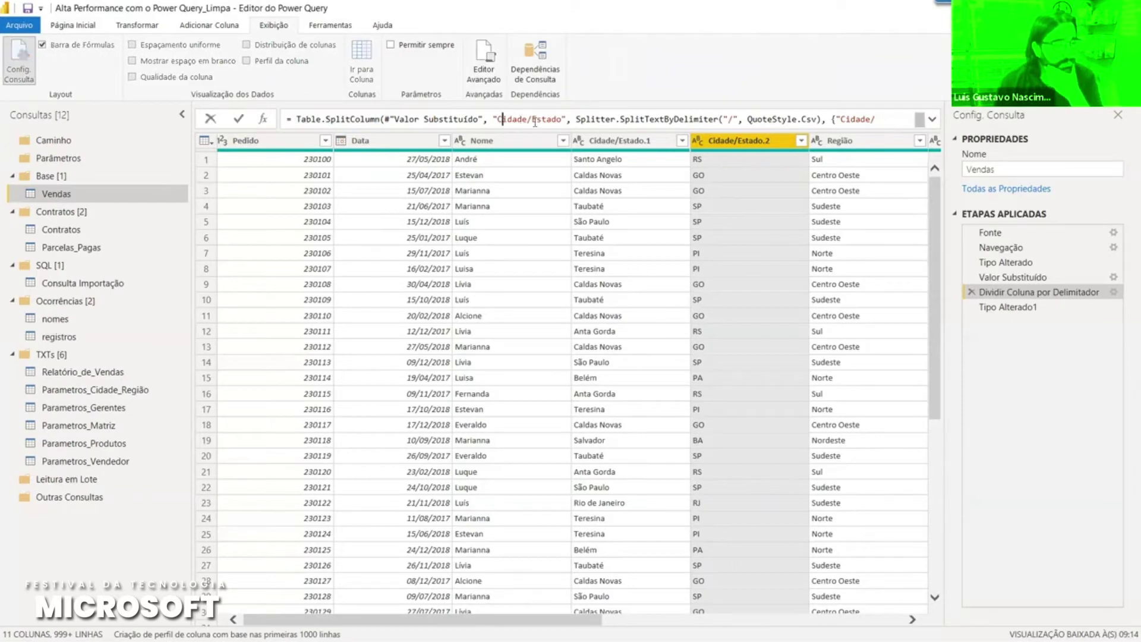
double_click(715, 119)
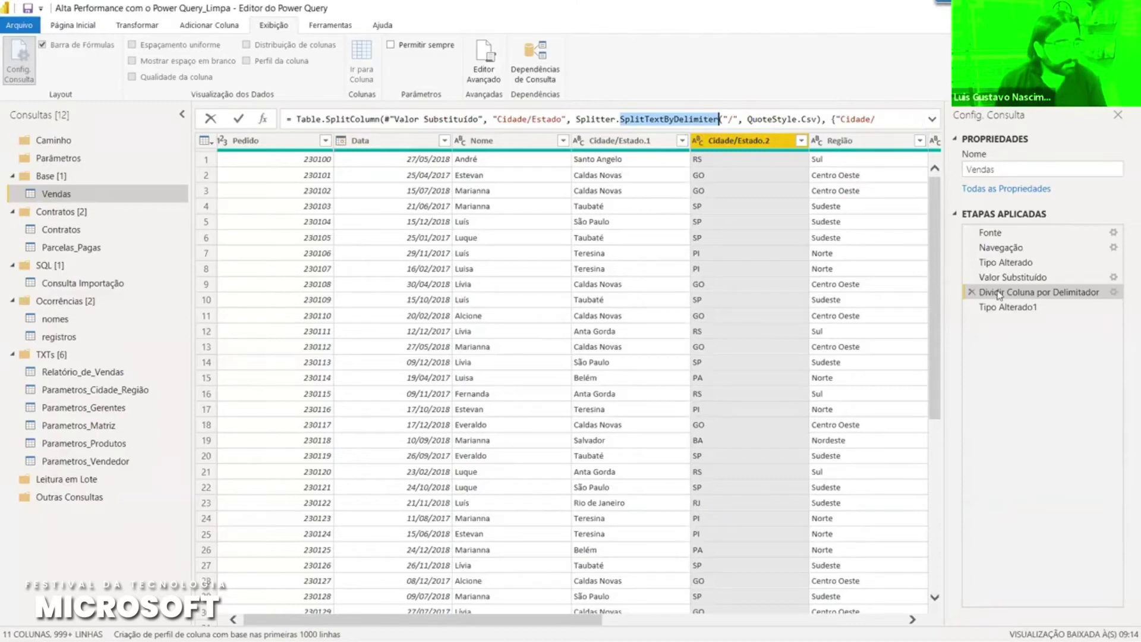
key("Escape")
left_click(933, 119)
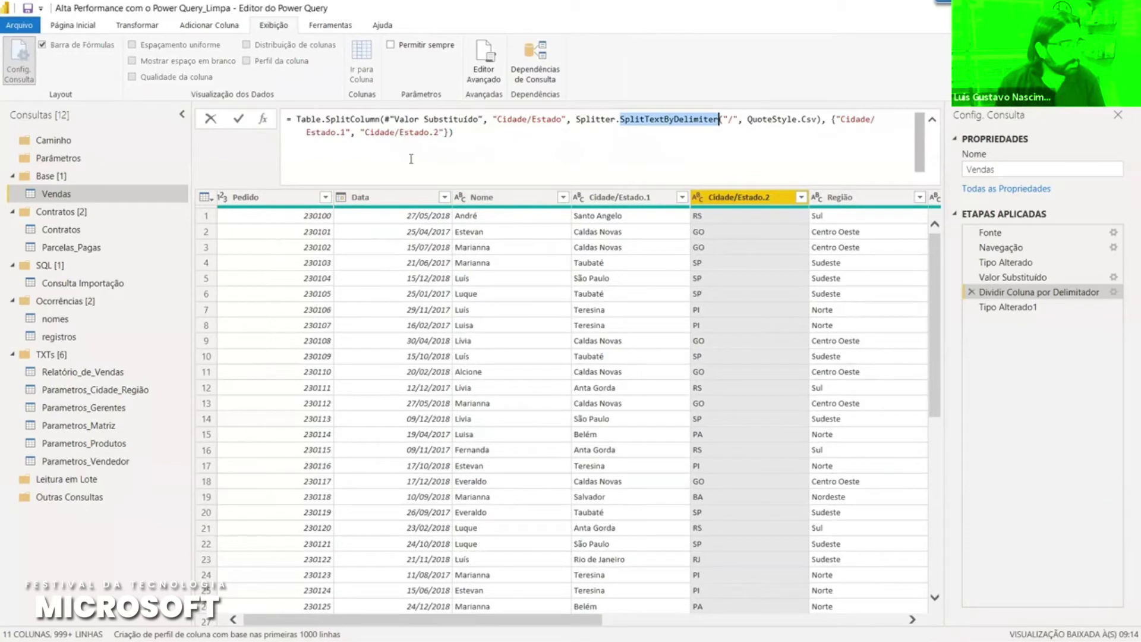
- Examine the arguments of the Table.SplitColumn formula: source step, column to split, delimiter function, "/" delimiter and the resulting column names
double_click(338, 120)
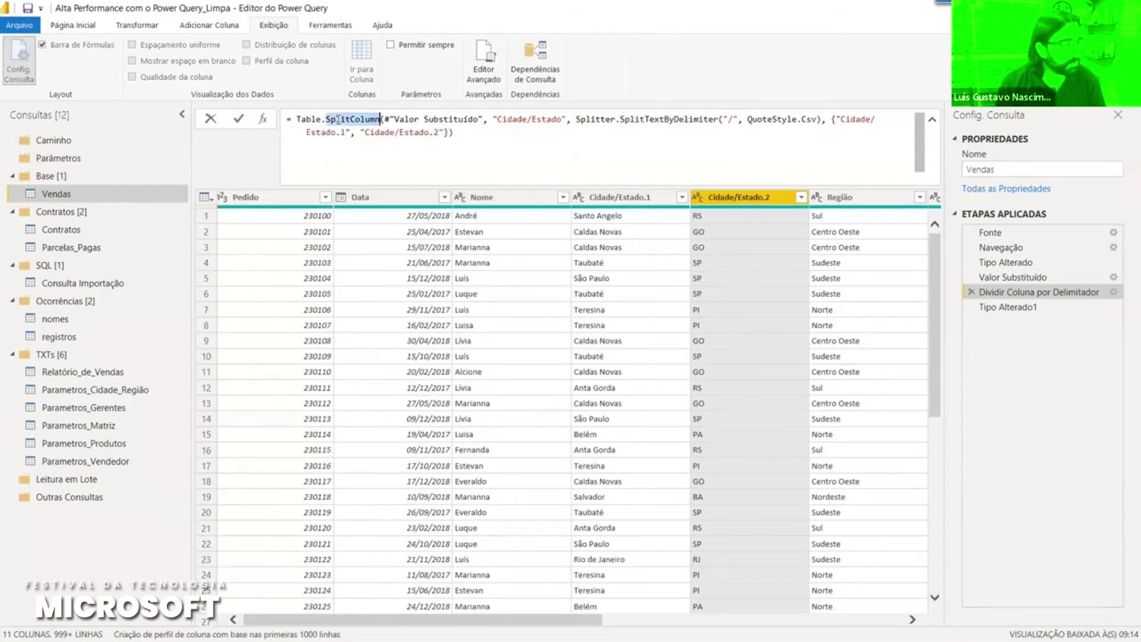
double_click(309, 119)
double_click(418, 119)
double_click(524, 119)
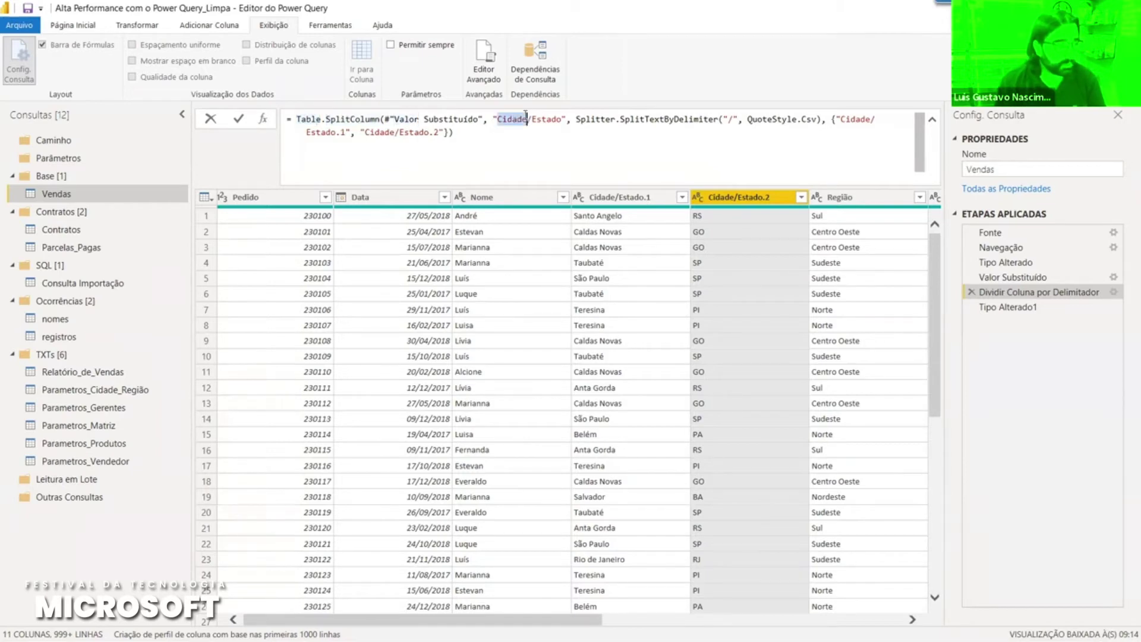
double_click(665, 119)
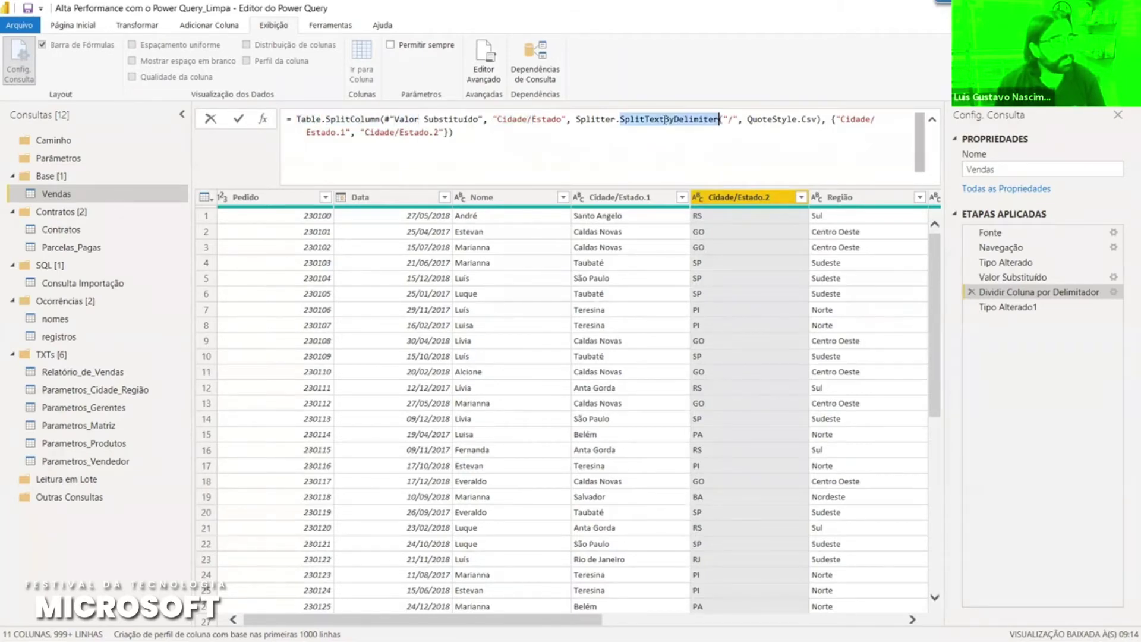
double_click(730, 119)
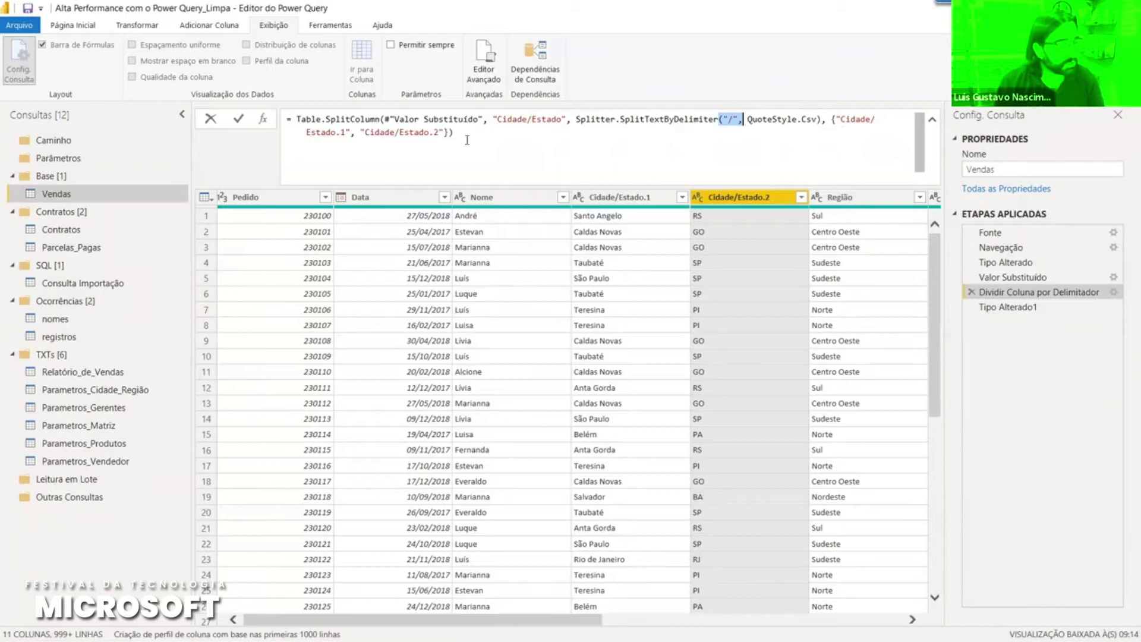
left_click(857, 119)
double_click(856, 119)
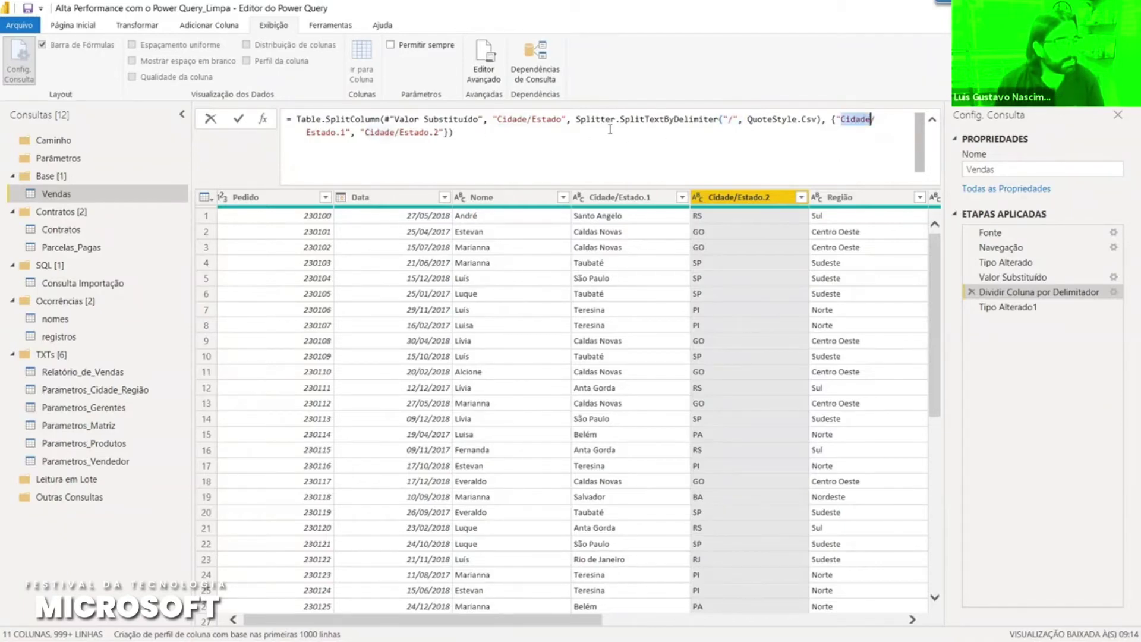
left_click(332, 133)
double_click(332, 133)
double_click(407, 131)
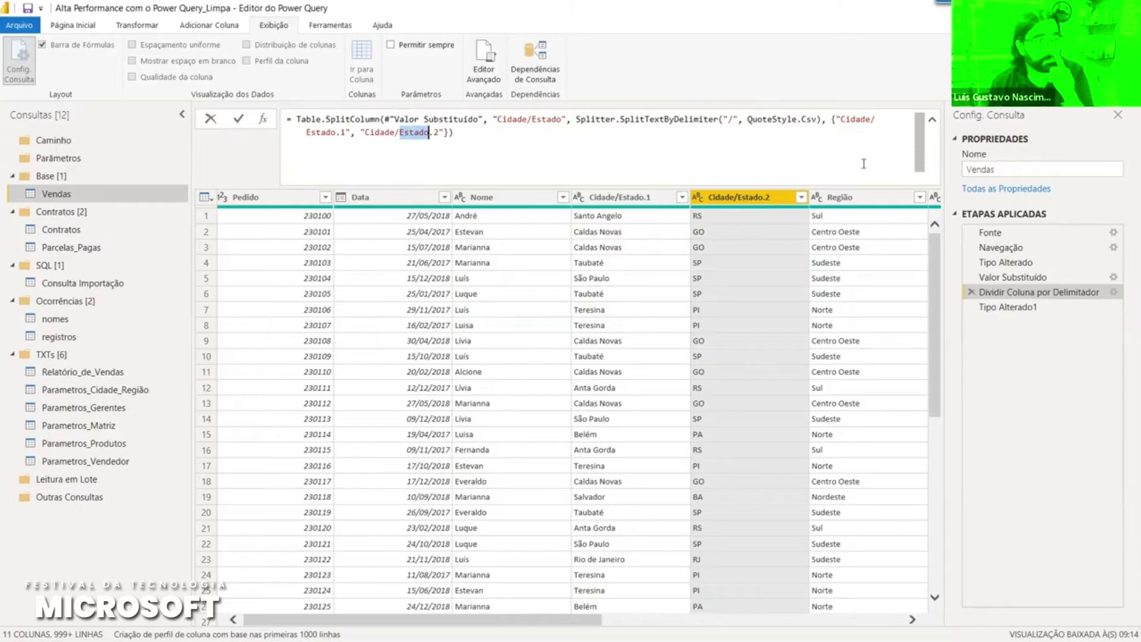
- Examine the Table.TransformColumnTypes formula of the Tipo Alterado1 step and the text type assigned to each split column
left_click(1025, 311)
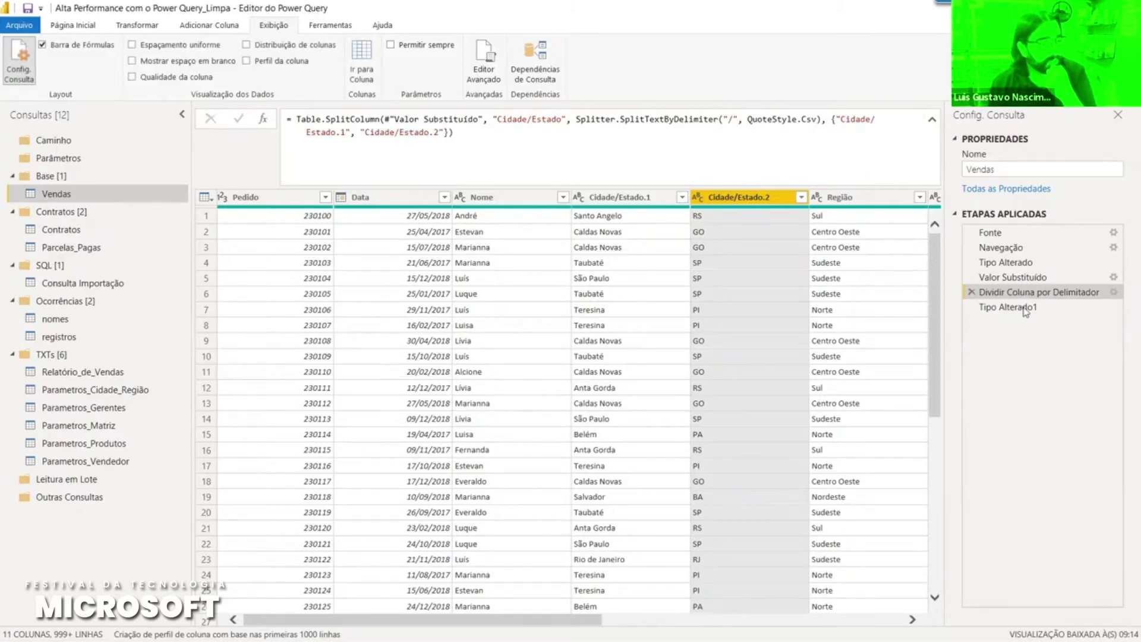
left_click(1025, 309)
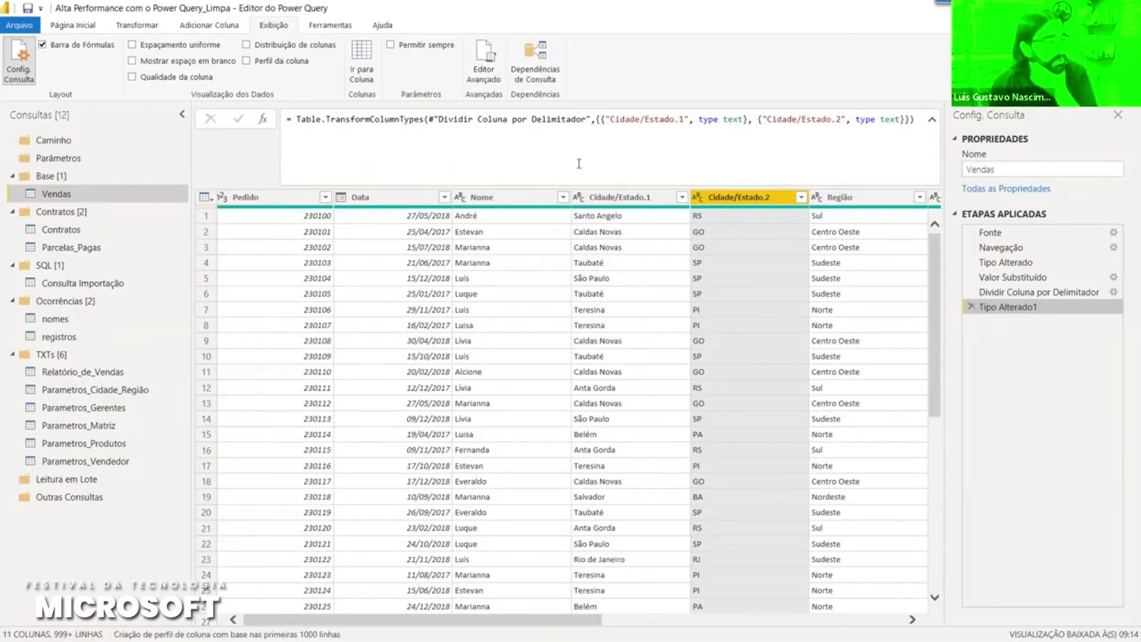
double_click(732, 118)
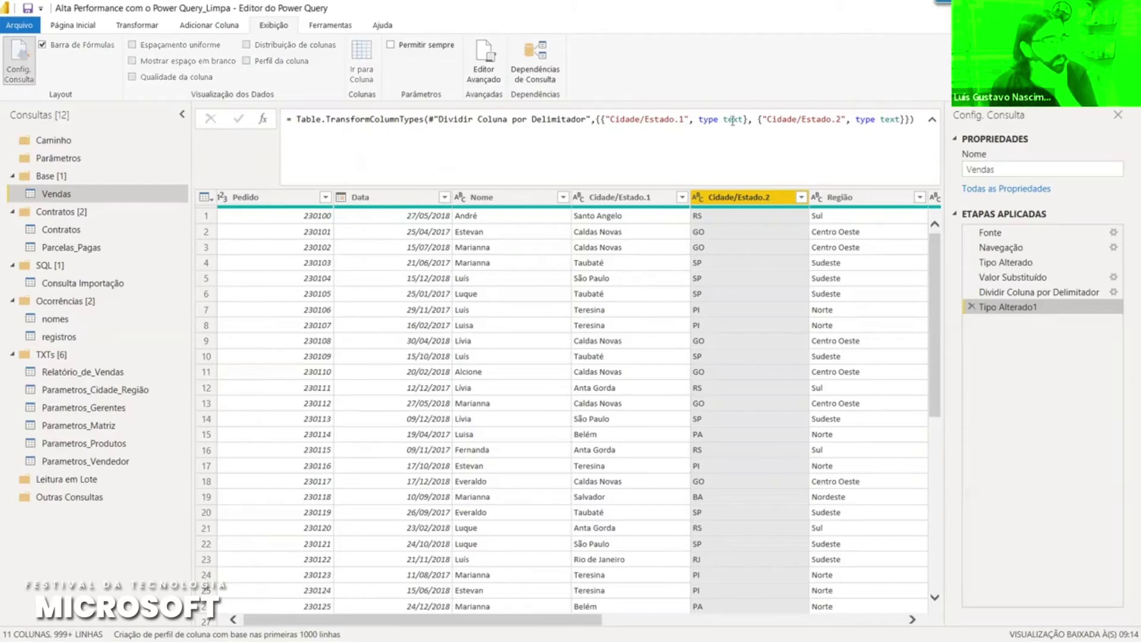
double_click(889, 119)
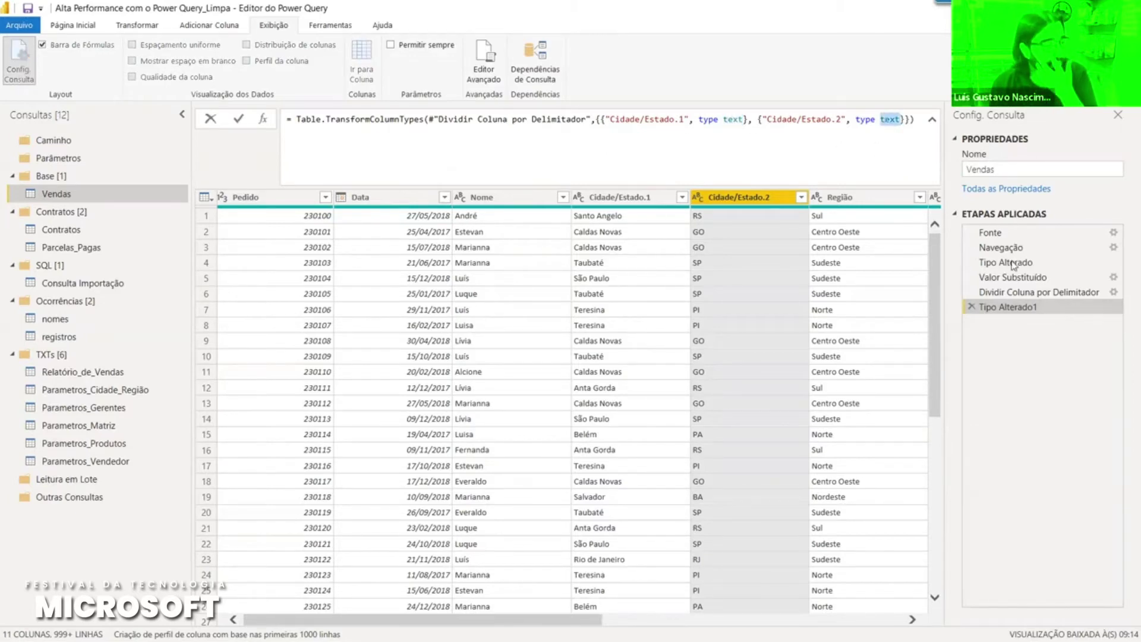
- In the Dividir Coluna por Delimitador formula, shorten the output column name Cidade/Estado.2 to Estado
left_click(1007, 292)
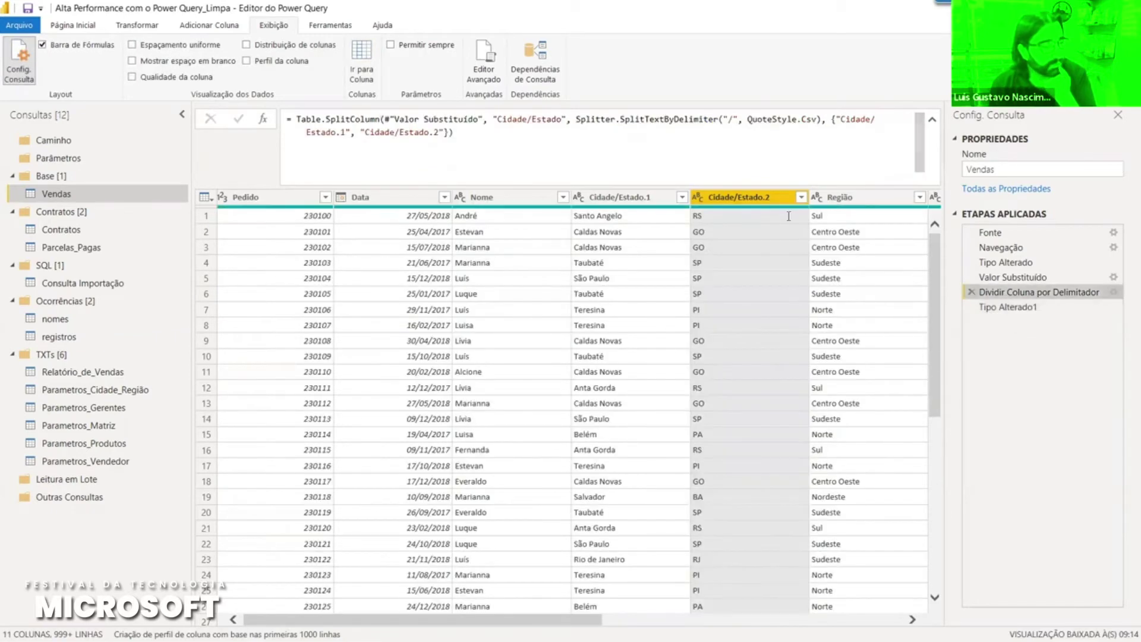
left_click(860, 123)
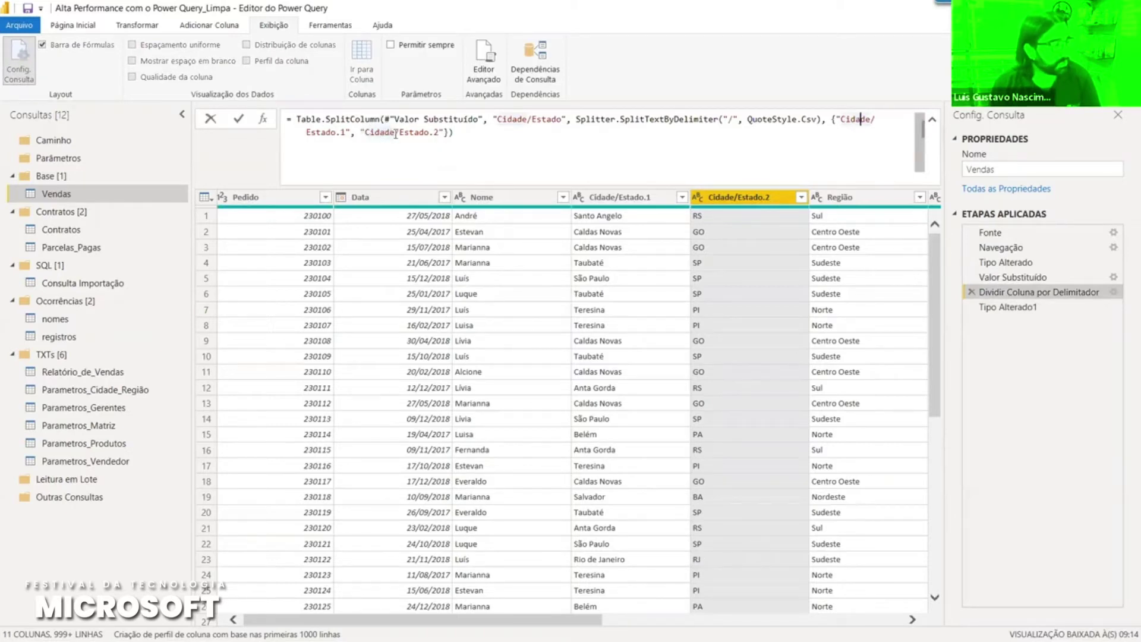
key("ctrl+shift+Right")
key("shift+Right")
key("BackSpace")
key("ctrl+Right")
key("shift+Right")
key("shift+Right")
key("BackSpace")
- Shorten the output column name Cidade/Estado.1 to Cidade in the split formula and apply the edited formula
key("ctrl+Left")
key("Left")
key("Left")
key("Left")
key("Left")
key("shift+Left")
key("shift+Left")
key("ctrl+shift+Left")
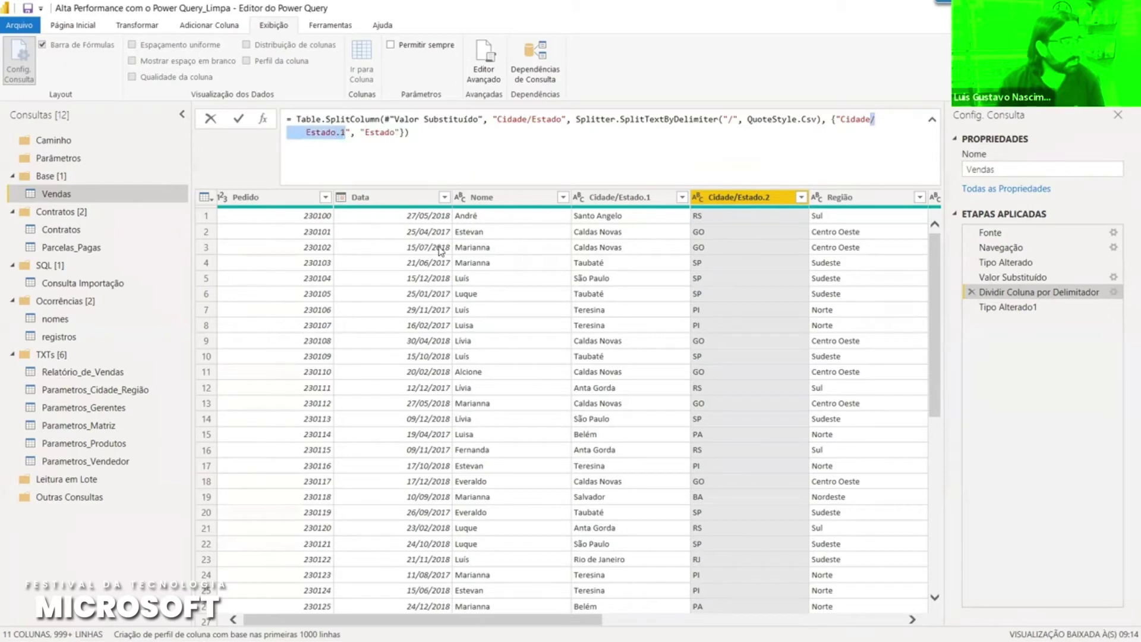
key("BackSpace")
key("shift+Left")
key("shift+Left")
key("shift+Left")
key("shift+Left")
key("Left")
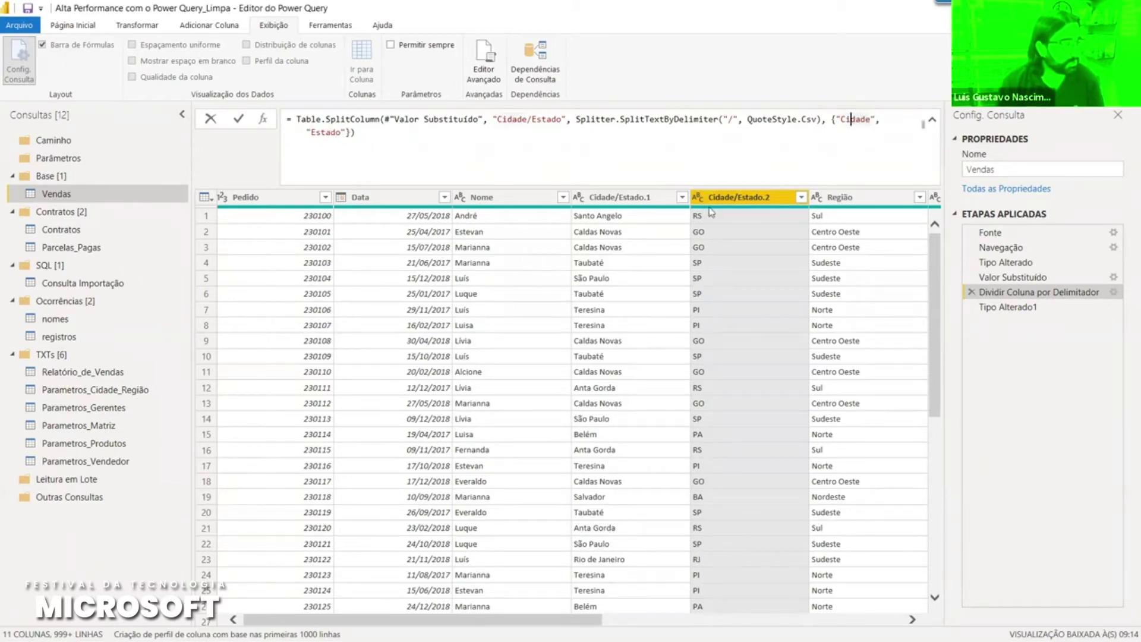
key("ctrl+minus")
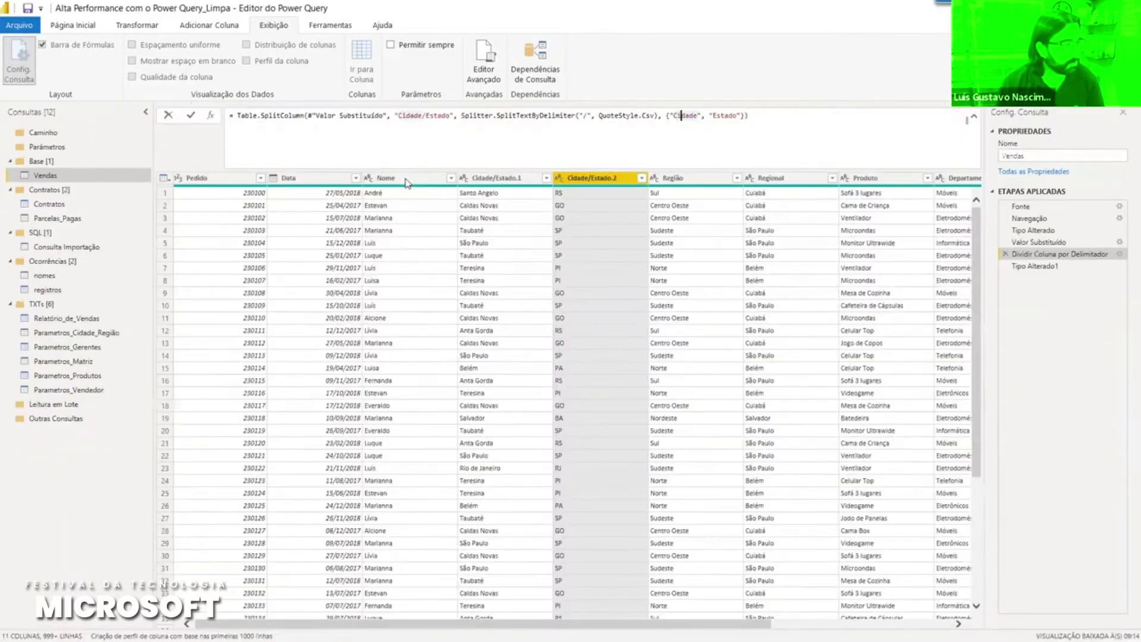
left_click(752, 113)
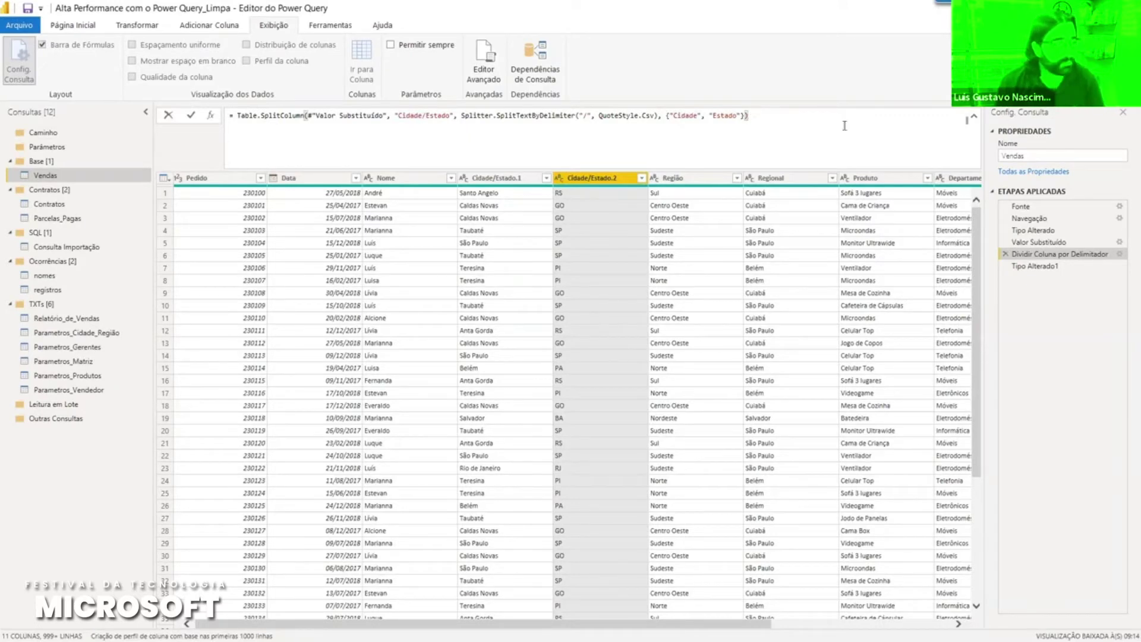
key("Return")
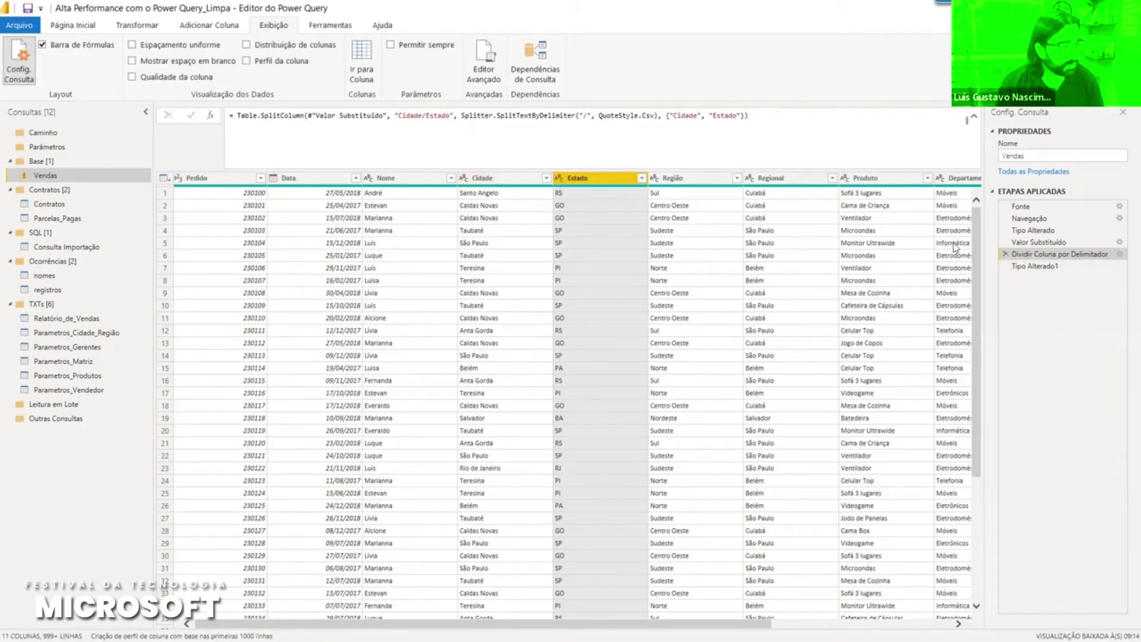
- Delete the Tipo Alterado1 step from the Vendas query and collapse the formula bar
left_click(1041, 267)
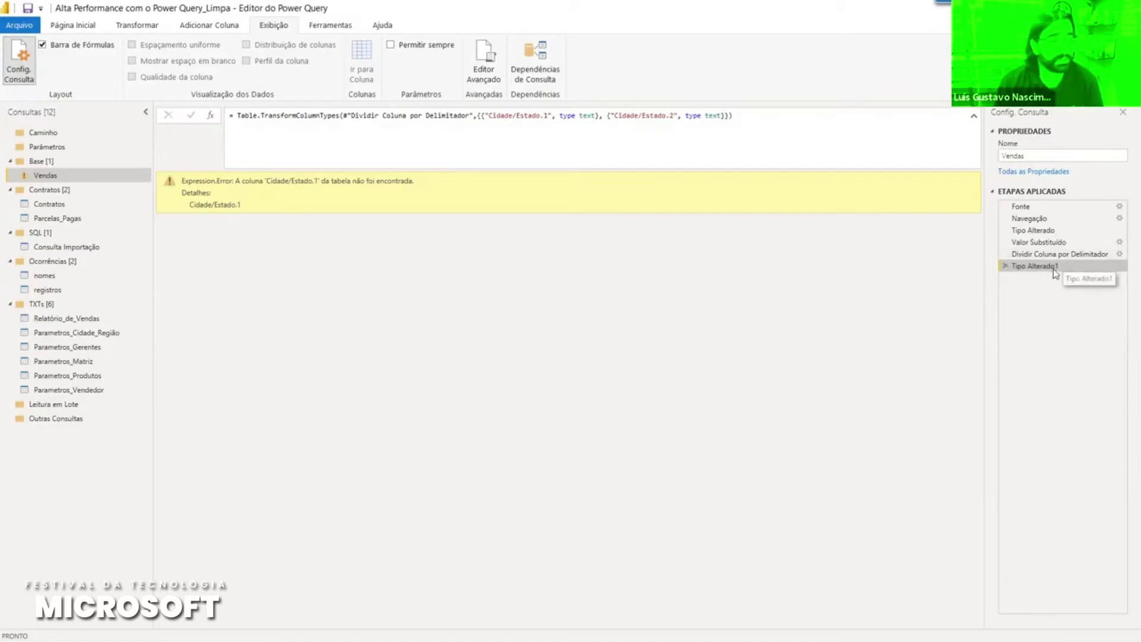
left_click(1005, 265)
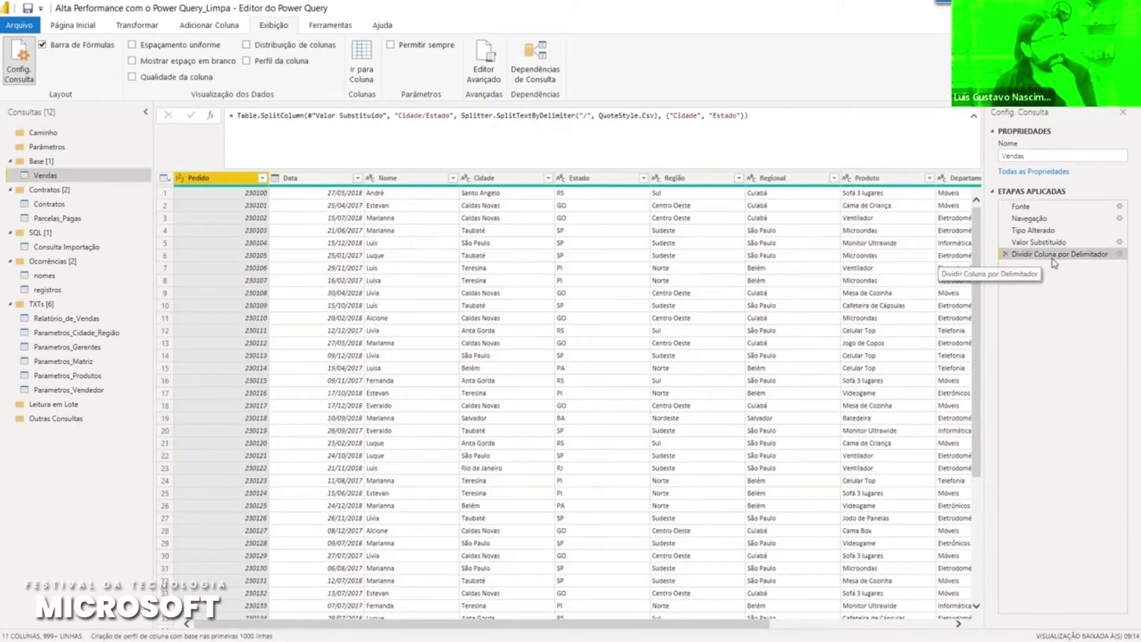
left_click(975, 118)
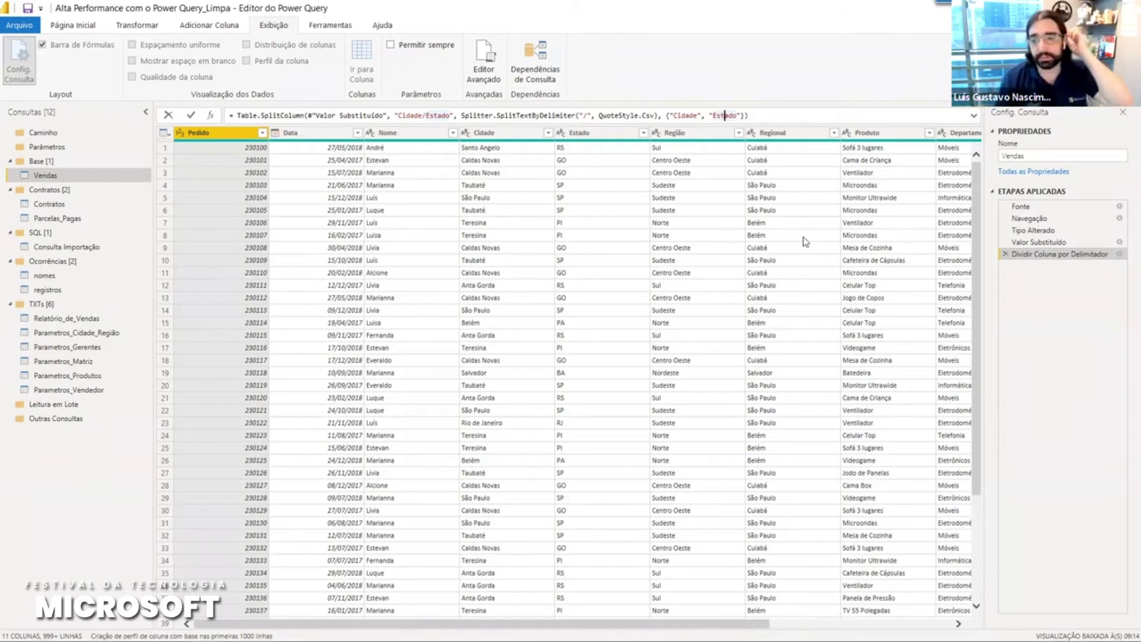
key("ctrl+plus")
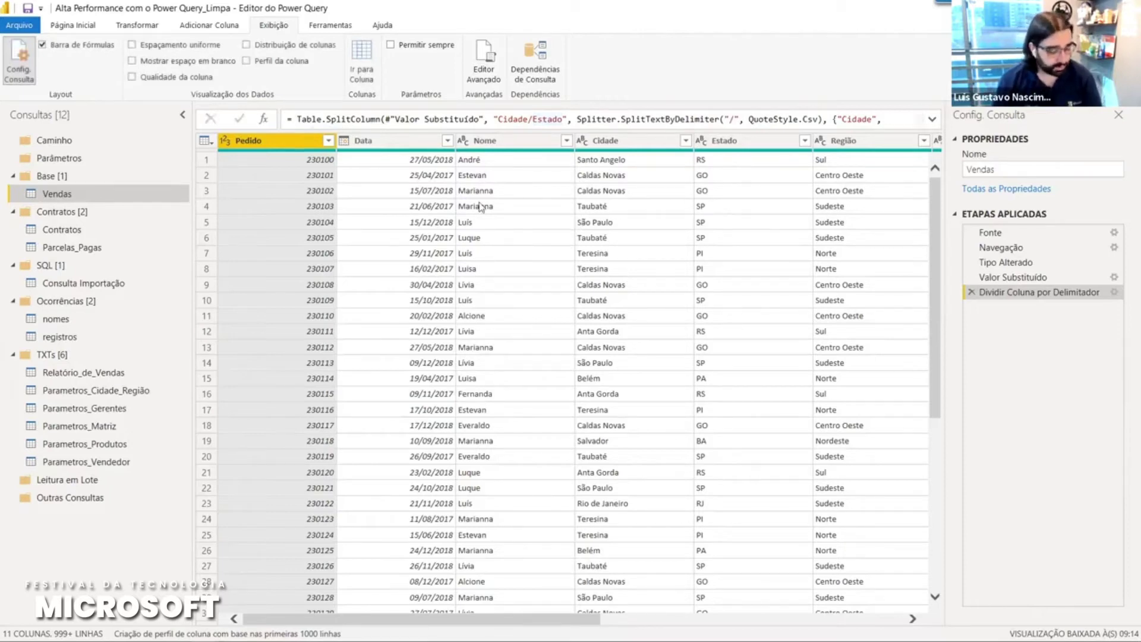
- Look up the different places that offer the Dividir Coluna command, including its split methods for the Estado column
left_click(74, 25)
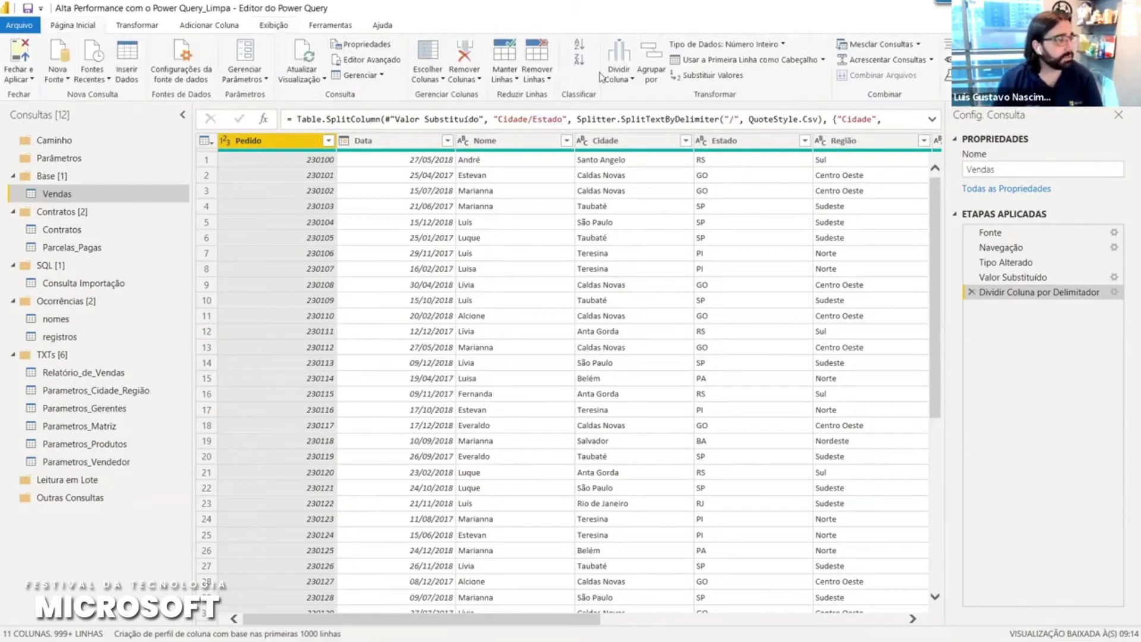
left_click(625, 81)
left_click(634, 81)
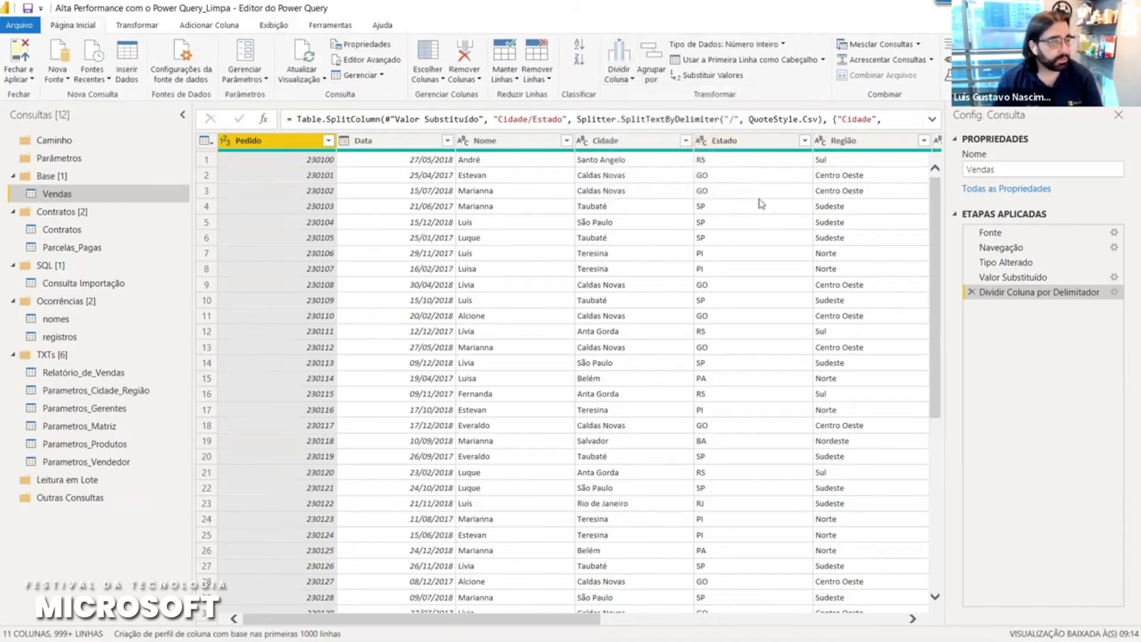
left_click(761, 142)
right_click(761, 147)
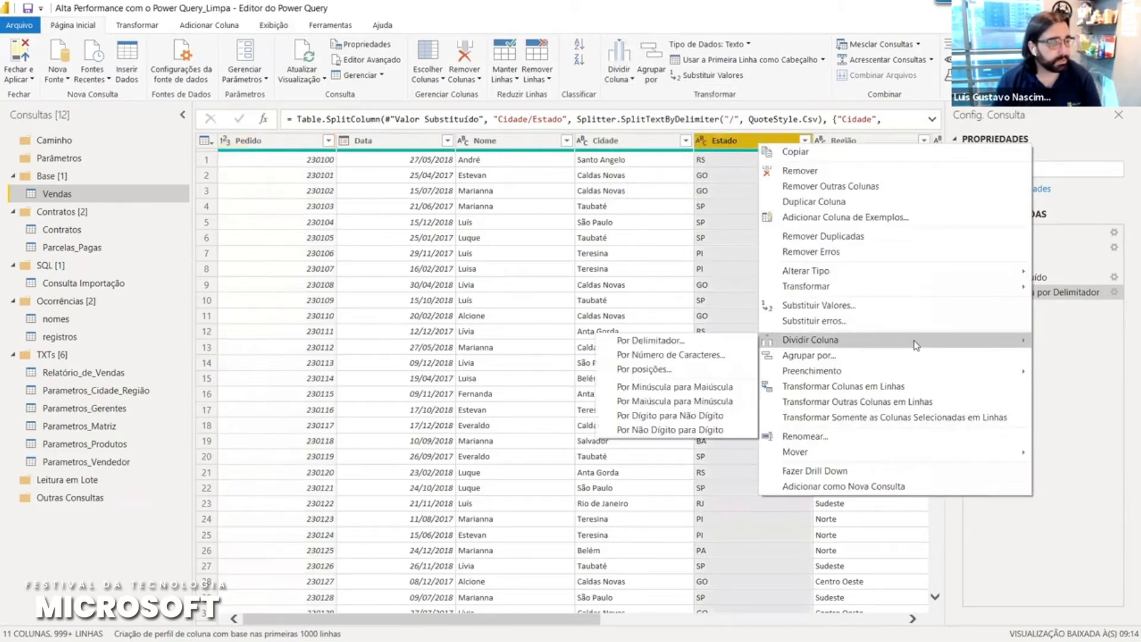
left_click(746, 272)
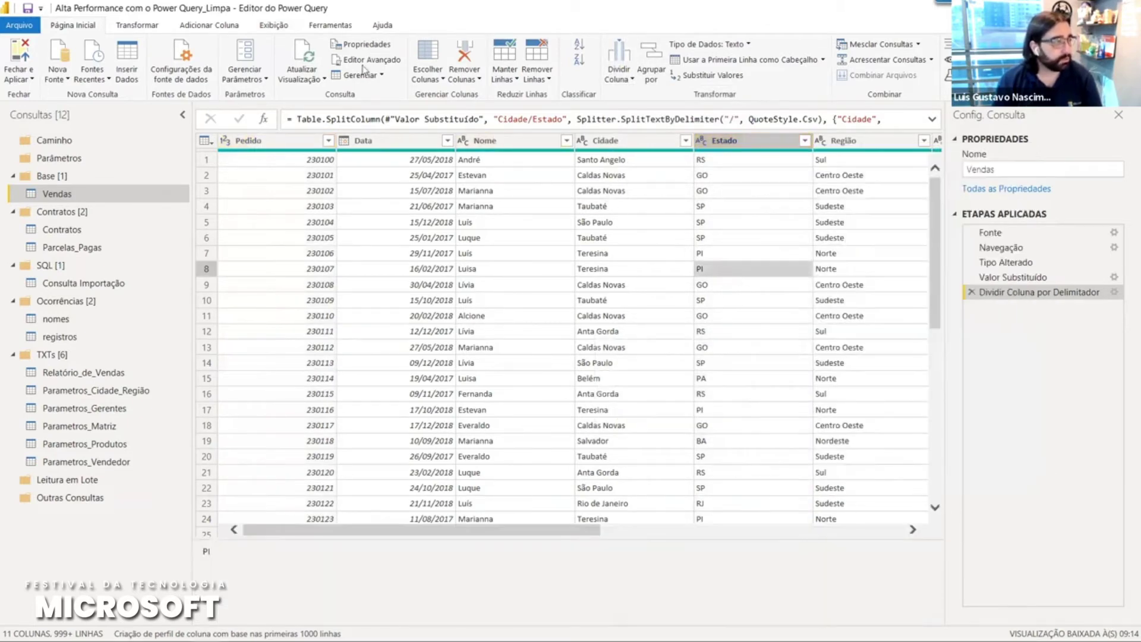
left_click(150, 27)
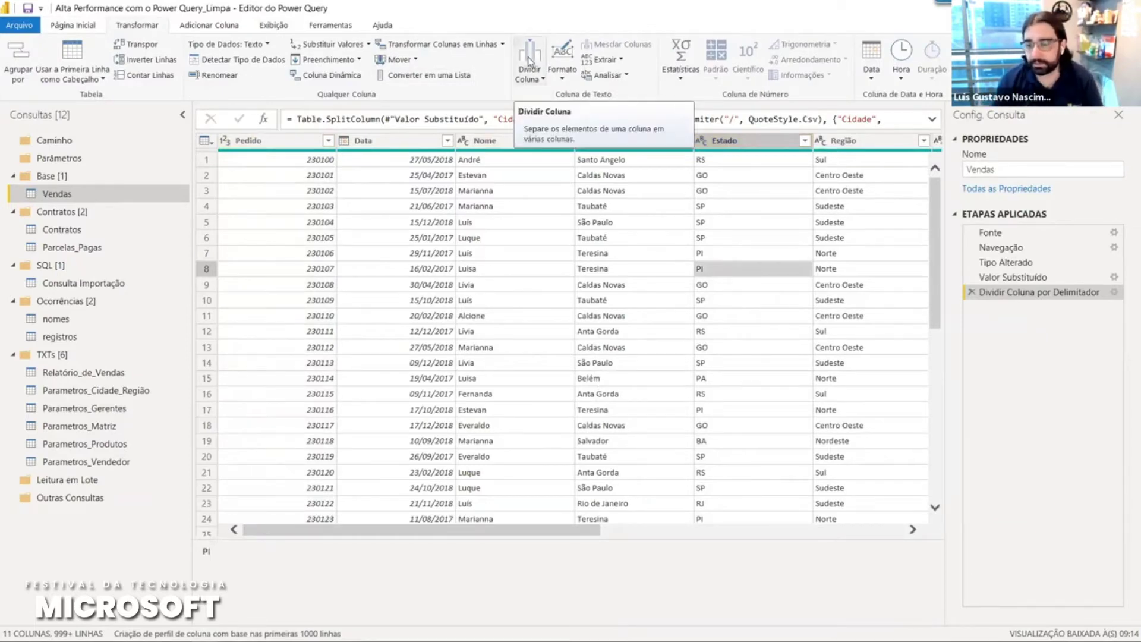
left_click(723, 222)
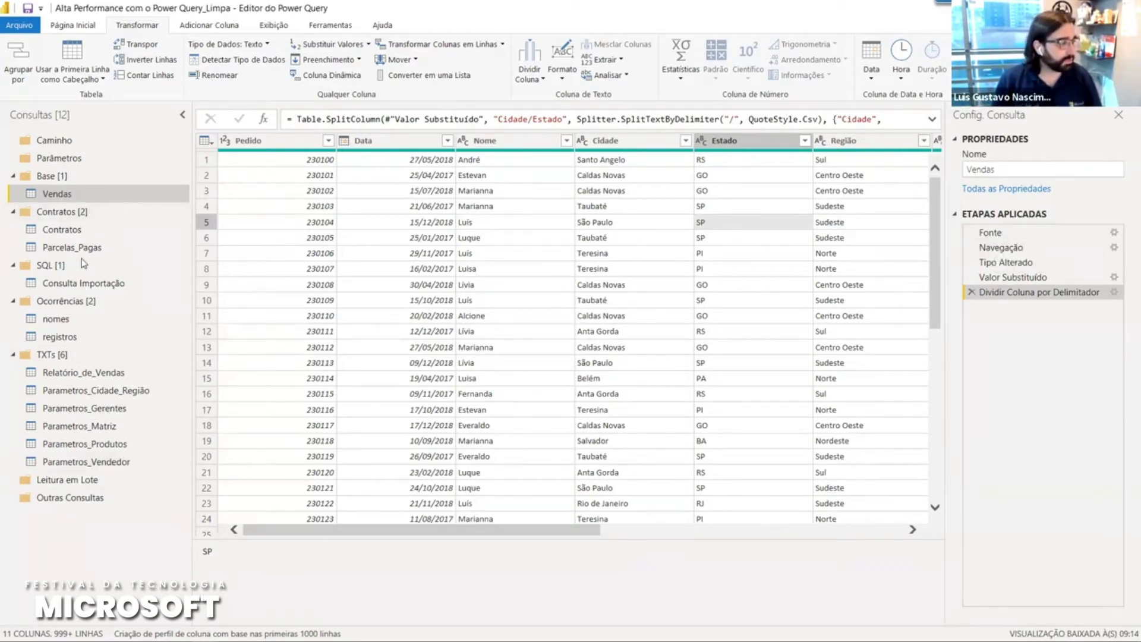
- Examine the Fonte step's Excel.Workbook formula and highlight the Base_Exercícios_2020.xlsx file name in its source path
left_click(1034, 239)
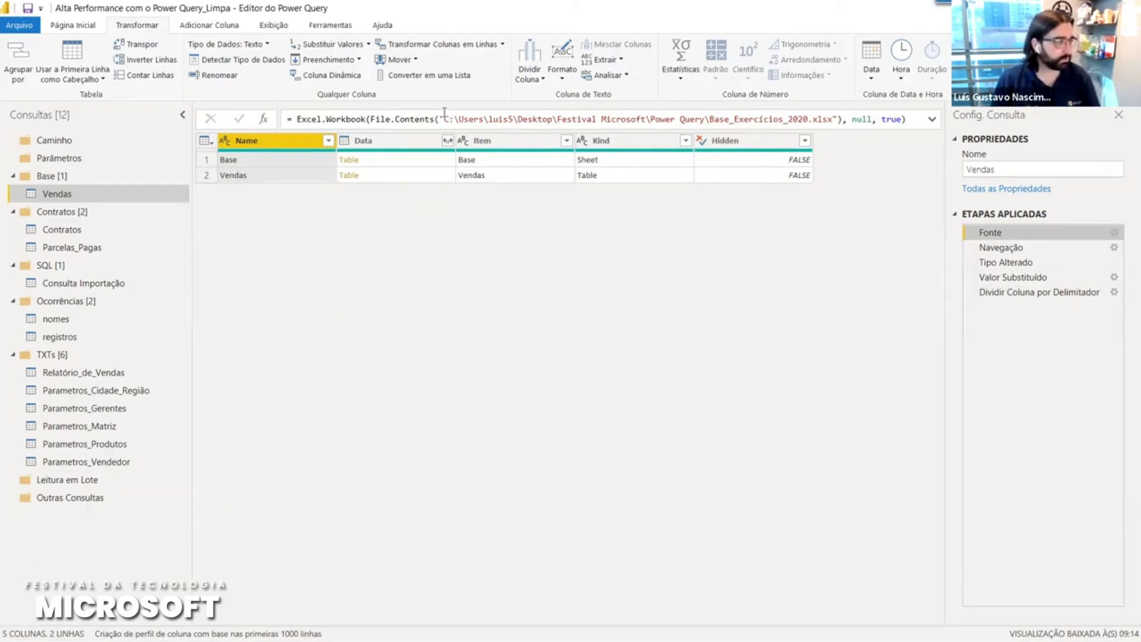
left_click_drag(444, 119, 830, 122)
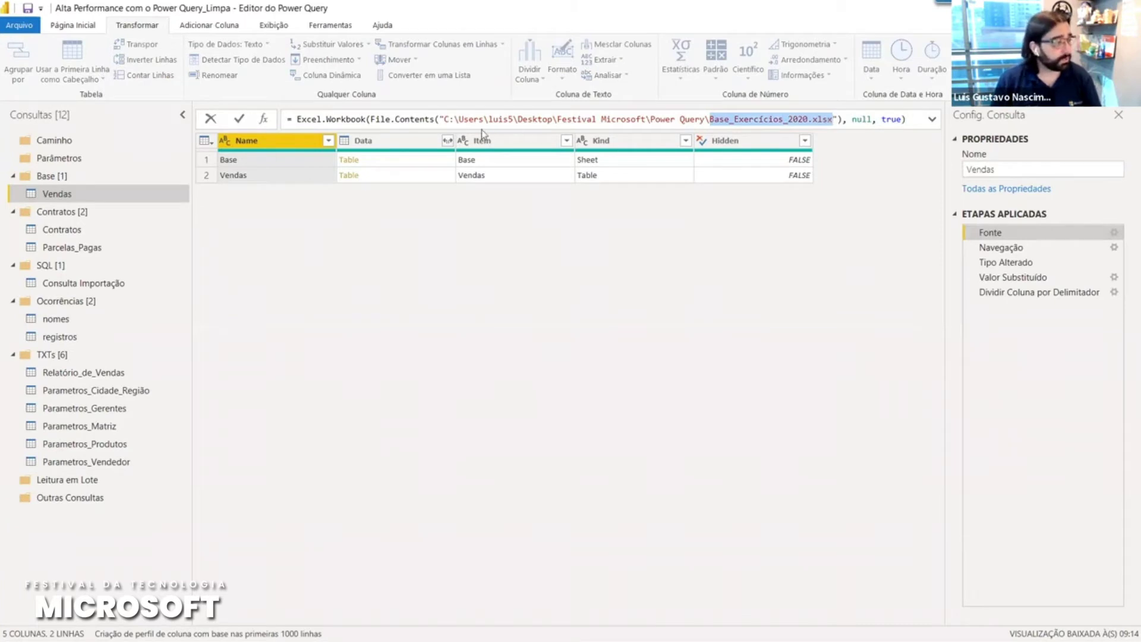
- Copy the folder path before Base_Exercícios_2020.xlsx, including its final backslash, from the Fonte formula of the Vendas query
left_click_drag(446, 122, 710, 116)
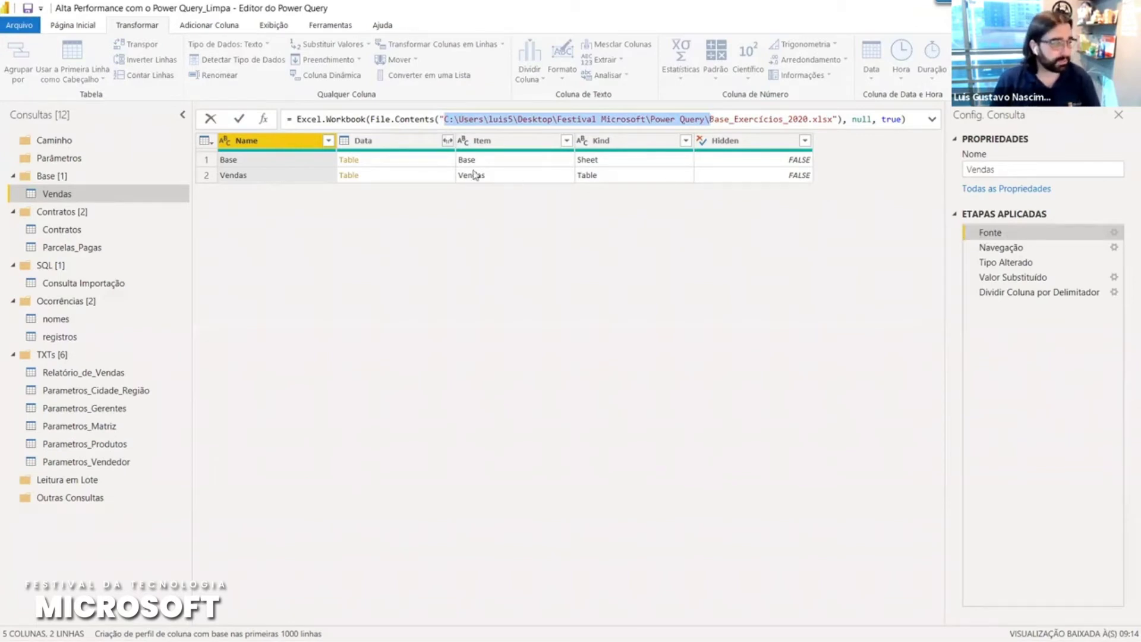
key("shift+Left")
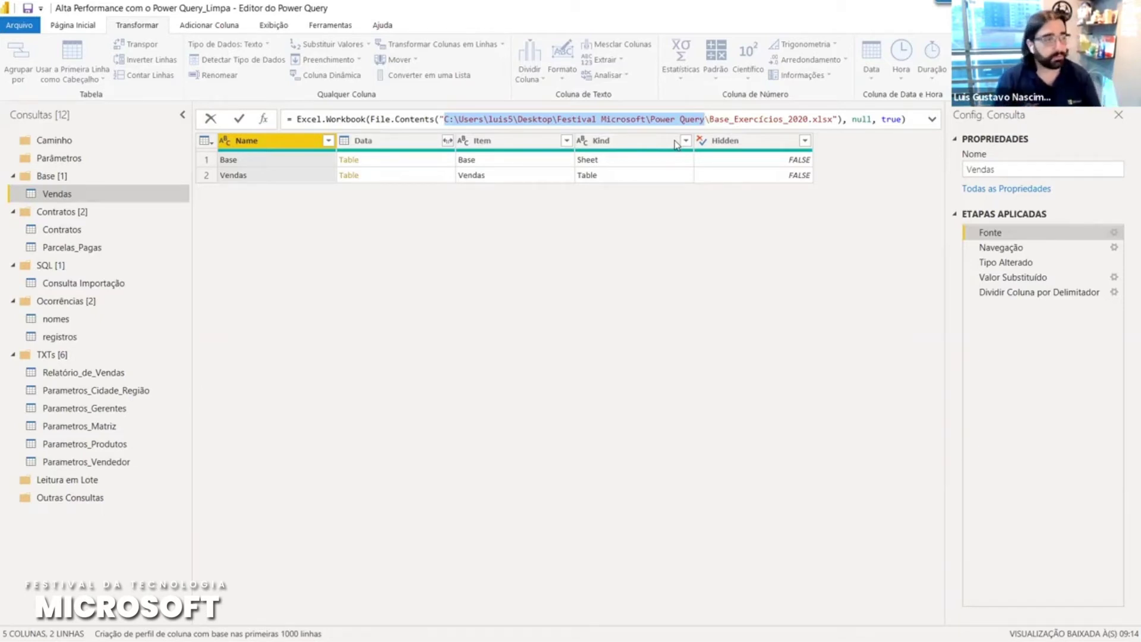
key("shift+Right")
key("ctrl+c")
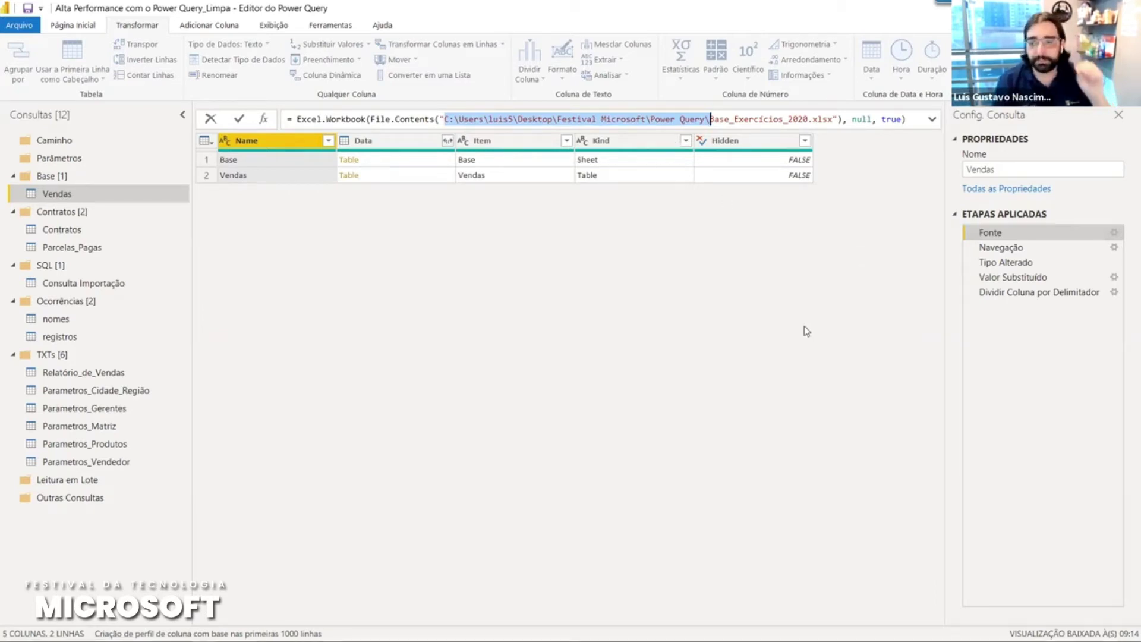
left_click(250, 233)
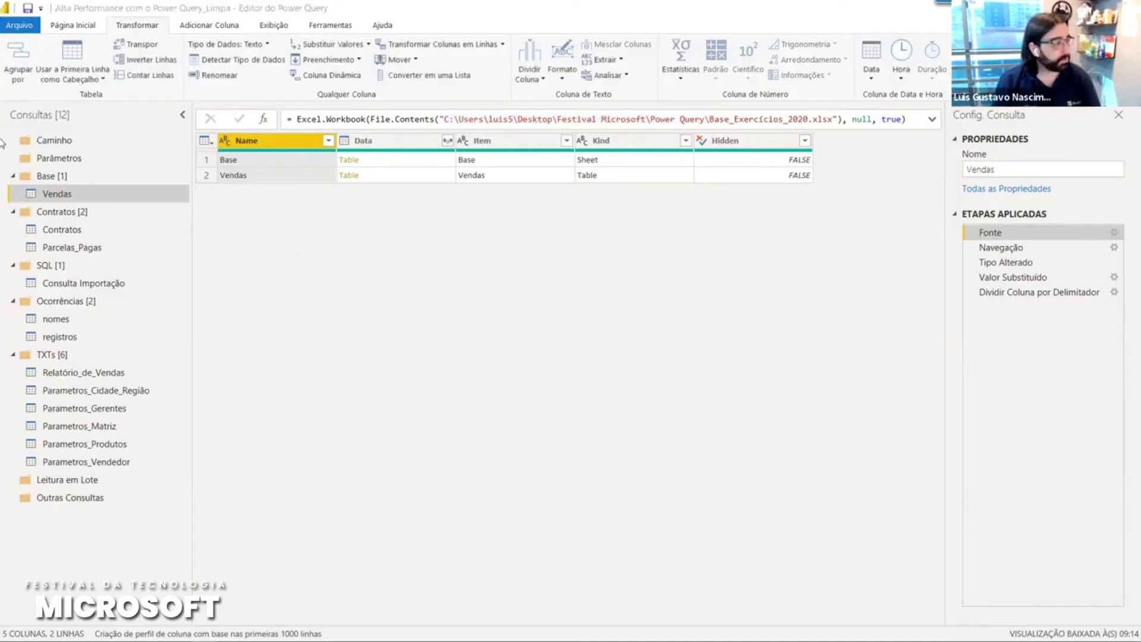
- Create a blank query in the Caminho group and set its content to the copied folder path
left_click(45, 139)
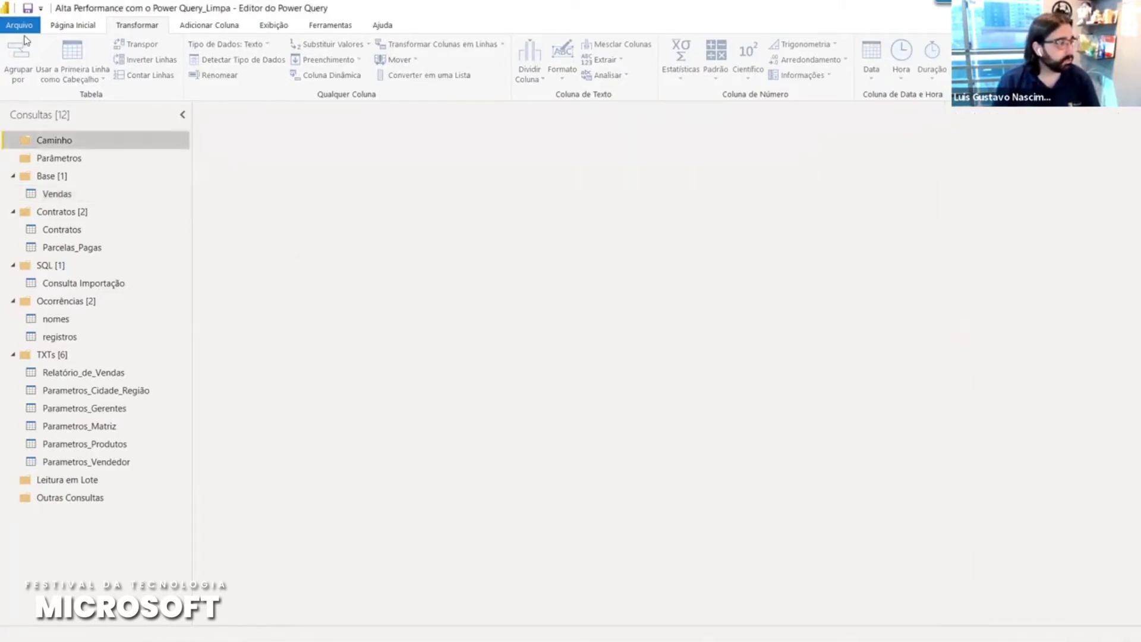
left_click(67, 27)
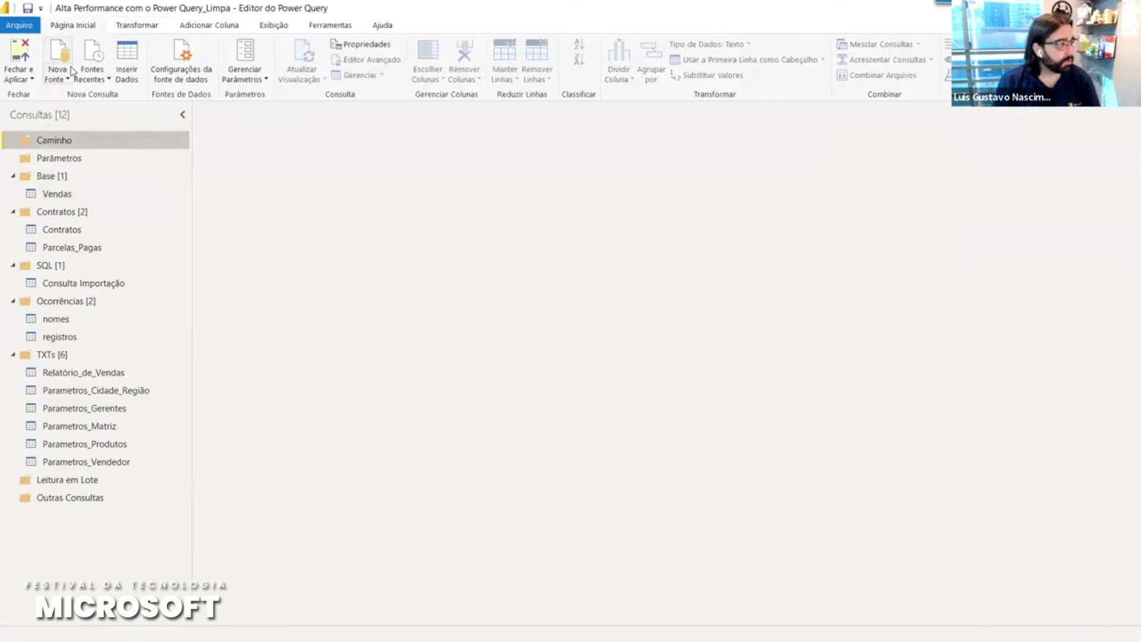
left_click(65, 74)
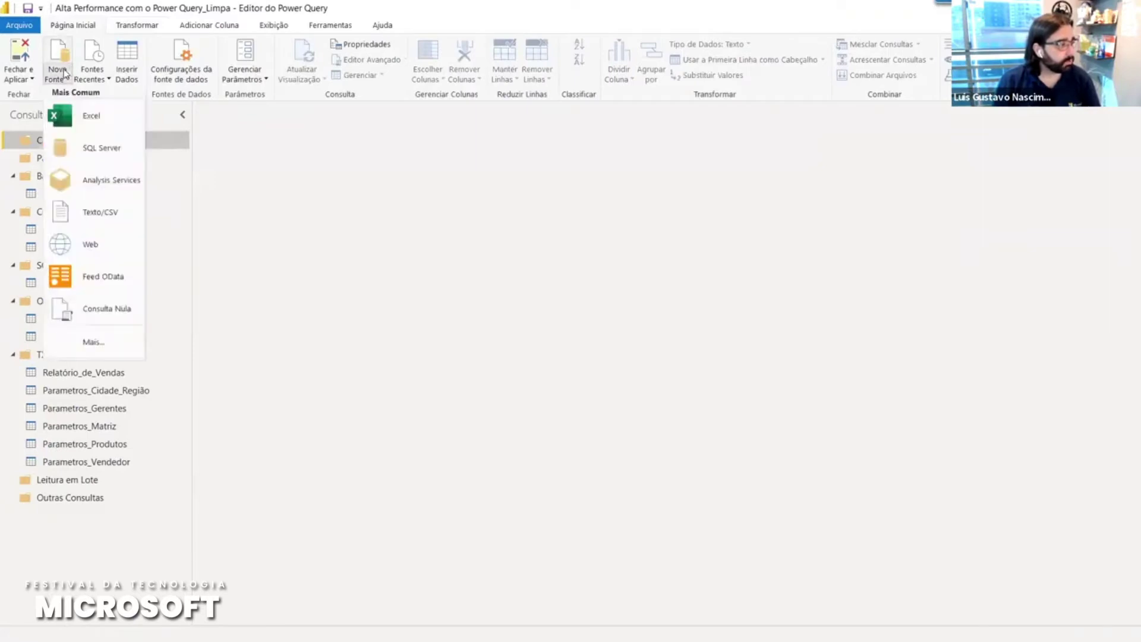
left_click(82, 313)
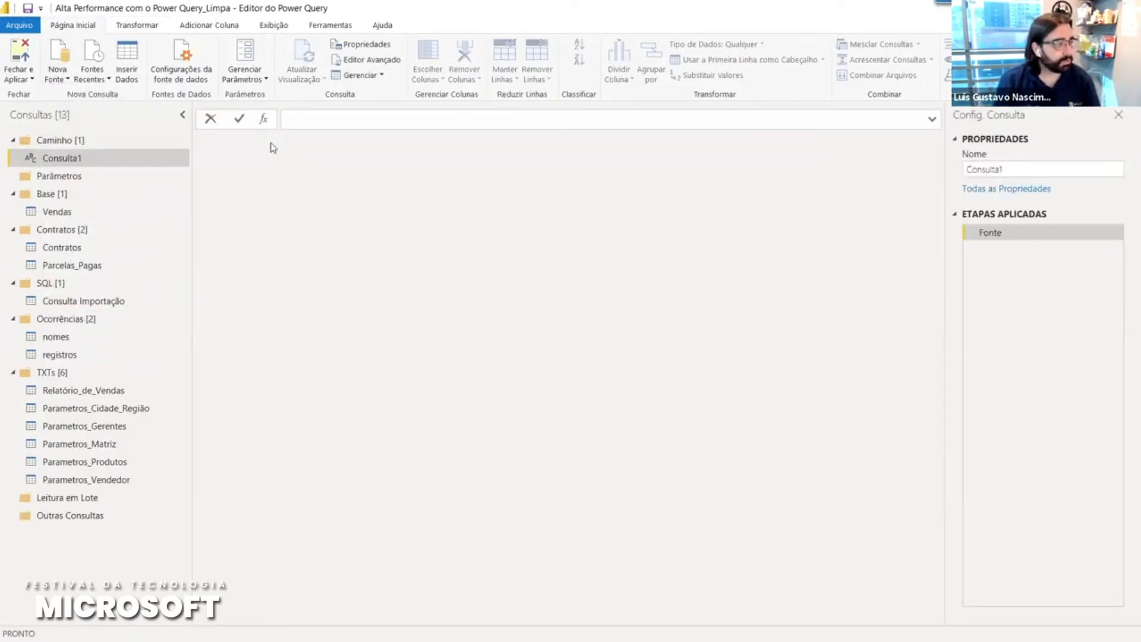
key("ctrl+v")
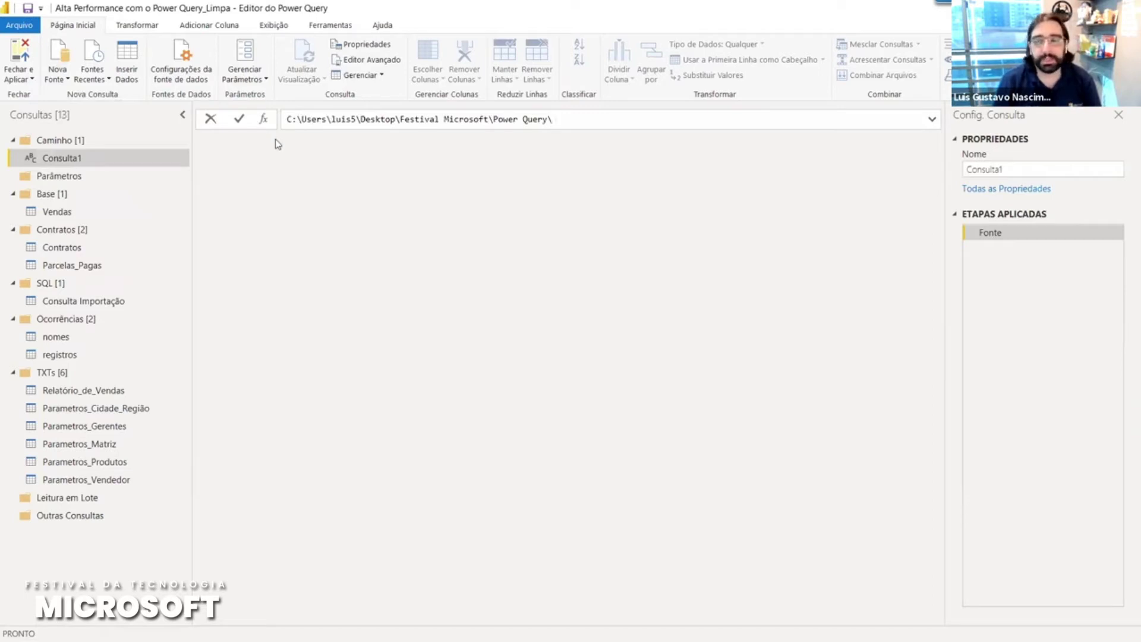
key("Return")
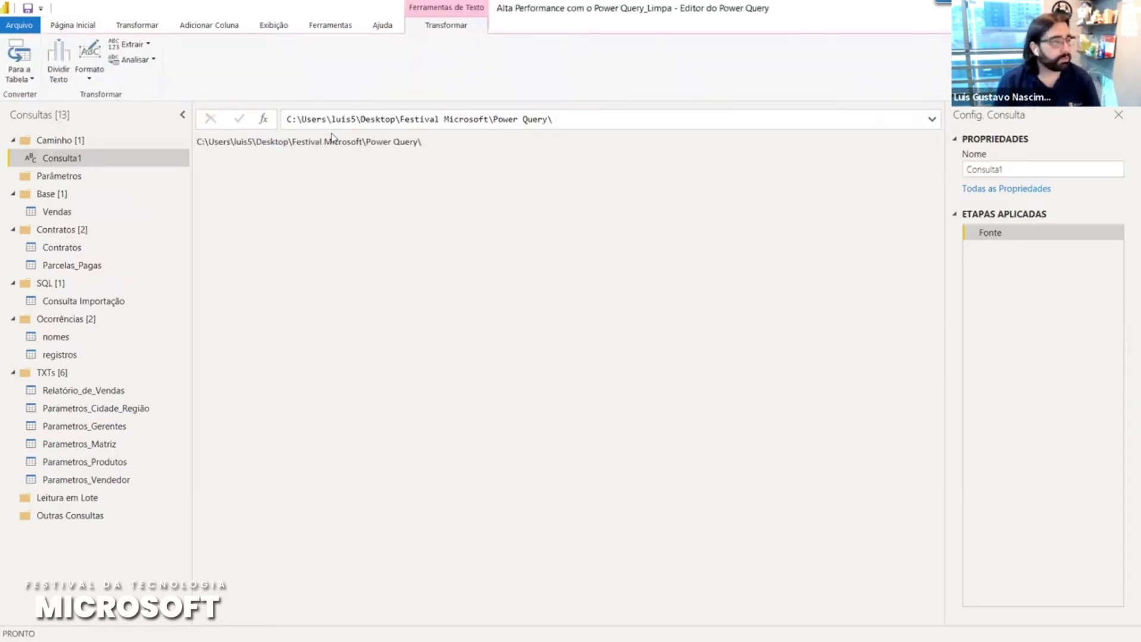
- Rename the new path query in the Caminho group as caminho and highlight its path text
double_click(74, 158)
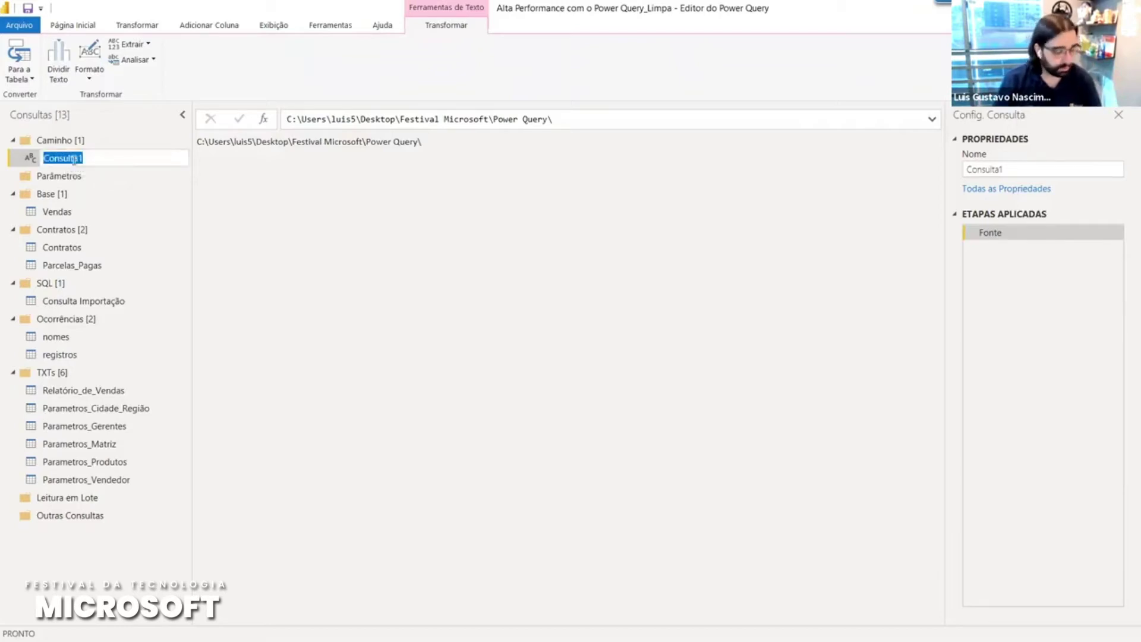
type("caminho")
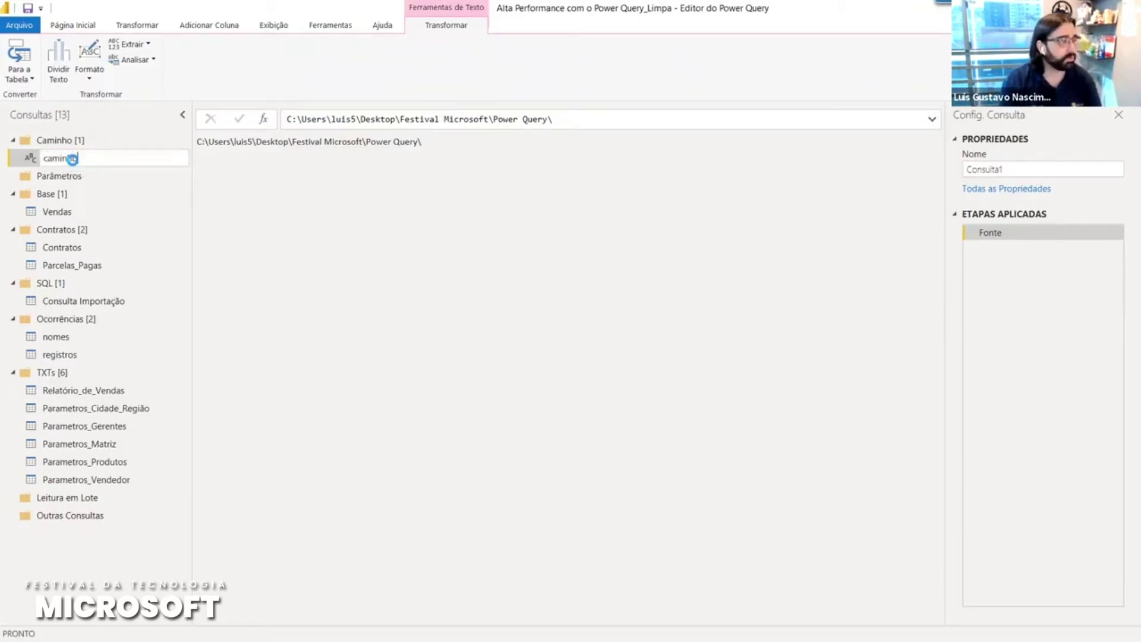
key("Return")
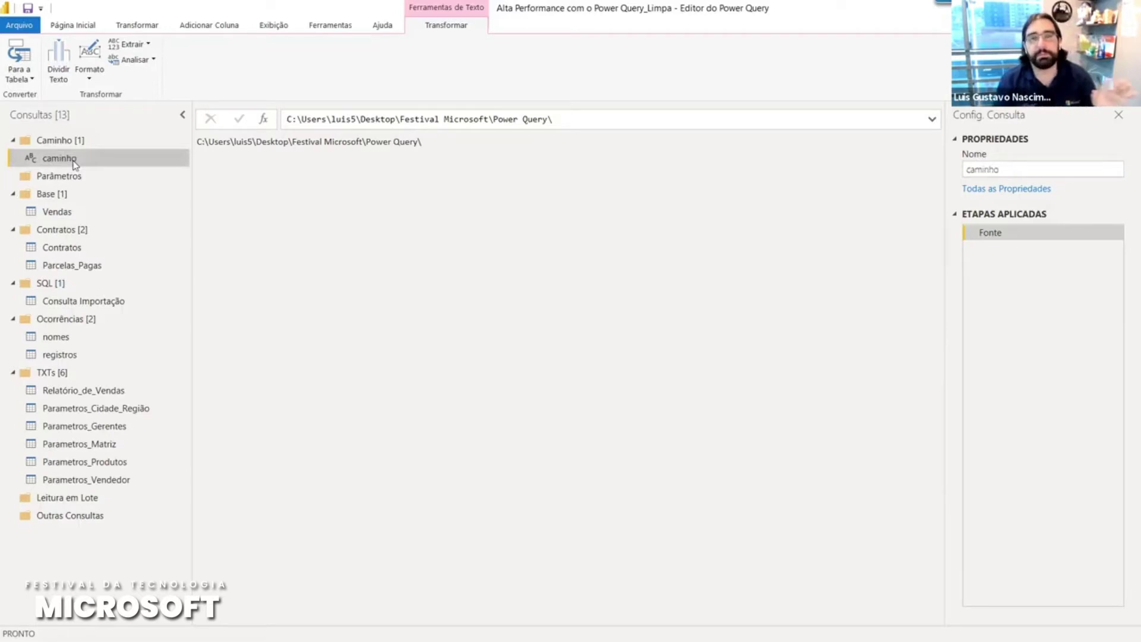
left_click_drag(423, 143, 208, 156)
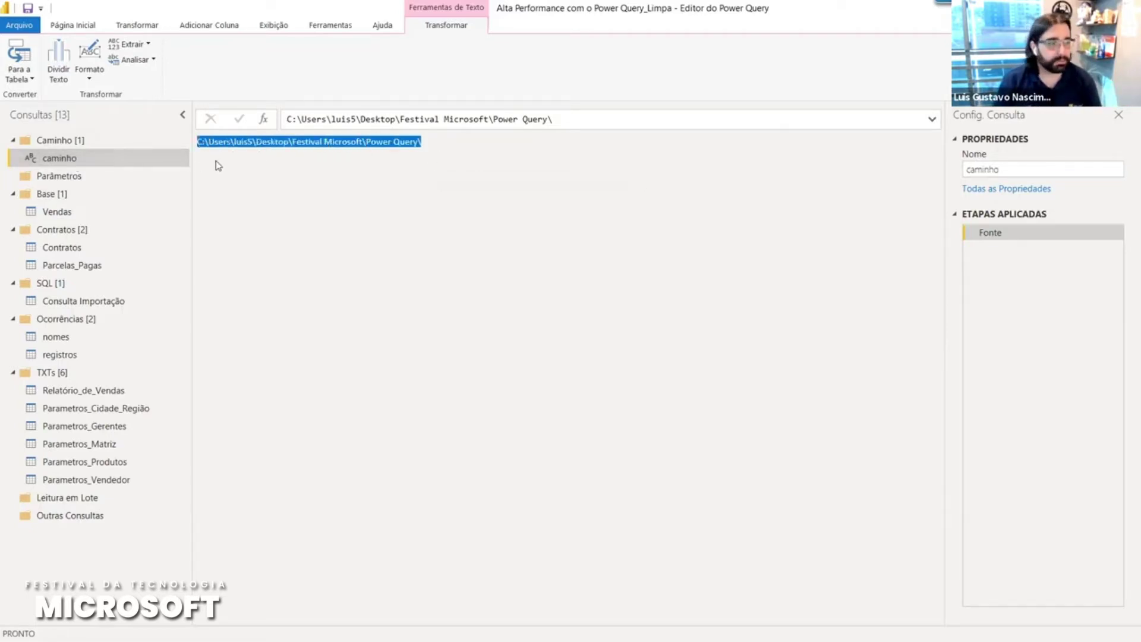
- Replace the fixed folder path in the Vendas query's Fonte formula with caminho & "Base_Exercícios_2020.xlsx" and apply it
left_click(65, 217)
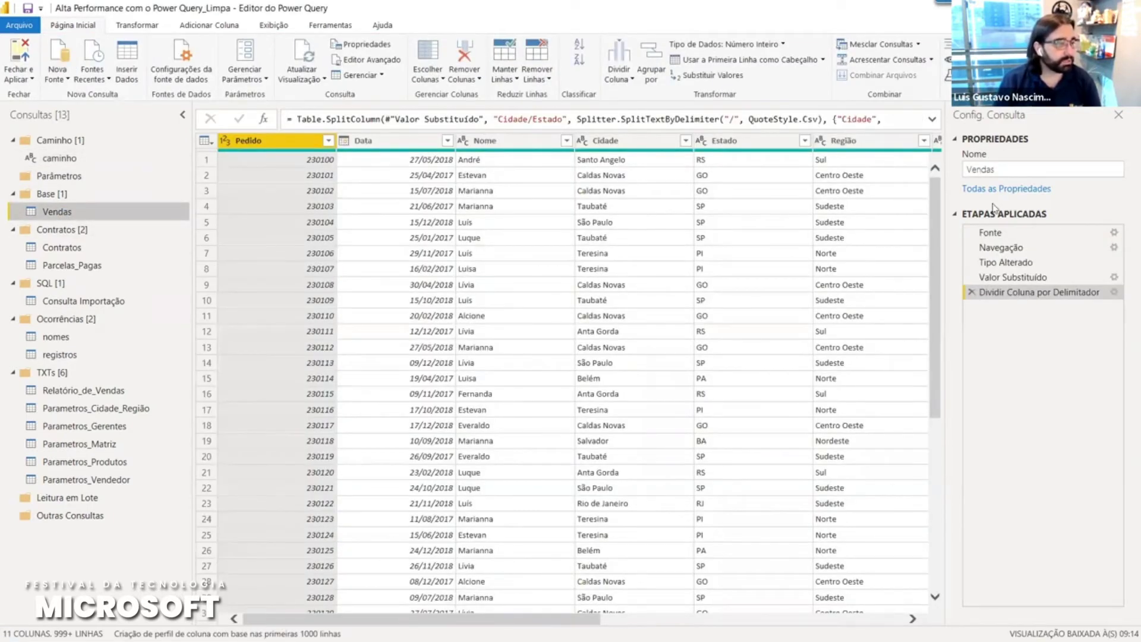
left_click(999, 233)
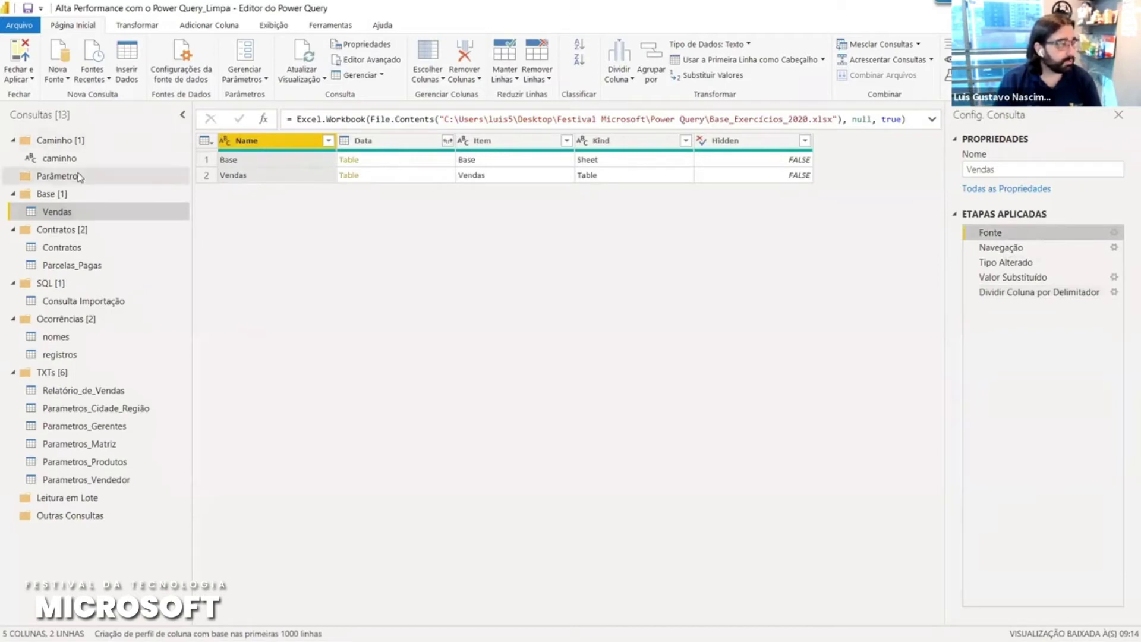
left_click(64, 158)
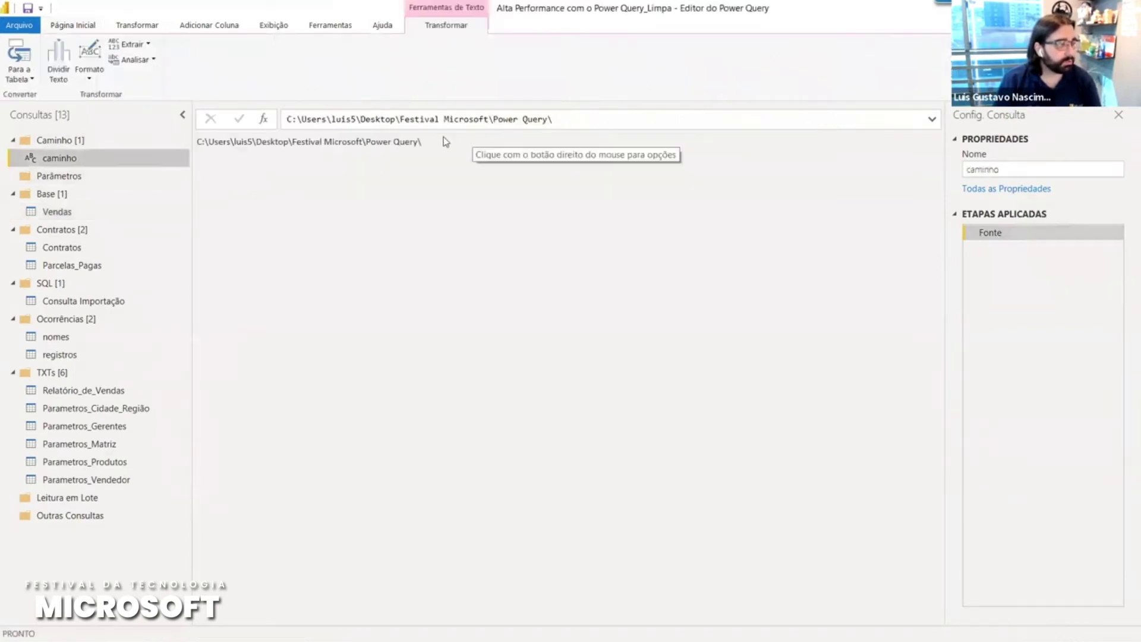
left_click(59, 212)
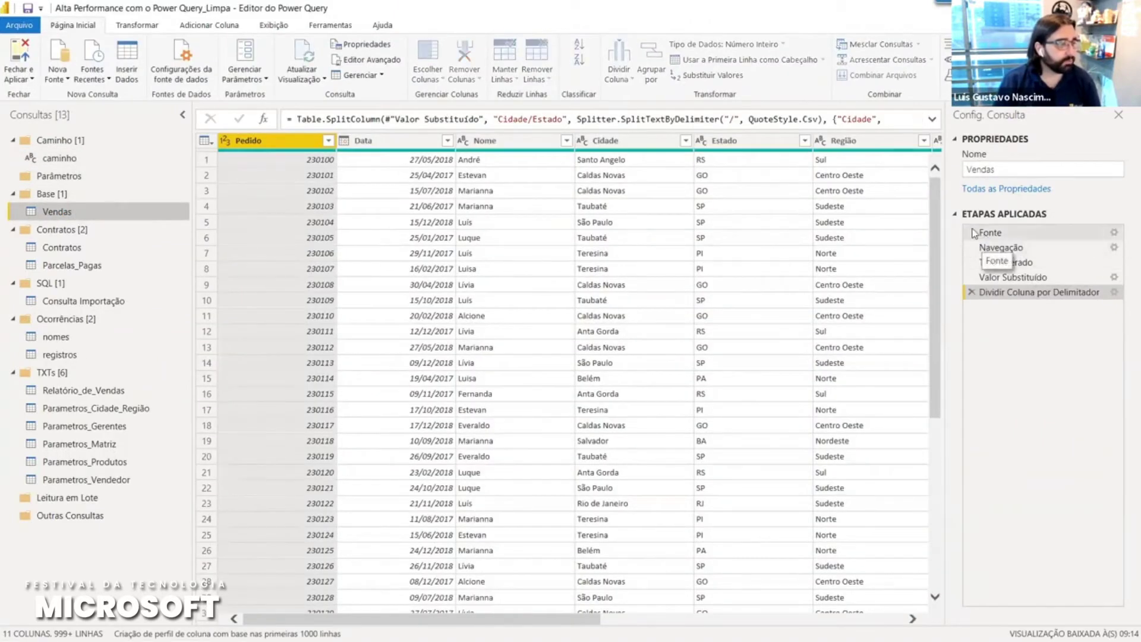
left_click(975, 233)
left_click(441, 119)
key("ctrl+shift+Right")
key("ctrl+shift+Right")
key("ctrl+shift+Right")
key("ctrl+shift+Right")
key("ctrl+shift+Right")
key("ctrl+shift+Right")
key("ctrl+shift+Right")
key("ctrl+shift+Right")
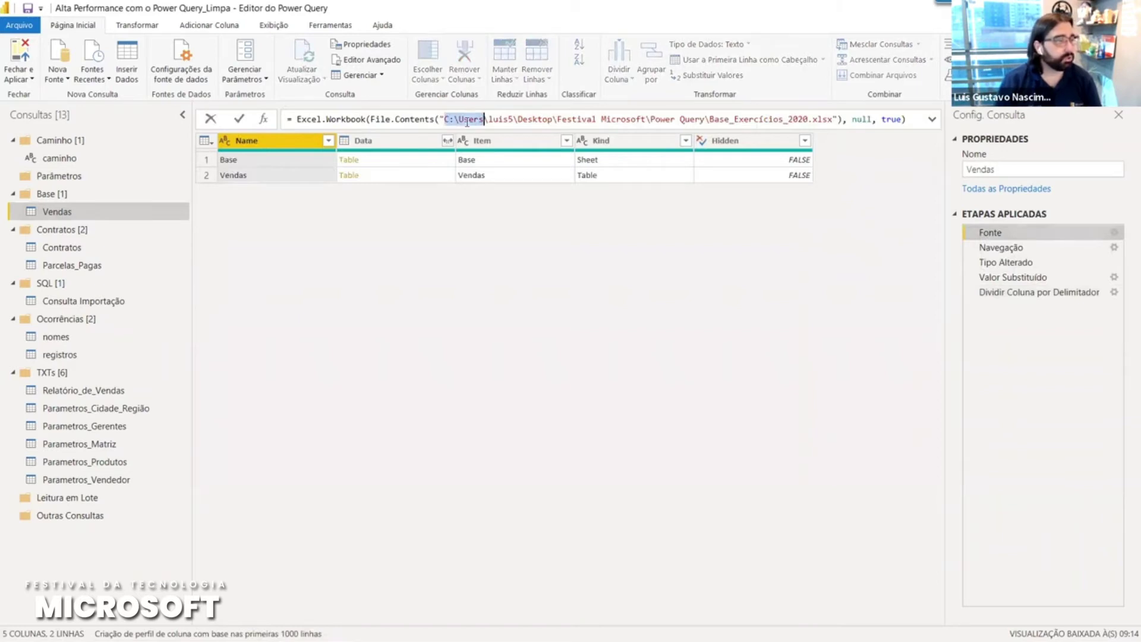
key("ctrl+shift+Right")
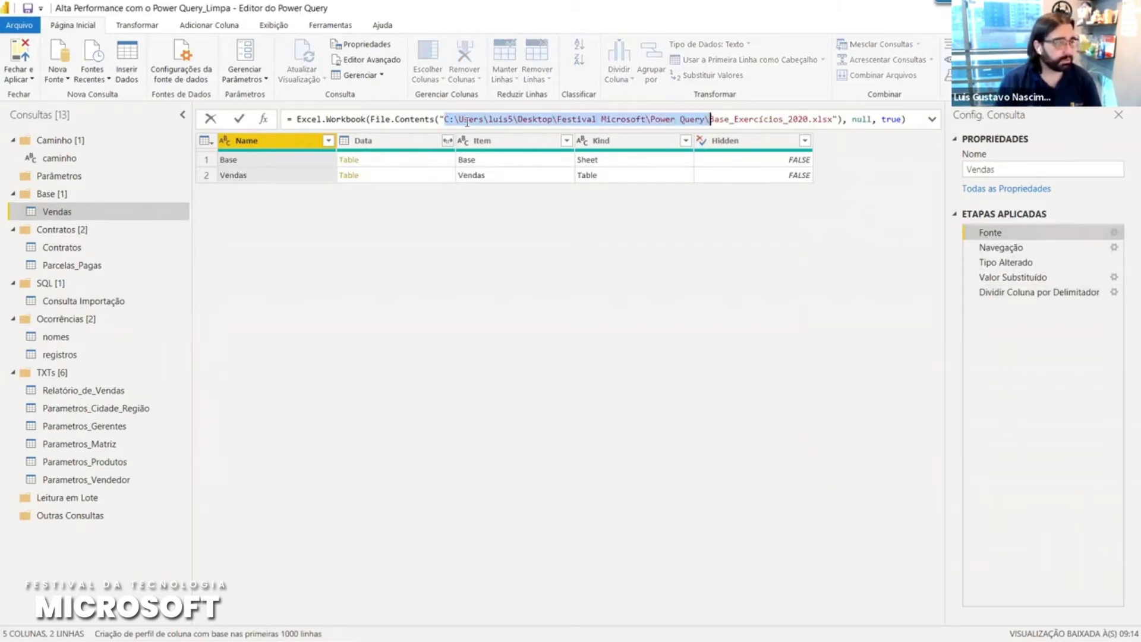
key("Delete")
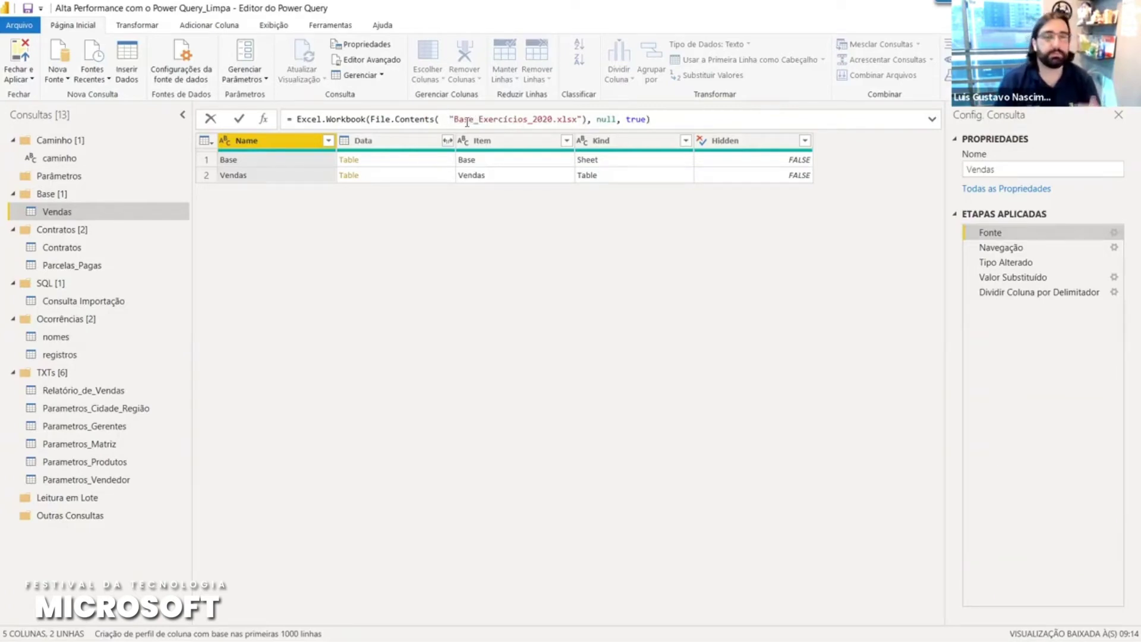
type("caminho &")
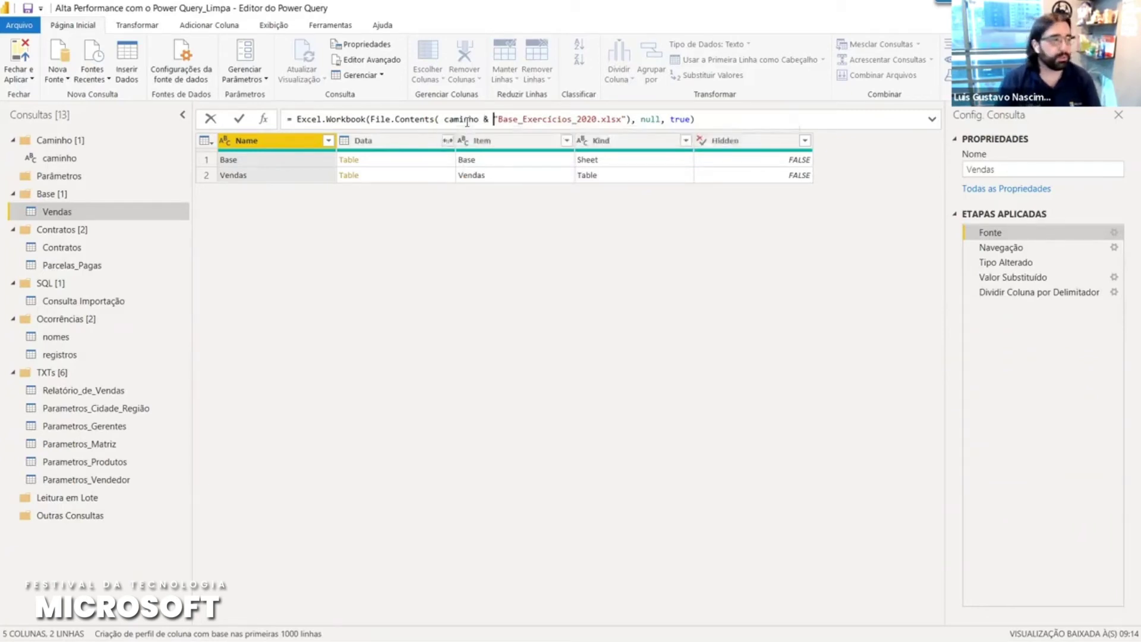
key("Return")
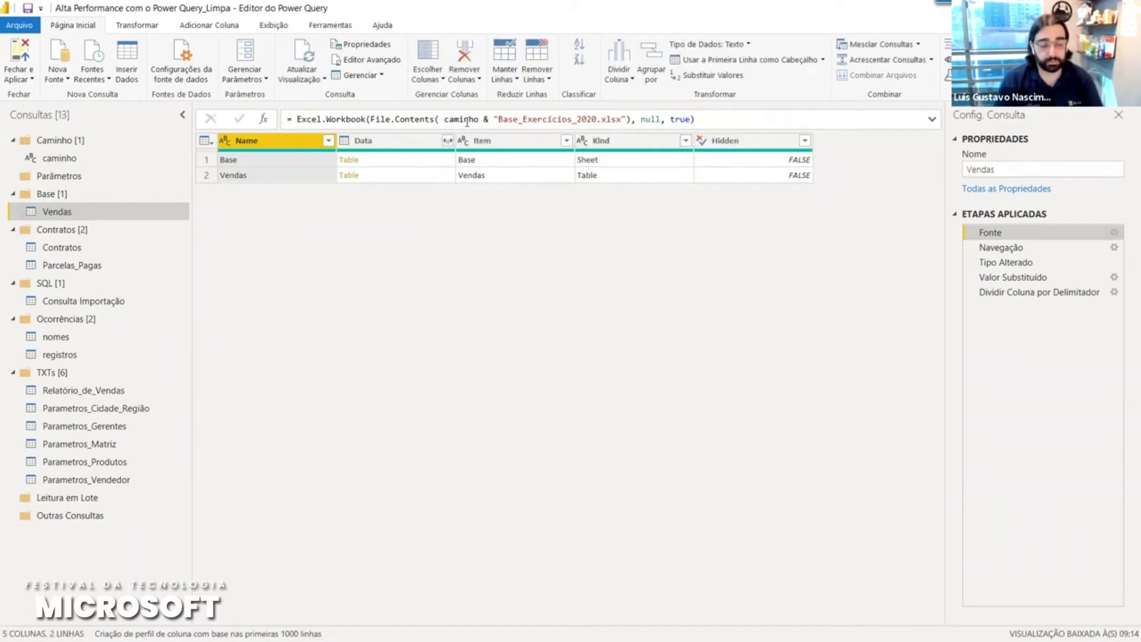
- Check the Vendas query's final split step, its Fonte formula and the caminho query it references
left_click(1011, 293)
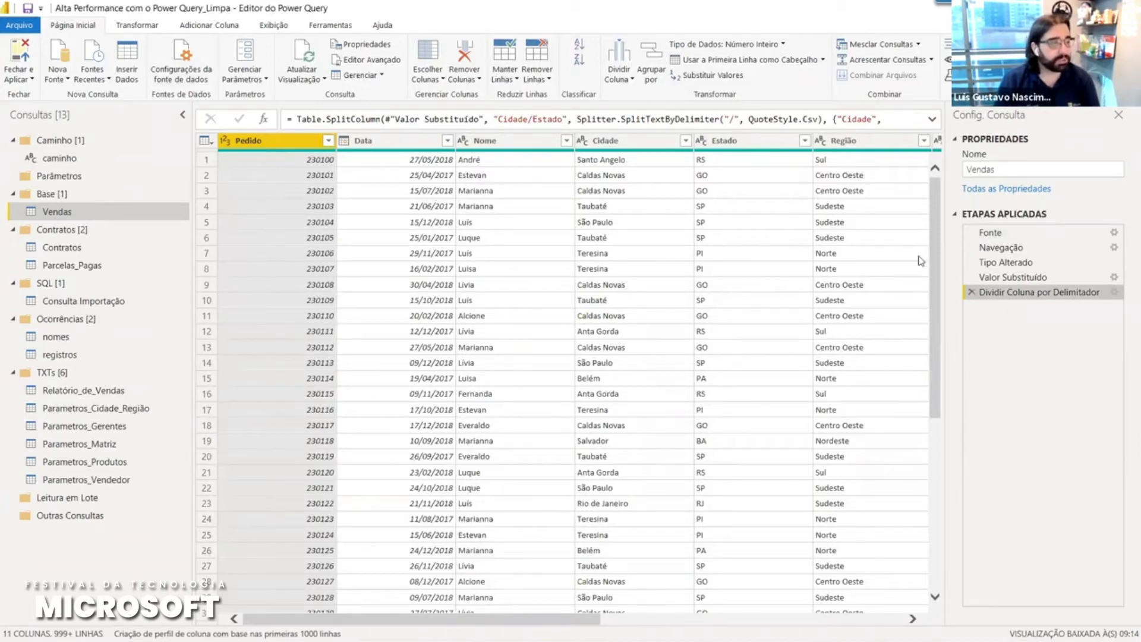
left_click(990, 232)
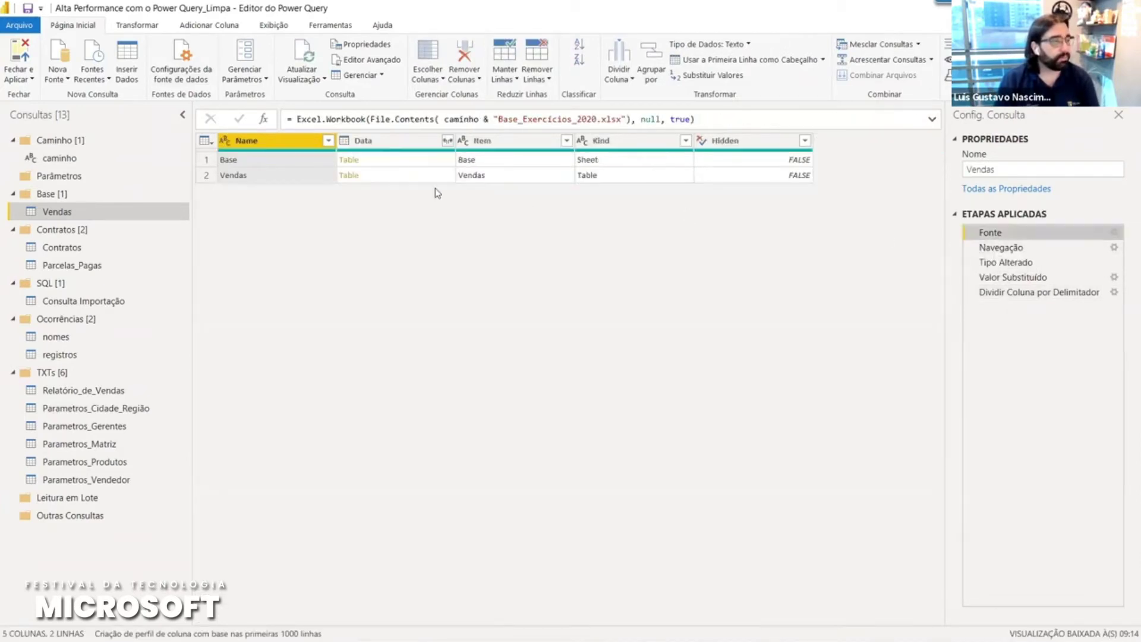
left_click(454, 119)
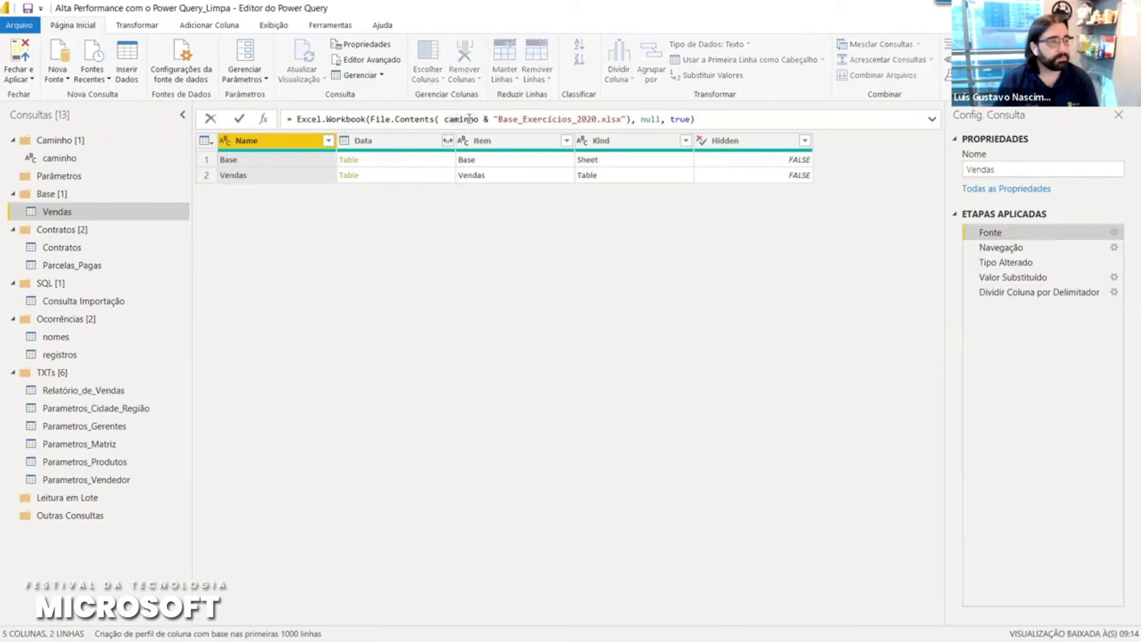
left_click(59, 158)
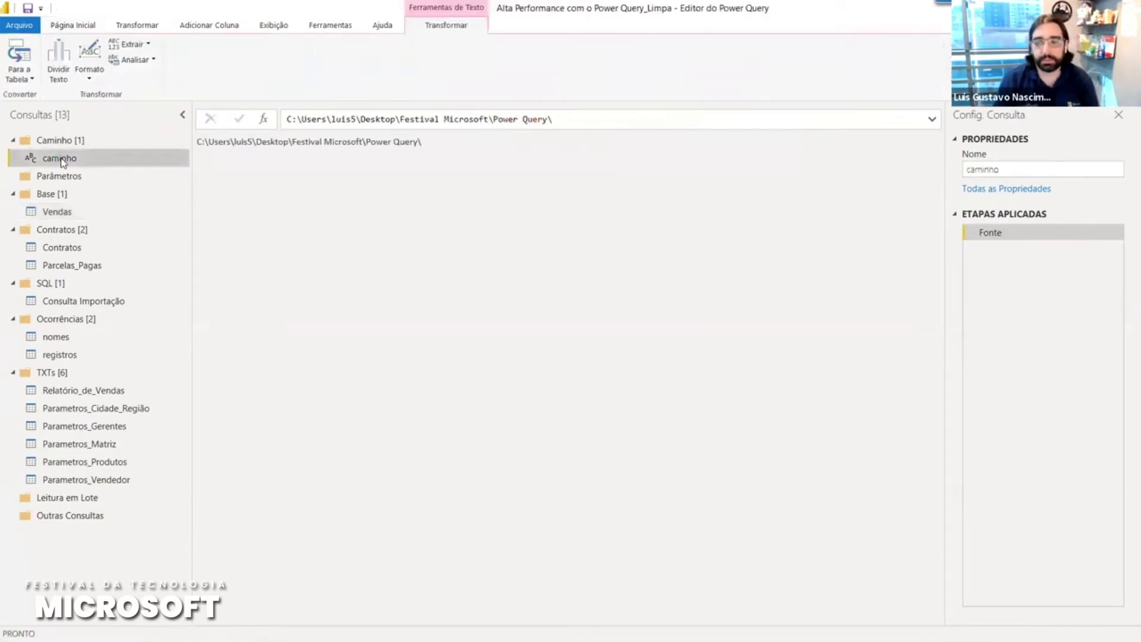
- Replace the fixed folder path in the Contratos query's Fonte formula with caminho & "Contratos\Base de Contratos.xlsx"
left_click(49, 249)
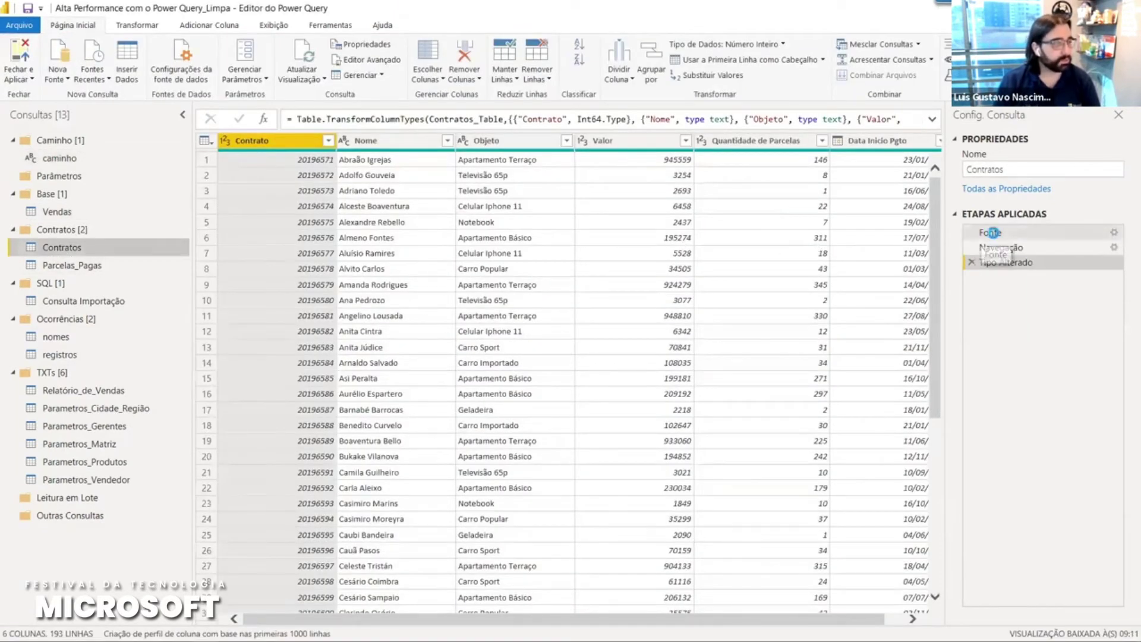
left_click(992, 233)
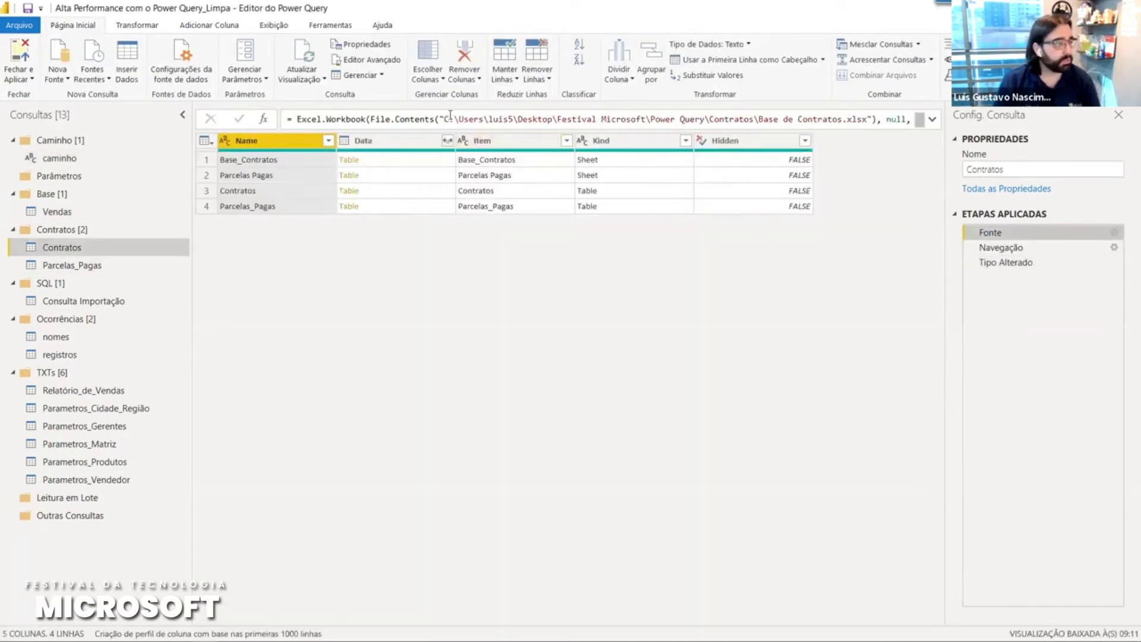
left_click_drag(444, 118, 711, 118)
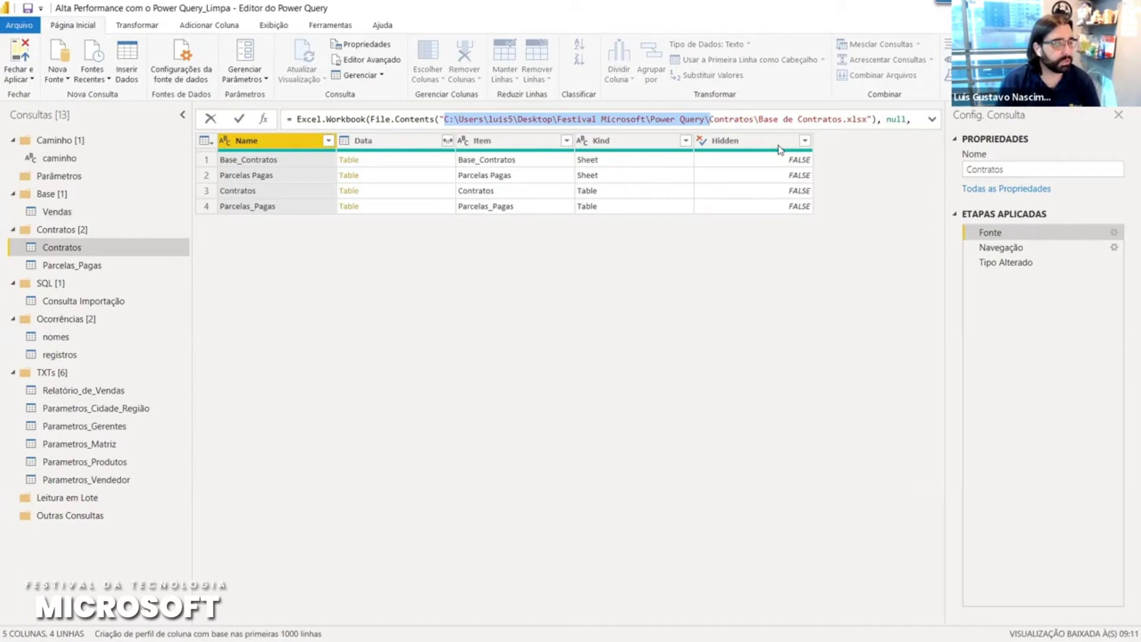
key("Delete")
key("Left")
type("caminho &")
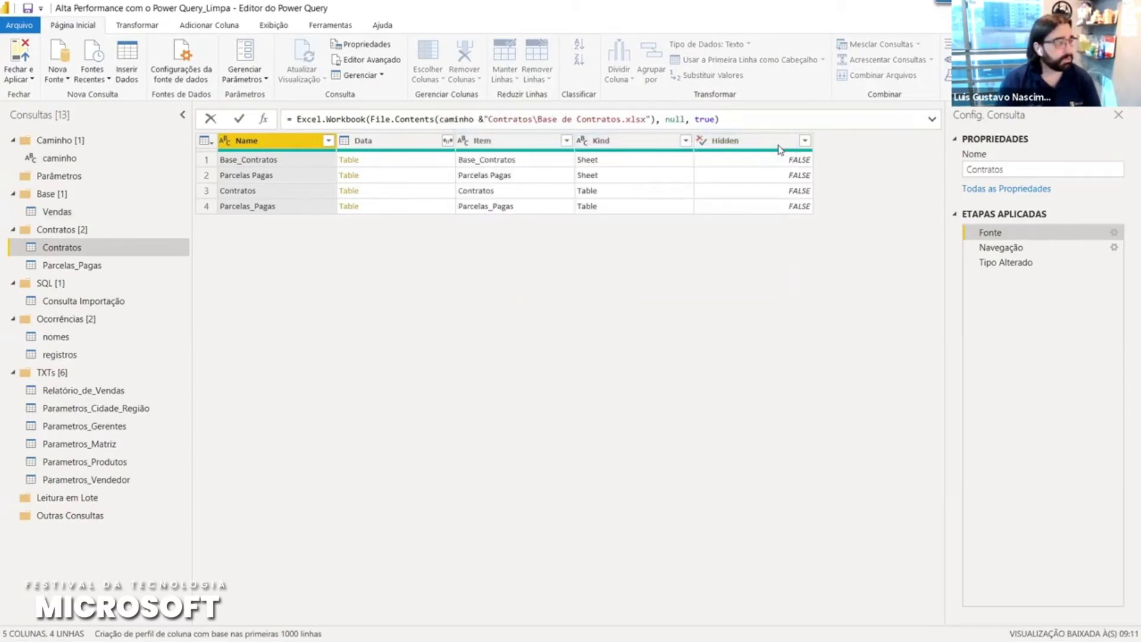
key("ctrl+shift+Left")
key("ctrl+shift+Left")
key("Right")
key("shift+Return")
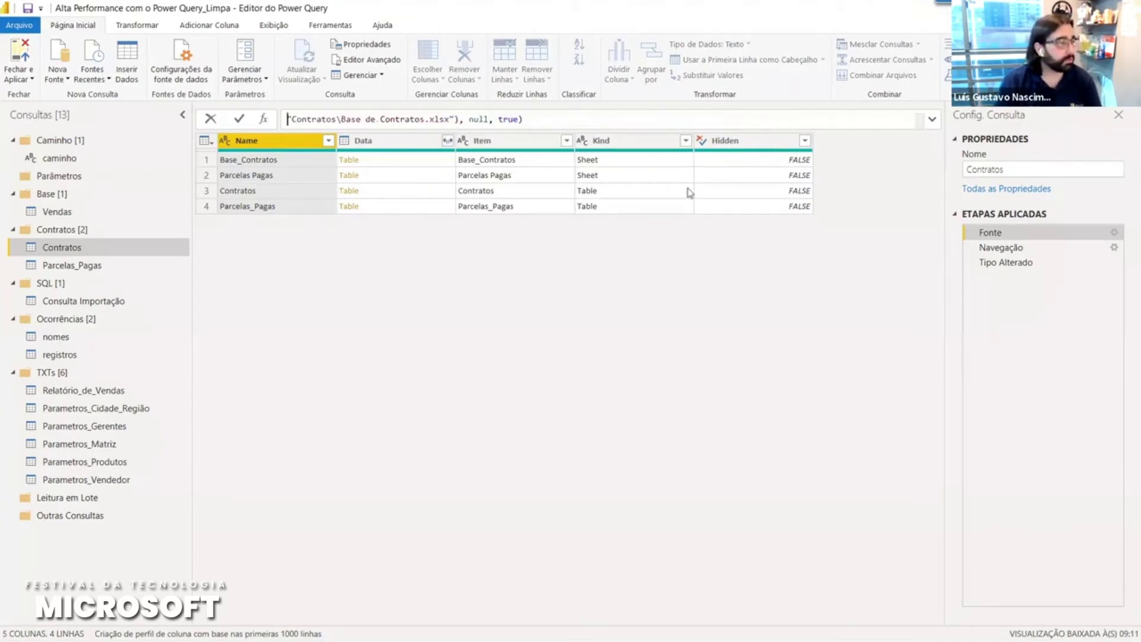
key("BackSpace")
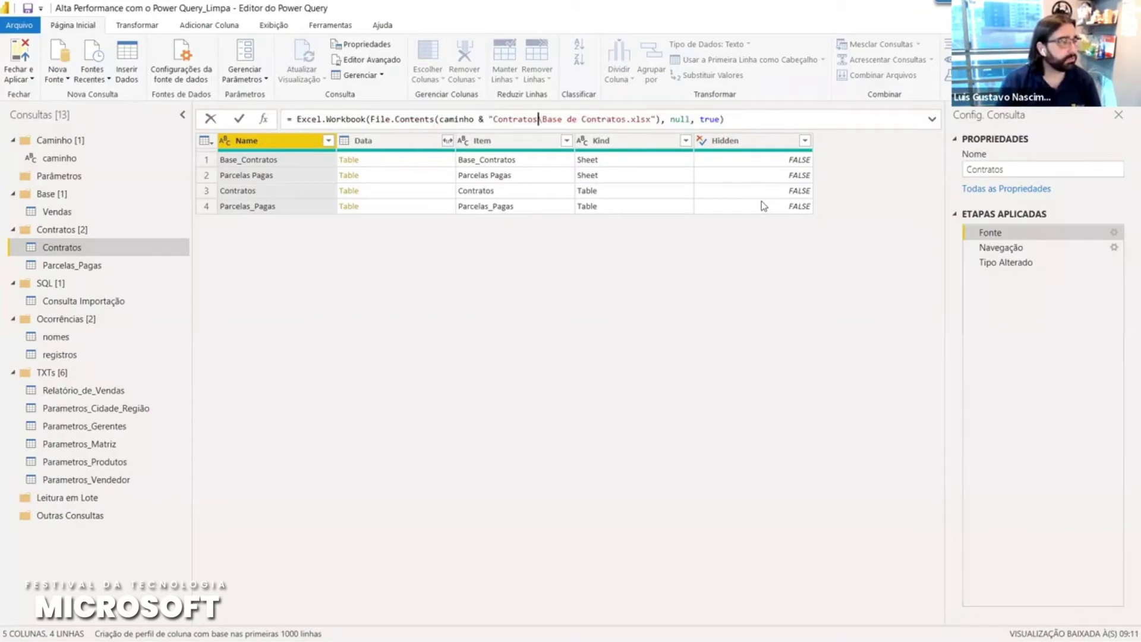
key("ctrl+a")
key("BackSpace")
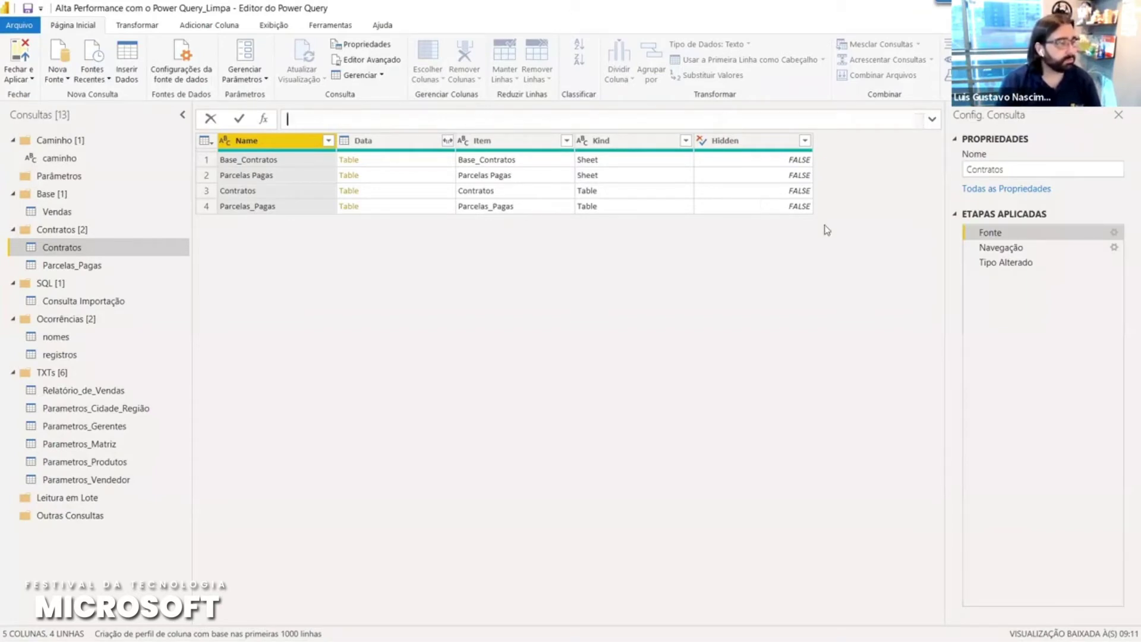
key("Escape")
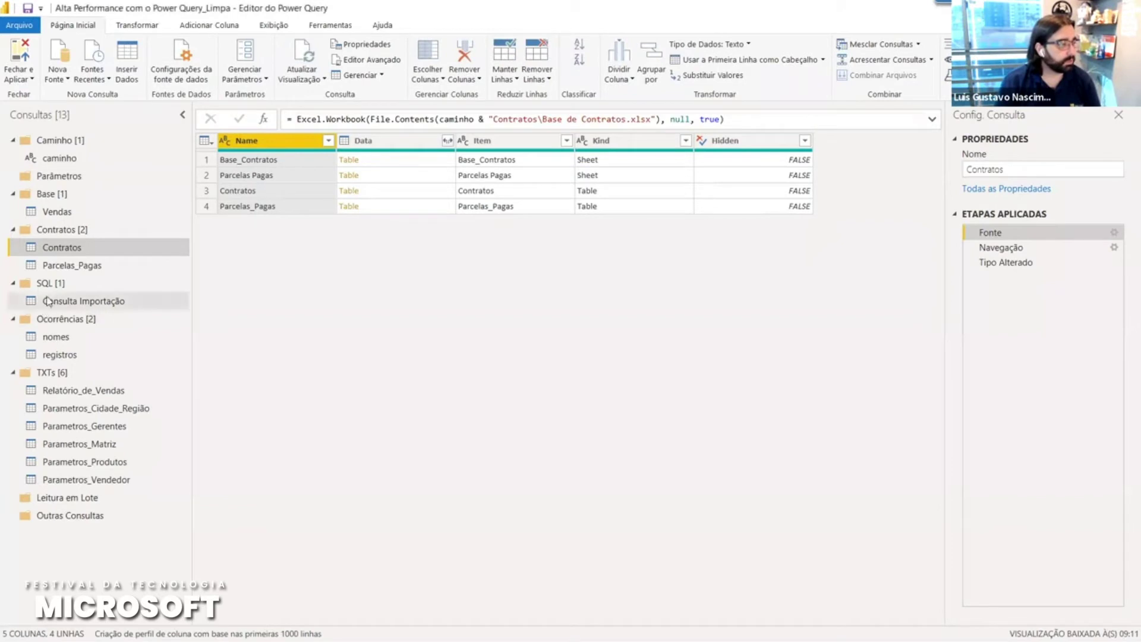
- Replace the fixed folder path in the Parcelas_Pagas query's Fonte formula with caminho & "Contratos\Base de Contratos.xlsx" and apply it
left_click(62, 265)
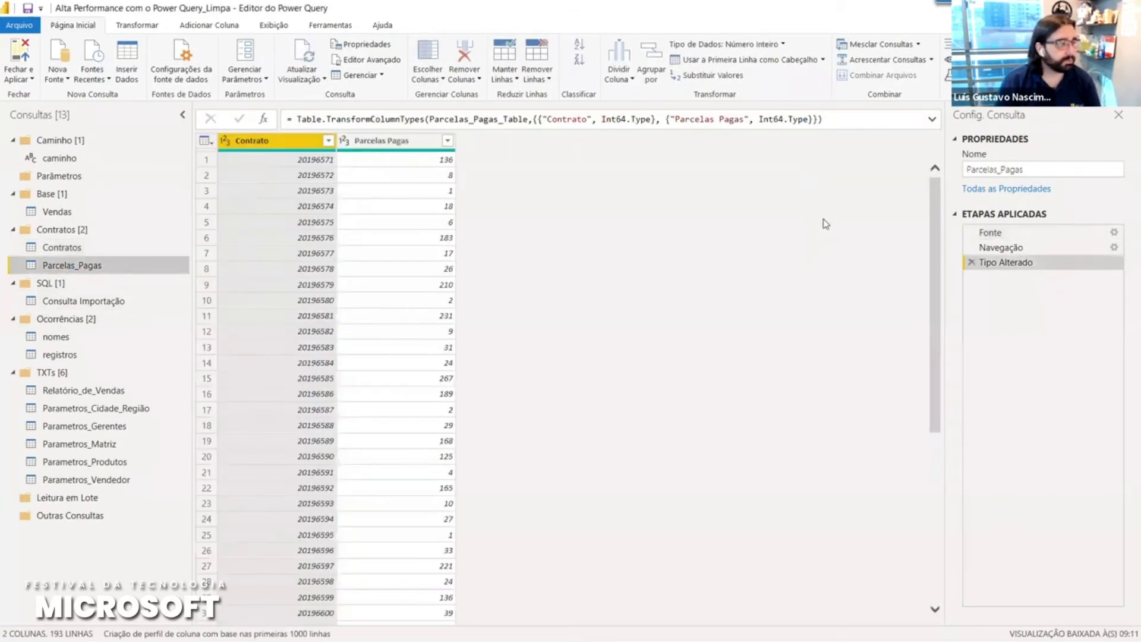
left_click(1010, 233)
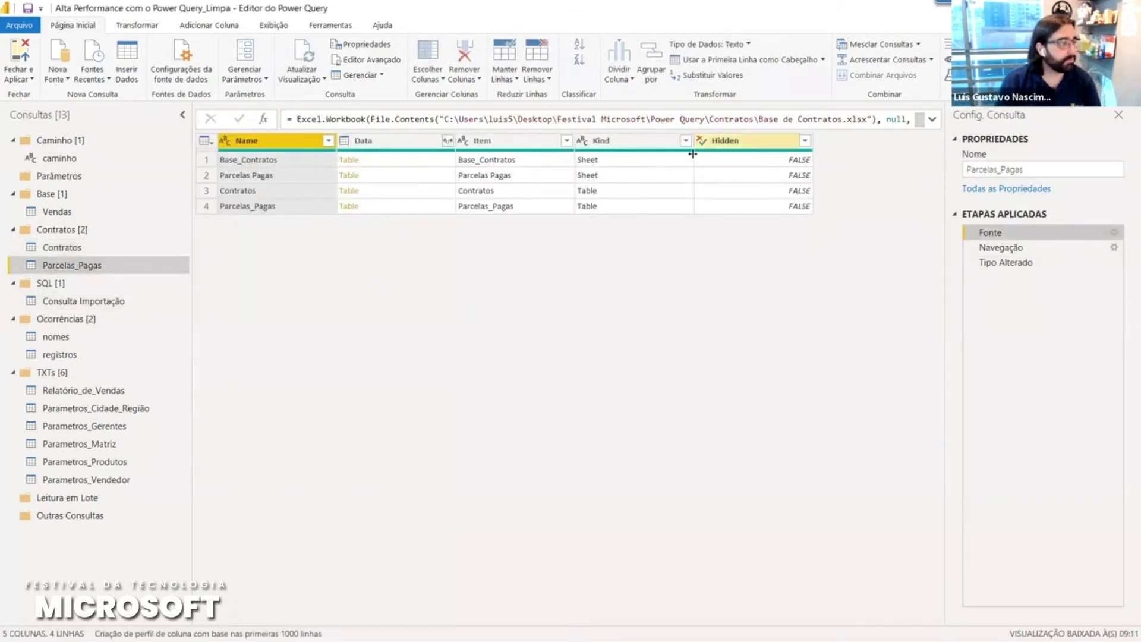
left_click(441, 113)
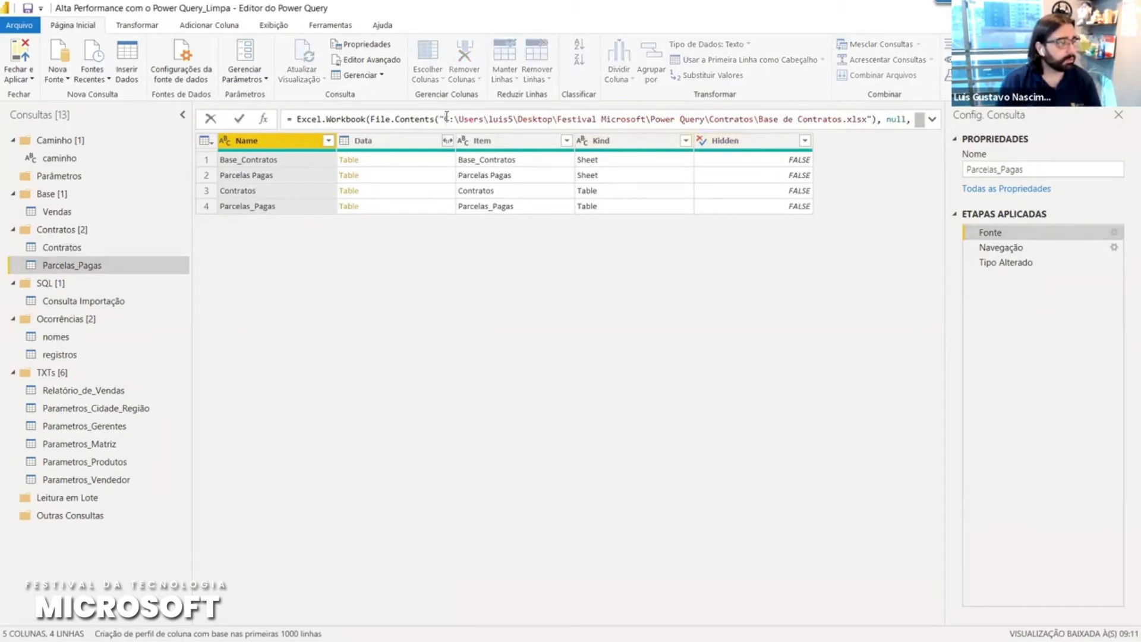
key("shift+Right")
key("shift+Right")
key("shift+Right")
key("shift+Right")
key("shift+Right")
key("shift+Right")
key("shift+Right")
key("shift+Right")
key("shift+Right")
key("shift+Right")
key("shift+Right")
key("shift+Right")
key("shift+Right")
key("shift+Right")
key("shift+Right")
key("shift+Right")
key("shift+Right")
key("shift+Right")
key("shift+Right")
key("shift+Right")
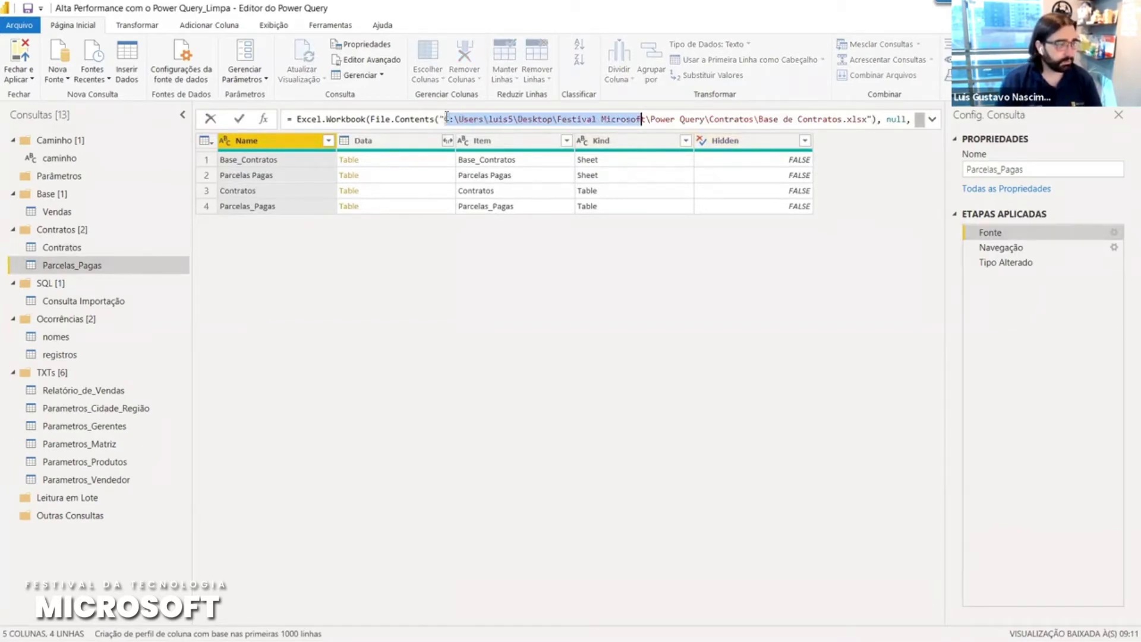
key("shift+Right")
key("shift+Right")
key("shift+Right")
key("BackSpace")
key("Left")
type("caminho &")
key("Right")
key("ctrl+Right")
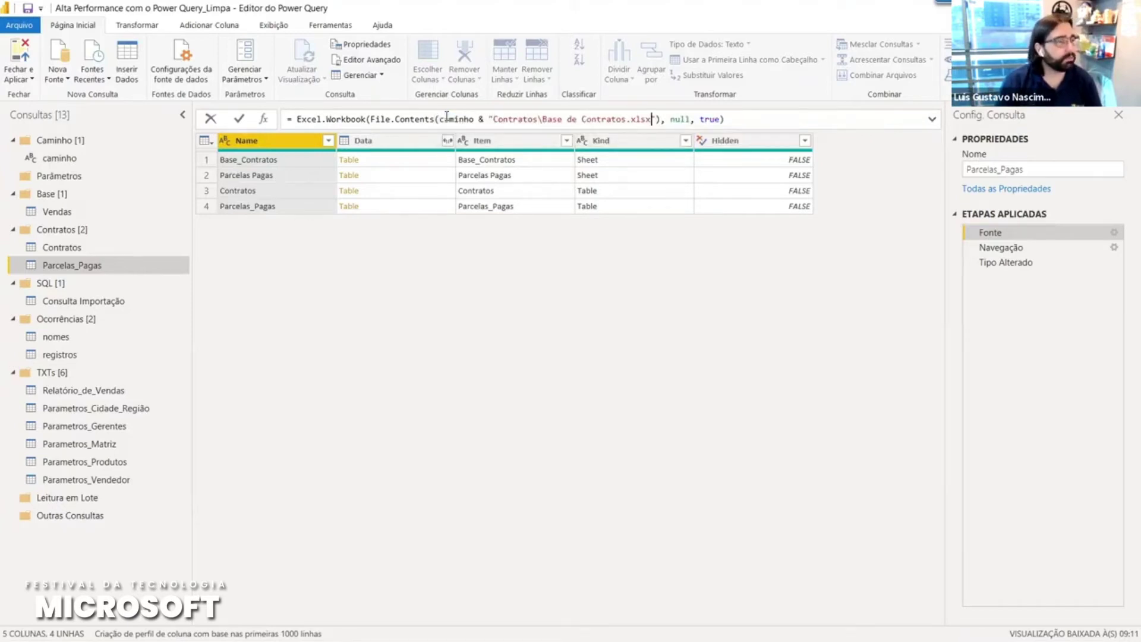
key("Return")
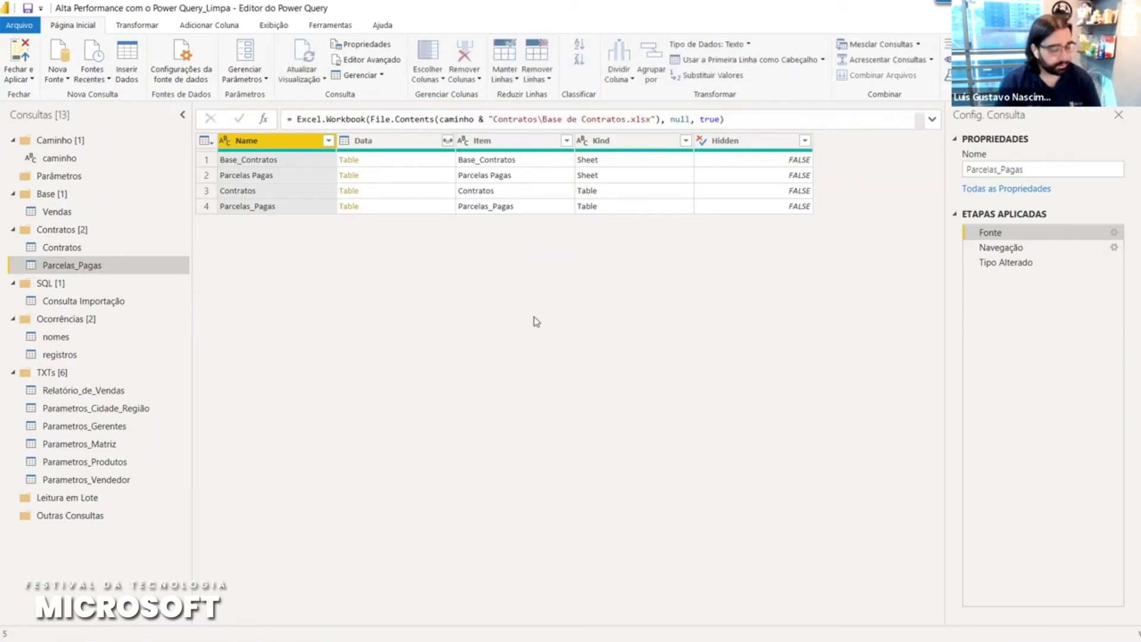
- Open the caminho query and highlight its folder path in the preview and in the formula
left_click(60, 159)
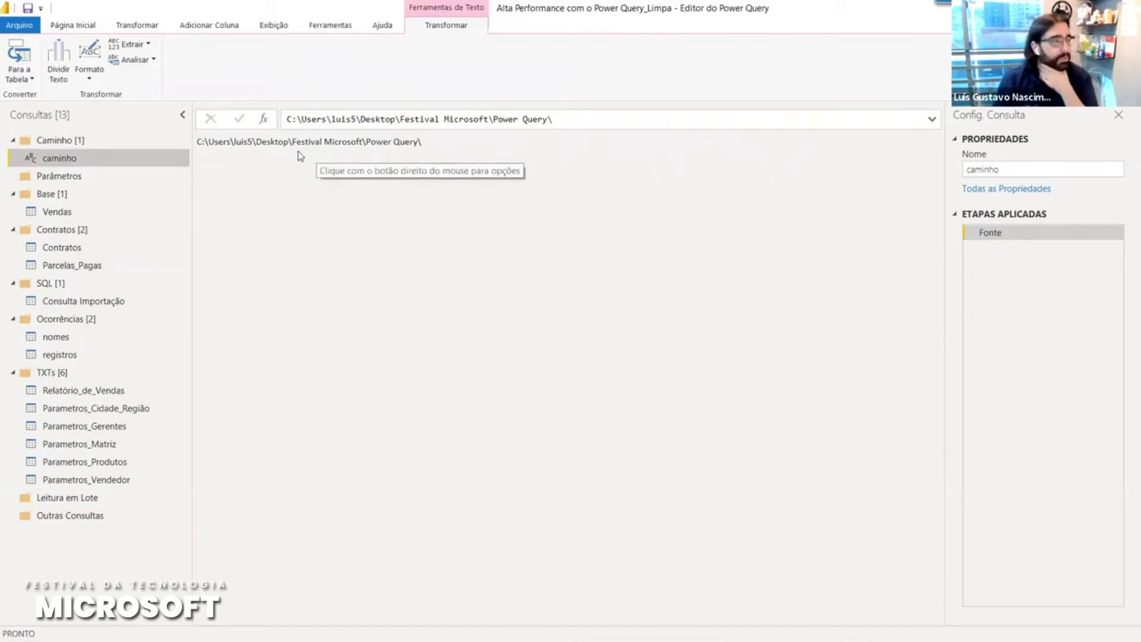
left_click_drag(209, 144, 410, 148)
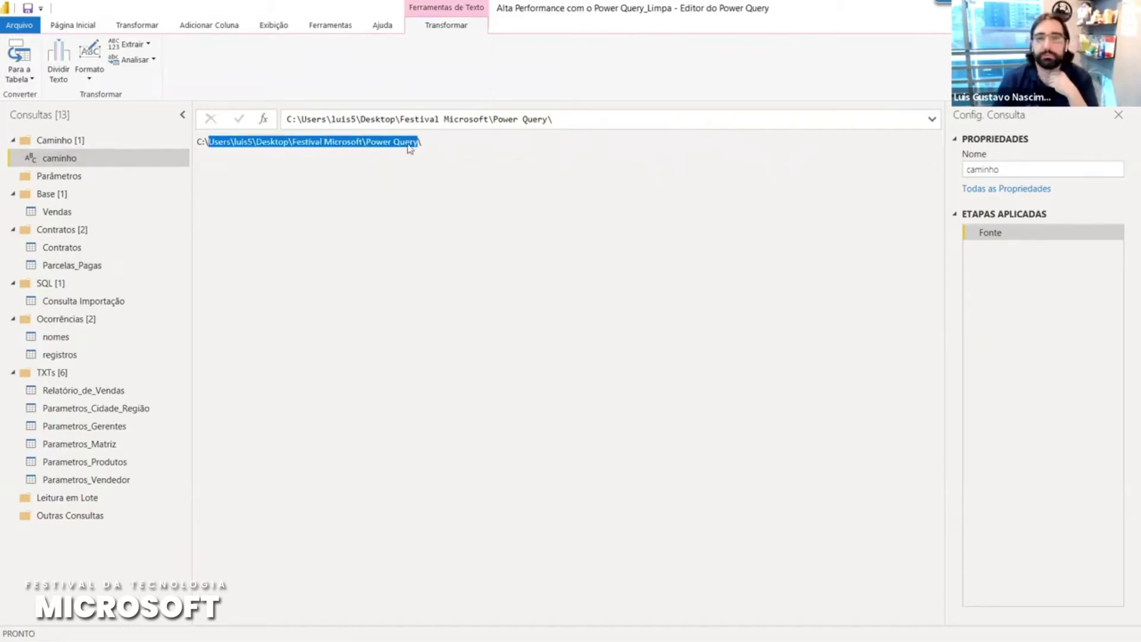
left_click(564, 119)
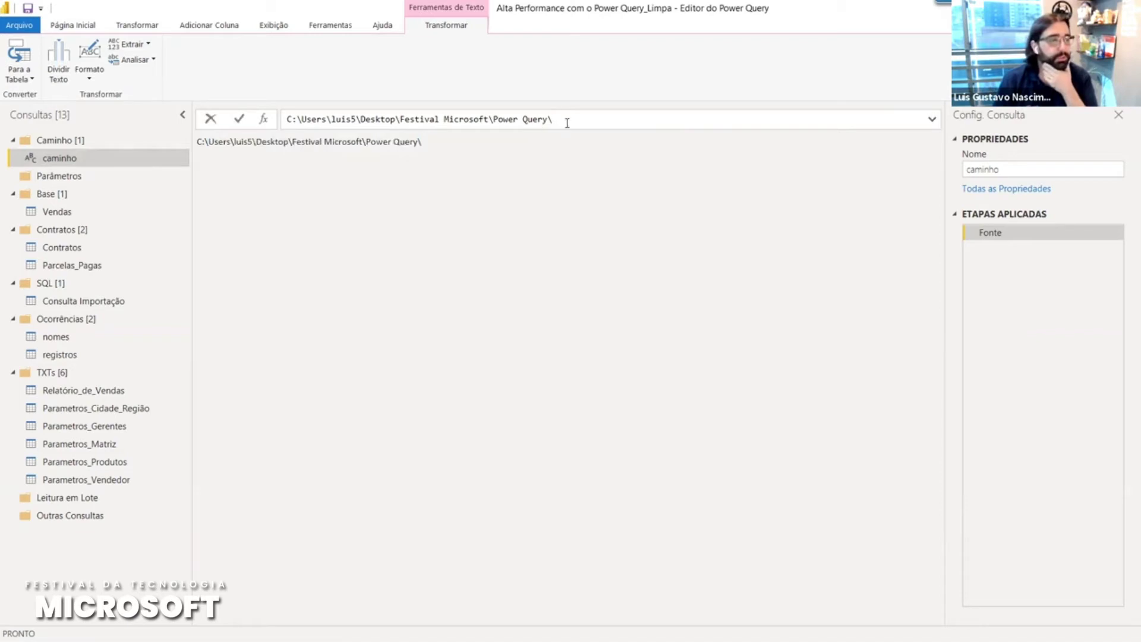
key("shift+Home")
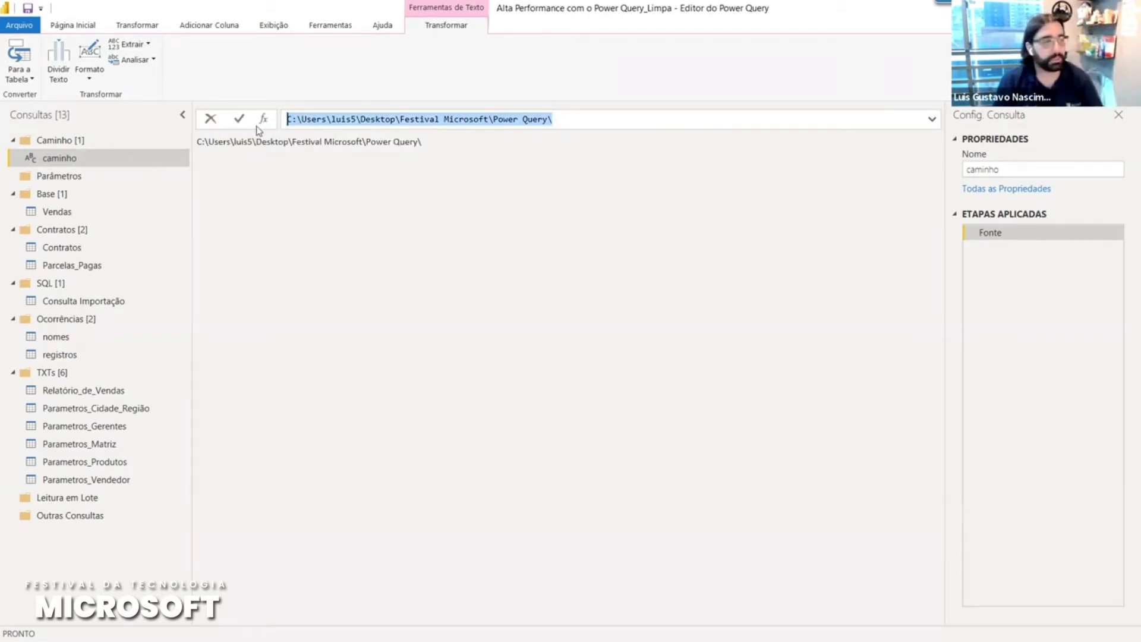
- Try inserting an x before the folder path in the caminho query and apply the edit
left_click(295, 123)
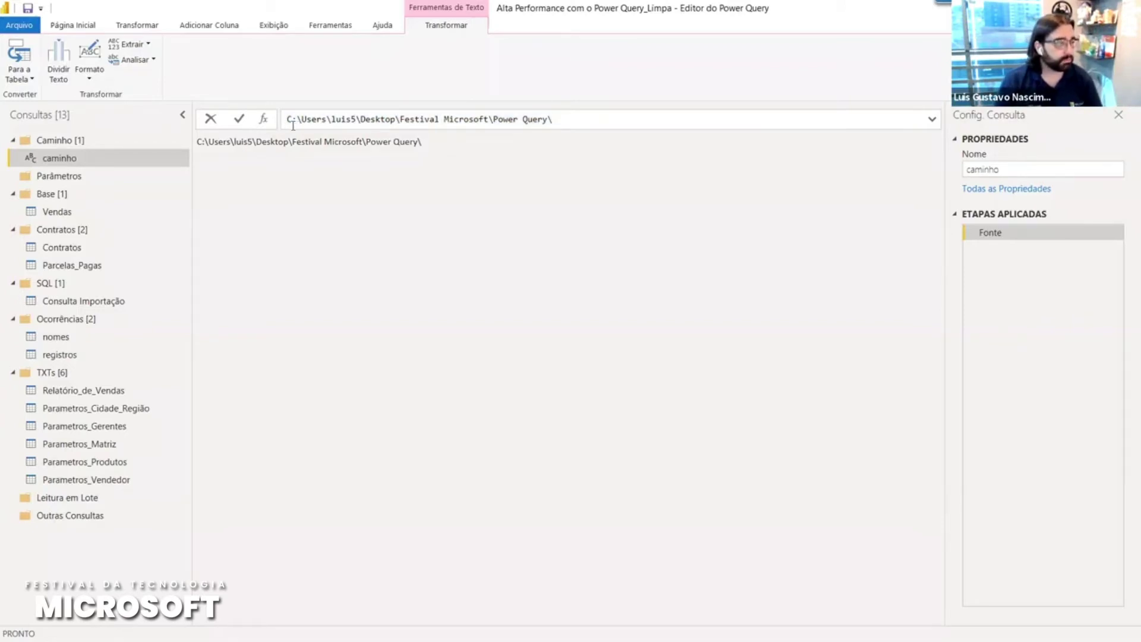
type("x")
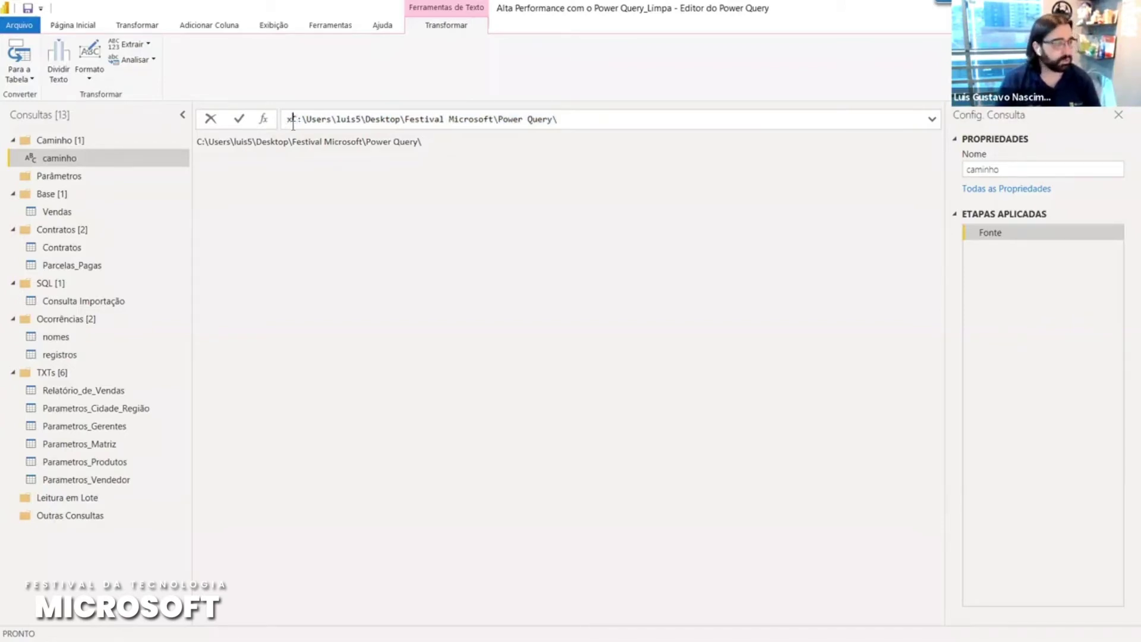
key("BackSpace")
key("Return")
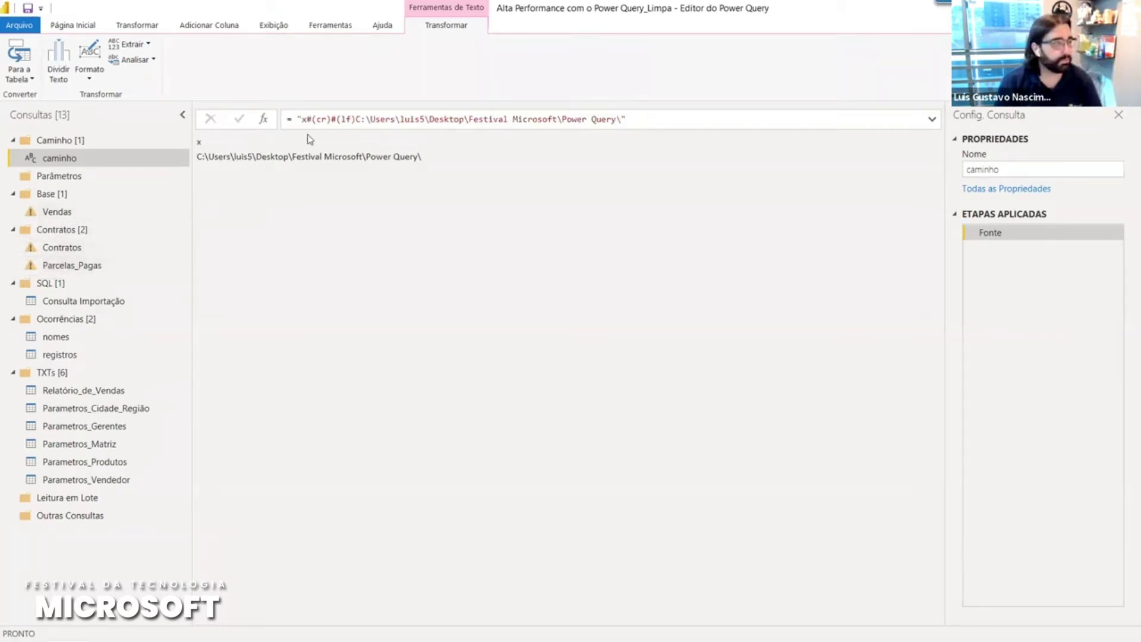
- Try to remove the stray x#(cr)#(lf) prefix from the caminho query's formula
left_click(357, 121)
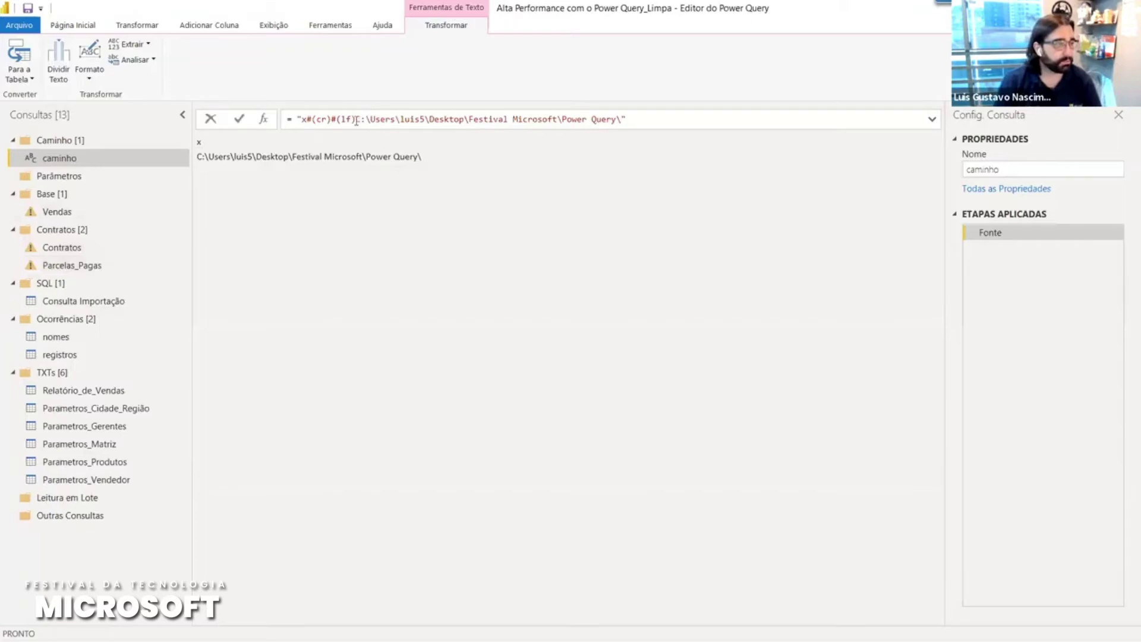
key("shift+Left")
key("shift+Left")
key("shift+Left")
key("shift+Left")
key("shift+Left")
key("shift+Left")
key("shift+Left")
key("shift+Left")
key("shift+Left")
key("shift+Left")
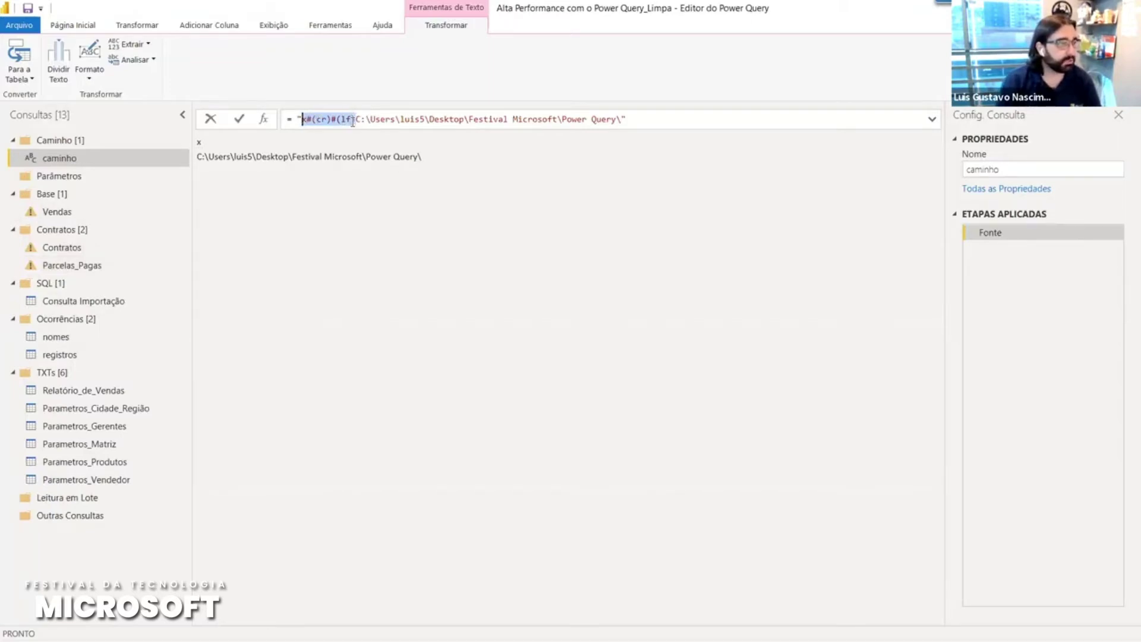
key("BackSpace")
key("BackSpace")
key("BackSpace")
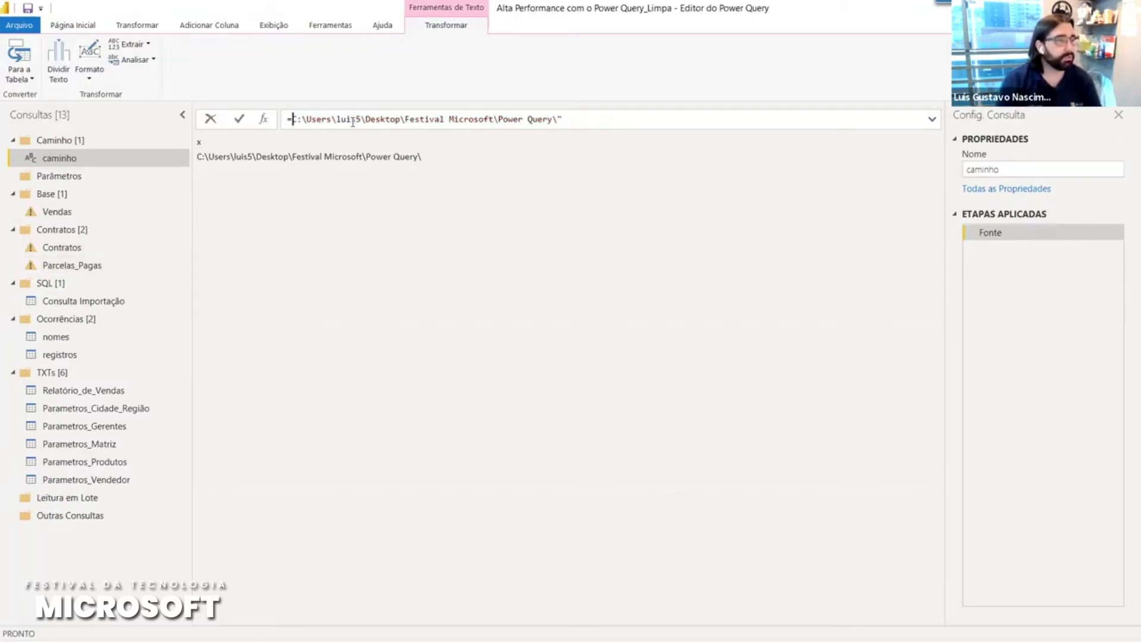
key("ctrl+a")
key("BackSpace")
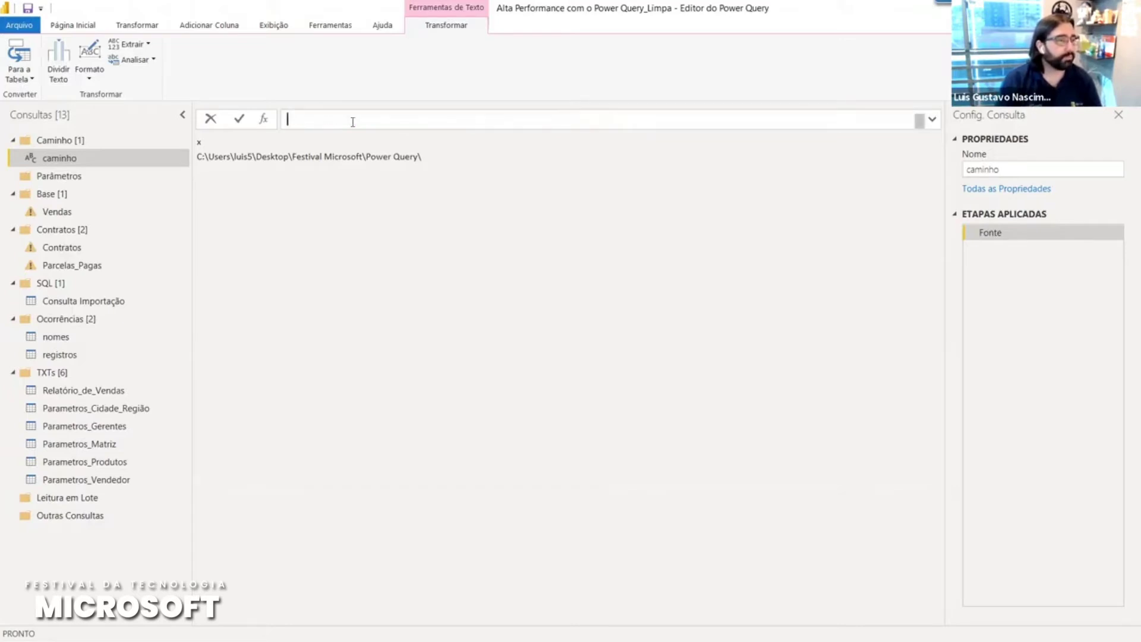
key("Escape")
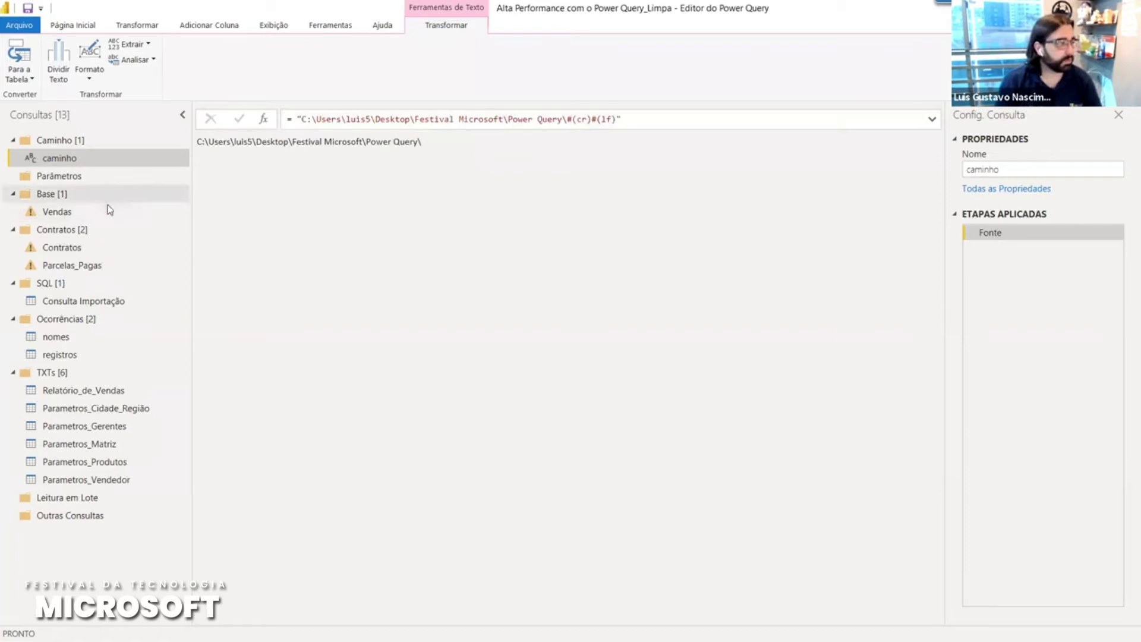
- Re-enter the caminho formula as the quoted path ending in Desktop\Festival Microsoft\Power Query\, without the #(cr)#(lf) characters, and apply it
left_click(306, 113)
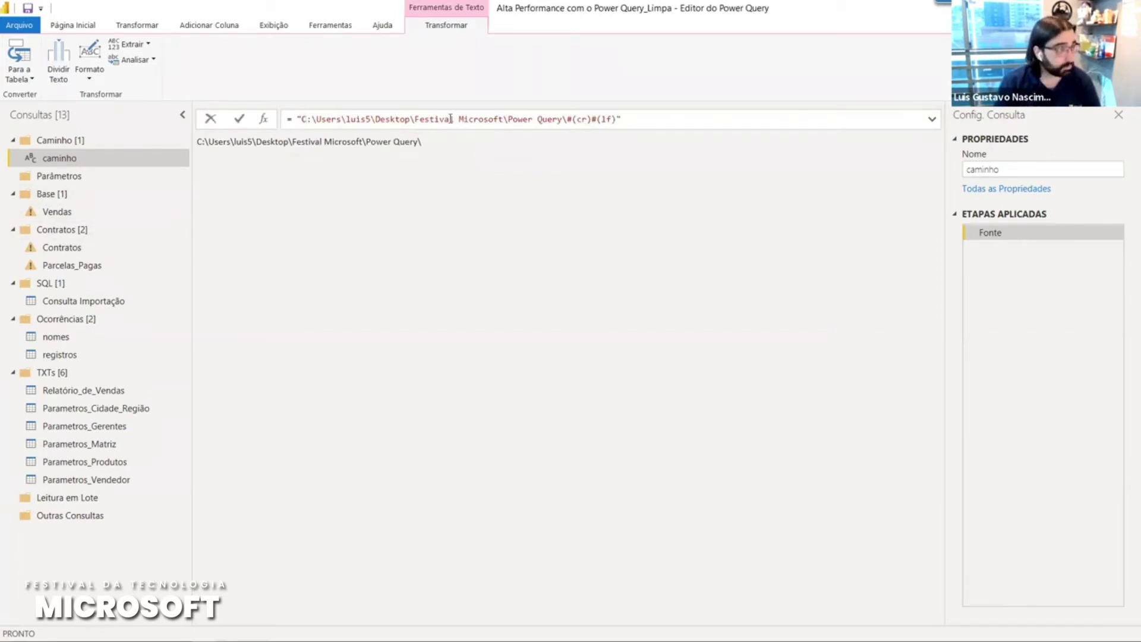
left_click_drag(566, 119, 625, 122)
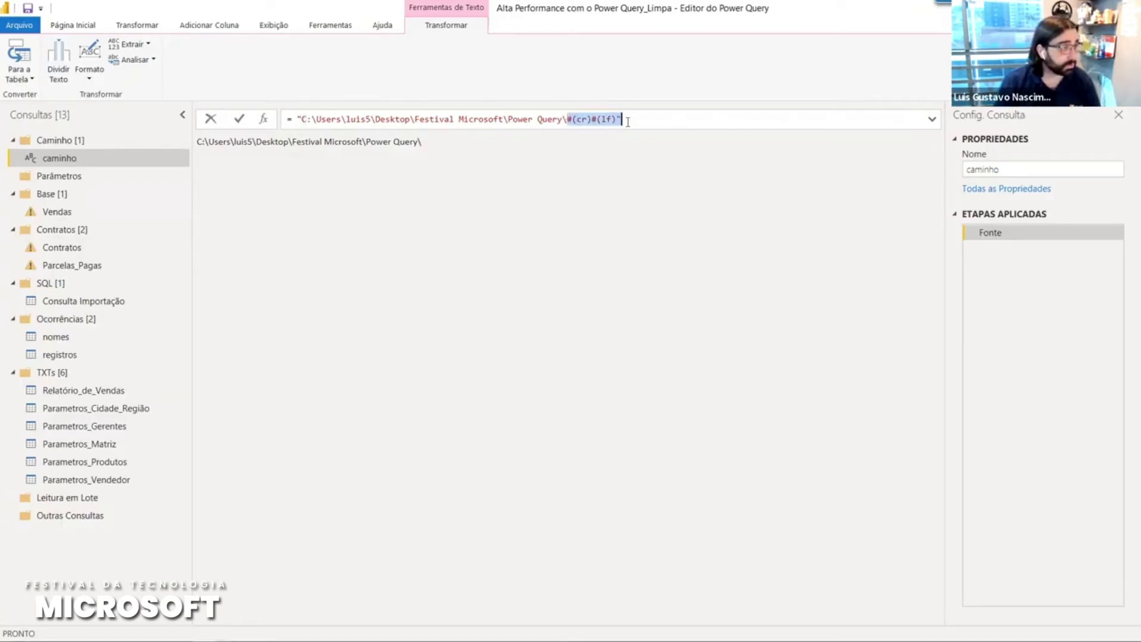
key("BackSpace")
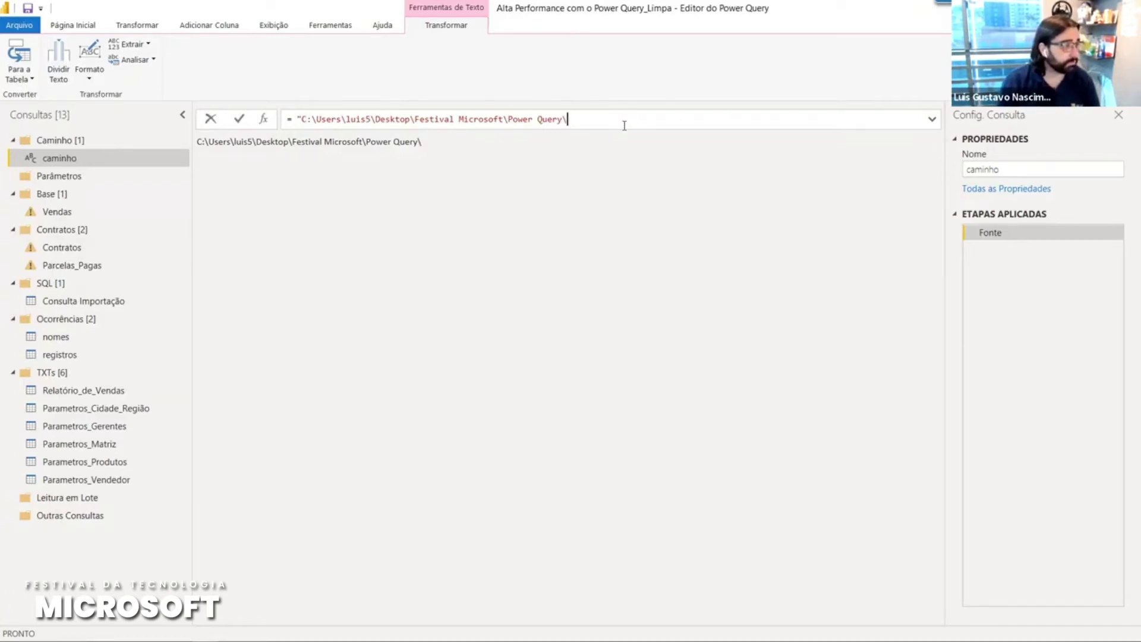
key("ctrl+a")
key("BackSpace")
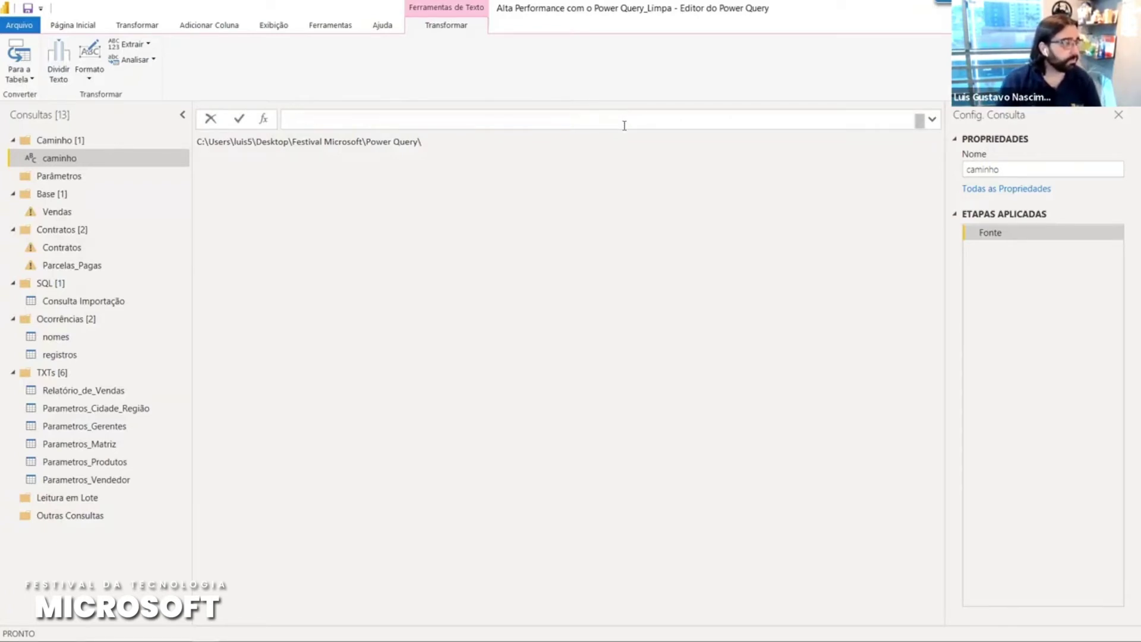
type("= \"C:\\Users\\luis5\\Desktop\\Festival Microsoft\\Power Query\\\"")
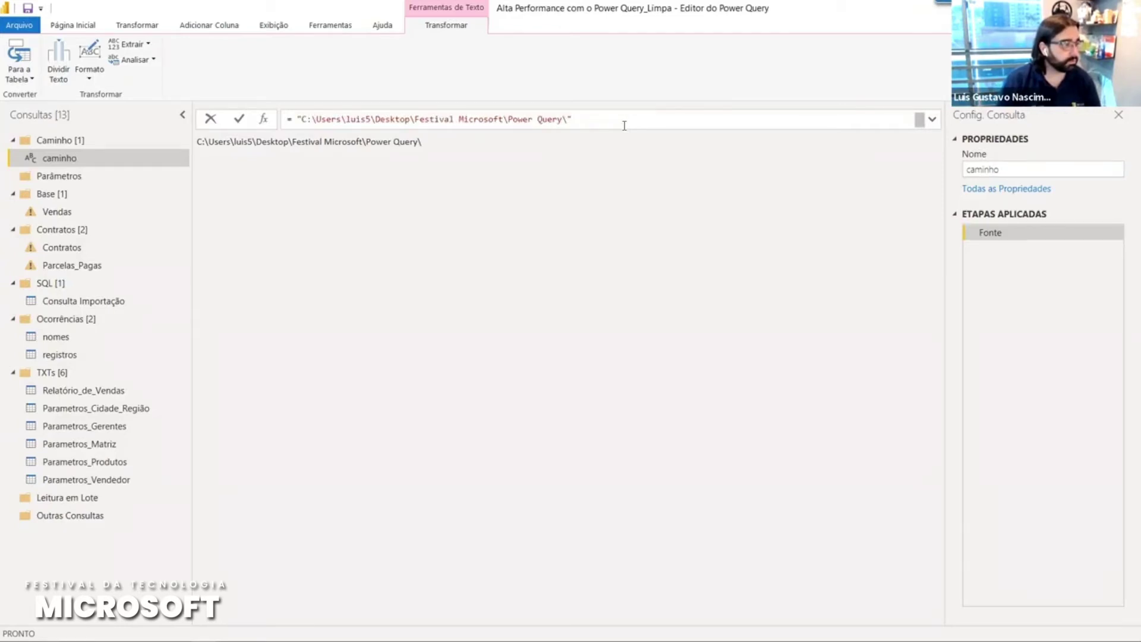
key("Return")
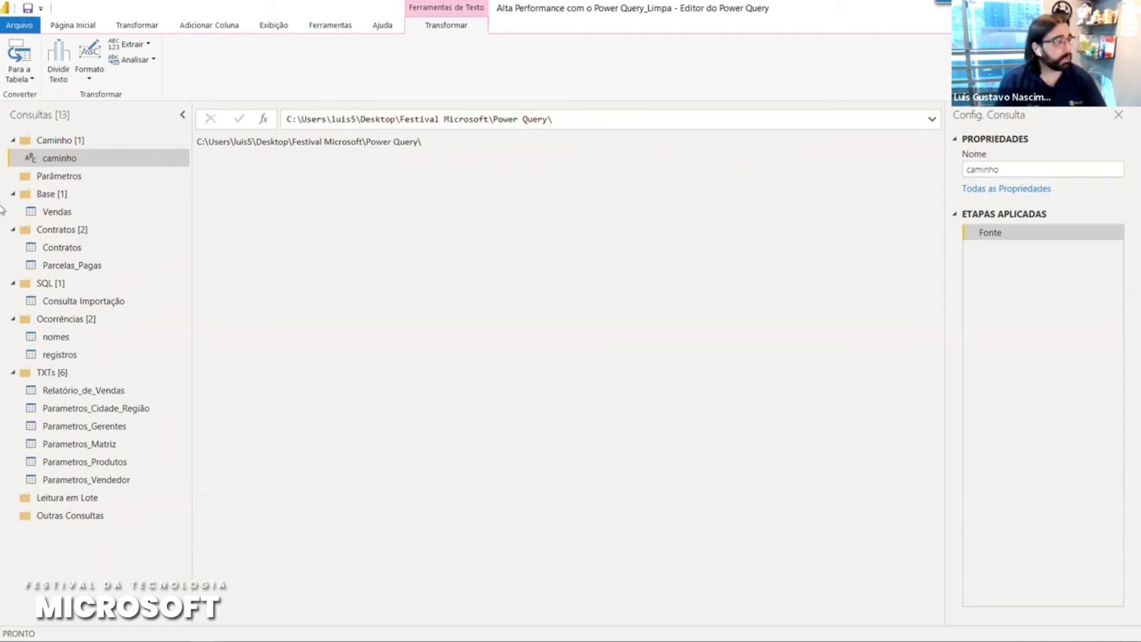
- Check the Vendas, Consulta Importação and nomes queries, comparing the file path in the Fonte step of nomes with the caminho query
left_click(50, 211)
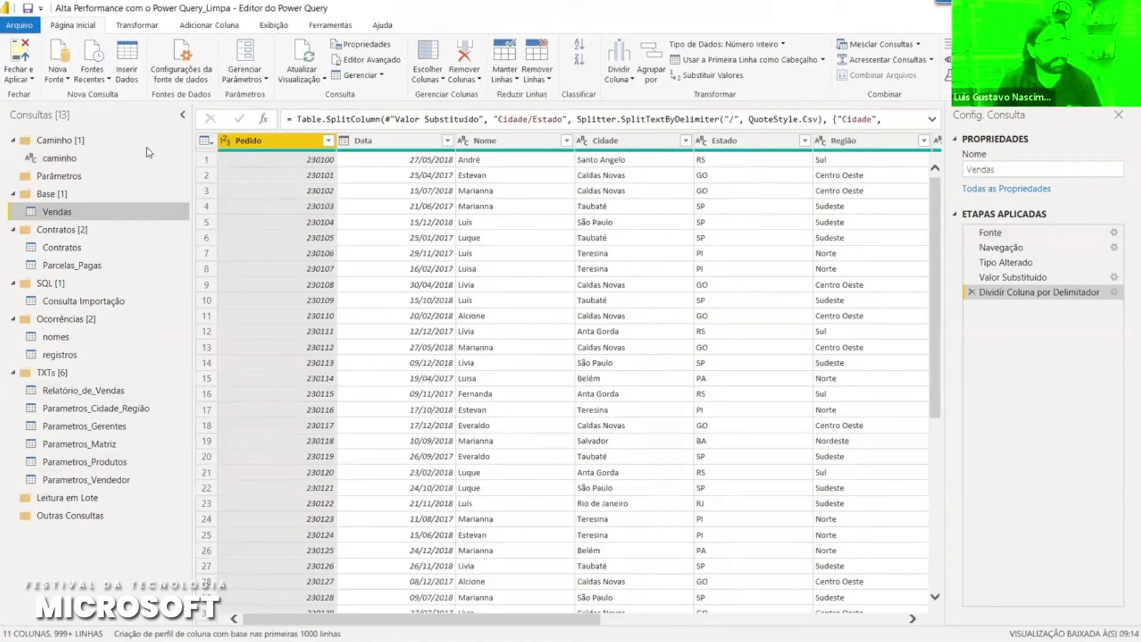
left_click(84, 301)
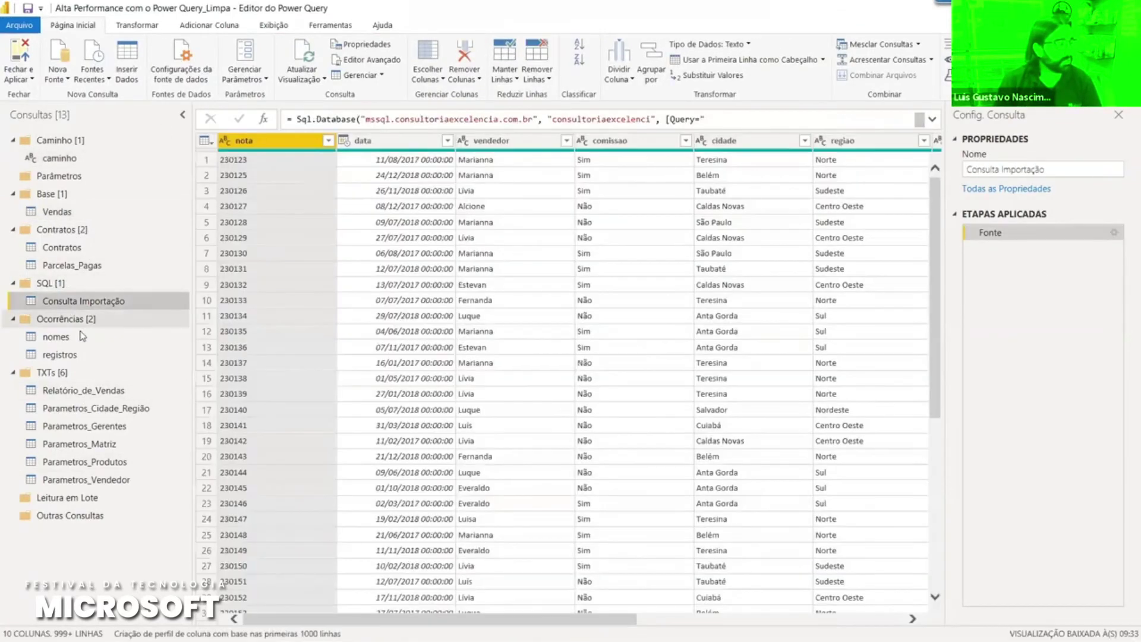
left_click(82, 337)
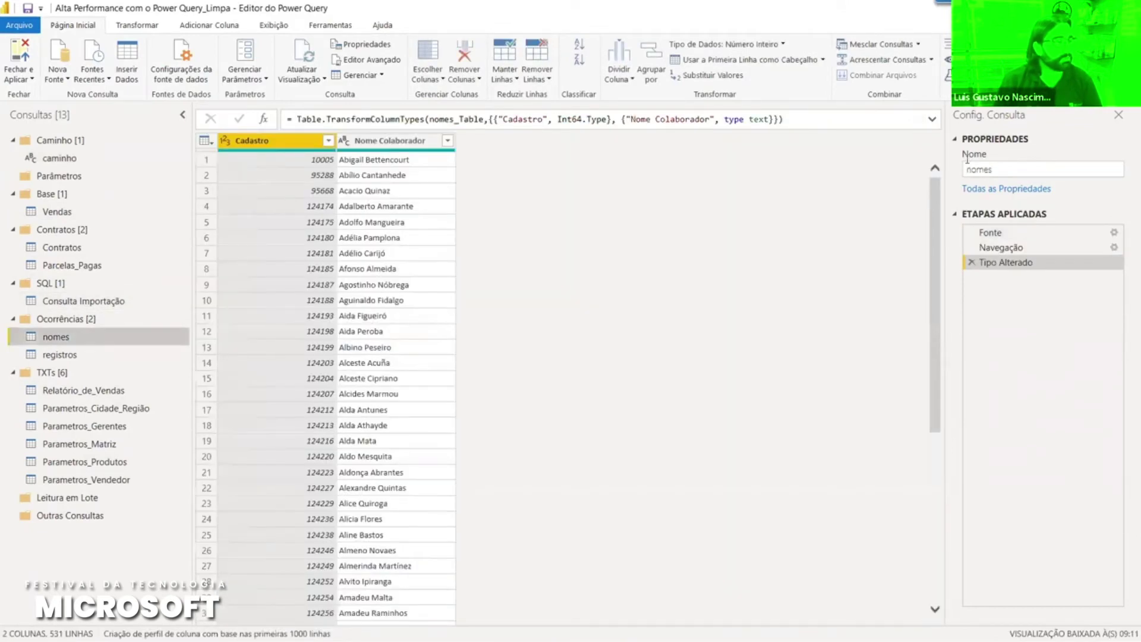
left_click(991, 232)
left_click_drag(655, 119, 690, 119)
left_click(691, 119)
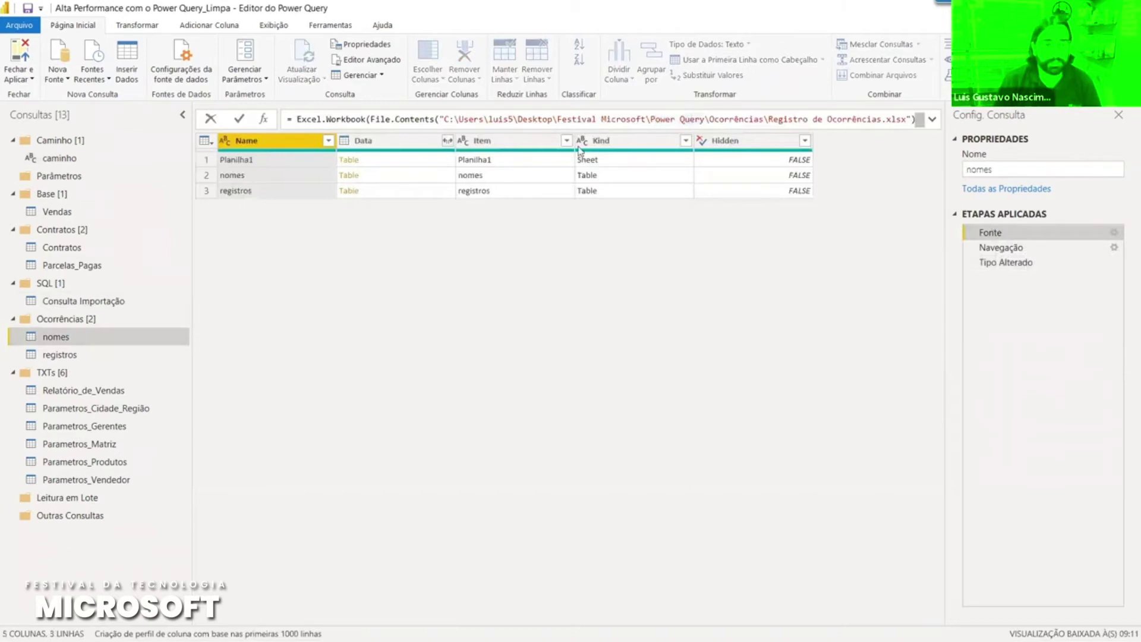
left_click(72, 158)
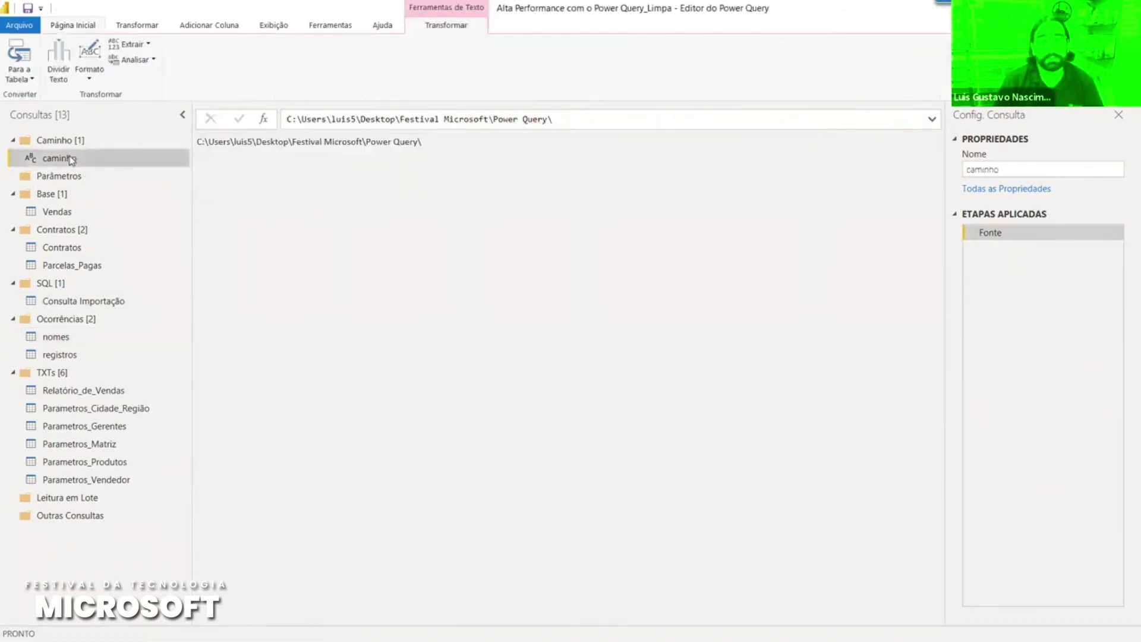
- In the Vendas query, add a new column that multiplies Valor Unitário by Quantidade
left_click(113, 212)
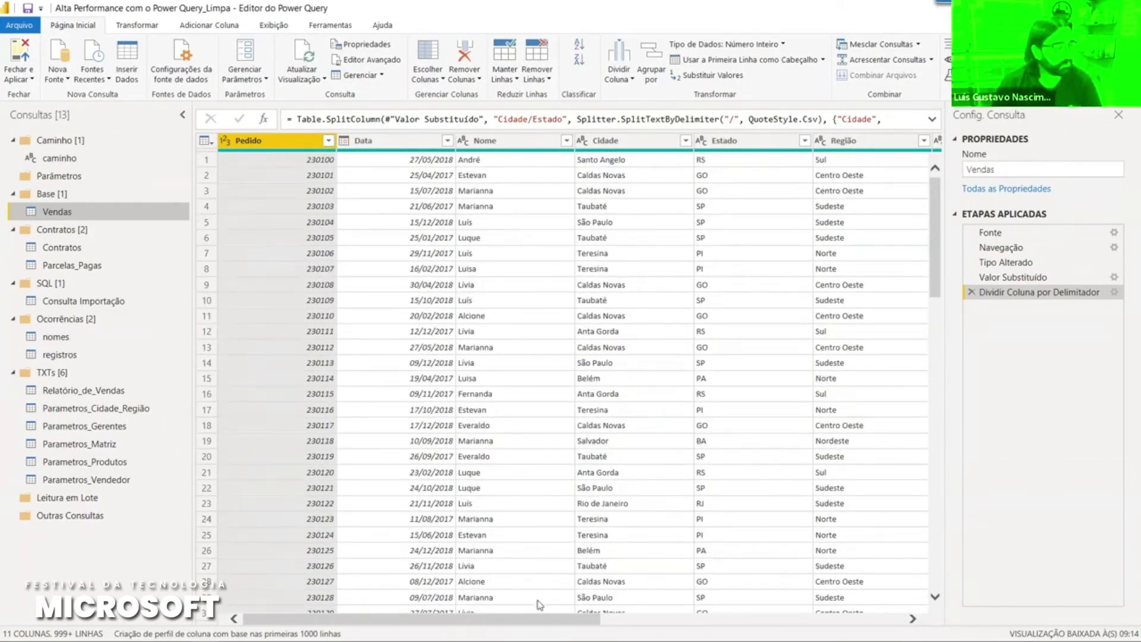
left_click(860, 618)
left_click(859, 618)
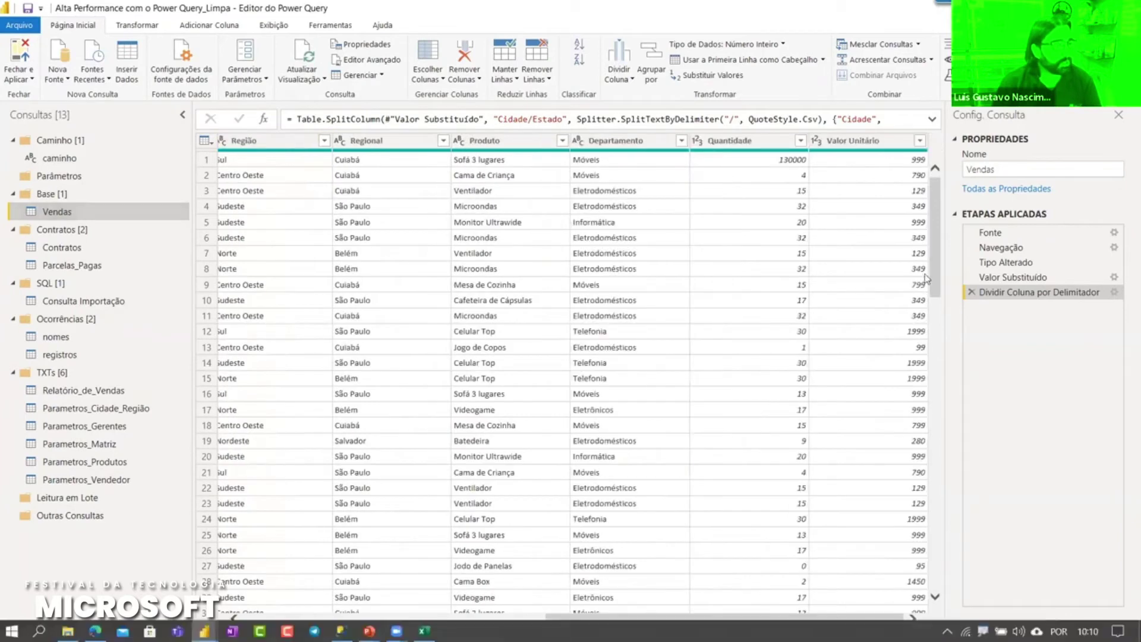
left_click(875, 145)
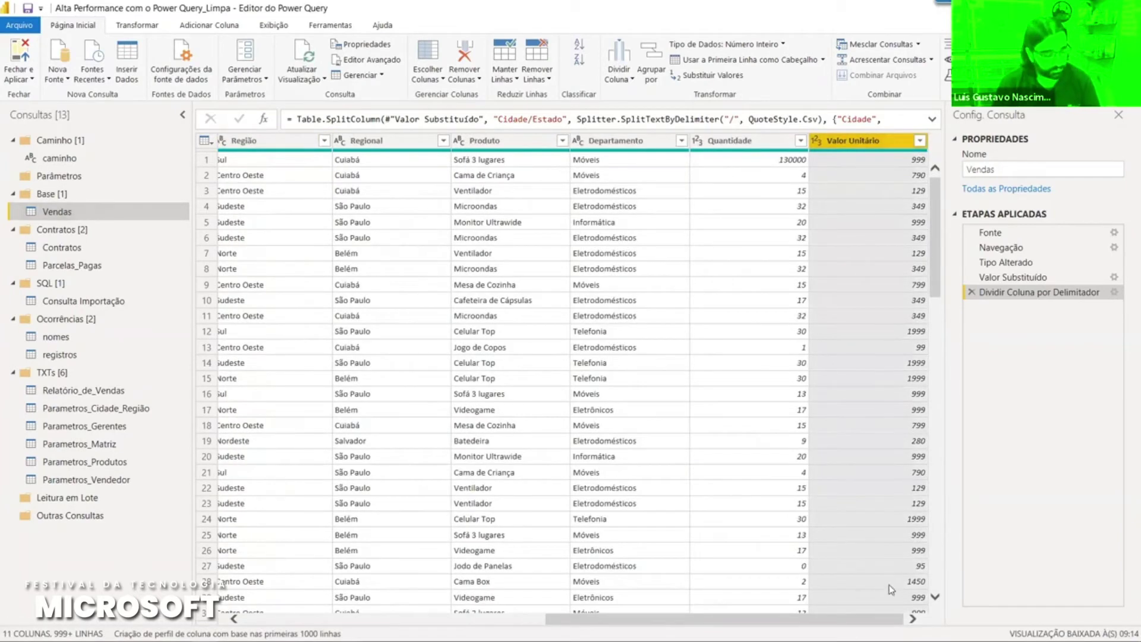
left_click(760, 140)
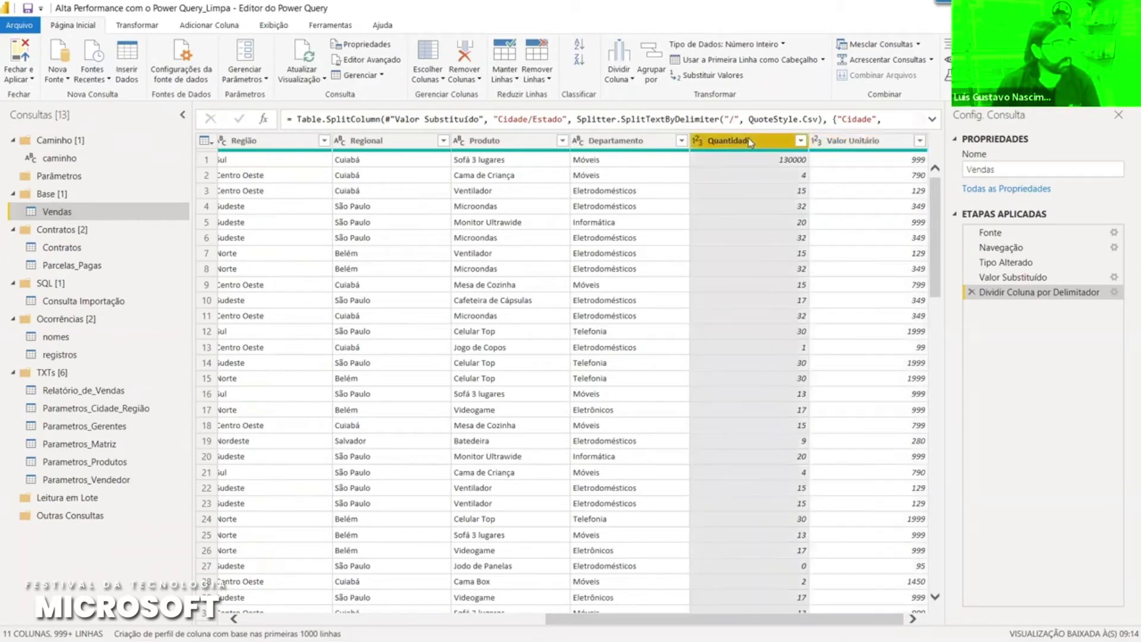
left_click(837, 140)
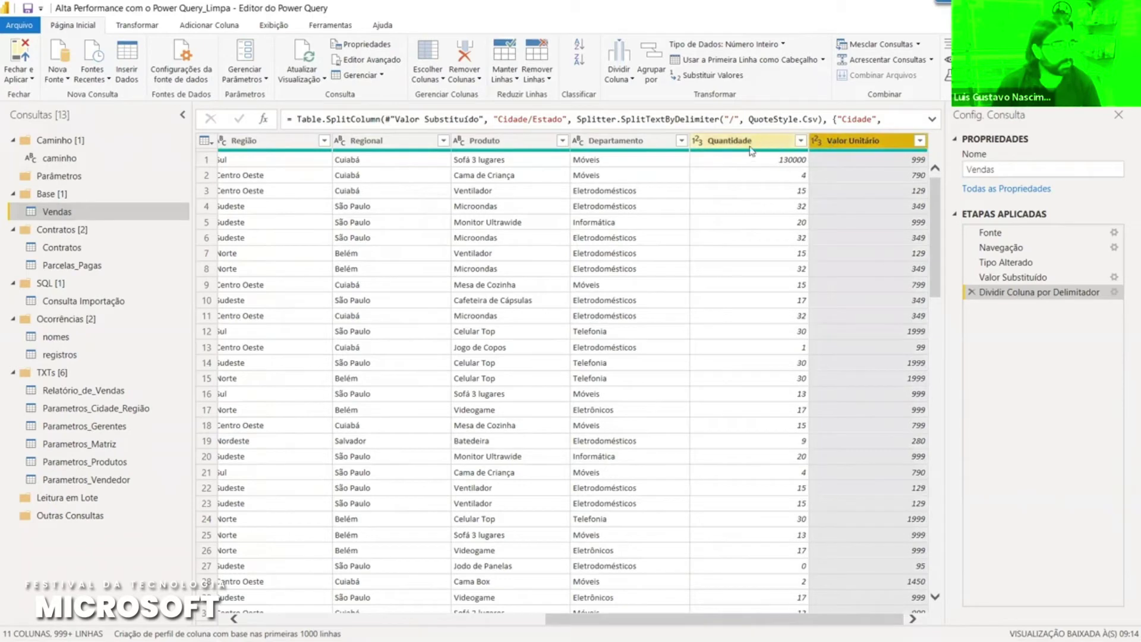
left_click(770, 141, "ctrl")
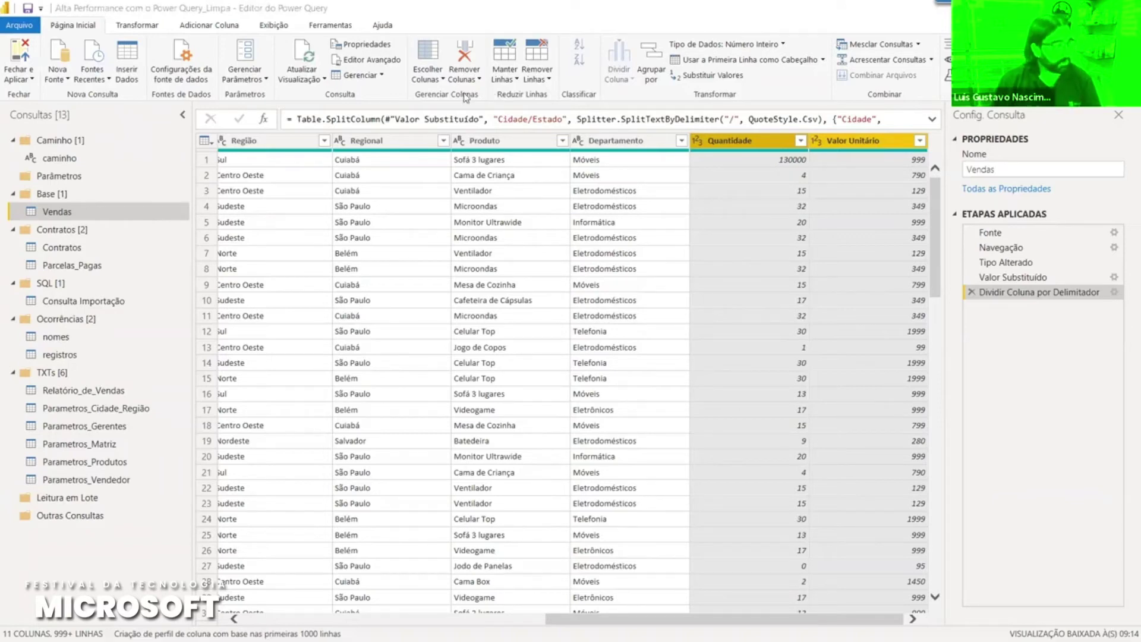
left_click(202, 27)
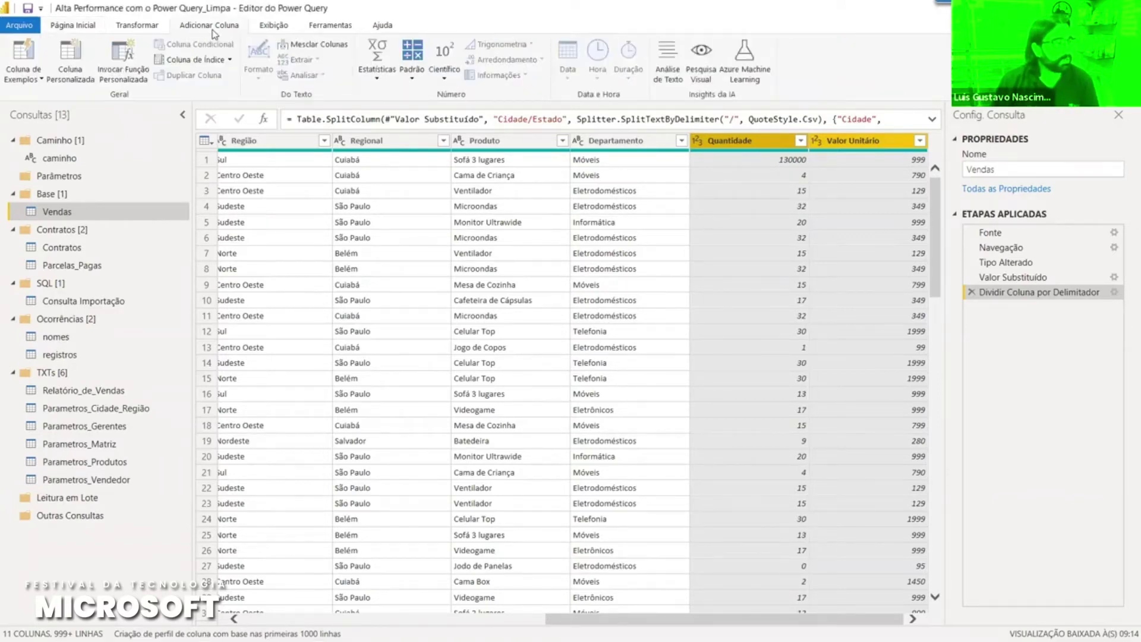
left_click(412, 75)
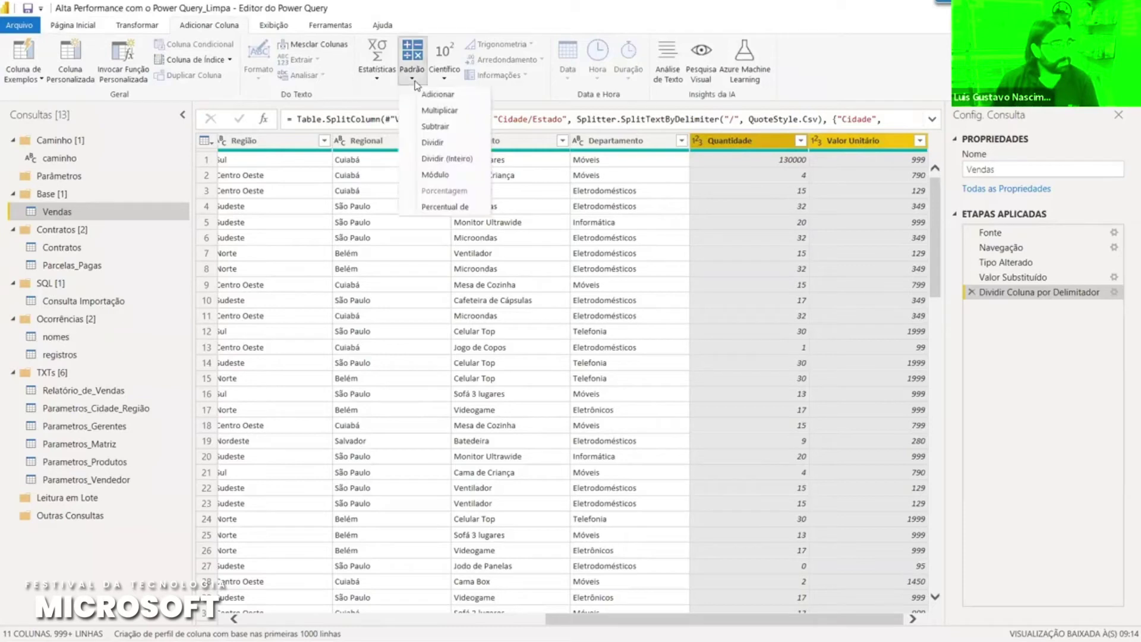
left_click(440, 110)
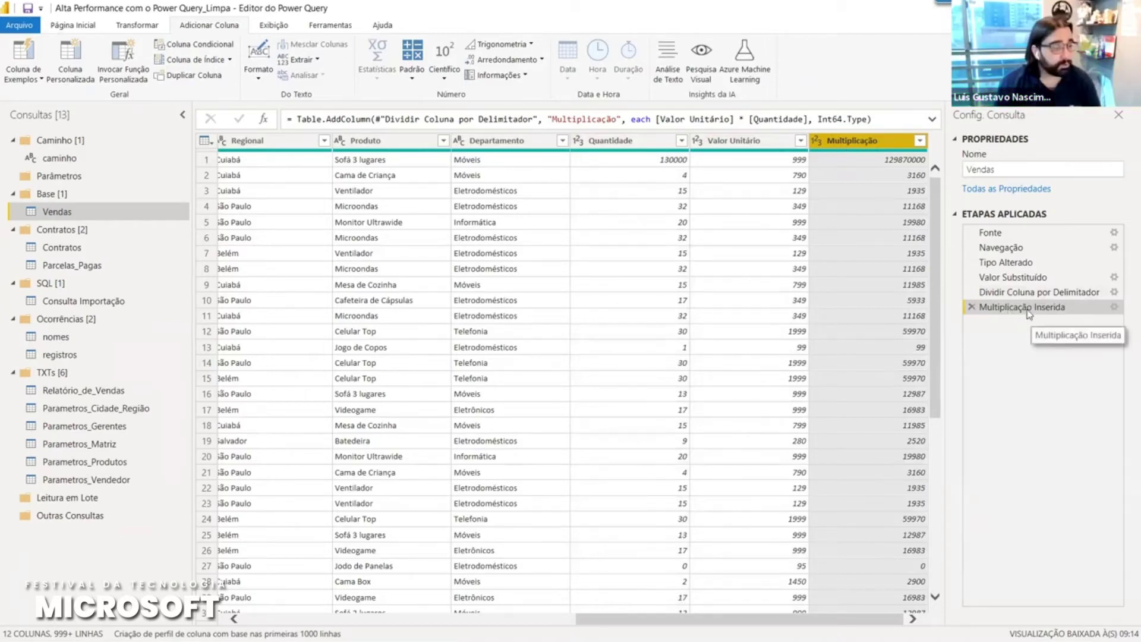
- Try renaming the Multiplicação column to Valor Total, and delete the resulting Colunas Renomeadas step
double_click(852, 142)
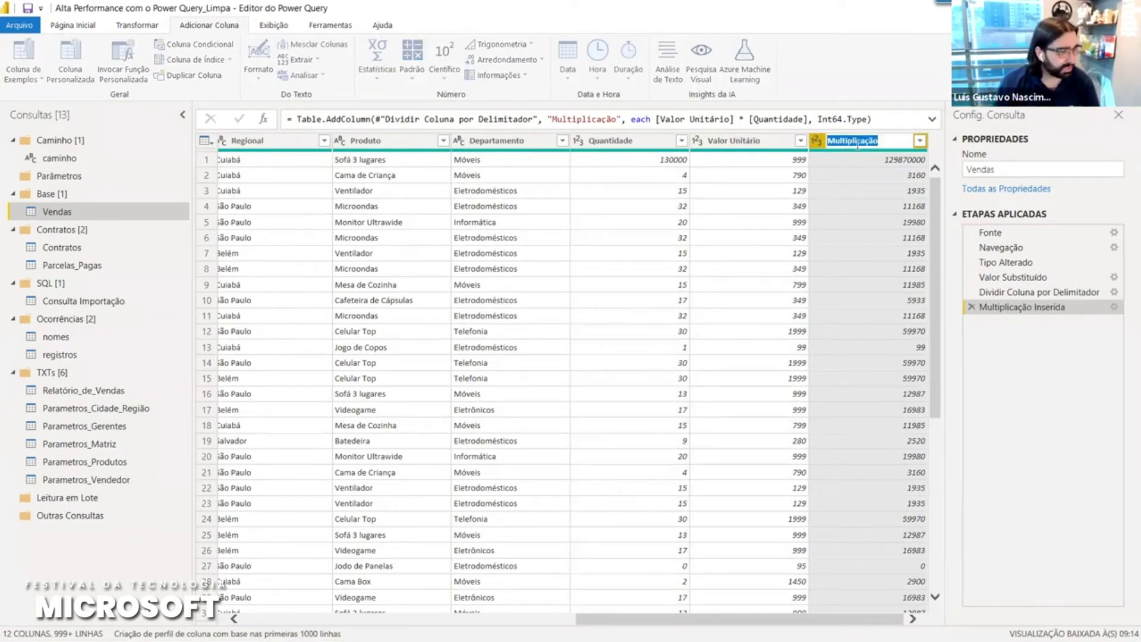
type("Valor Total")
key("Return")
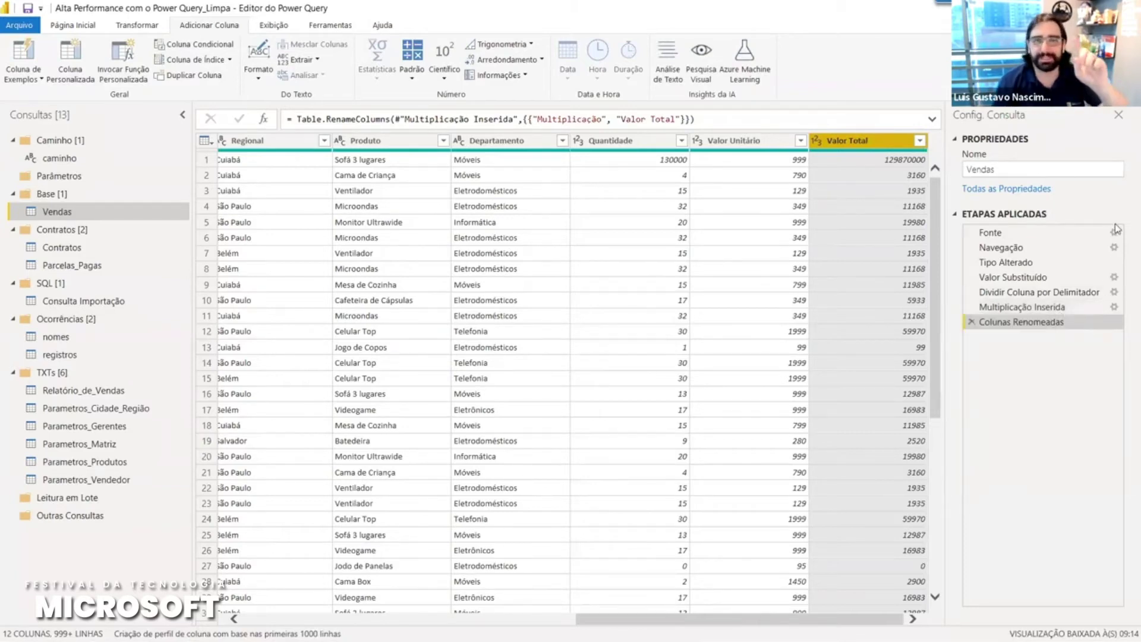
left_click(971, 322)
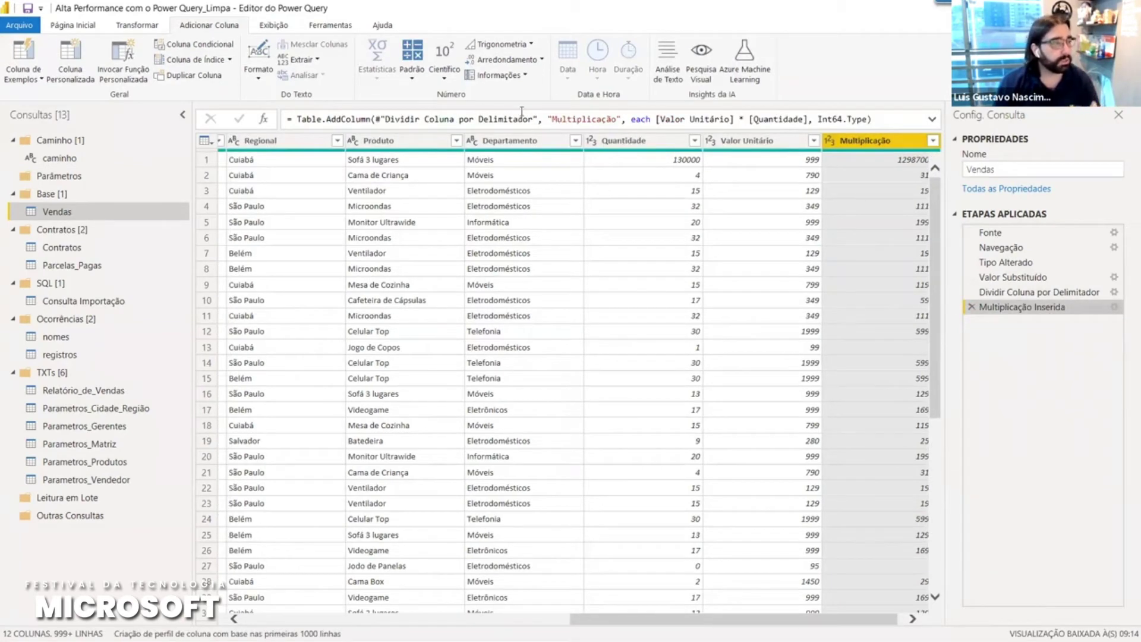
- Change the column name to Valor Total directly inside the formula of the Multiplicação Inserida step and apply it
double_click(577, 119)
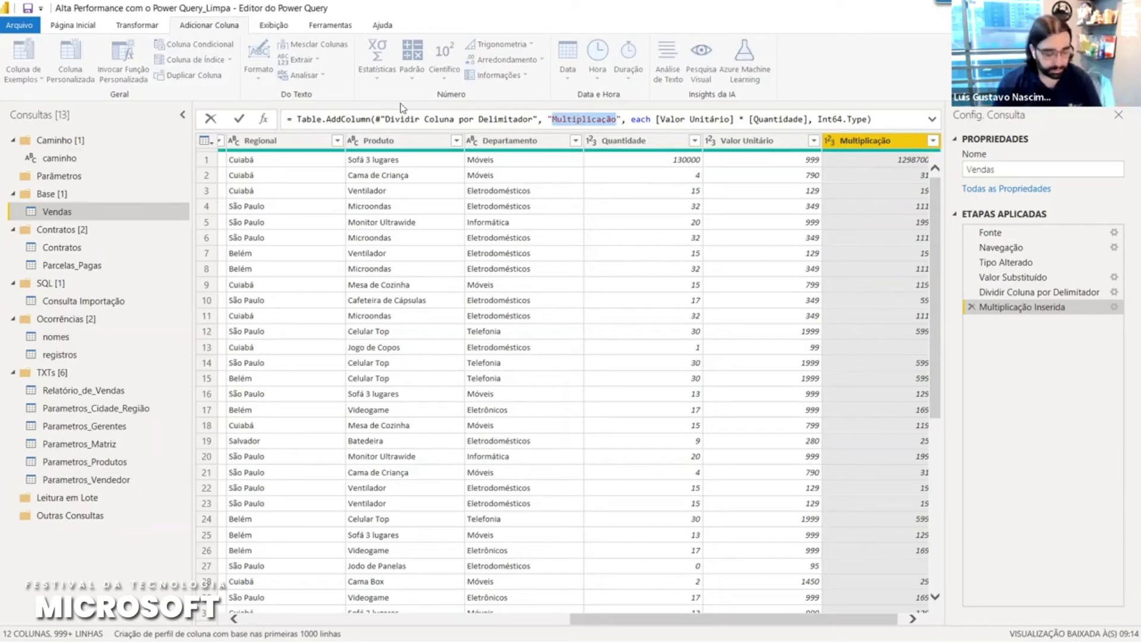
type("Valor ")
type("Total")
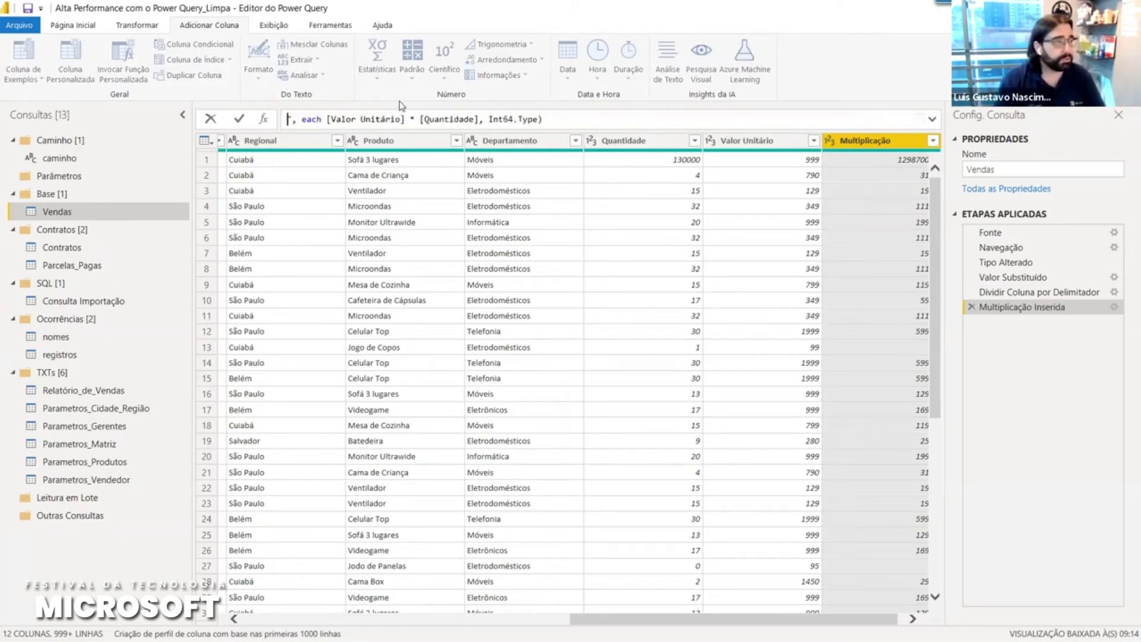
key("End")
key("ctrl+a")
key("BackSpace")
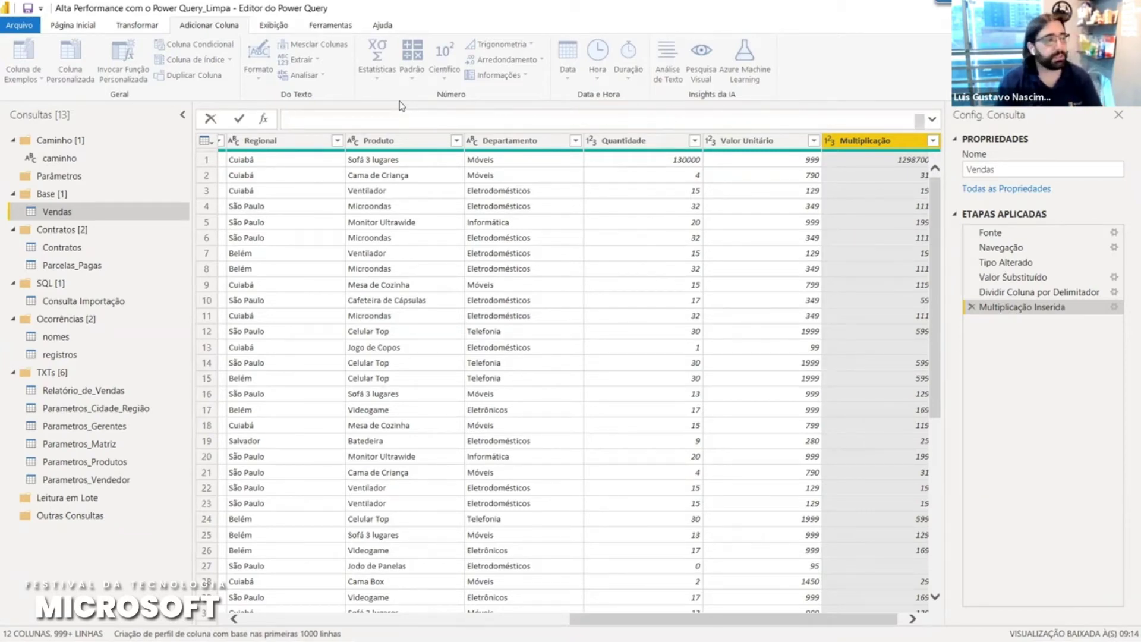
type("= Table.AddColumn(#\"Dividir Coluna por Delimitador\", \"Valor Total\", each [Valor Unitário] * [Quantidade], Int64.Type)")
key("Return")
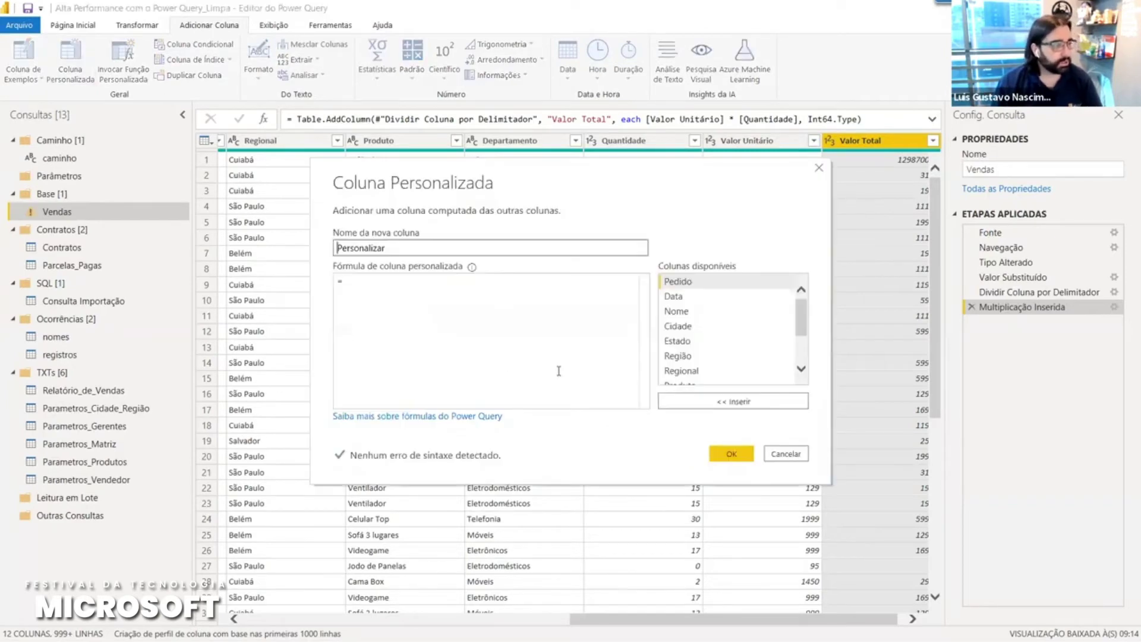
- Add a custom column named Valor Comissão with the formula [Valor Total] * 0.05
type("V")
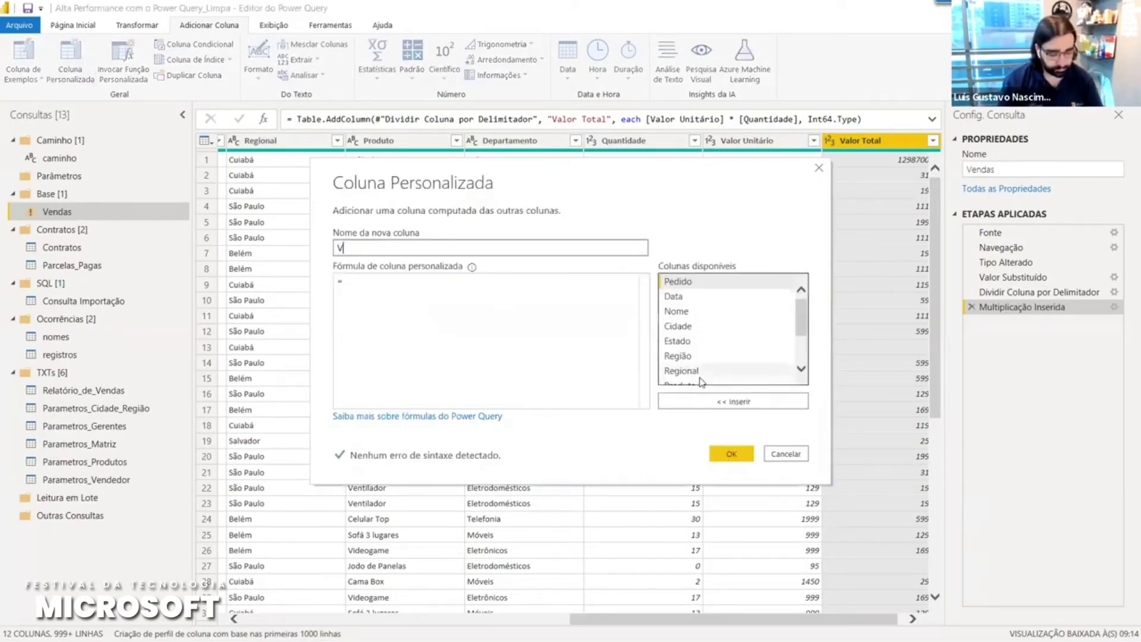
type("alor Comissão")
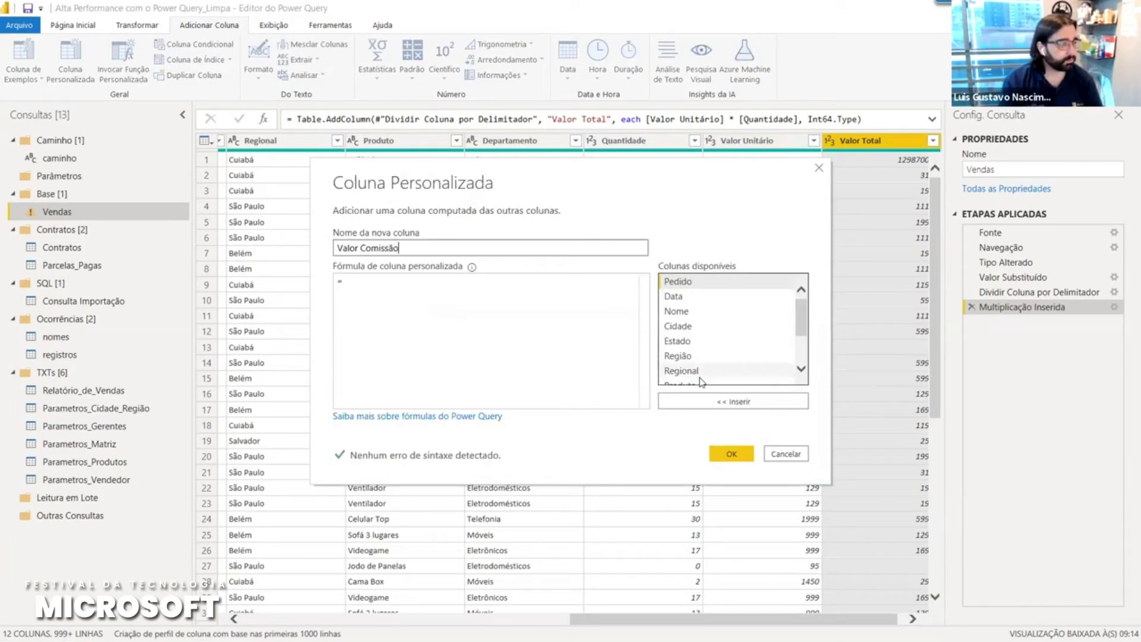
key("Tab")
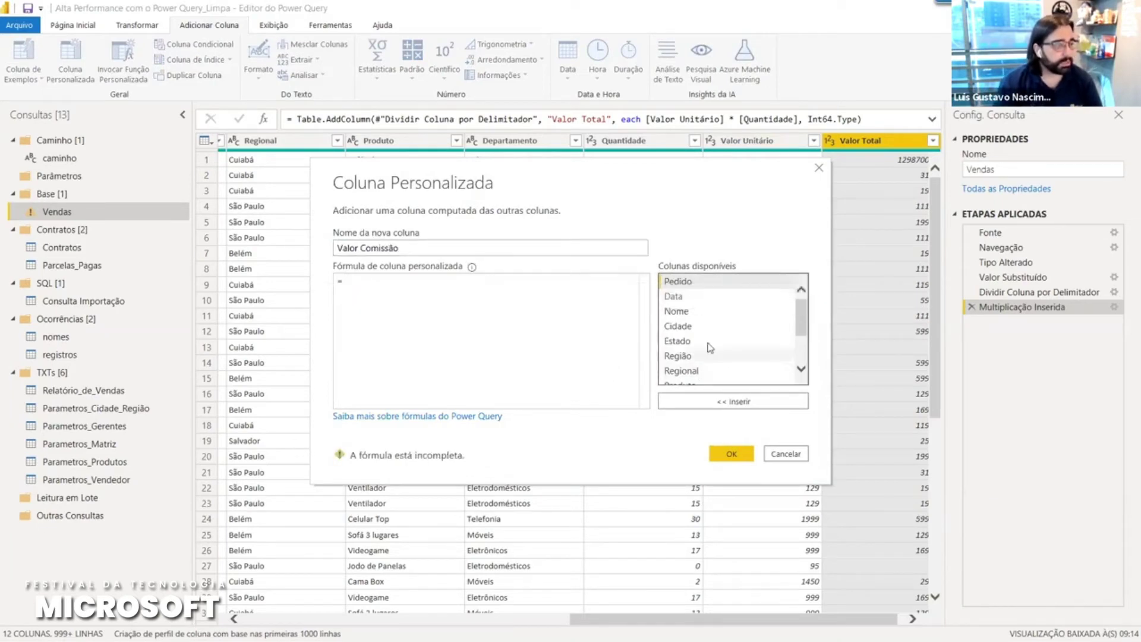
scroll(707, 356, "down", 2)
double_click(688, 380)
type("* 0.05")
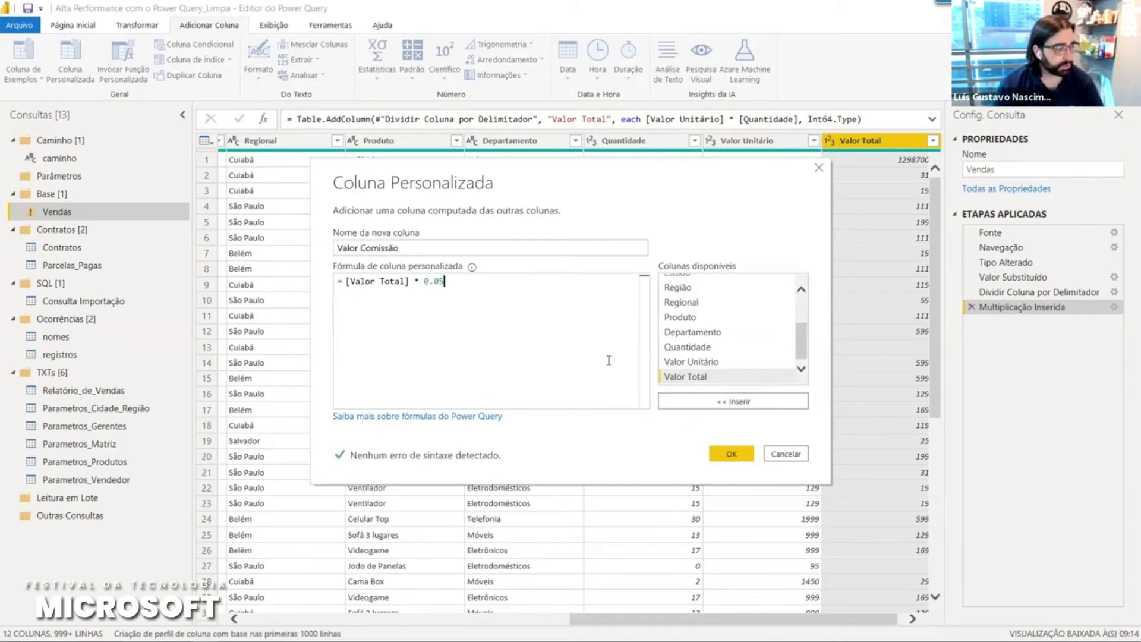
left_click(731, 454)
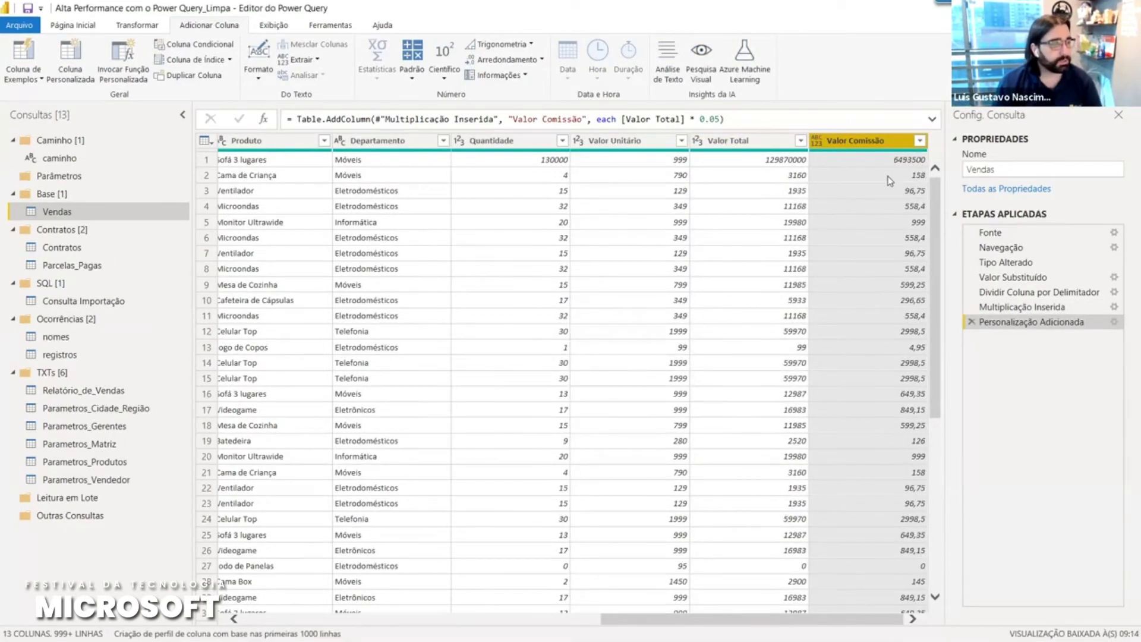
- Examine individual Valor Comissão values and the fixed 0.05 rate in the column's formula
left_click(919, 177)
left_click(914, 207)
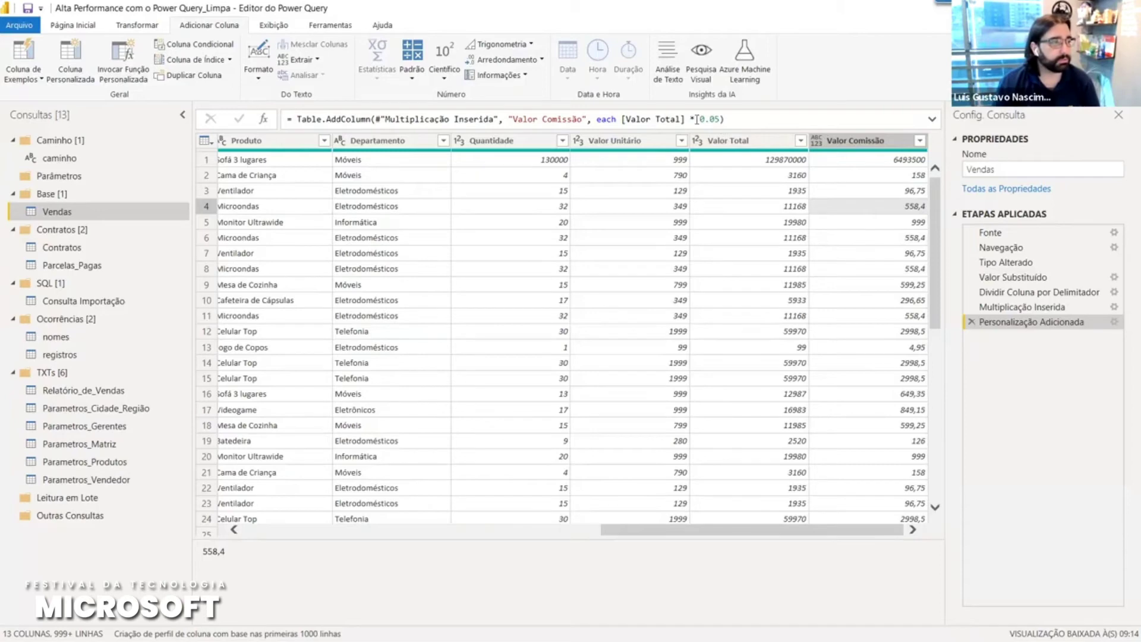
left_click_drag(699, 118, 719, 117)
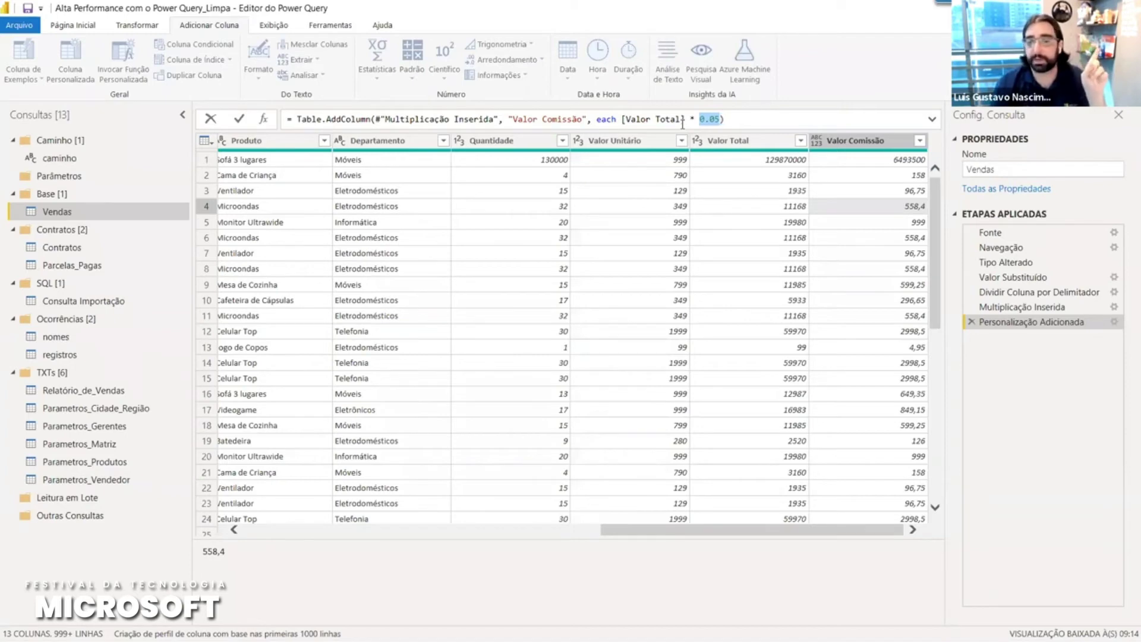
key("Return")
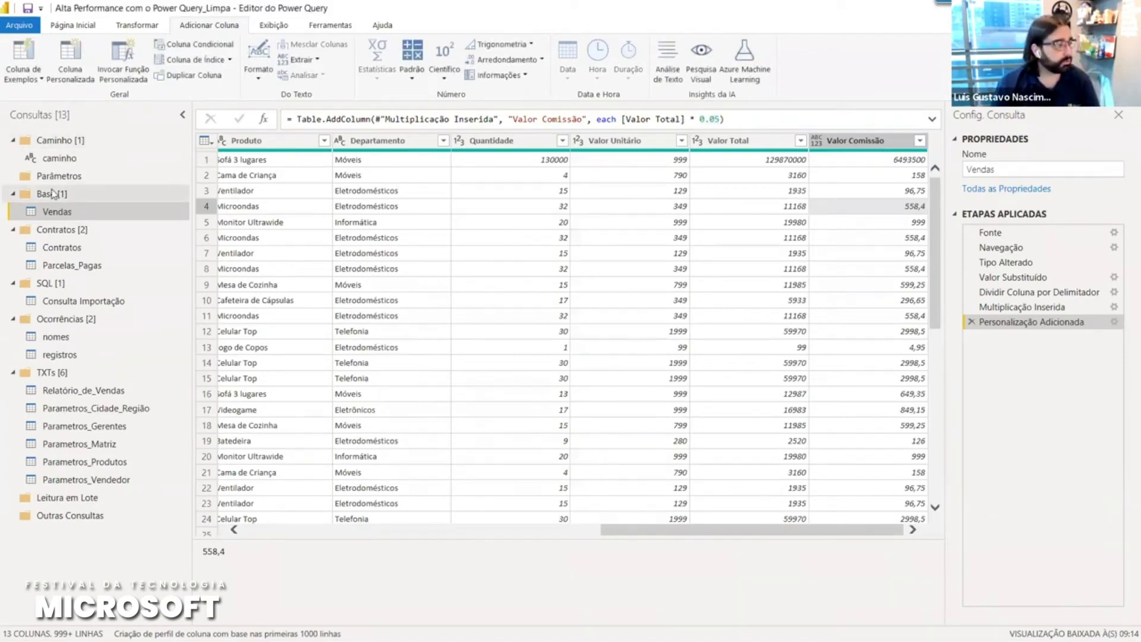
- Create a blank query inside the Parâmetros group
left_click(58, 179)
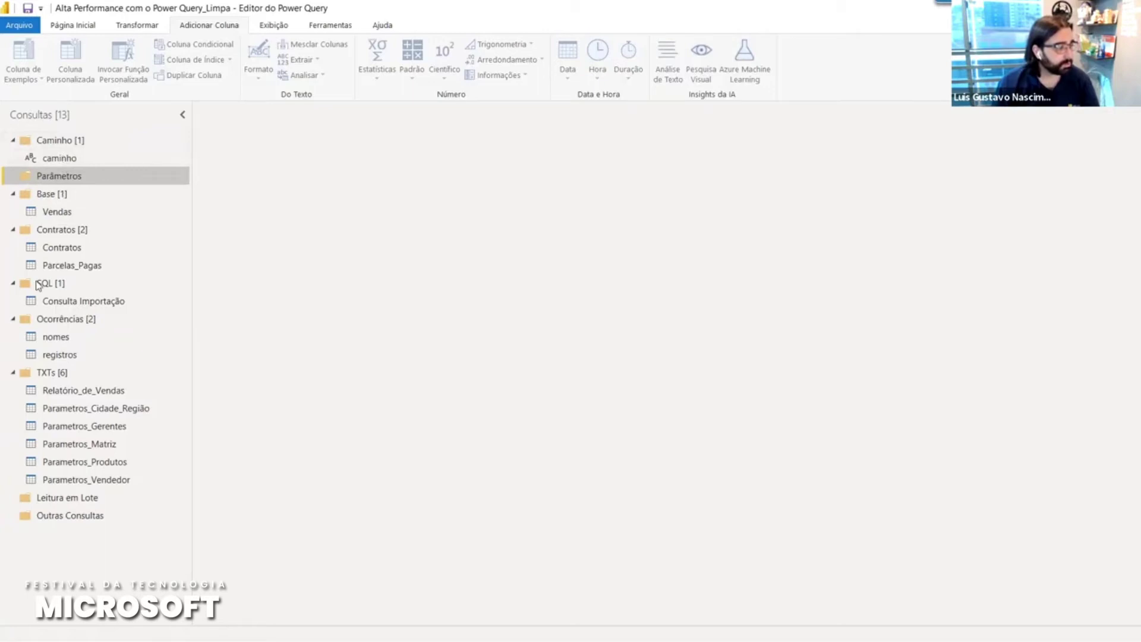
right_click(42, 538)
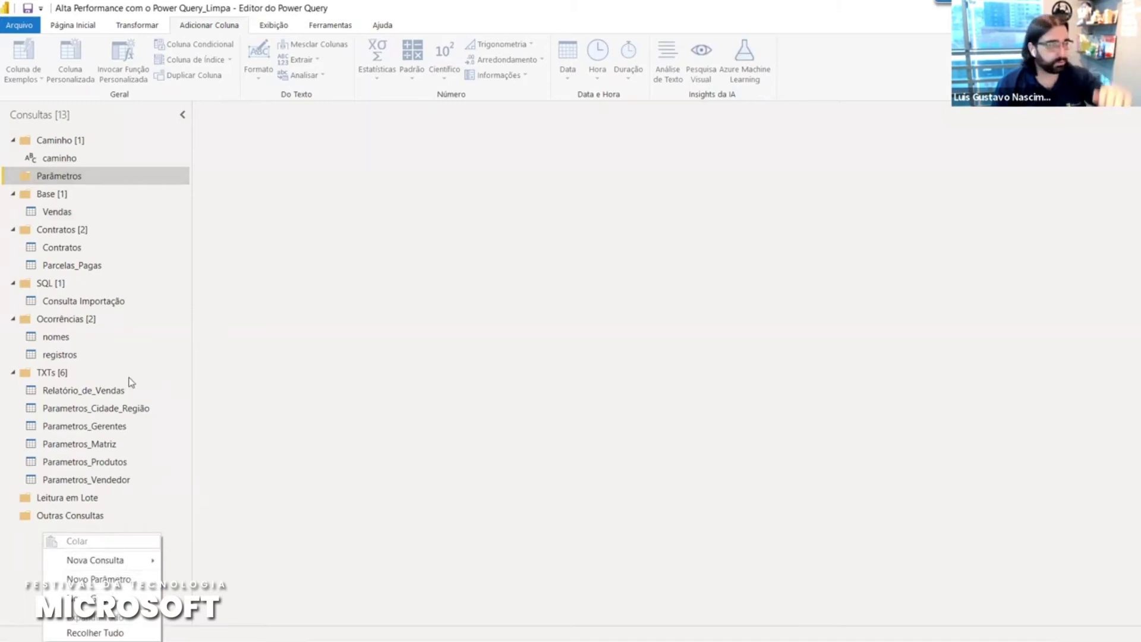
left_click(54, 162)
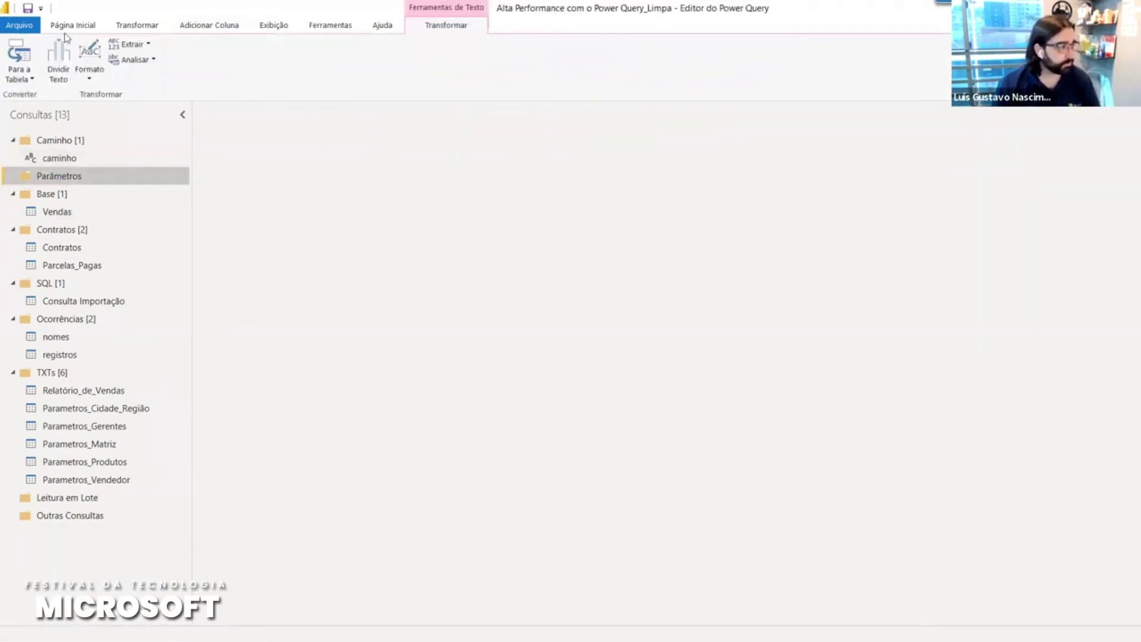
left_click(85, 27)
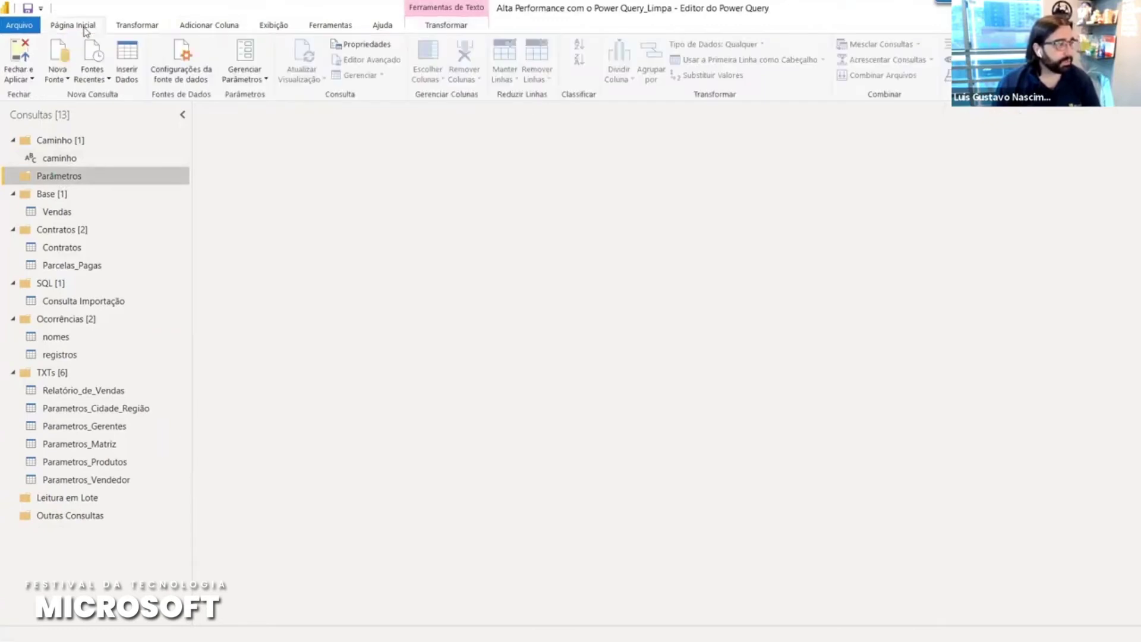
left_click(67, 78)
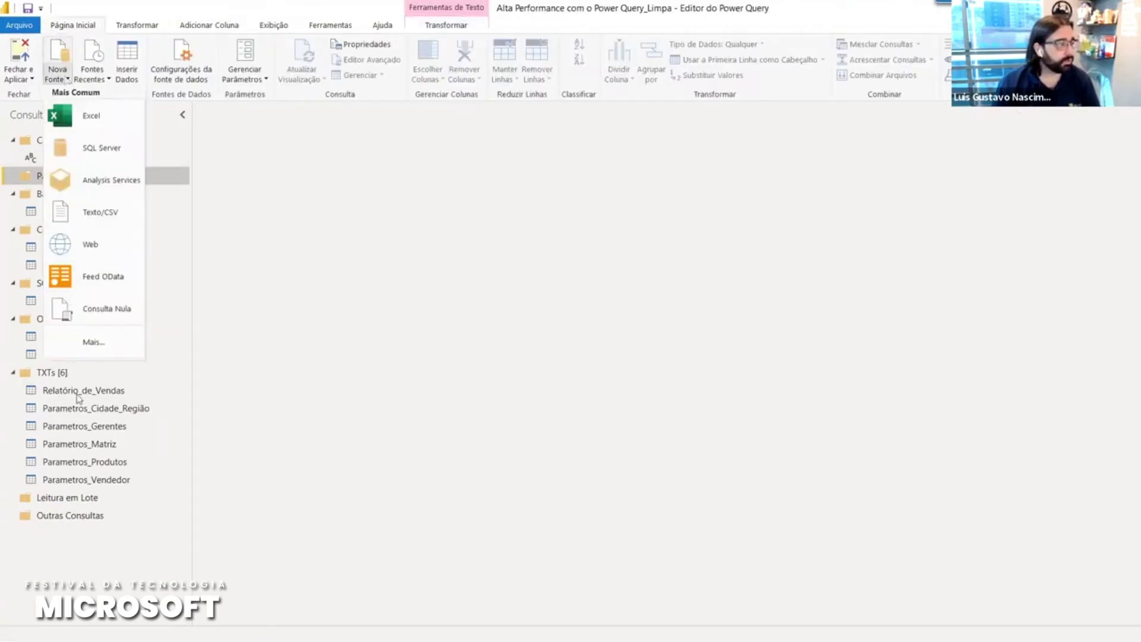
left_click(115, 310)
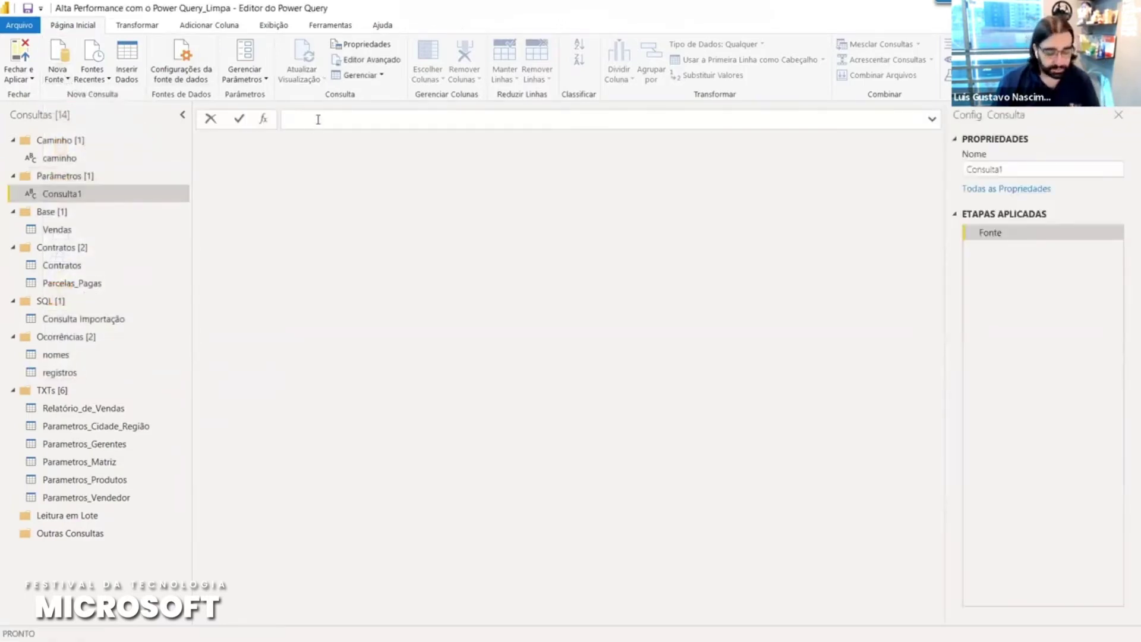
- Try 0.05 in the new query's formula, replace it with 5 and apply it
type("0.05")
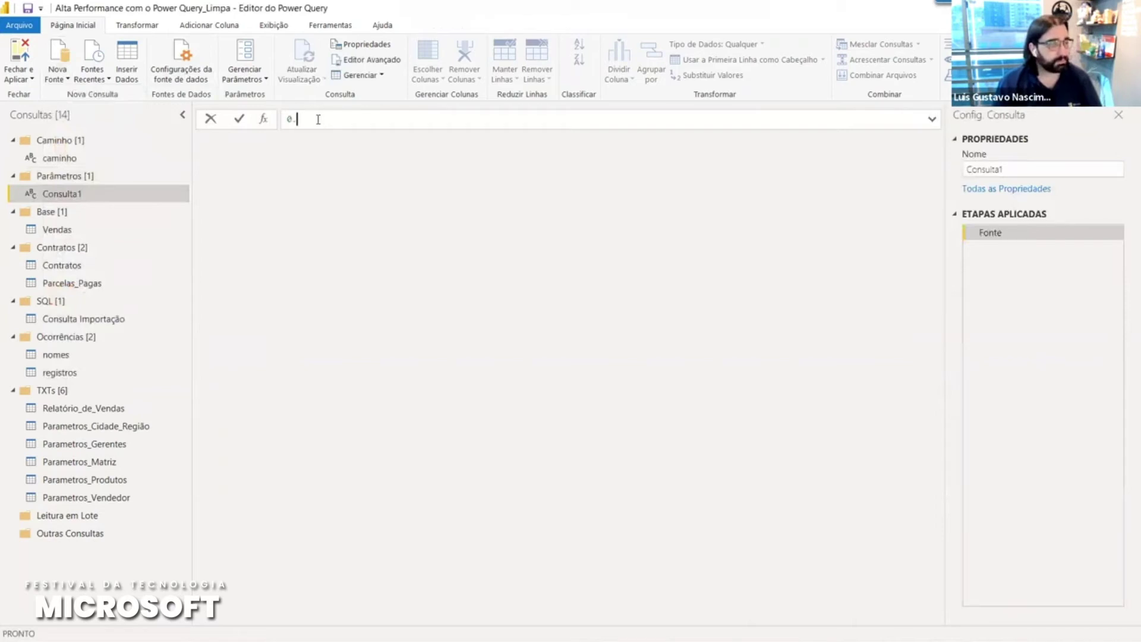
key("BackSpace")
key("BackSpace")
key("BackSpace")
key("BackSpace")
type("5")
key("Return")
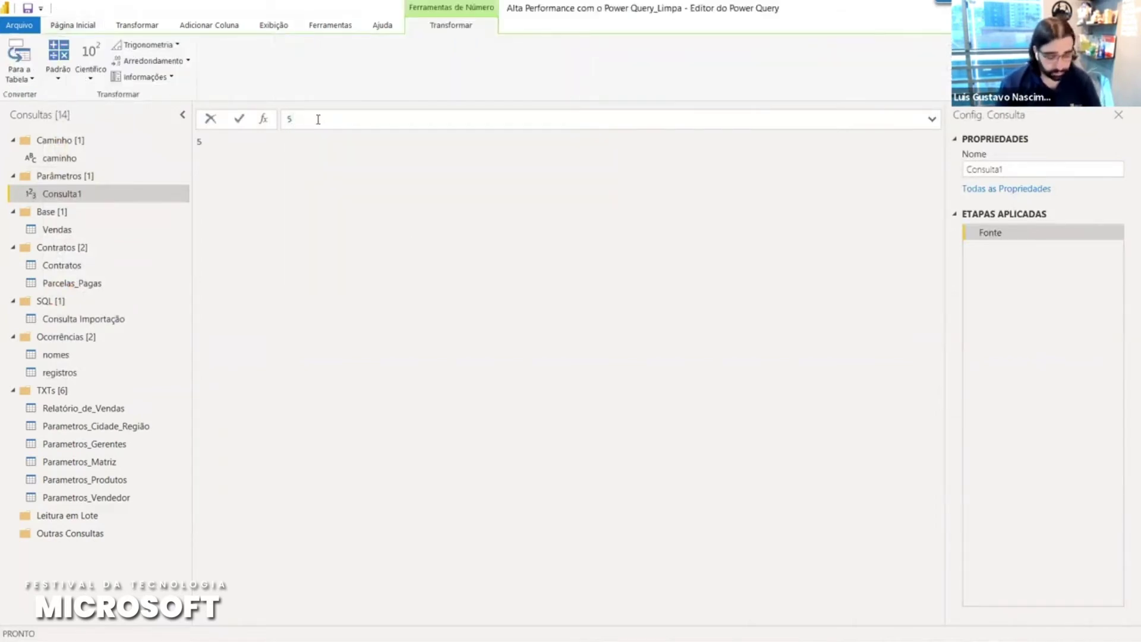
- Try replacing the value 5 with 0.05 in the Consulta1 formula, and clear the entry
key("BackSpace")
type("0.05")
key("BackSpace")
key("BackSpace")
key("BackSpace")
key("BackSpace")
key("BackSpace")
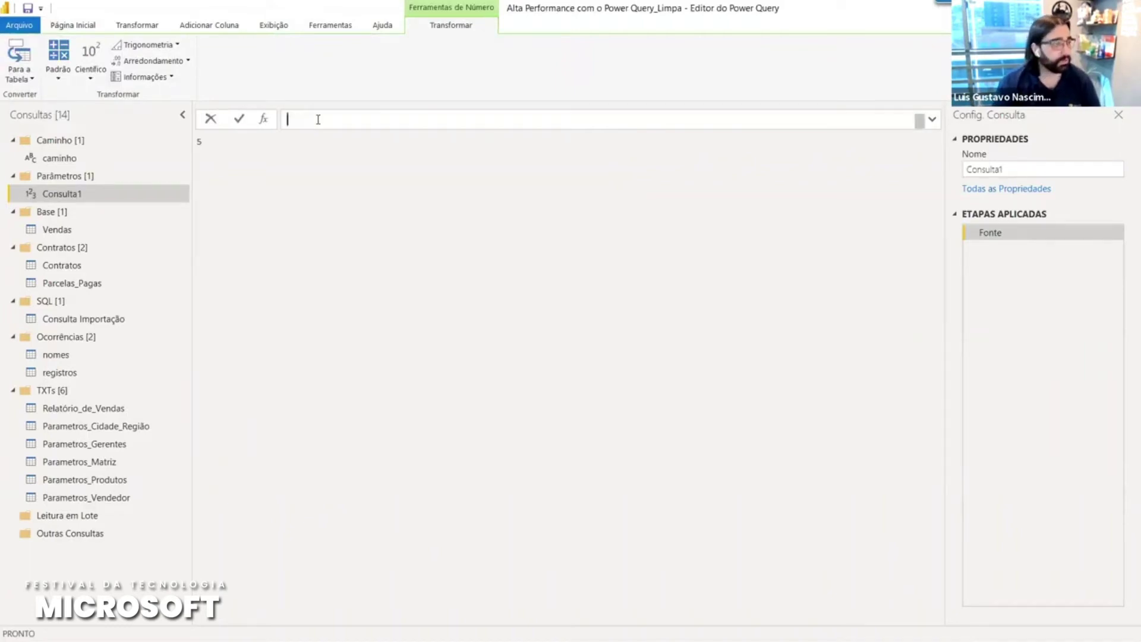
- Enter =0,05 with a decimal comma as the Consulta1 formula and apply it
type("=0,05")
key("BackSpace")
key("BackSpace")
key("BackSpace")
key("BackSpace")
key("BackSpace")
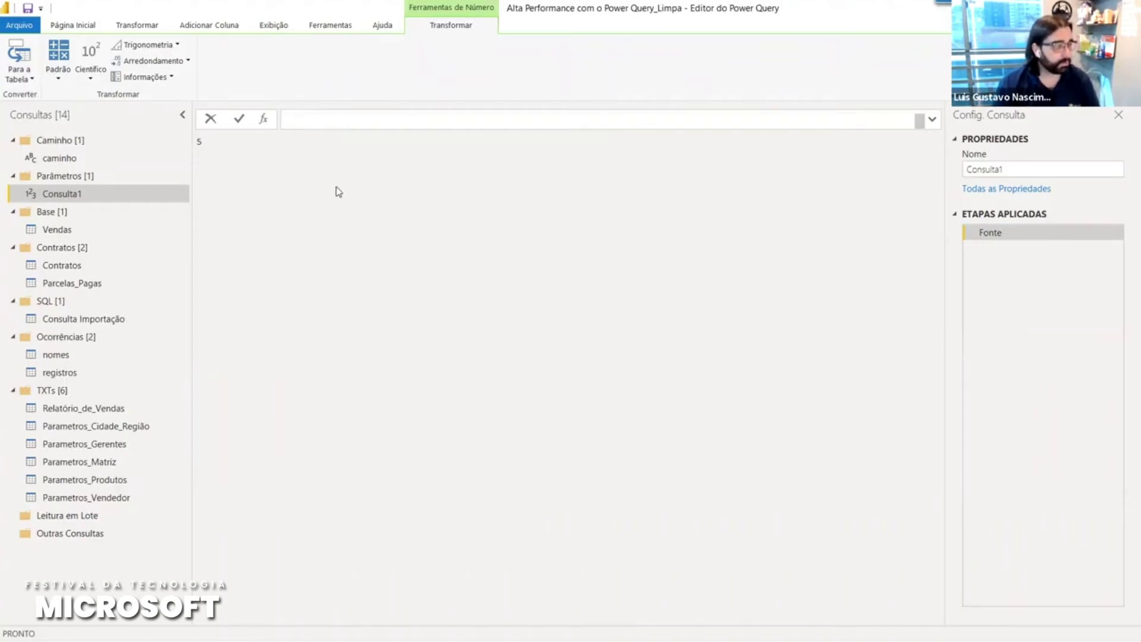
type("=0,05")
key("Return")
- Replace the decimal comma in the Consulta1 formula with a point to make it =0.05
left_click(331, 120)
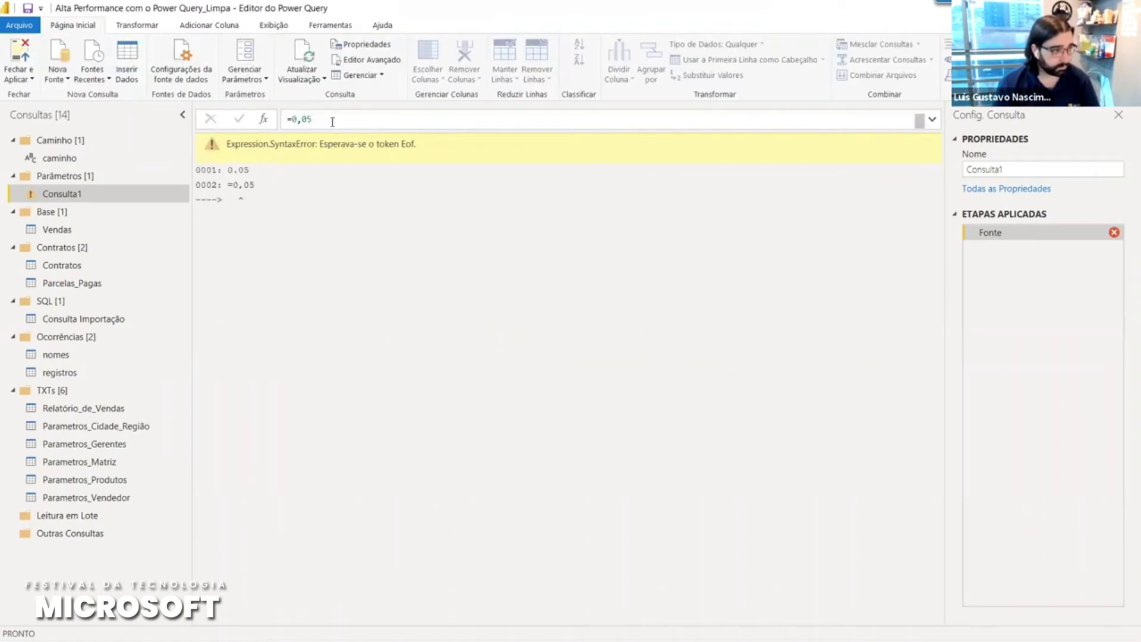
key("Left")
key("Left")
key("Left")
key("Delete")
type(".")
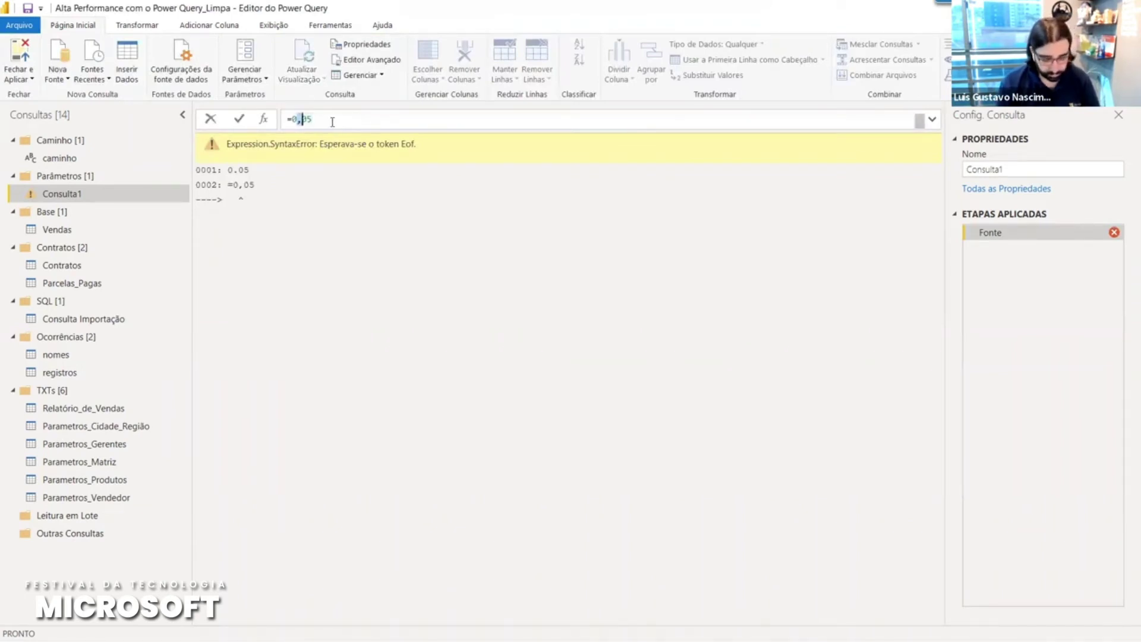
- Try the formula =0.05 in the Consulta1 query, with and without its equals sign
key("Return")
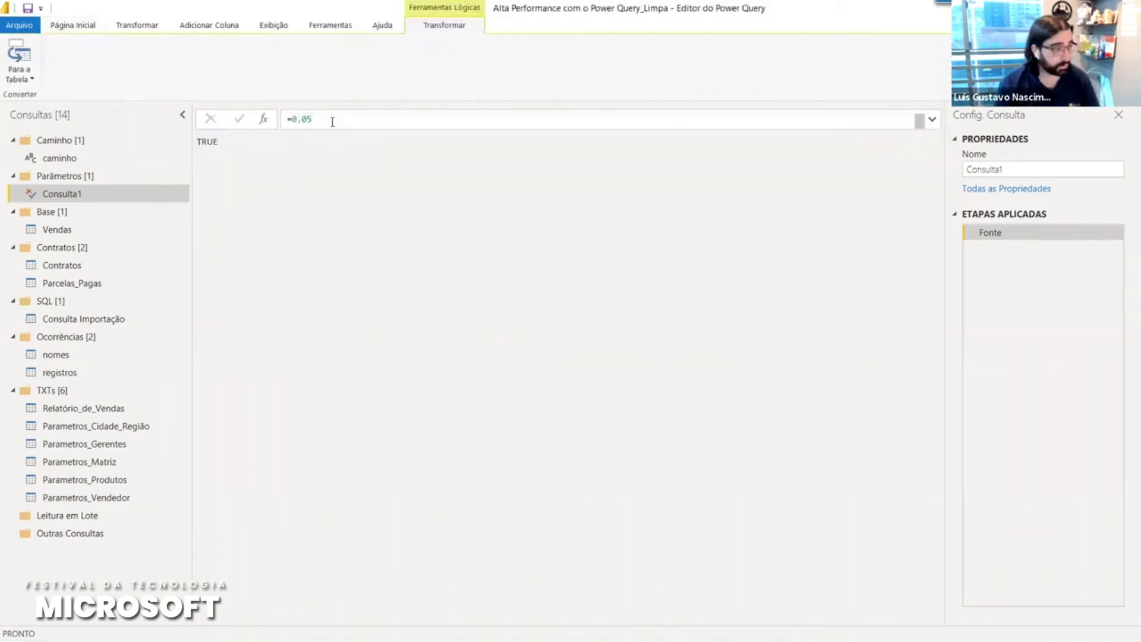
left_click(332, 122)
key("Left")
key("Left")
key("Left")
key("Left")
key("Left")
key("Delete")
key("Return")
- Try a comma as the decimal separator in the Consulta1 formula, entering it as 0,05
left_click(332, 121)
key("Left")
key("Left")
key("BackSpace")
type(",")
key("Return")
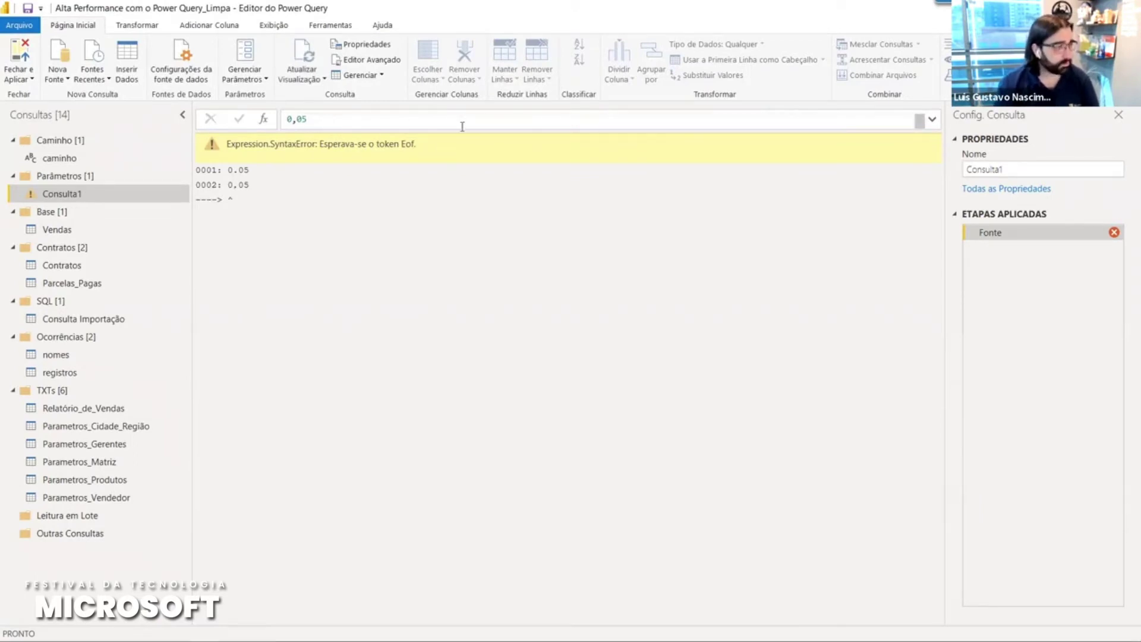
- Replace the Consulta1 formula with = 0.05 and try it again with a decimal comma as = 0,05
left_click_drag(361, 121, 266, 122)
type("= 0.05")
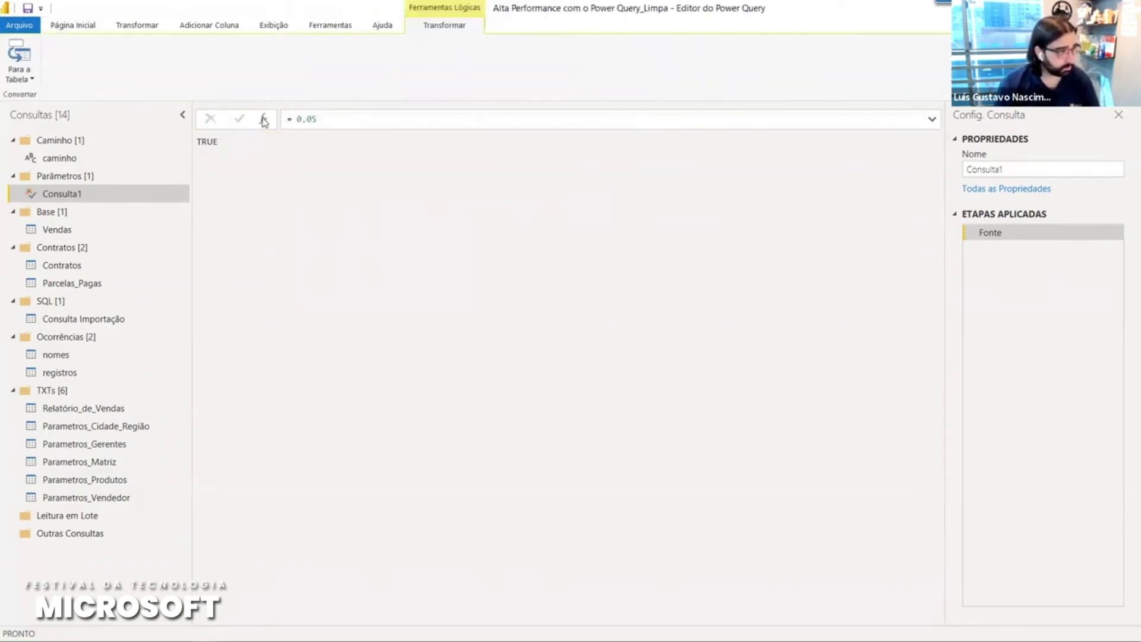
left_click(311, 119)
key("Left")
key("BackSpace")
type(",")
key("Return")
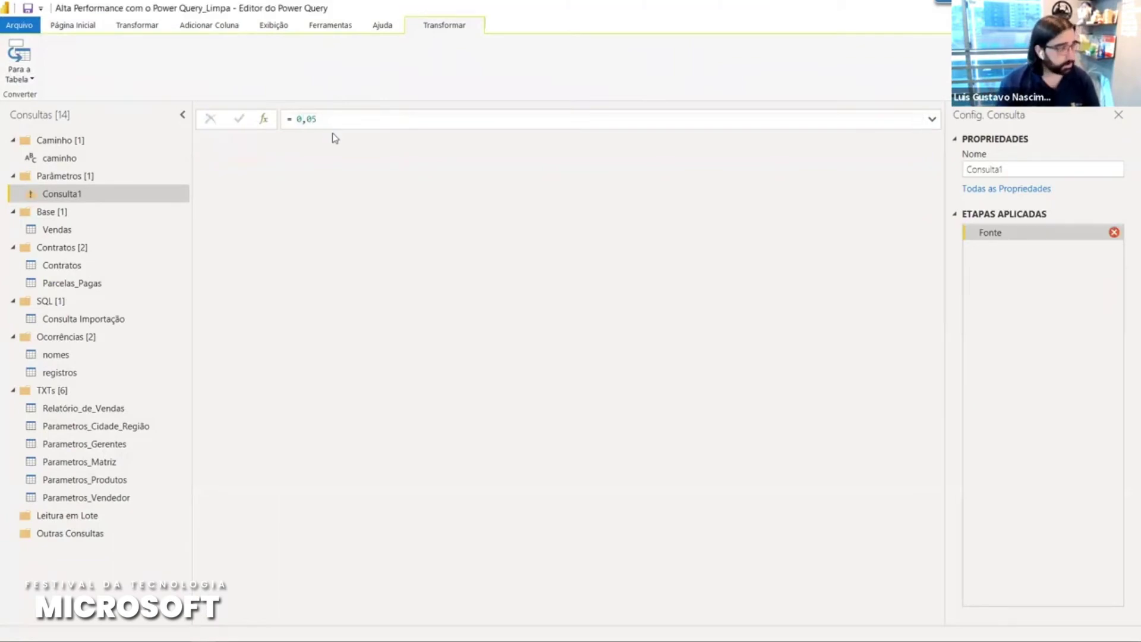
left_click(493, 118)
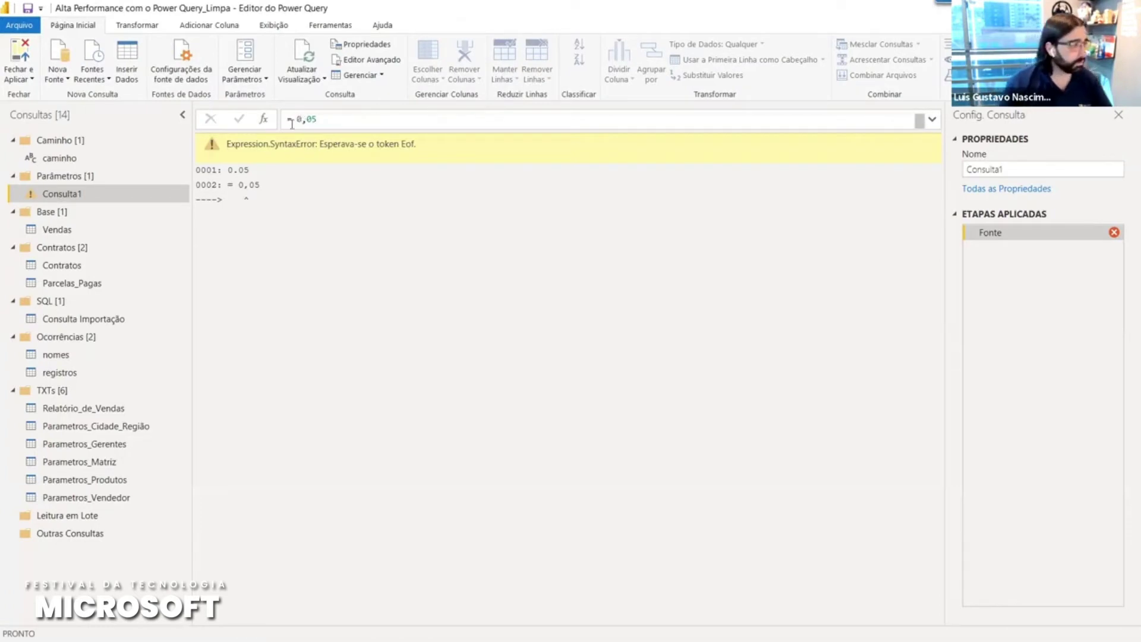
- Change the decimal comma in the Consulta1 formula to a point so it reads = 0.05
left_click(340, 123)
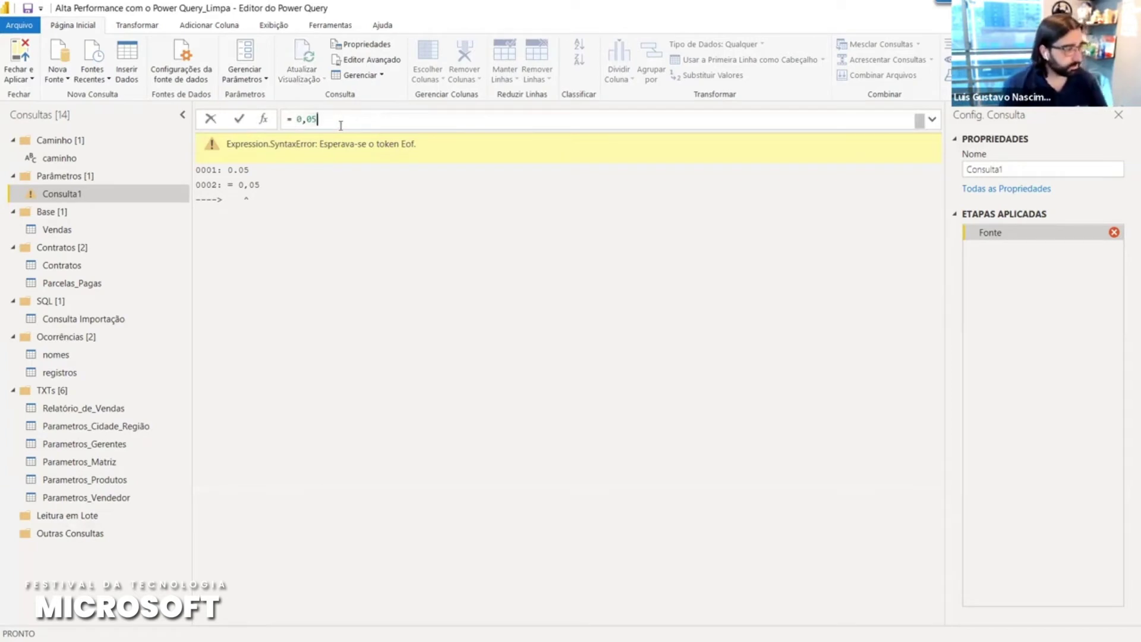
key("Left")
key("Left")
key("Left")
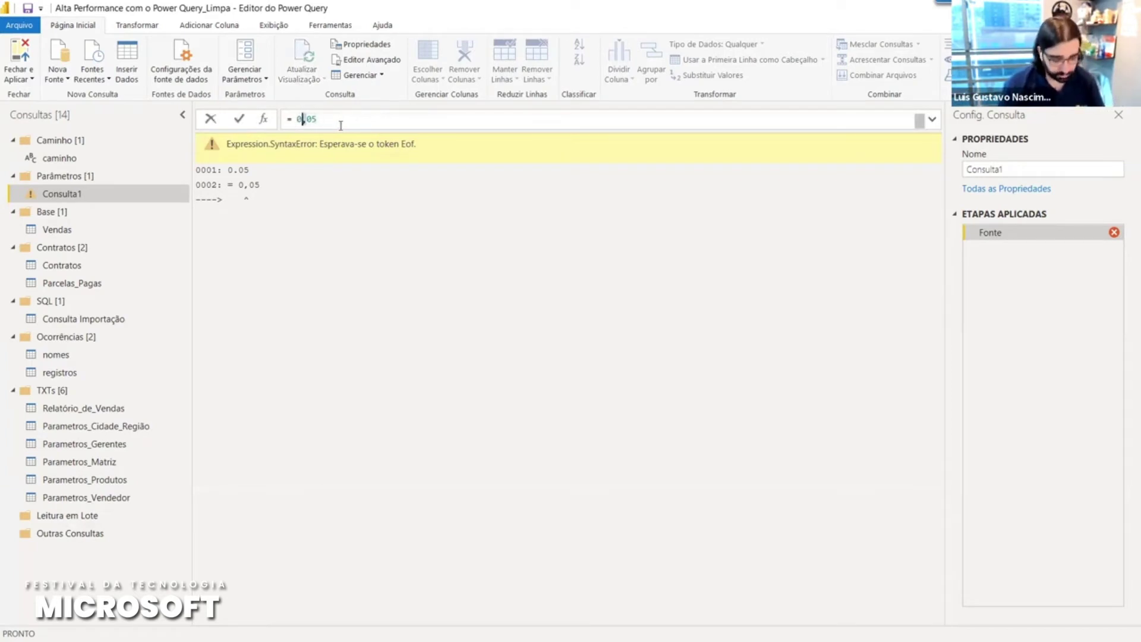
type(".")
key("Return")
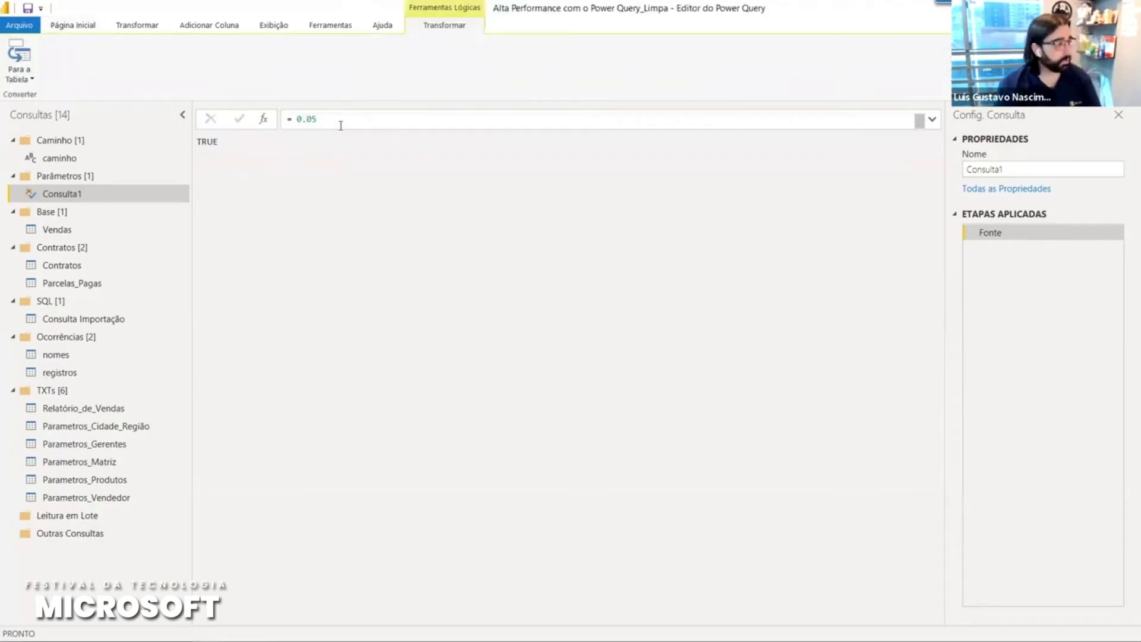
- Try the Consulta1 formula as plain 0.05 by removing the equals sign and the space after it
left_click(293, 118)
key("BackSpace")
key("BackSpace")
left_click(238, 119)
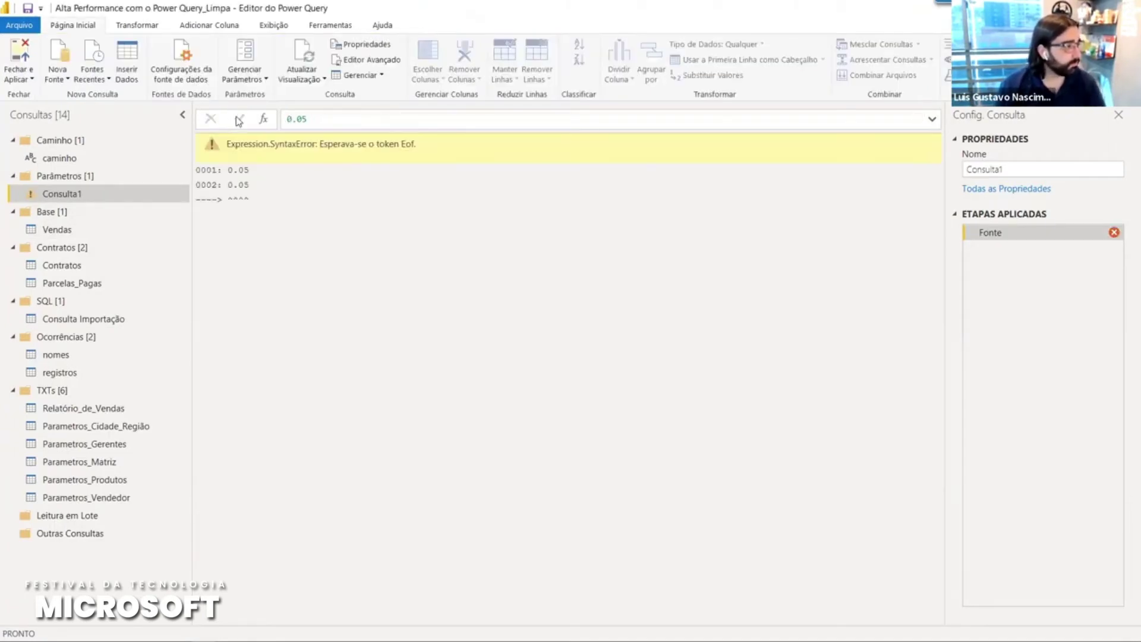
- Delete the Consulta1 query and create a new blank query in the Parâmetros group
right_click(64, 195)
left_click(125, 231)
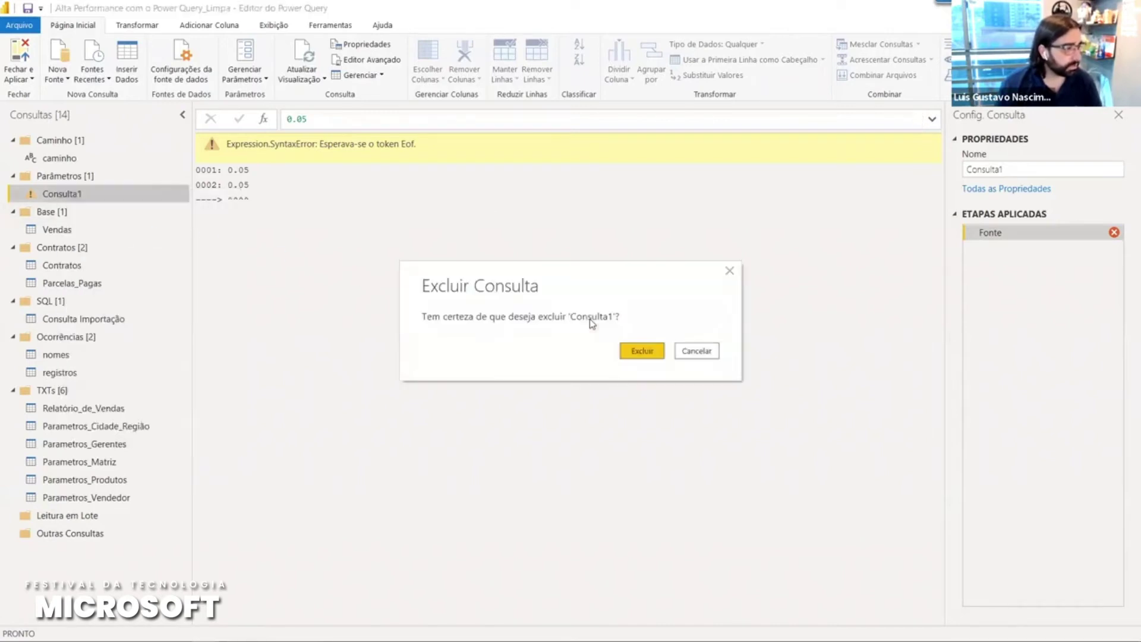
left_click(645, 353)
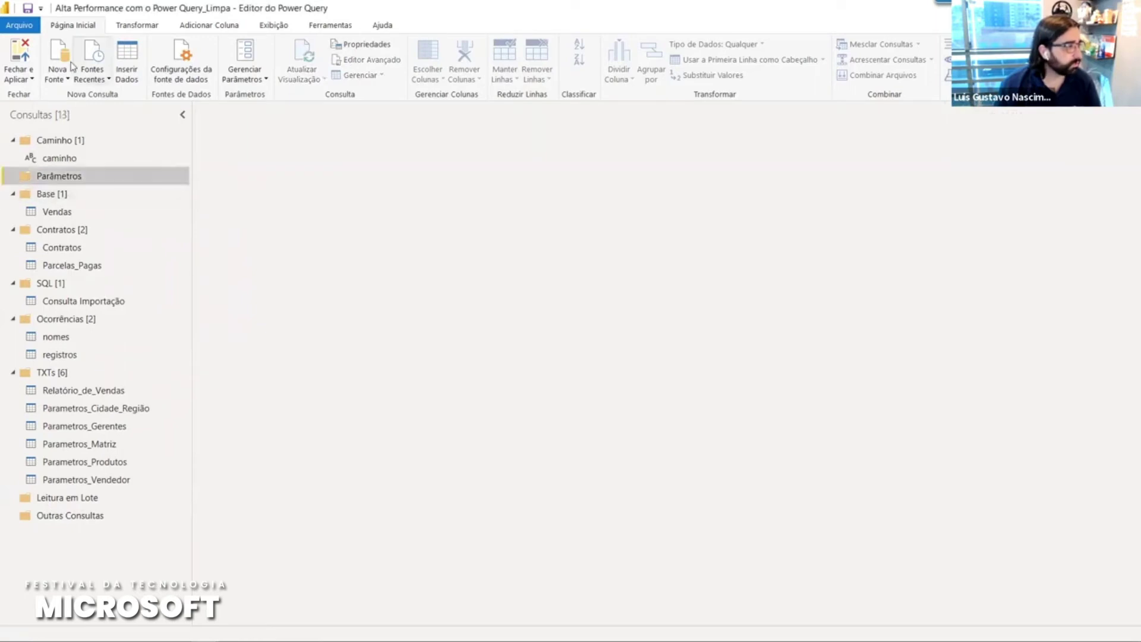
left_click(60, 77)
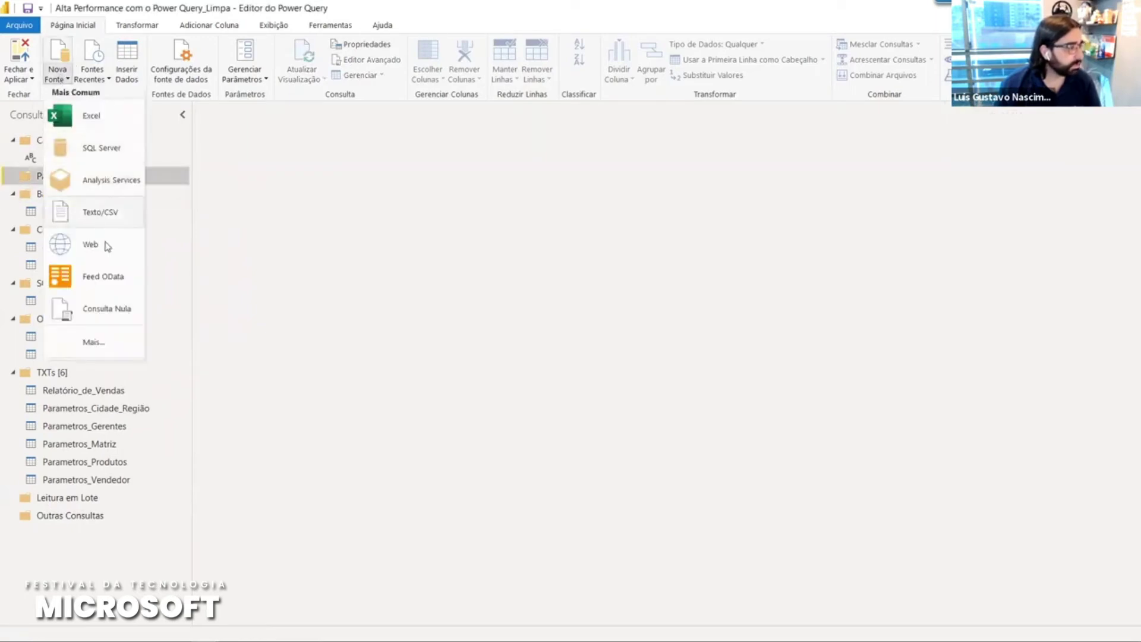
left_click(110, 313)
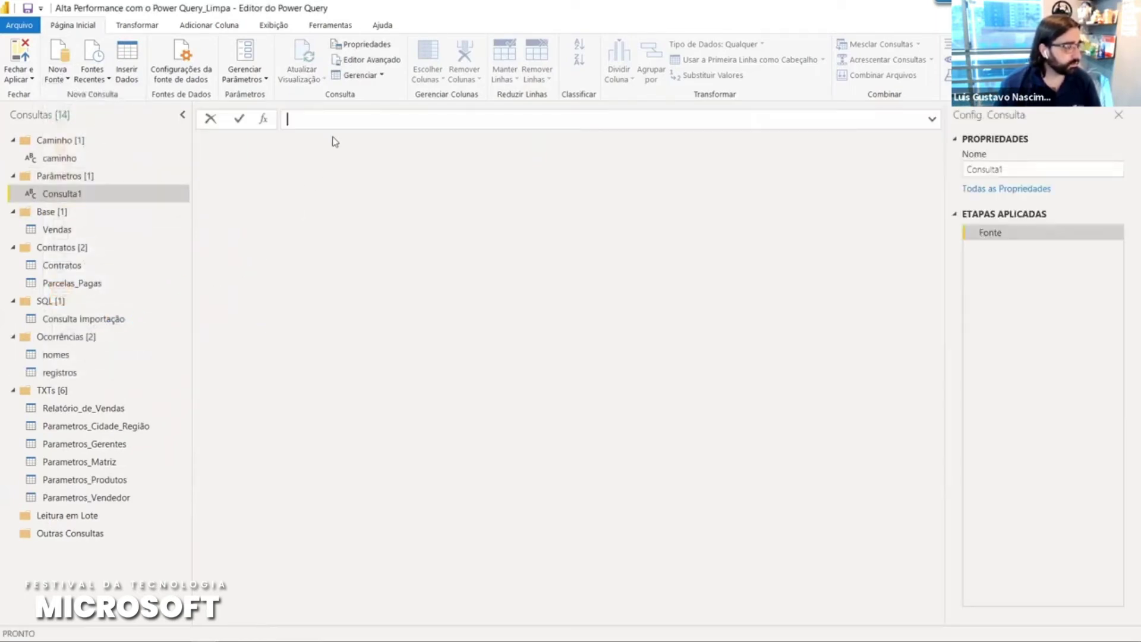
type("0.05")
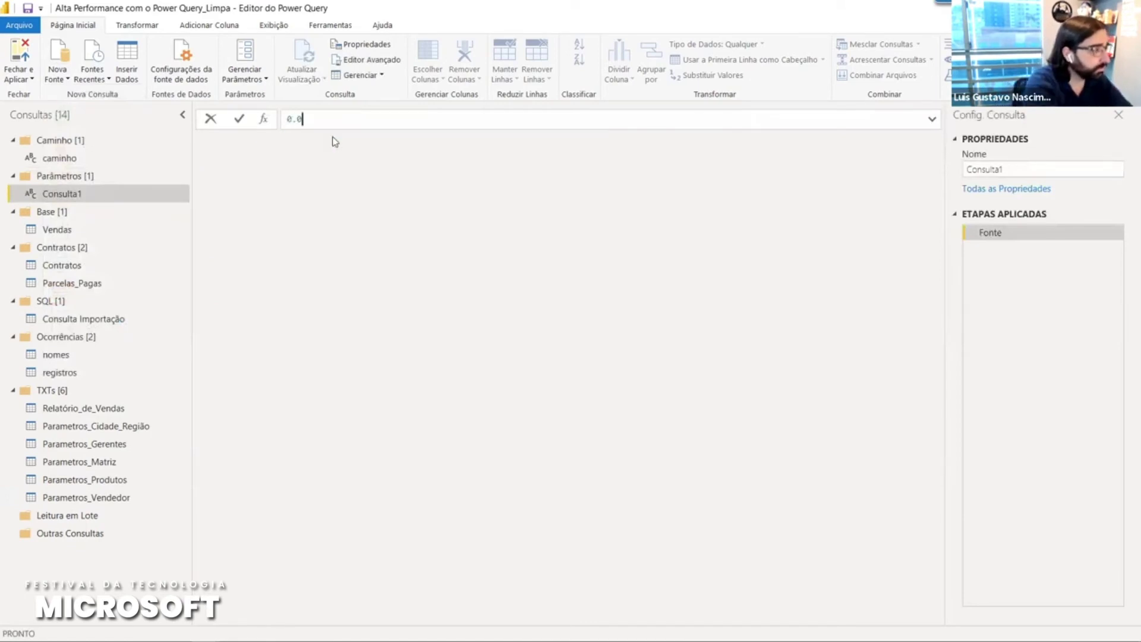
key("BackSpace")
key("BackSpace")
key("BackSpace")
key("BackSpace")
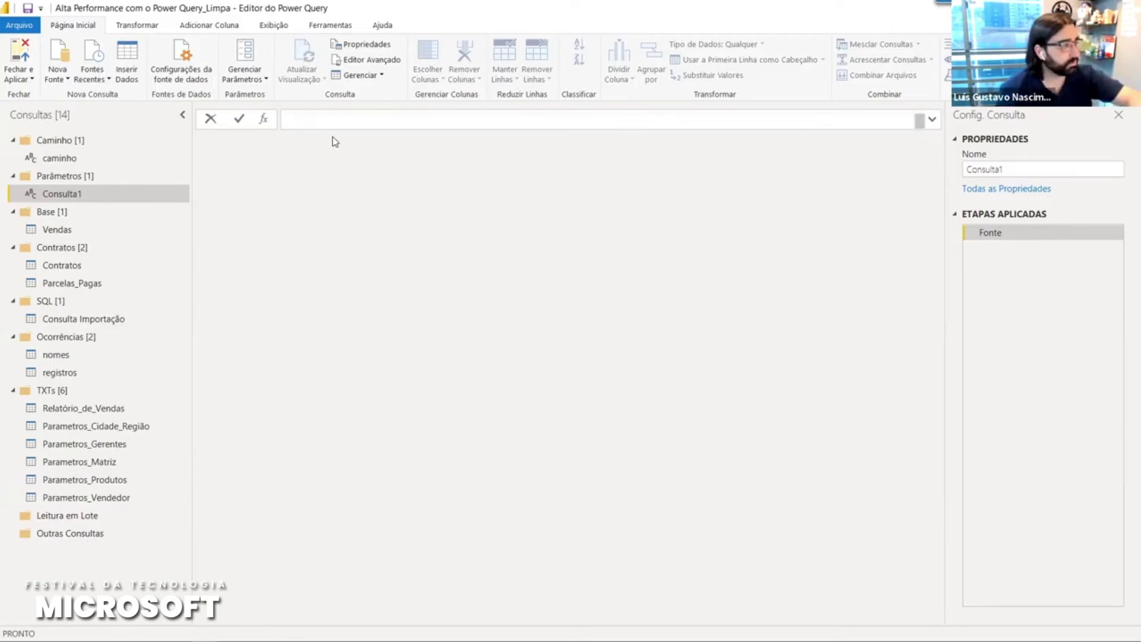
- Set the new blank query's value to 5 and rename the query as imposto
type("5")
key("Return")
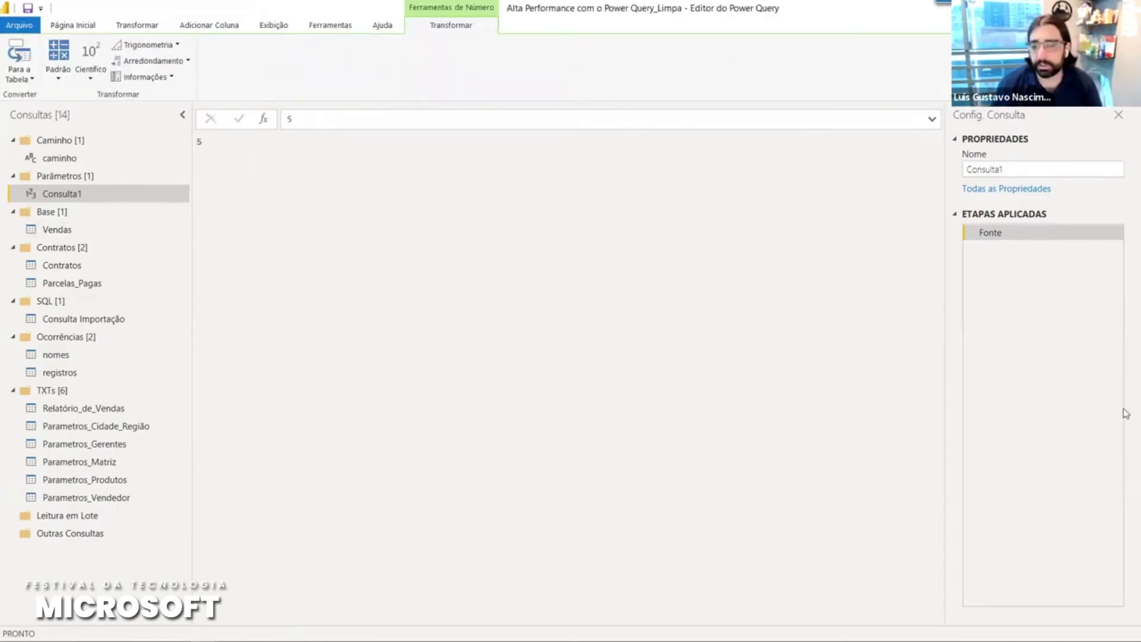
left_click(39, 184)
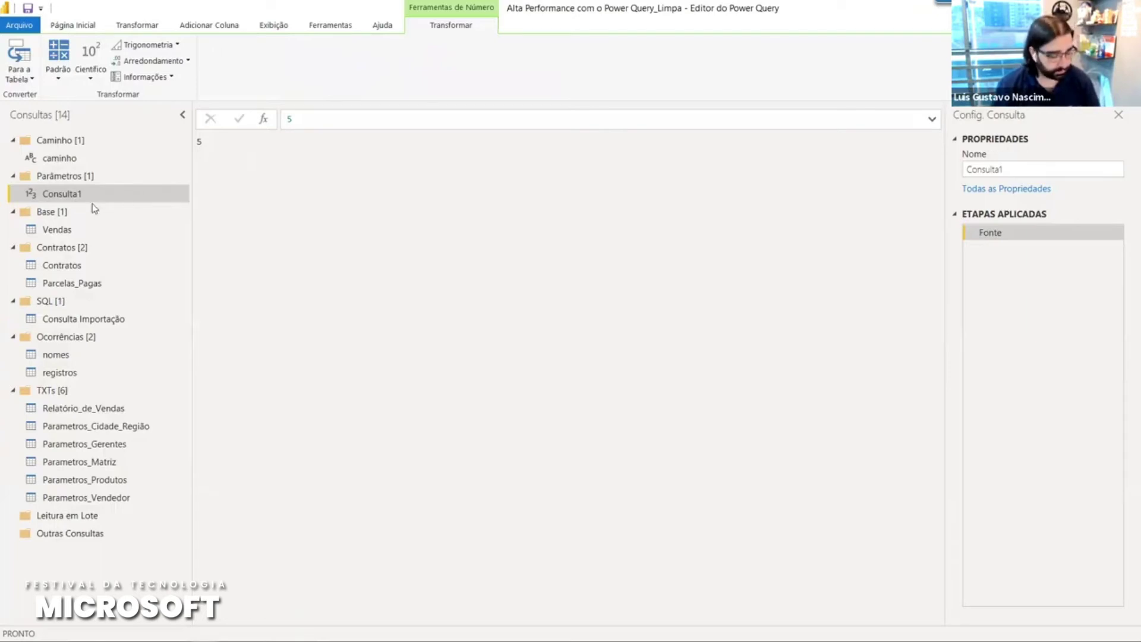
left_click(332, 120)
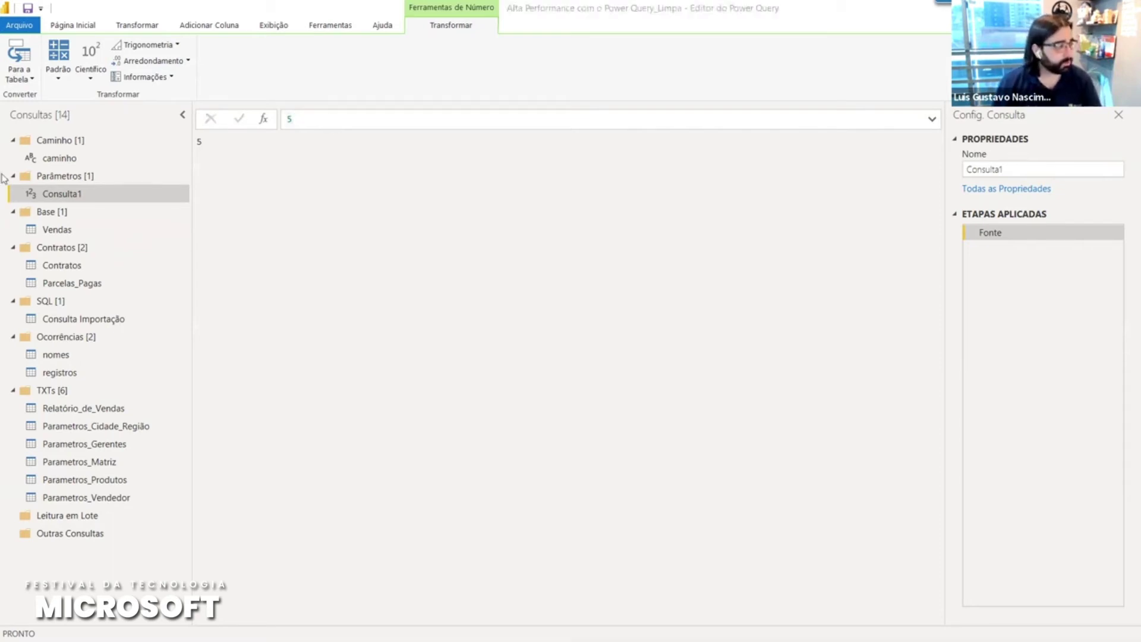
double_click(62, 195)
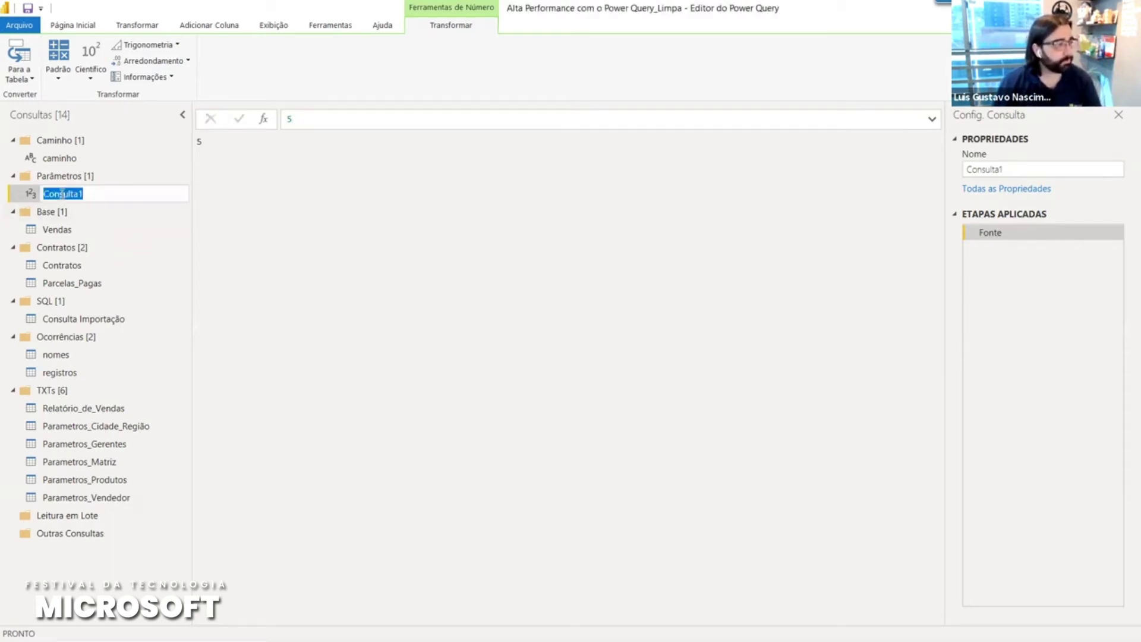
type("imposto")
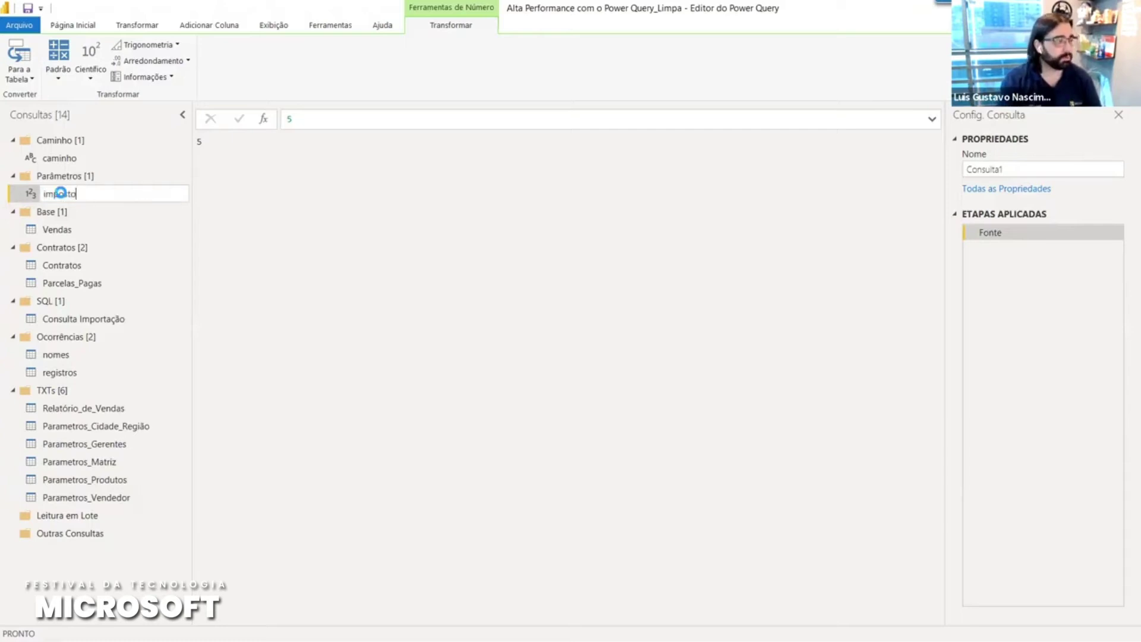
key("Return")
left_click(327, 123)
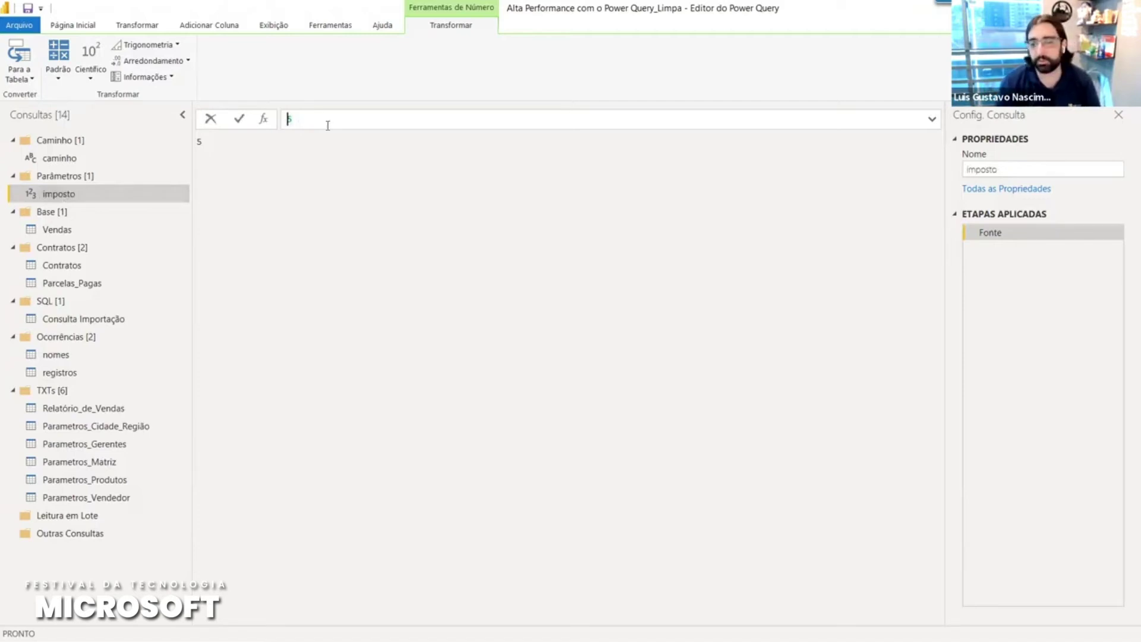
type("\"")
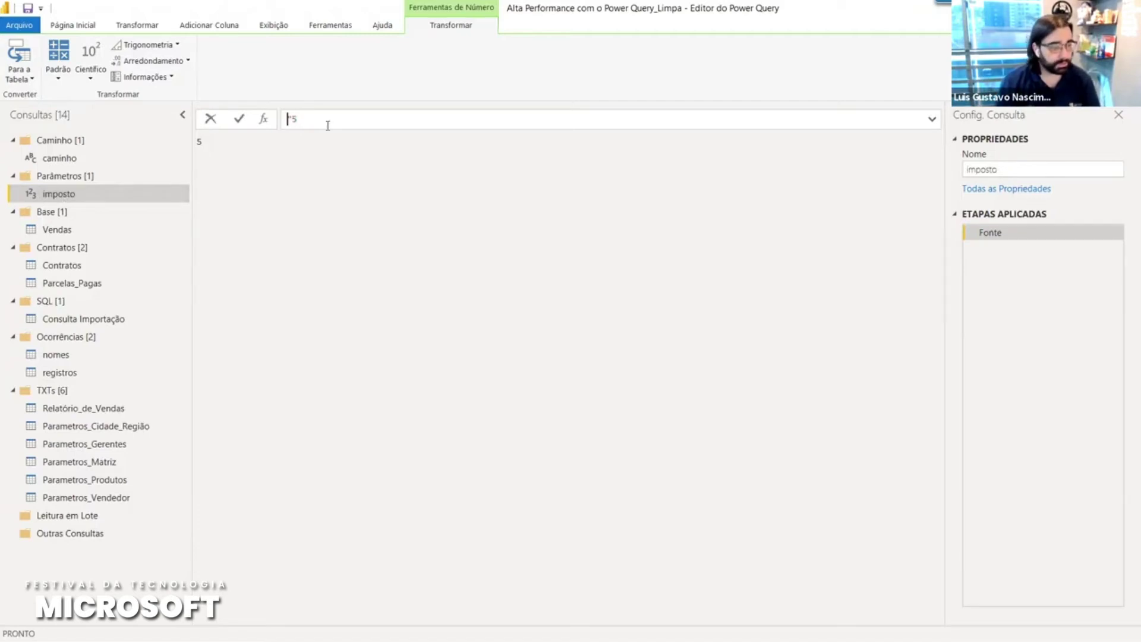
key("Right")
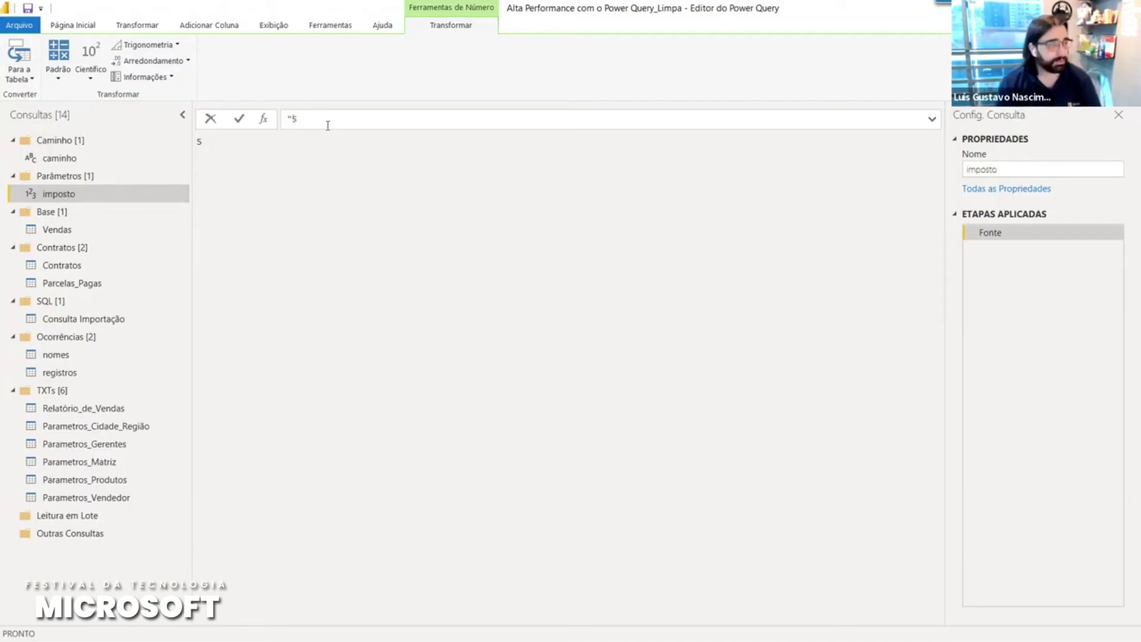
key("BackSpace")
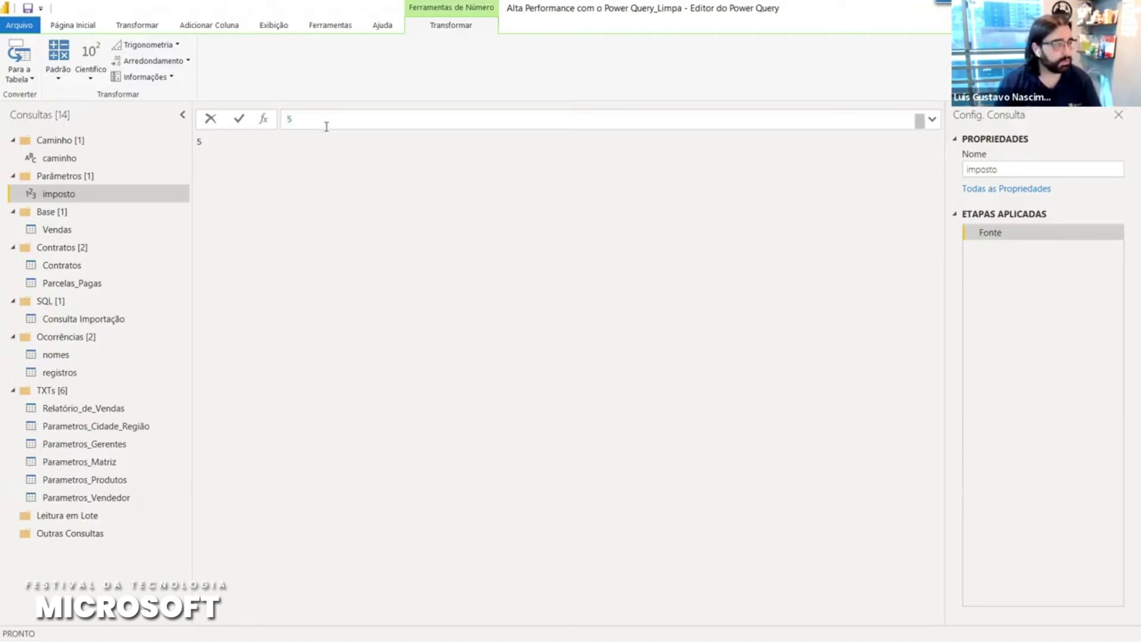
key("Return")
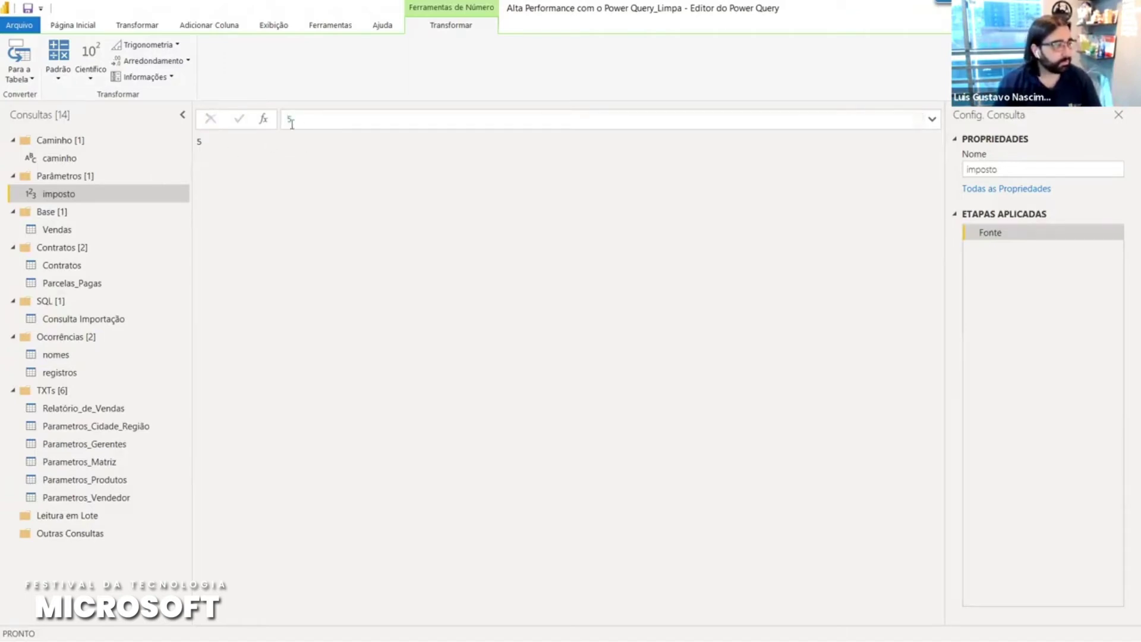
- In the Vendas query's Valor Comissão formula, replace the fixed 0.05 multiplier with the imposto parameter and check a computed value
left_click(83, 228)
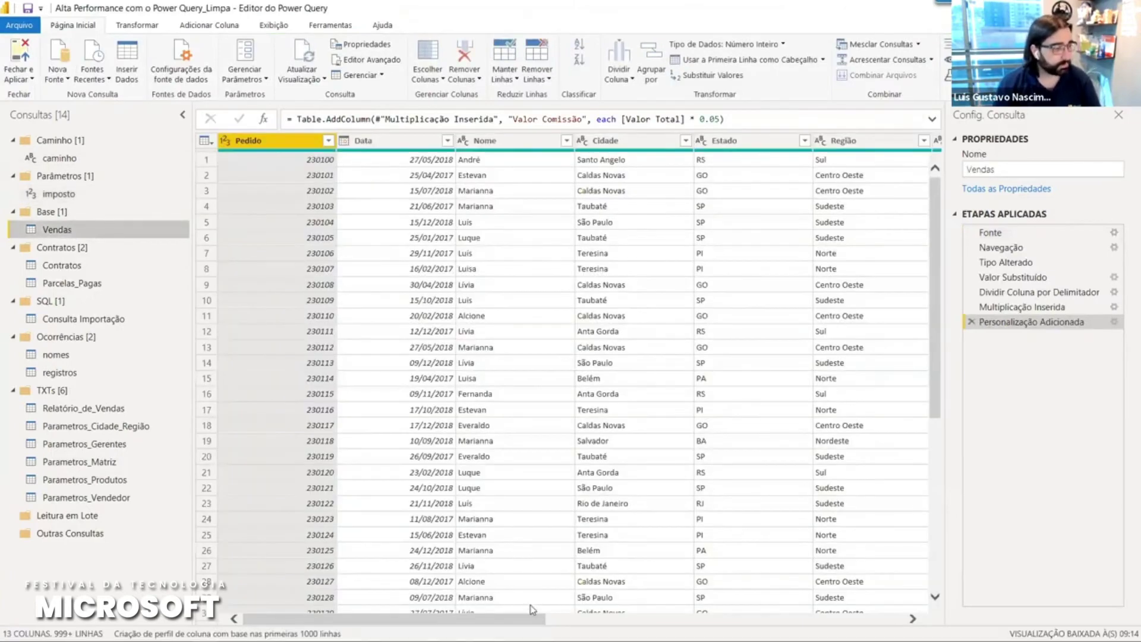
left_click_drag(530, 619, 889, 618)
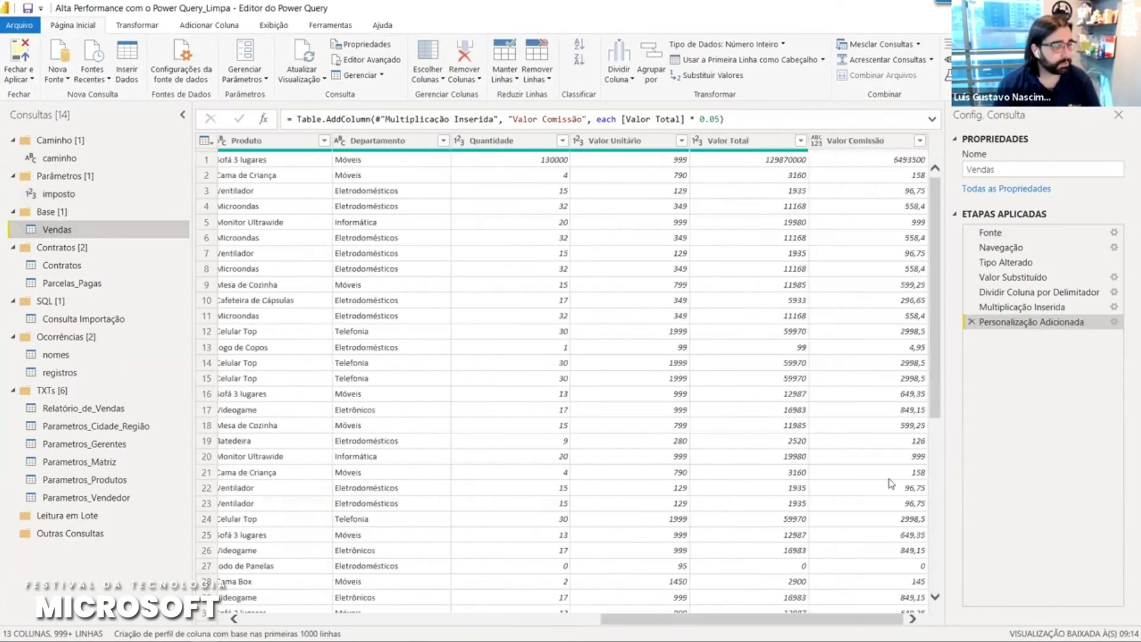
left_click(701, 116)
key("shift+Right")
key("shift+Right")
key("shift+Right")
key("shift+Right")
key("Delete")
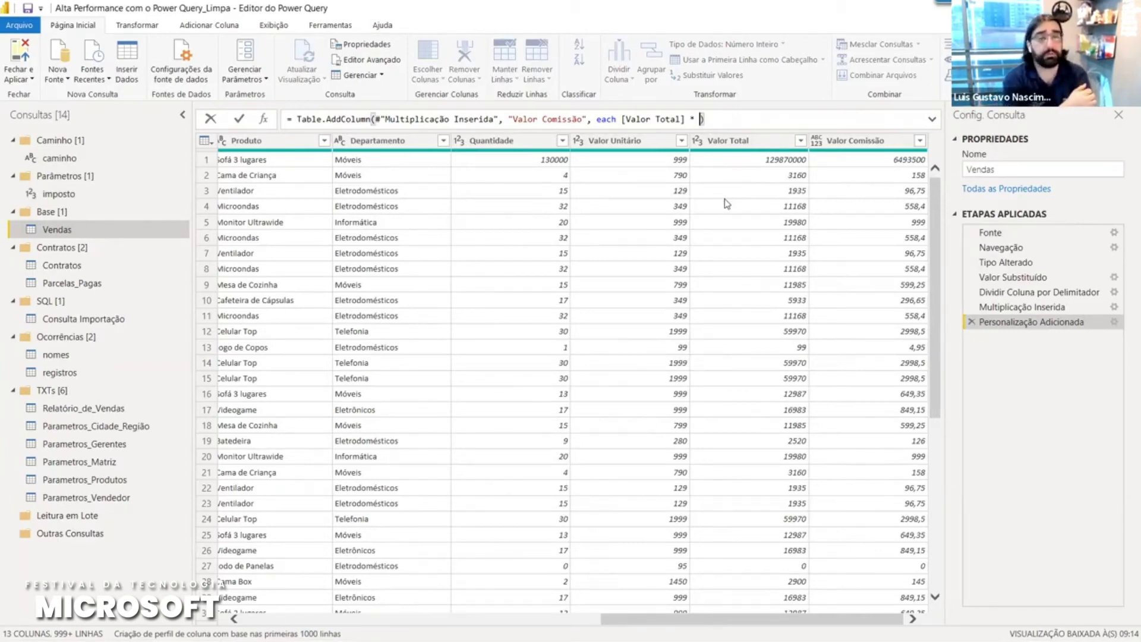
type("imposto")
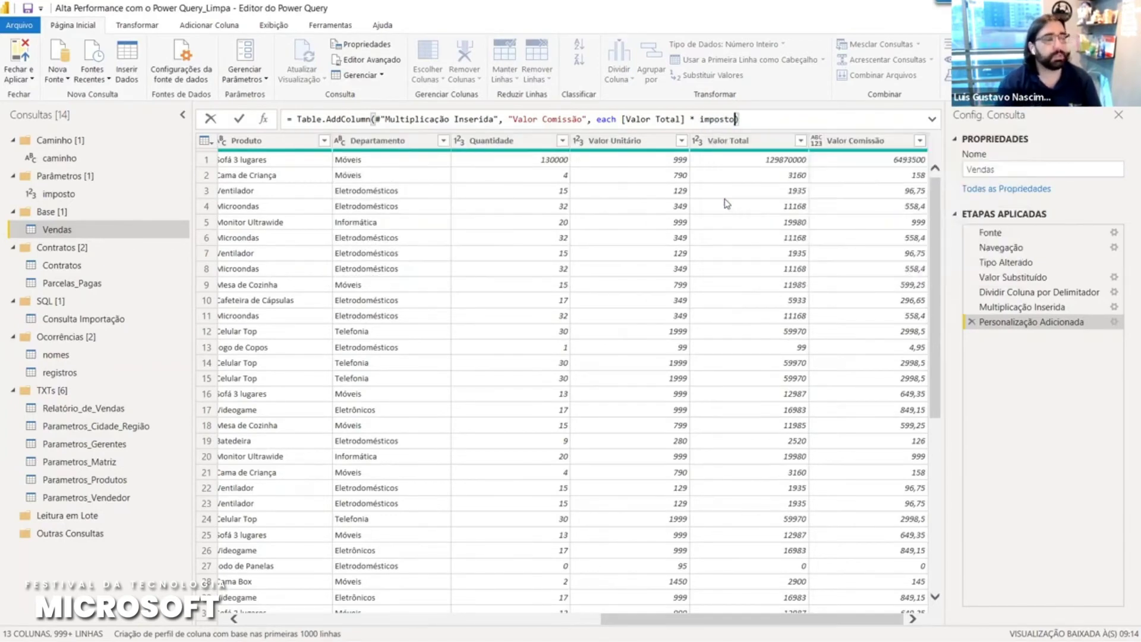
key("Return")
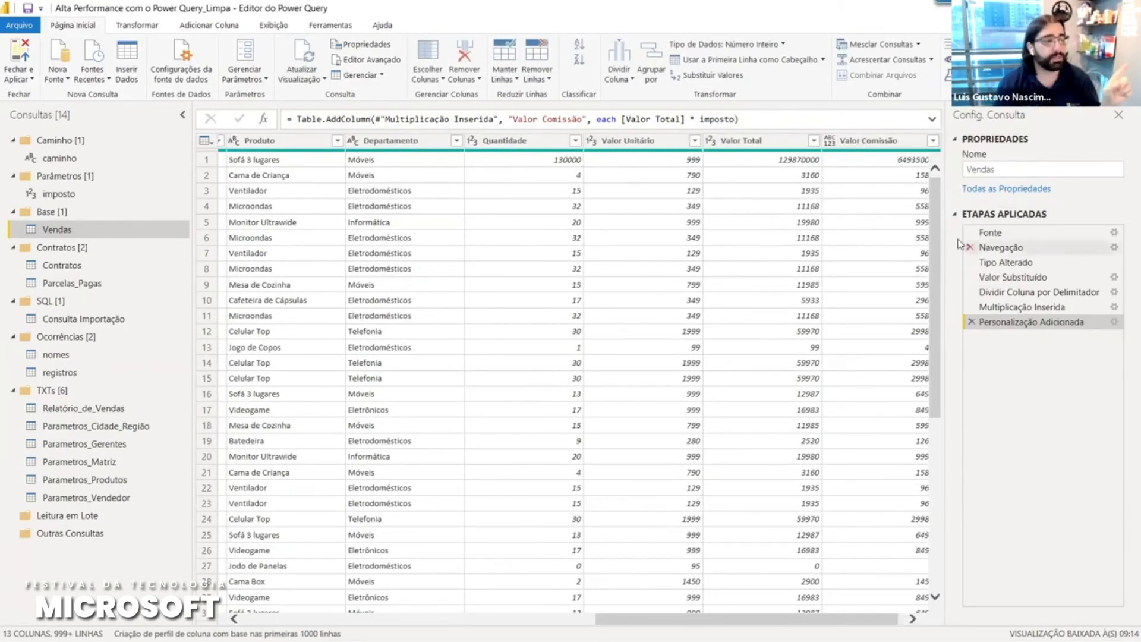
left_click(919, 206)
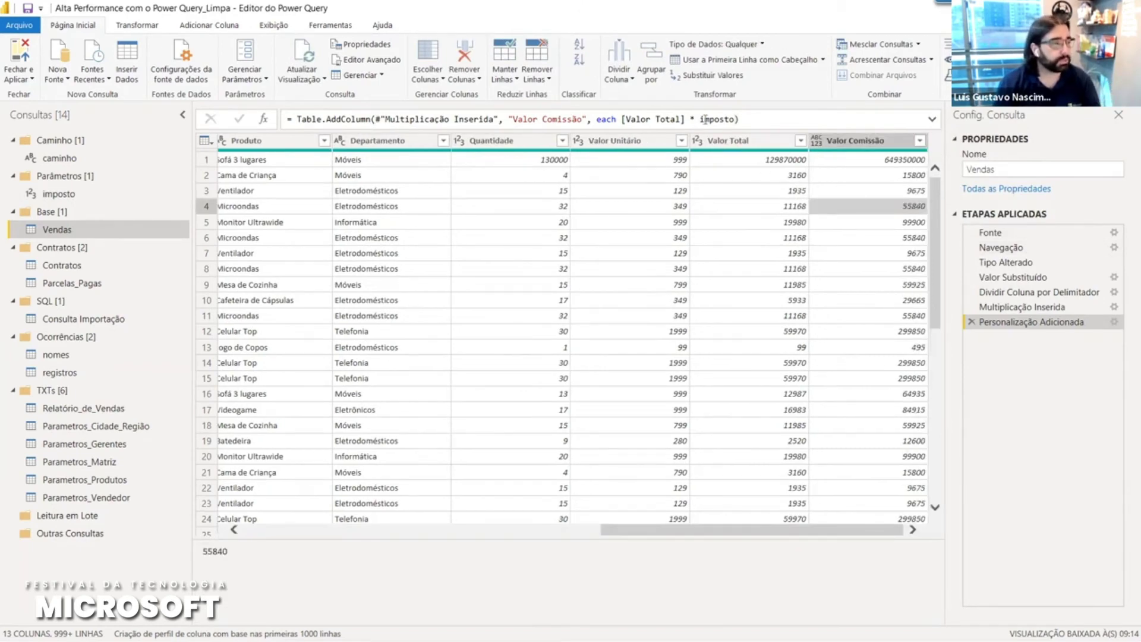
- Set the imposto query's value to 0,05
left_click(63, 193)
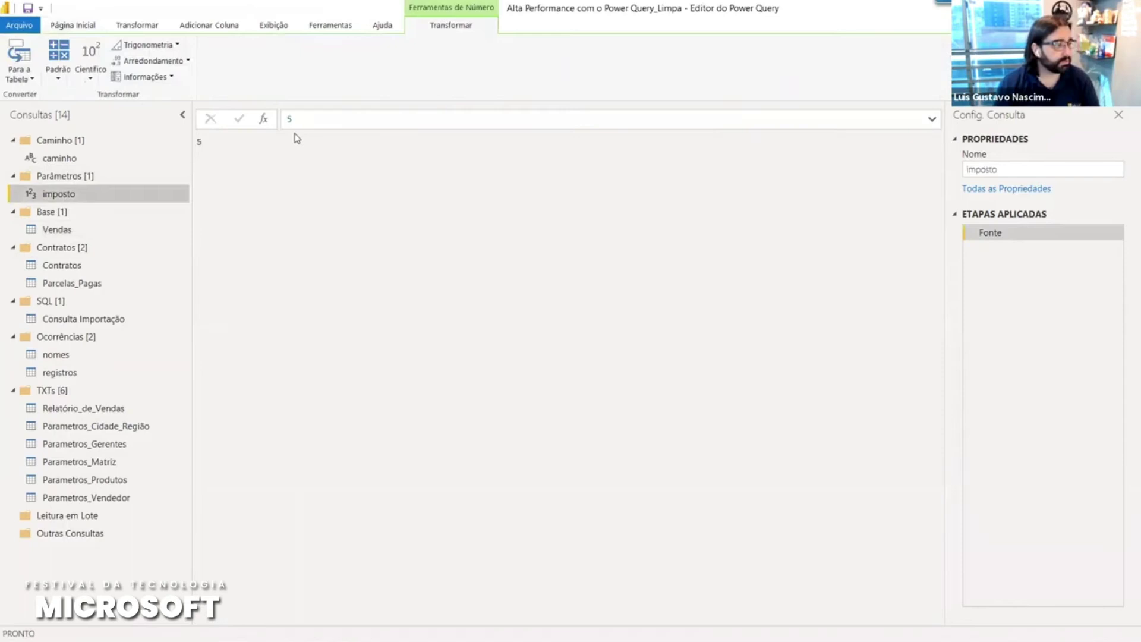
left_click(311, 120)
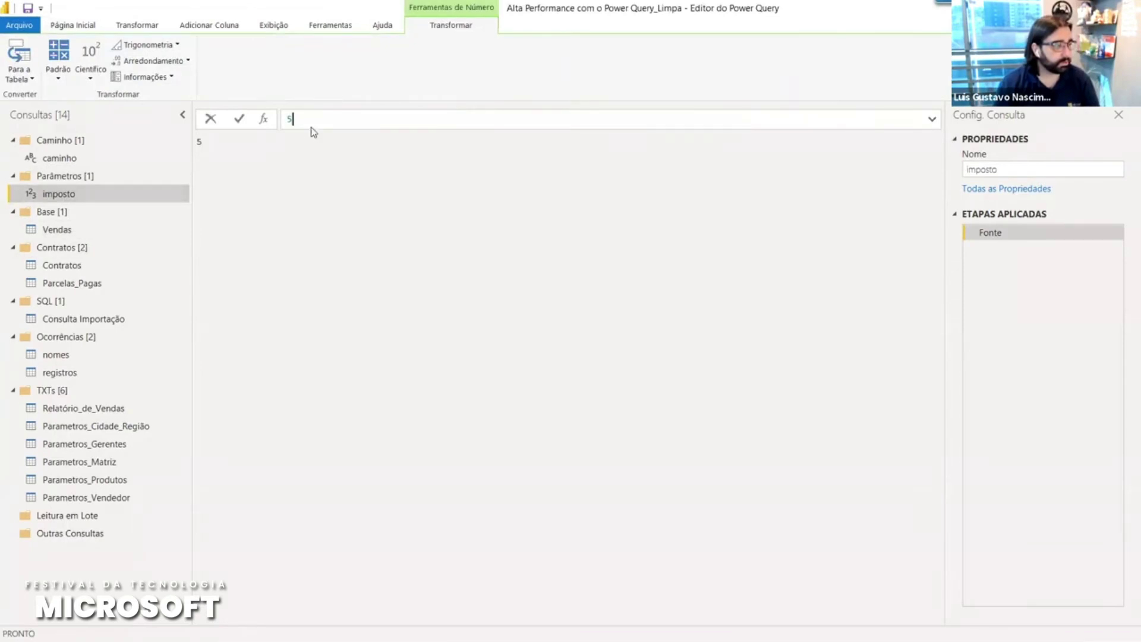
key("Home")
type("=")
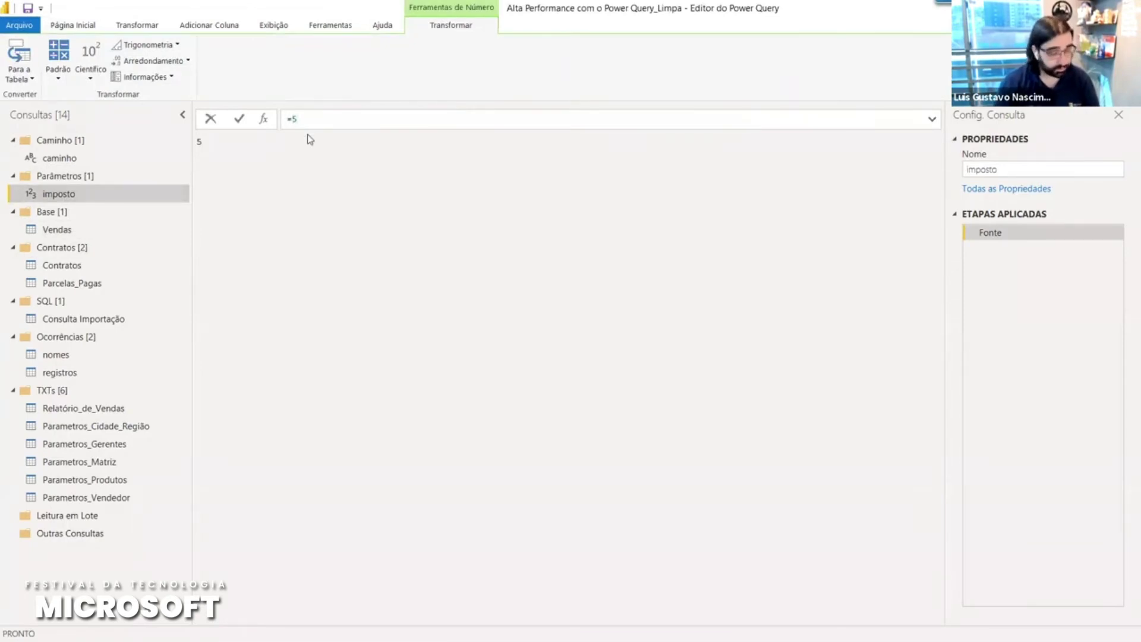
type(" 0.0")
key("Return")
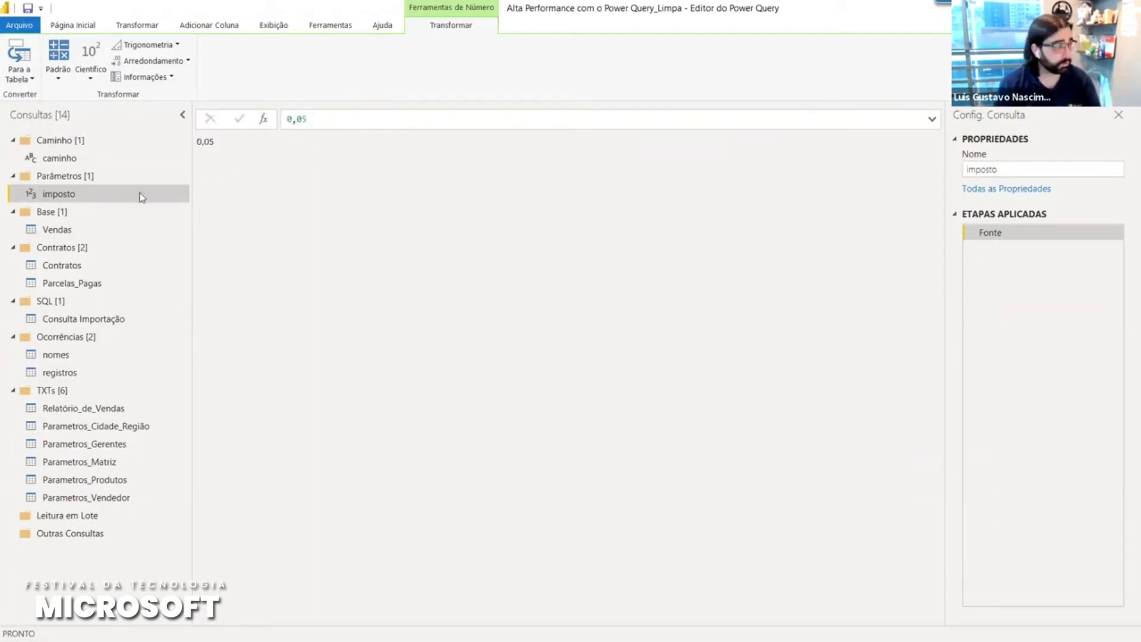
- Examine the Valor Comissão values in the Vendas query and the imposto reference in the column's formula
left_click(71, 232)
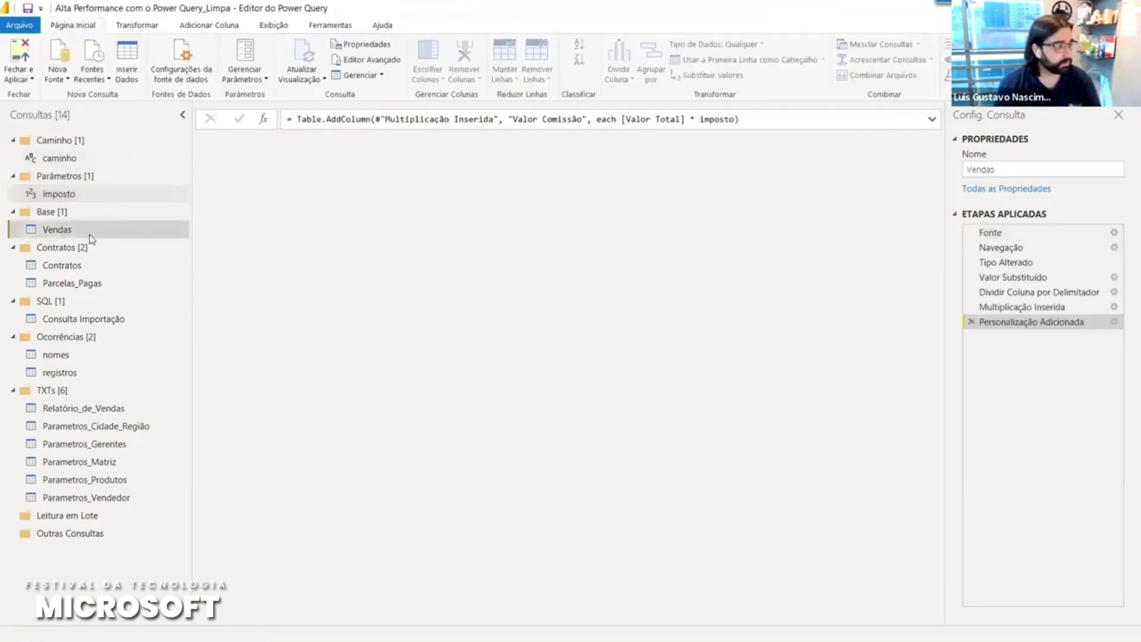
left_click(872, 208)
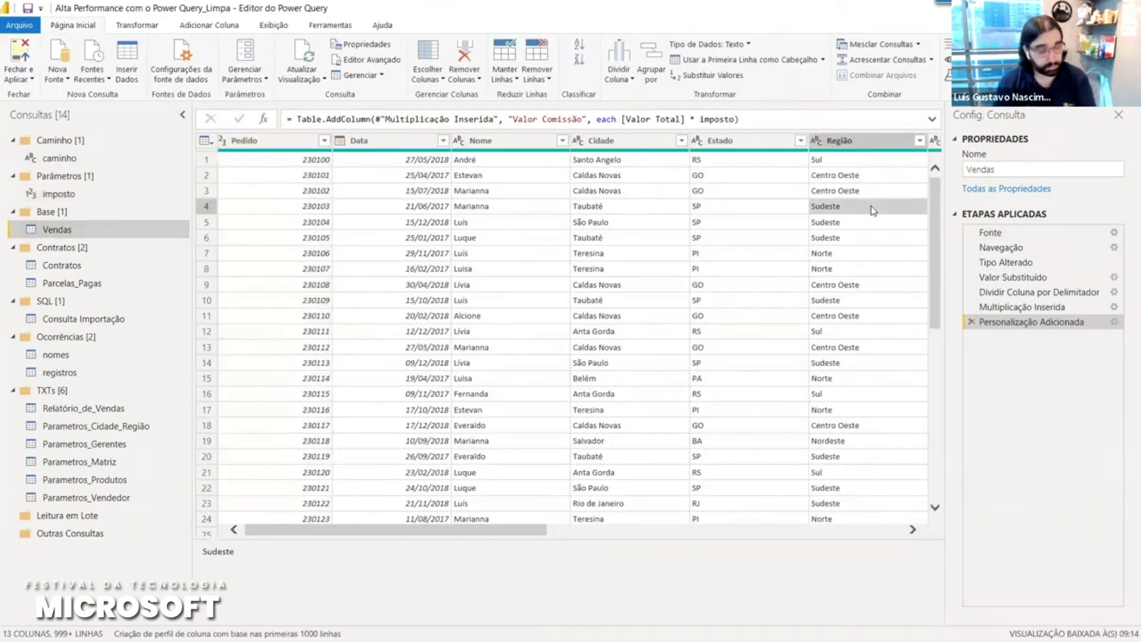
key("Right")
key("Right")
key("Right")
key("Right")
key("Right")
key("Right")
key("Right")
left_click(891, 193)
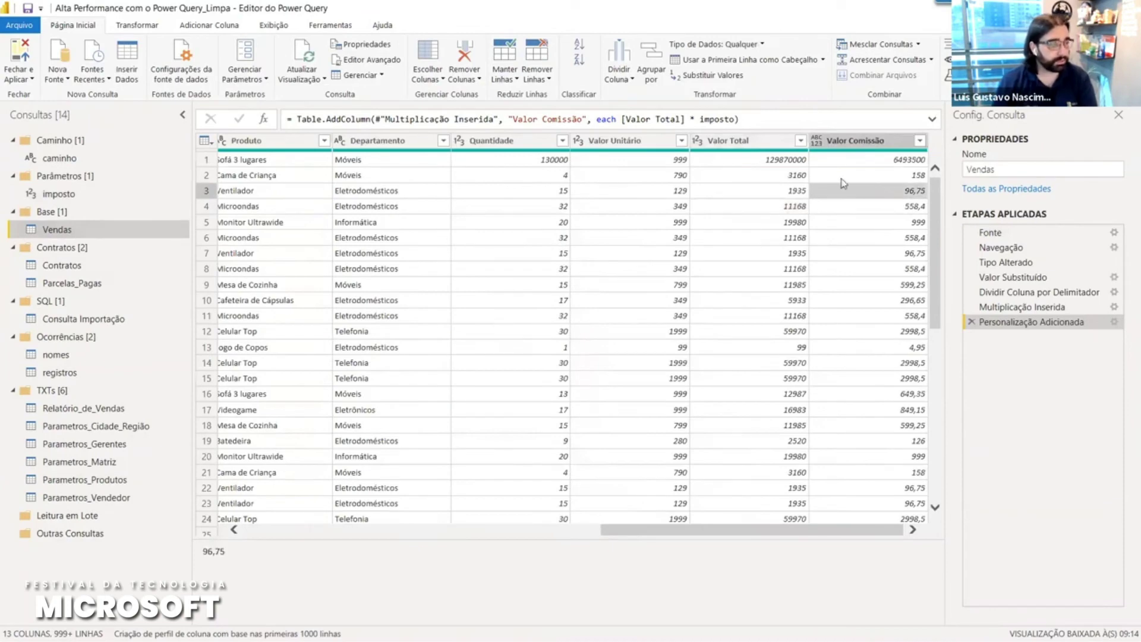
double_click(715, 120)
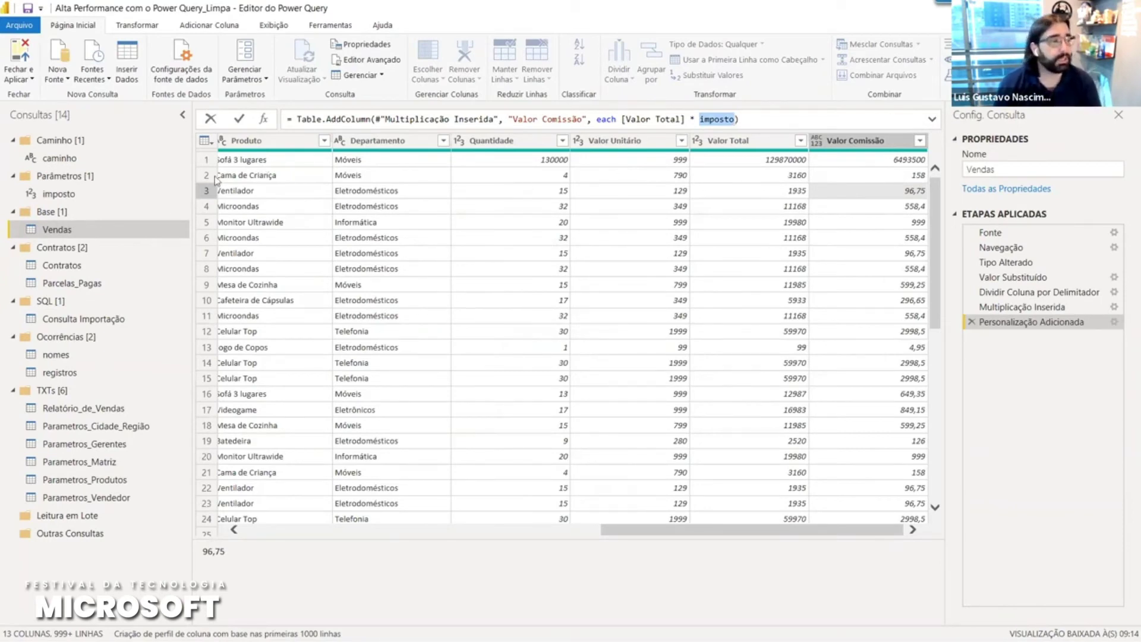
- Set the imposto query's value to 0,08
left_click(72, 198)
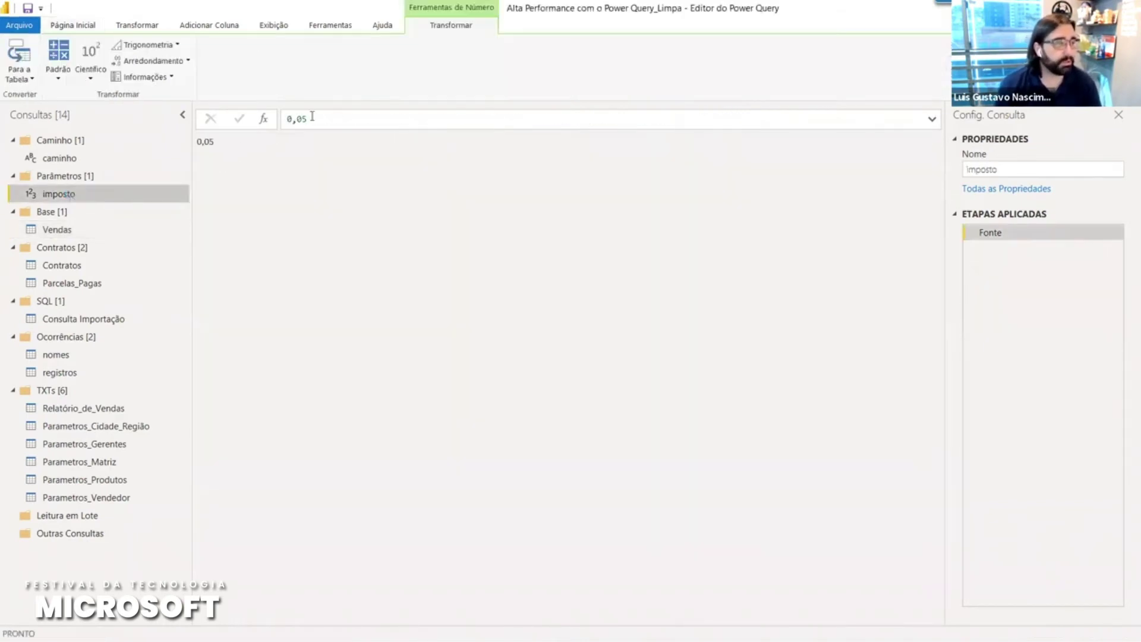
left_click(338, 124)
key("BackSpace")
type("8")
key("Return")
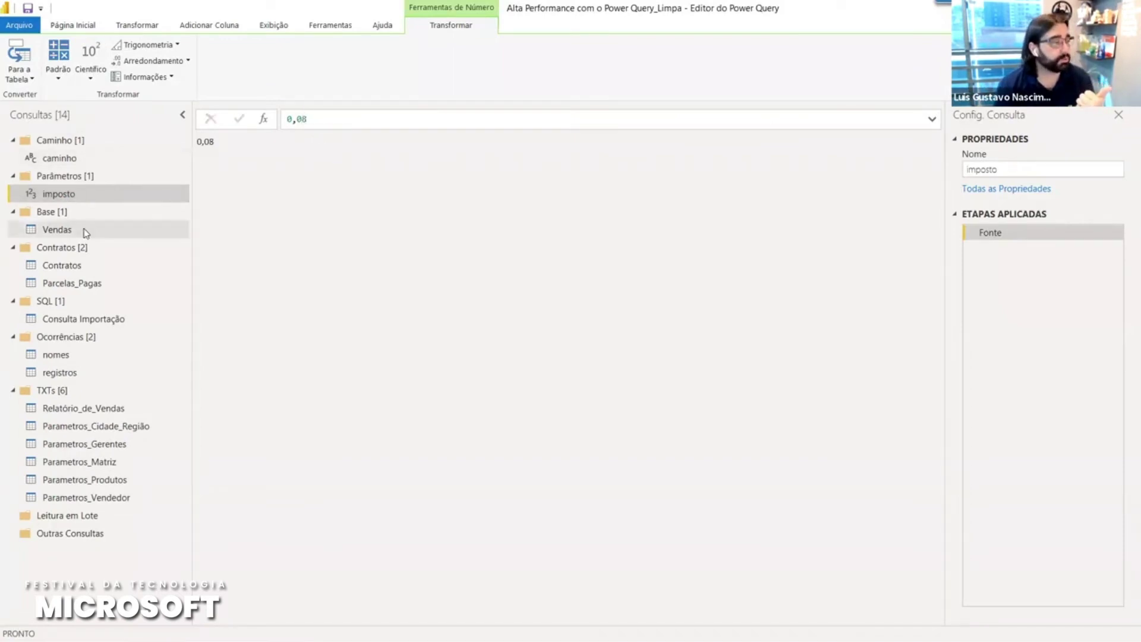
- Check the recalculated Valor Comissão values for the first rows of the Vendas query
left_click(129, 221)
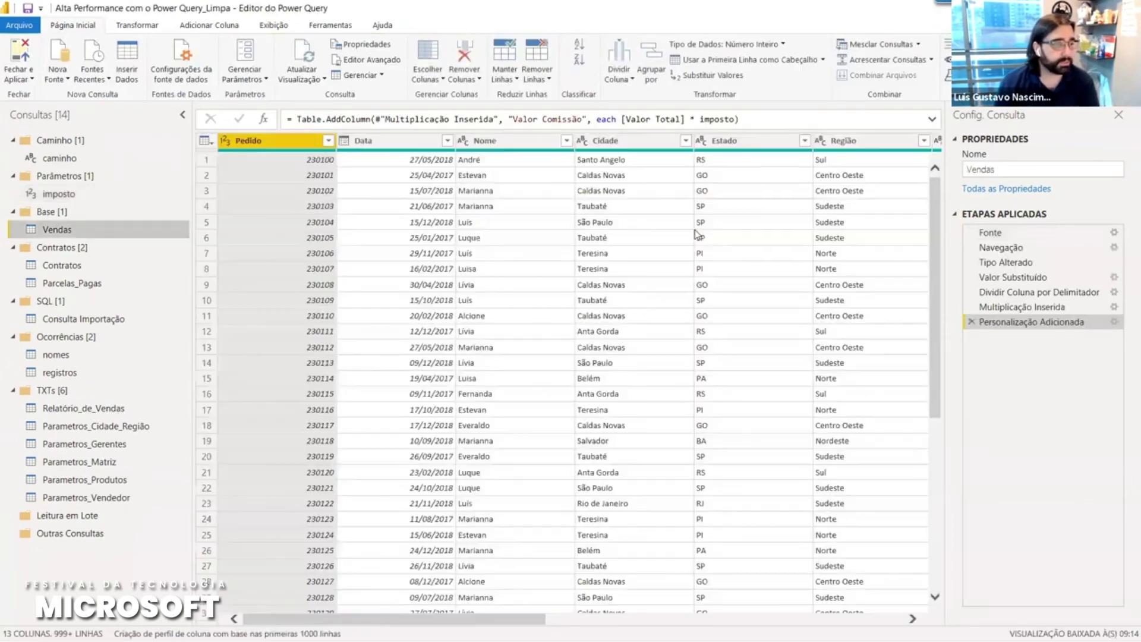
left_click(707, 222)
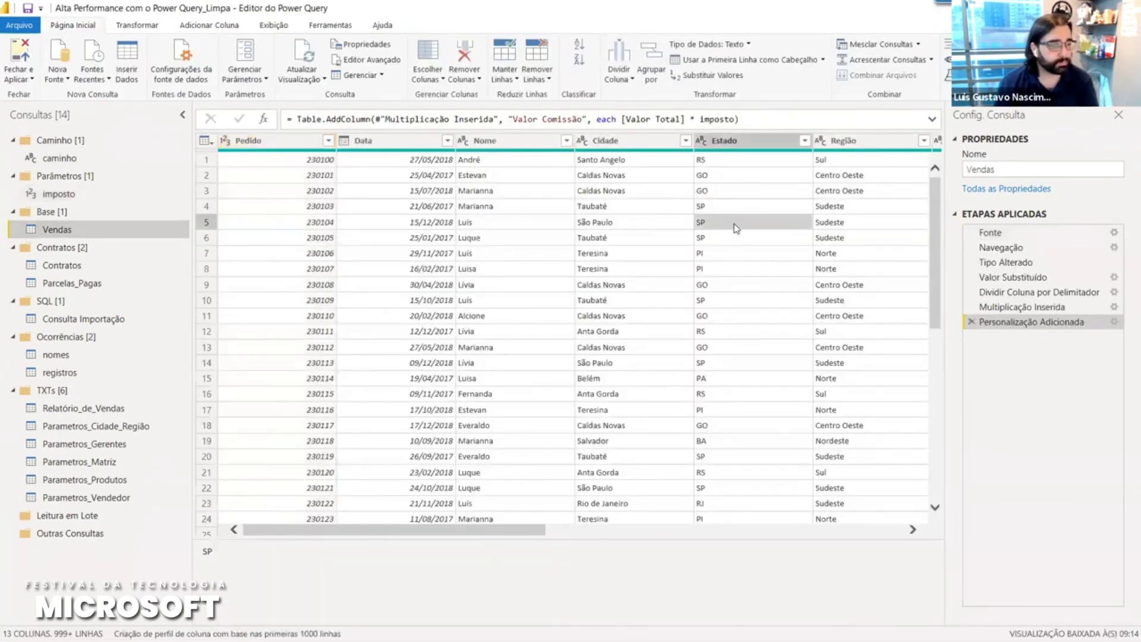
key("Right")
key("Right")
key("Right")
key("Right")
key("Right")
key("Right")
key("Right")
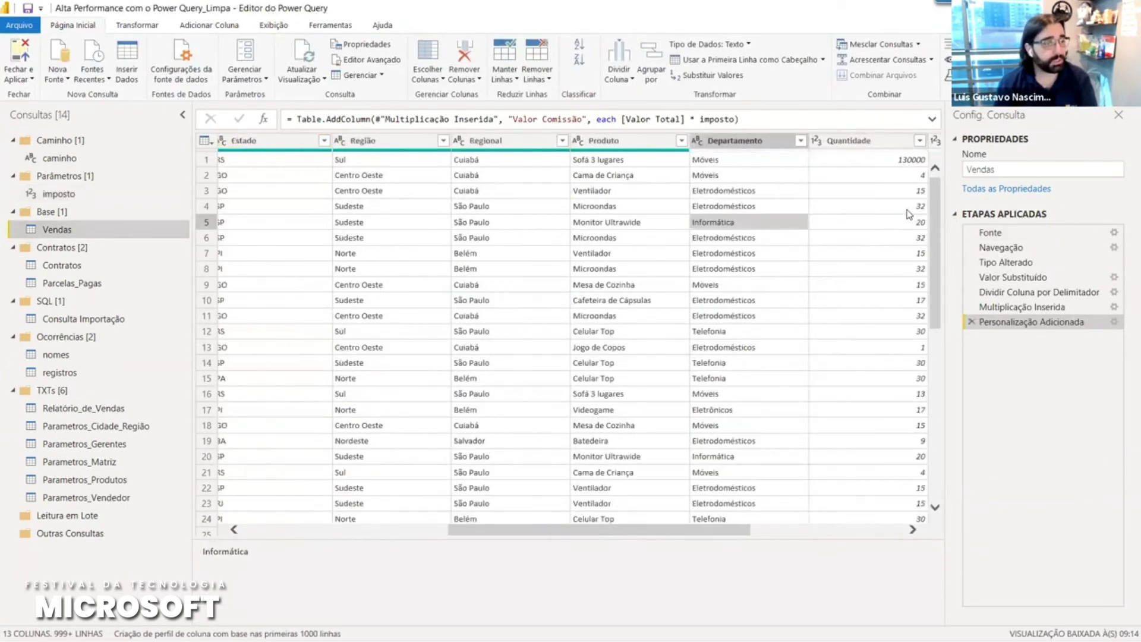
key("Right")
left_click(907, 174)
left_click(909, 206)
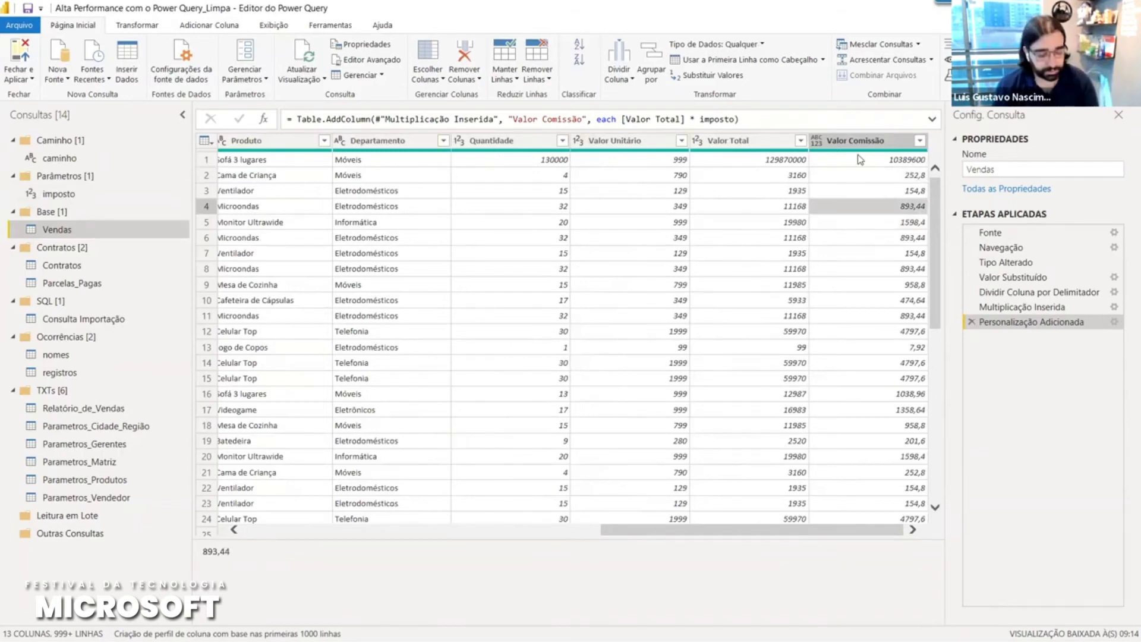
- Set the imposto query's value back to 0,05
left_click(65, 194)
left_click(426, 114)
type("5")
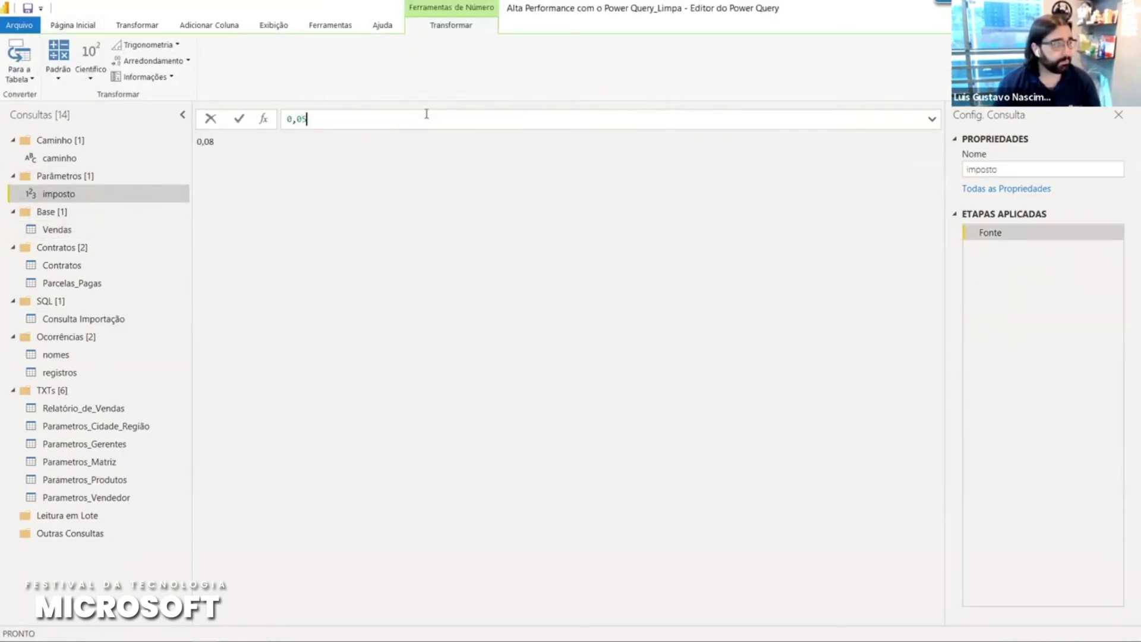
key("Return")
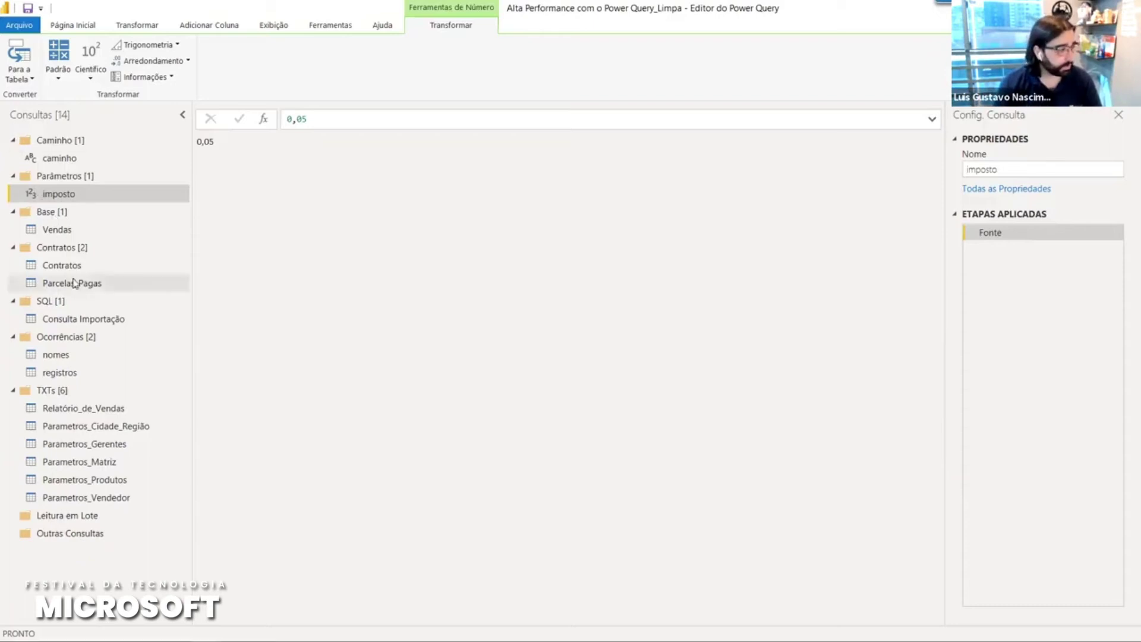
key("alt+Tab")
key("Tab")
key("Tab")
key("Tab")
key("Tab")
key("Tab")
key("Tab")
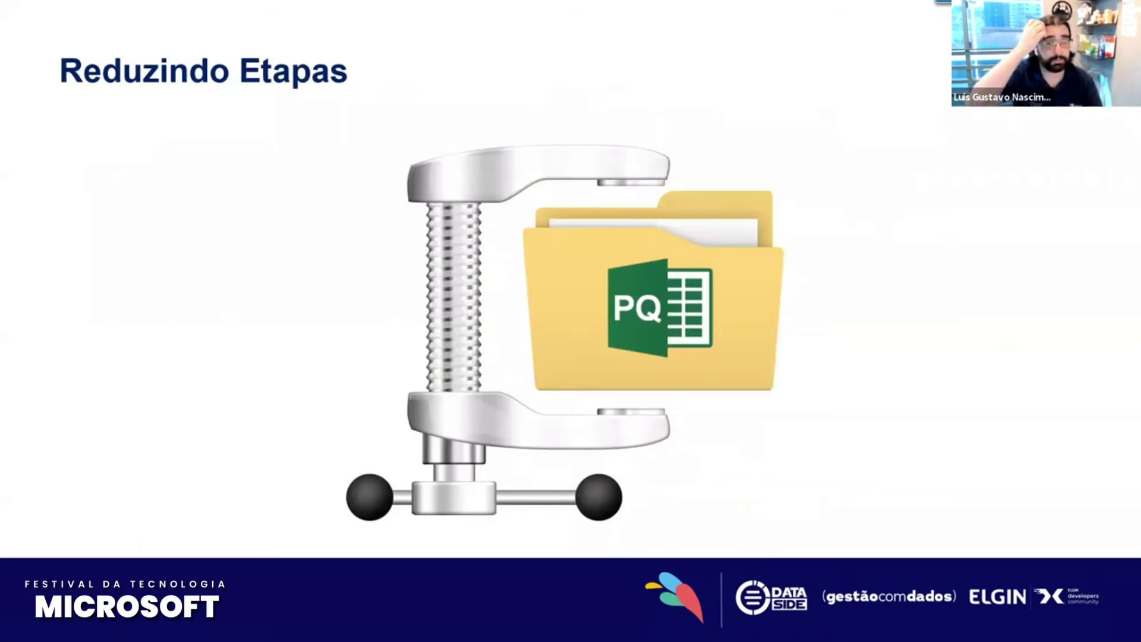
key("alt+Tab")
key("alt+shift+Tab")
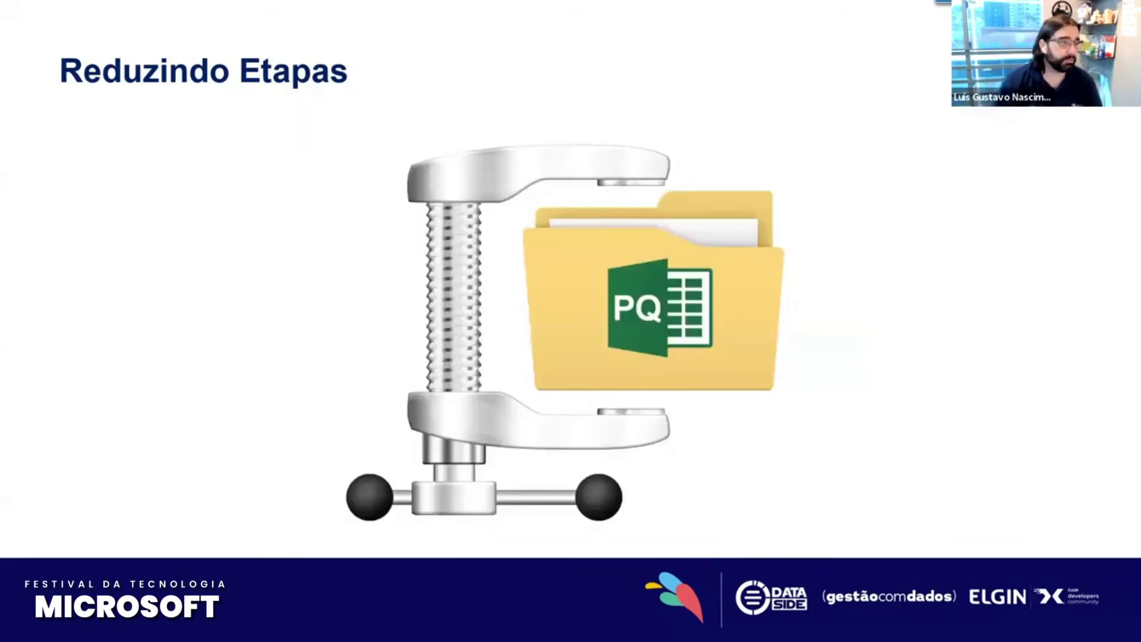
left_click(975, 374)
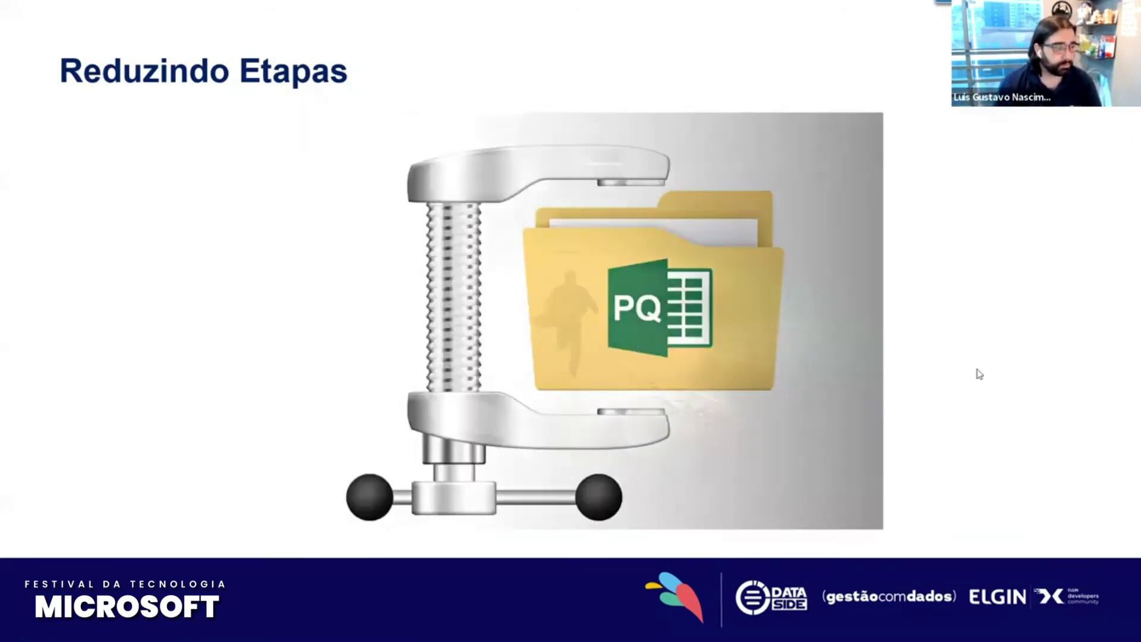
- Switch to the Power Query Editor and examine the column types declared in the Vendas query's Tipo Alterado step
key("alt+Tab")
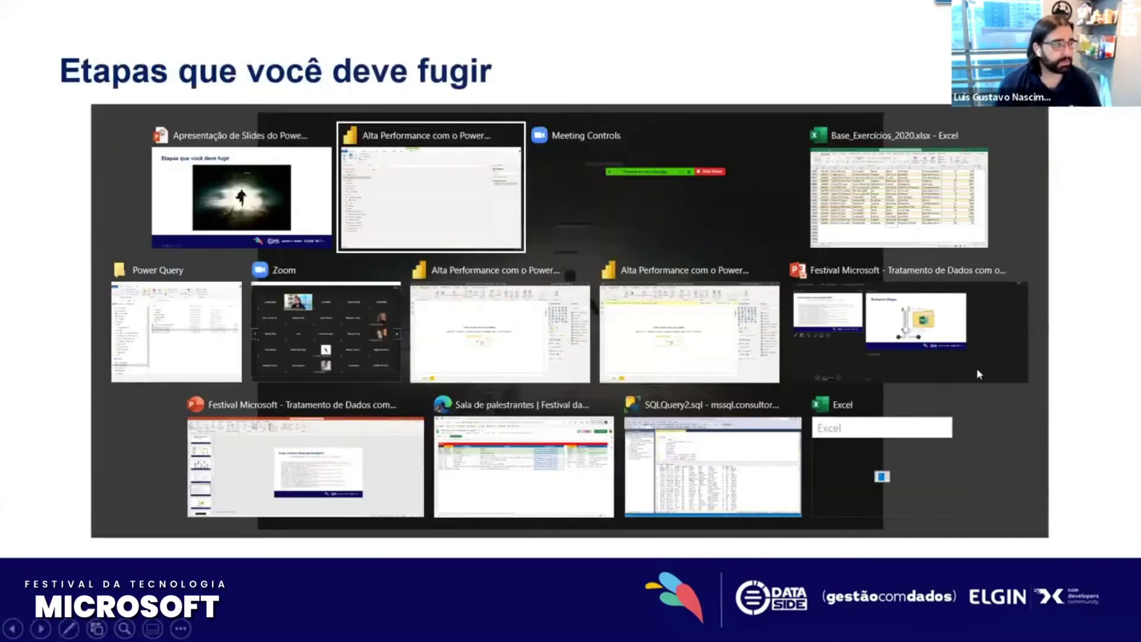
left_click(92, 235)
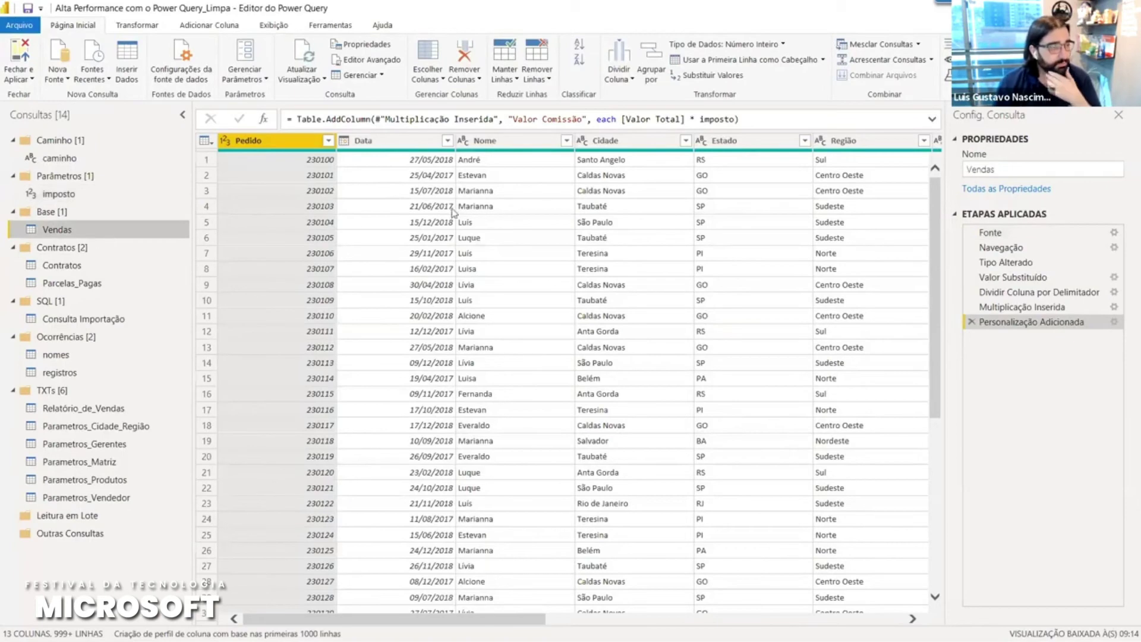
left_click(1047, 265)
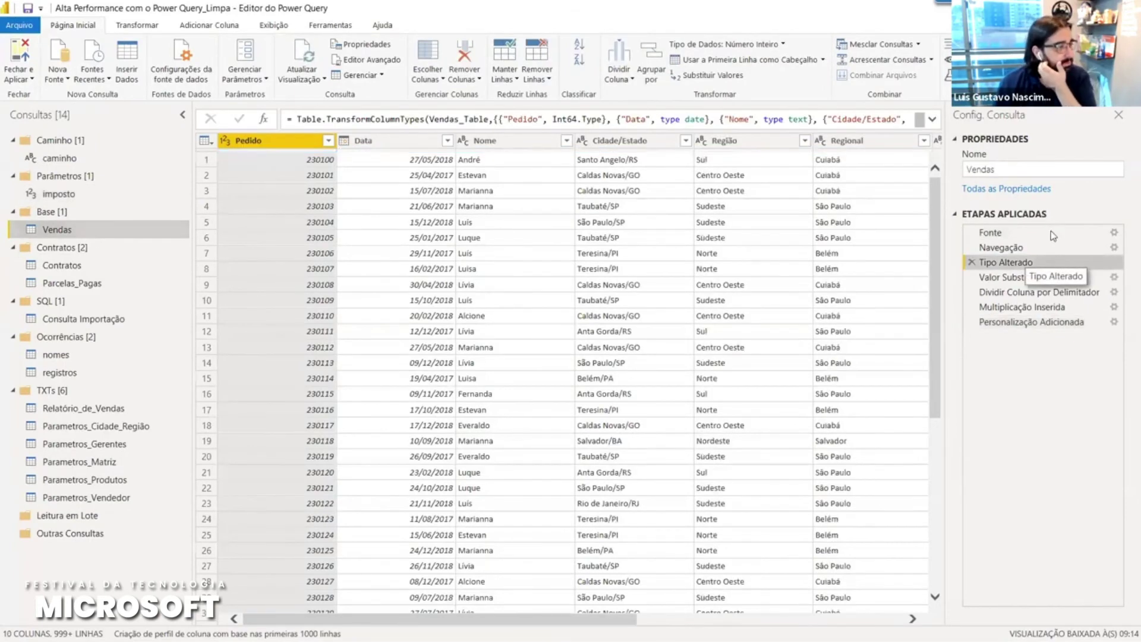
left_click(932, 120)
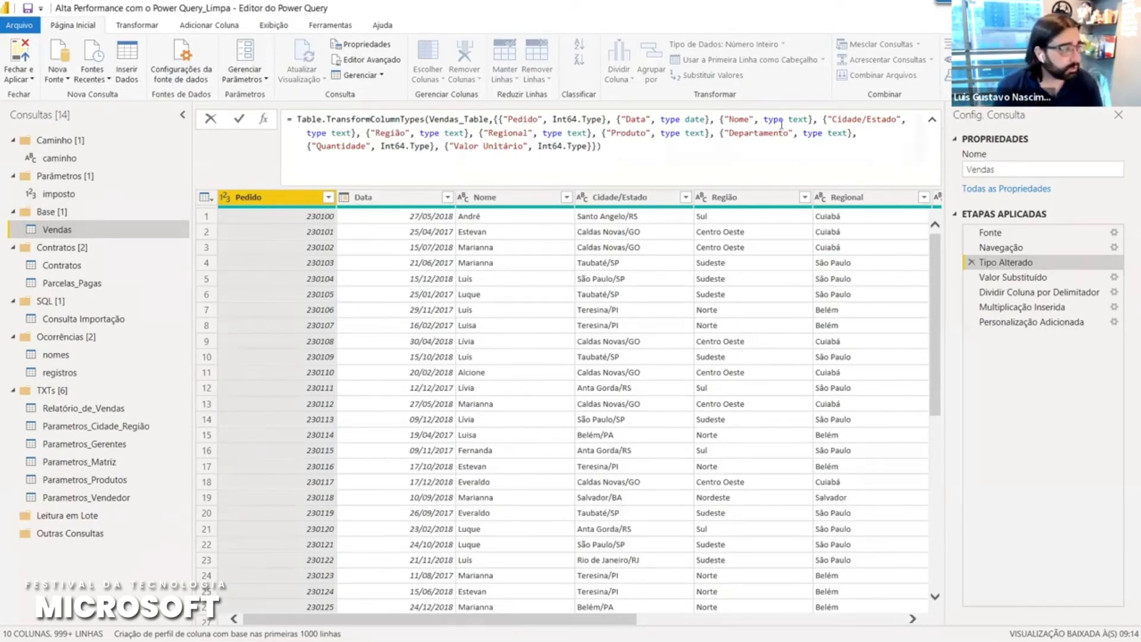
double_click(800, 117)
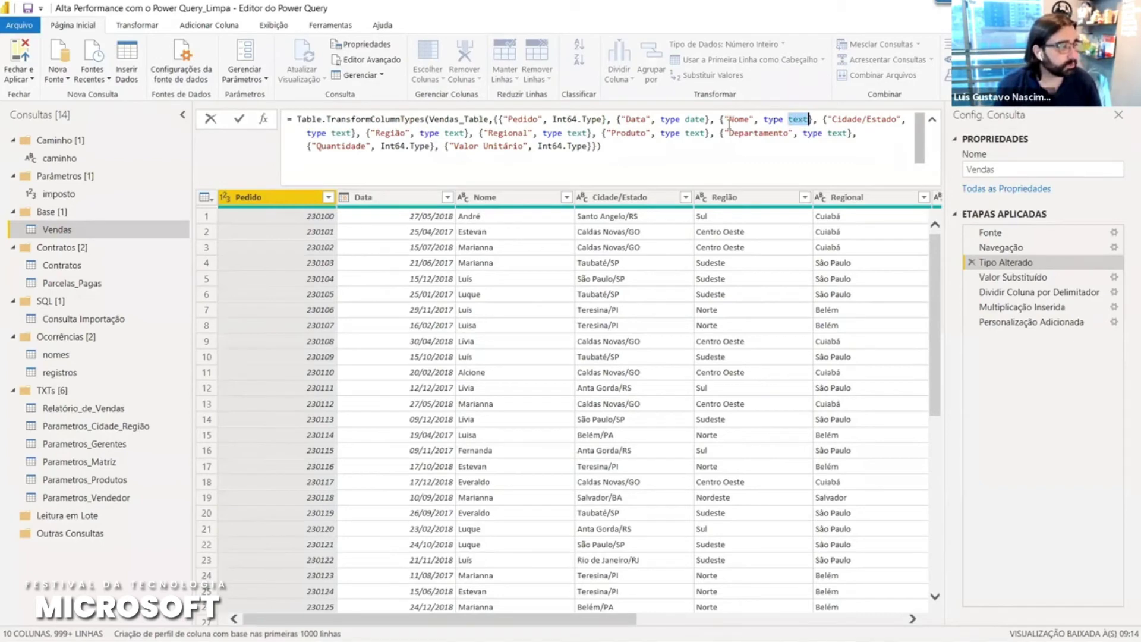
double_click(696, 119)
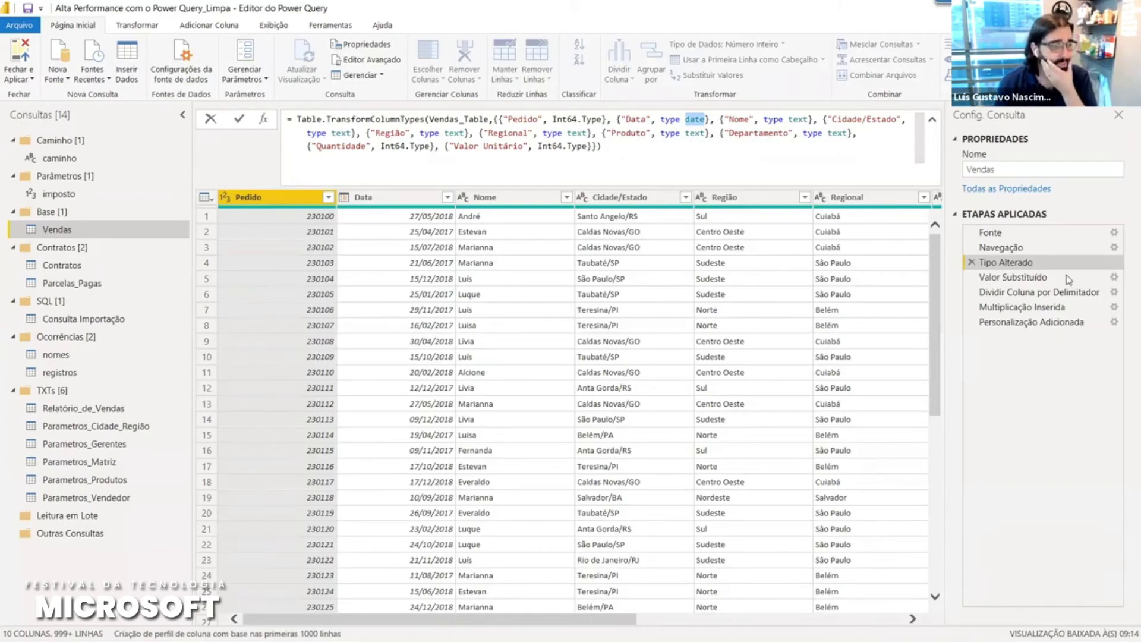
left_click(1048, 265)
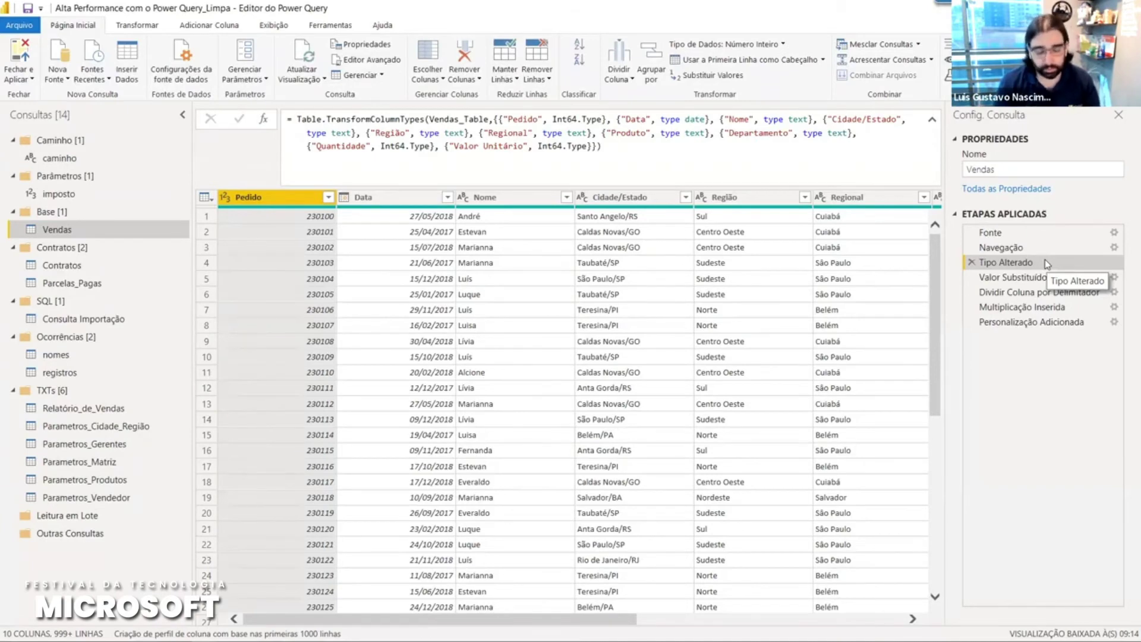
- Enlarge the editor's display and narrow the query settings area to give the Tipo Alterado formula more width
key("ctrl+shift+equal")
key("ctrl+shift+equal")
key("ctrl+shift+equal")
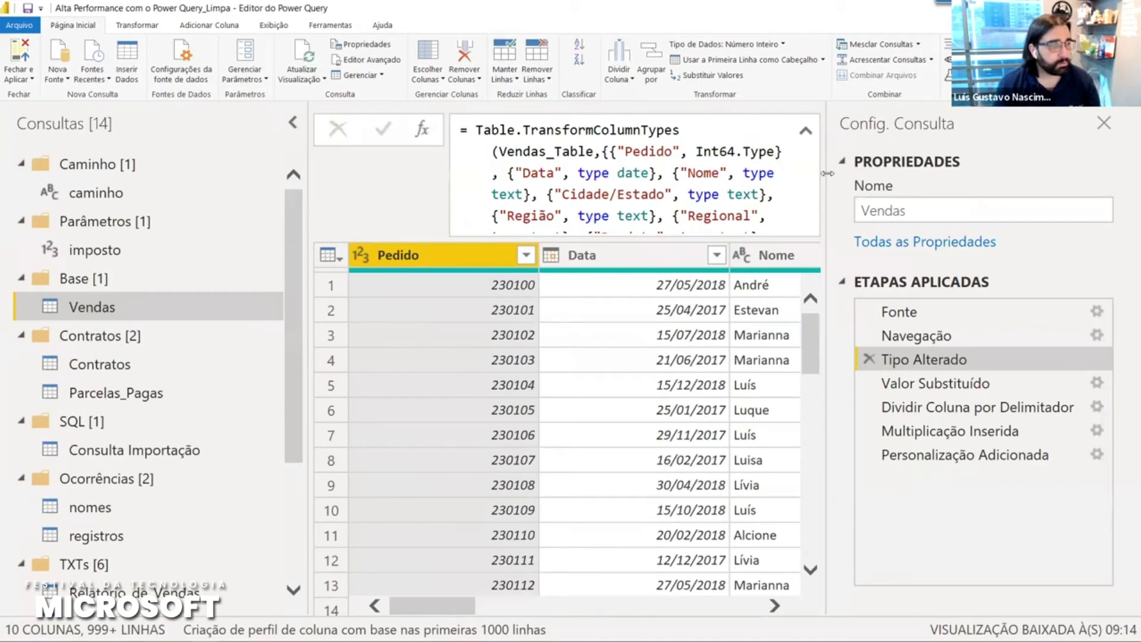
left_click_drag(915, 168, 942, 167)
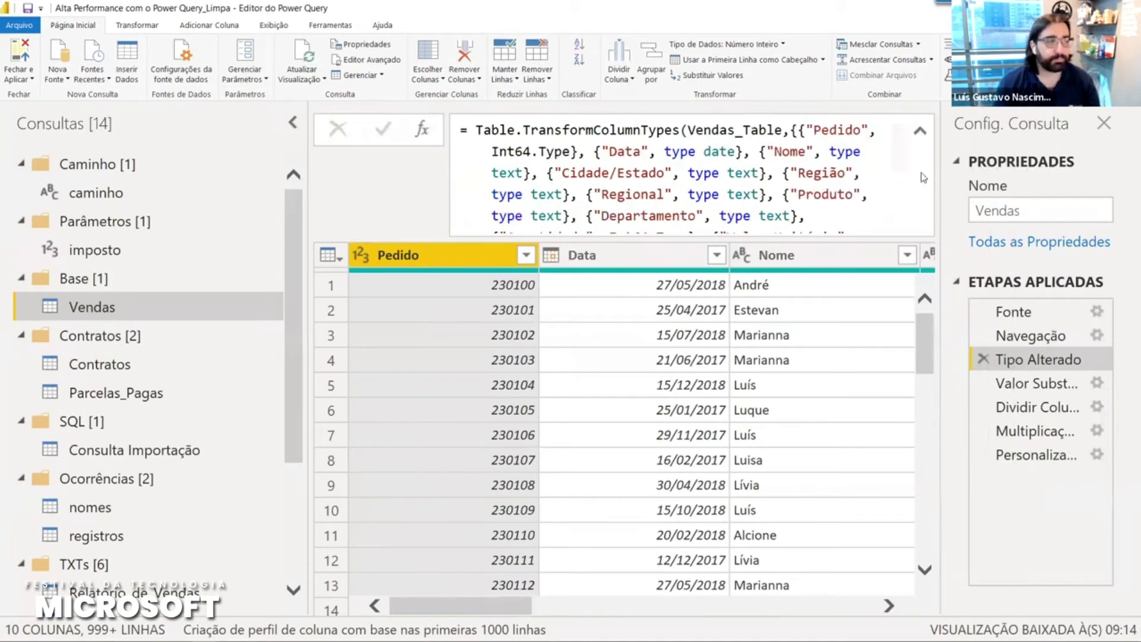
left_click(794, 180)
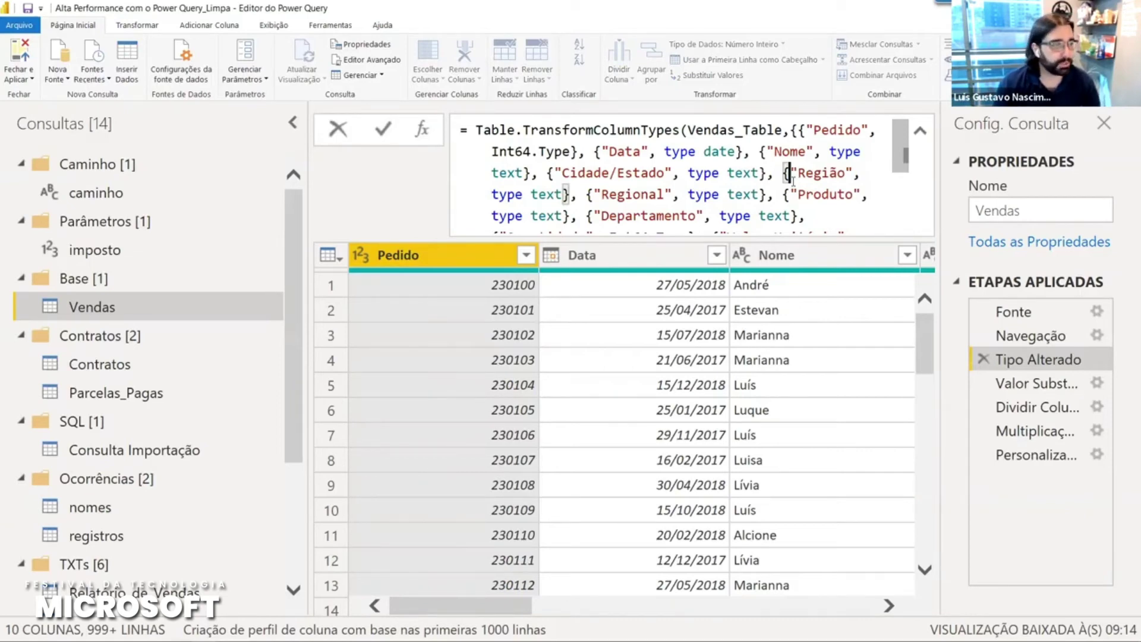
- Switch to the Base_Exercícios_2020.xlsx workbook in Excel, set the first order's Quantidade (cell I2) to 10 and save the workbook
key("alt+Tab")
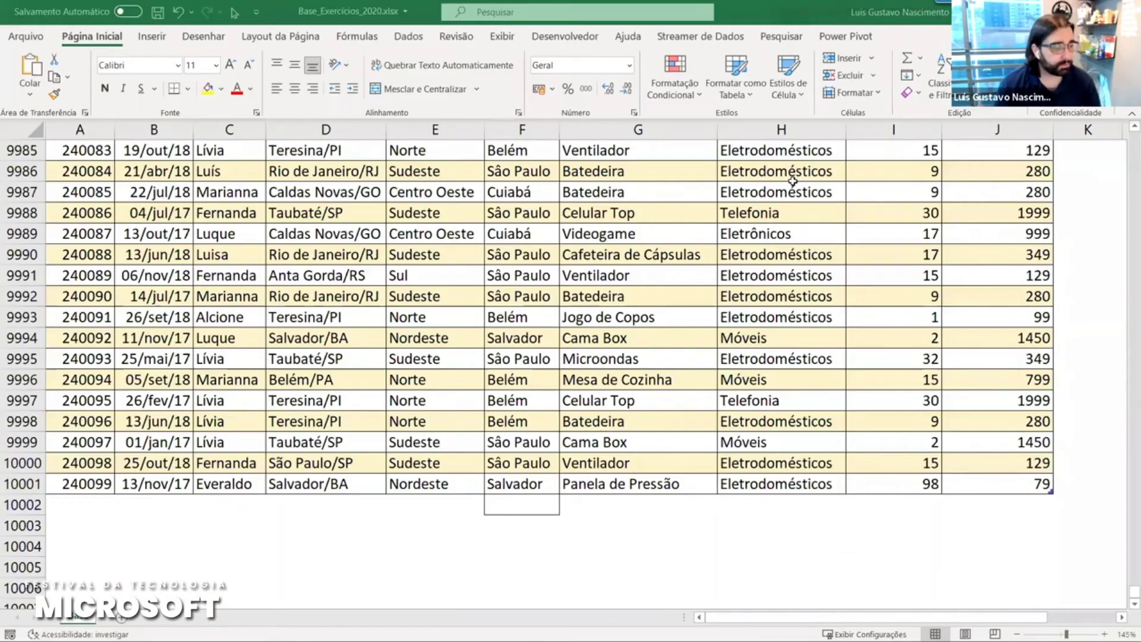
key("Up")
key("ctrl+Up")
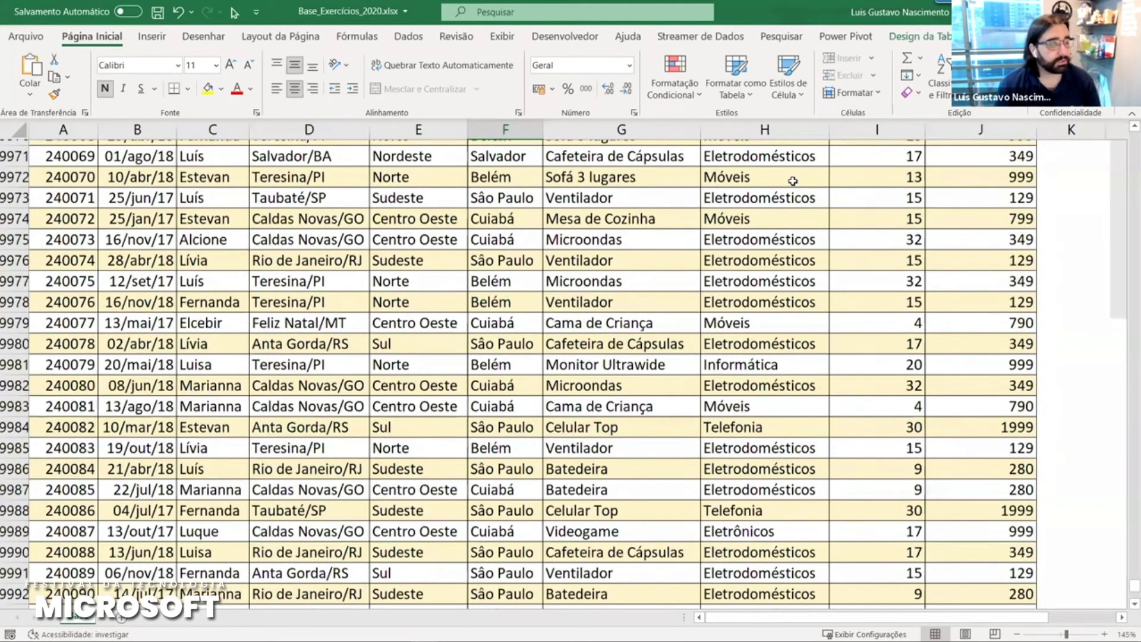
key("Right")
key("Right")
key("Right")
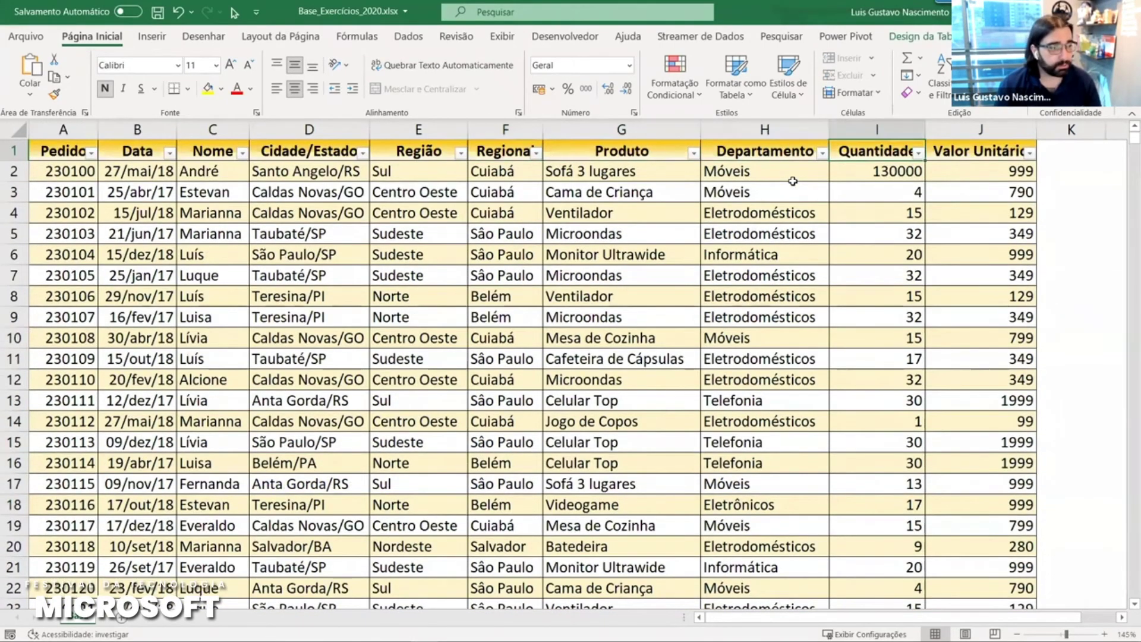
key("Down")
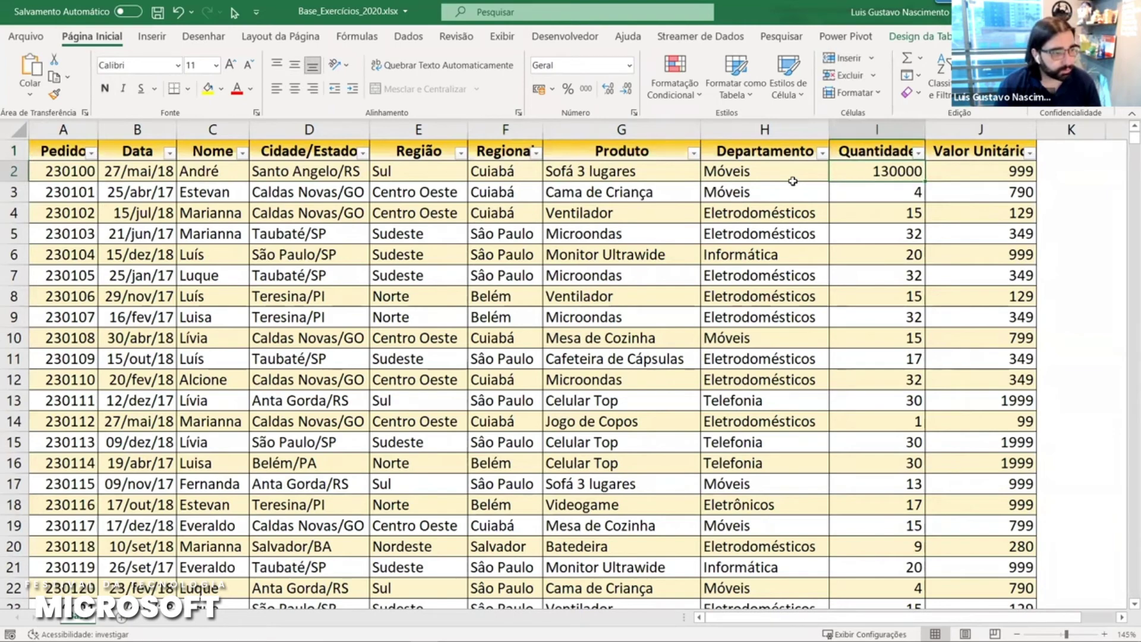
type("10")
key("Return")
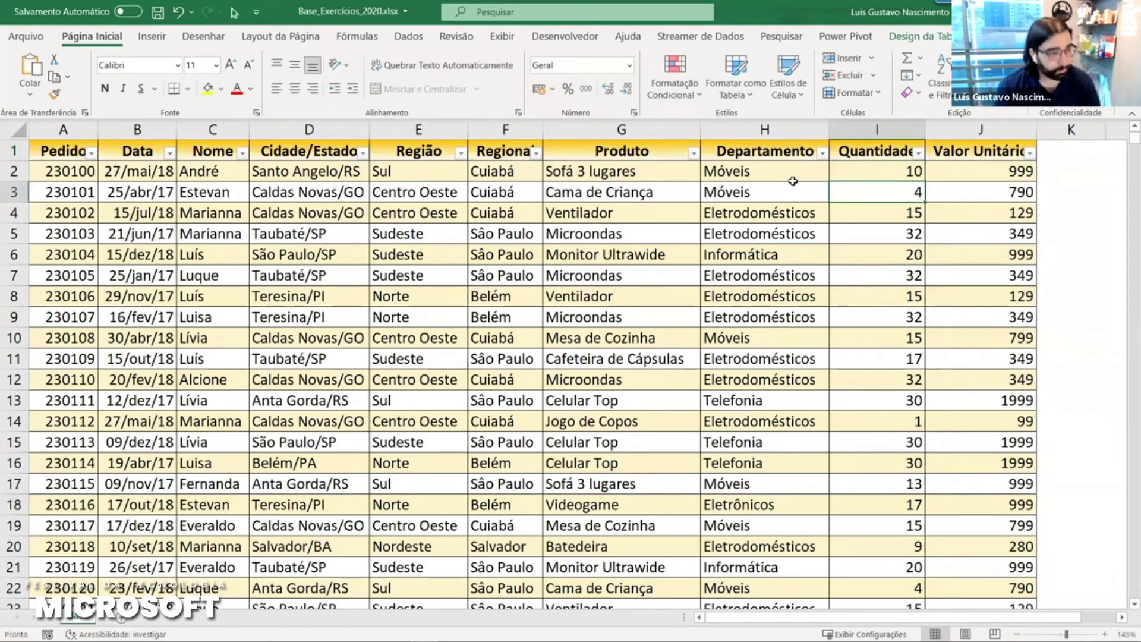
key("Up")
key("Right")
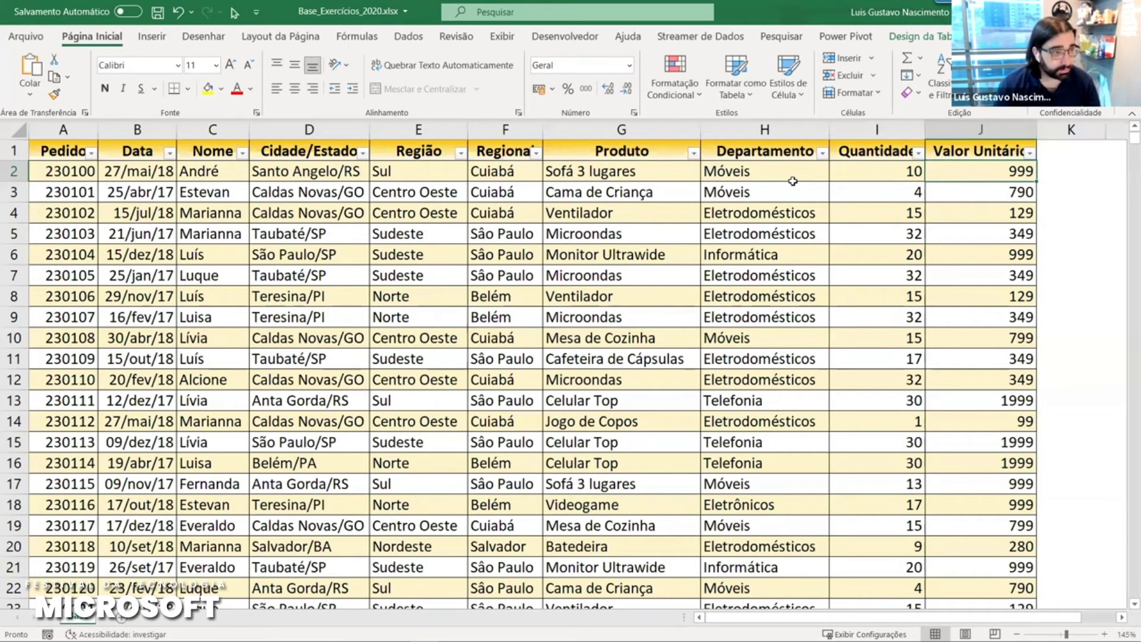
key("ctrl+s")
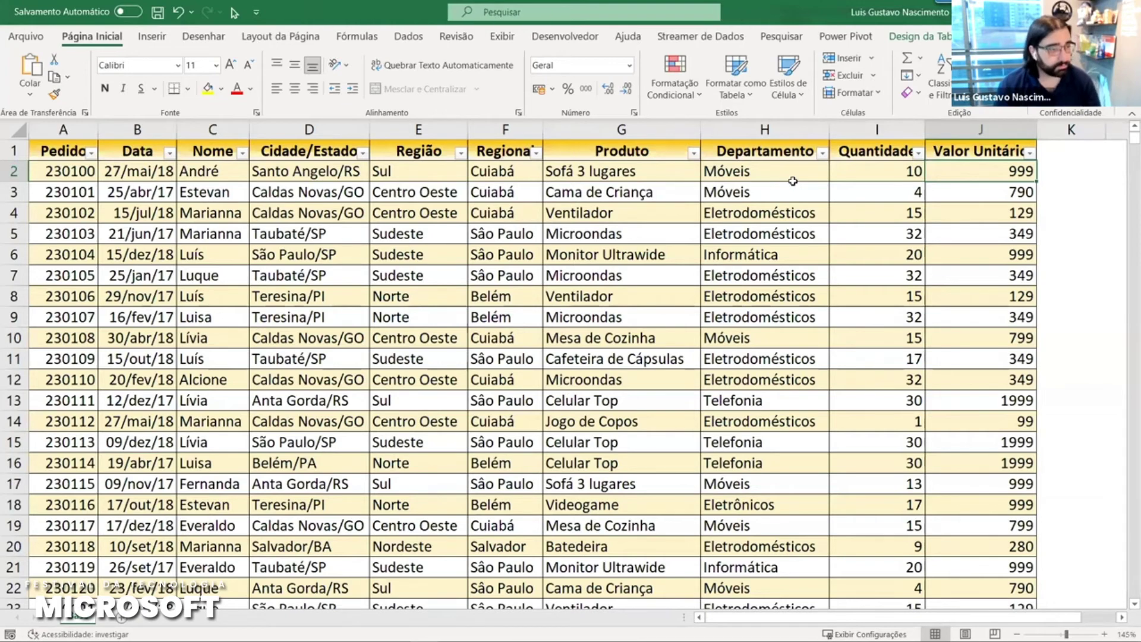
- Return to the Power Query Editor and refresh the preview of the Vendas query
key("alt+Tab")
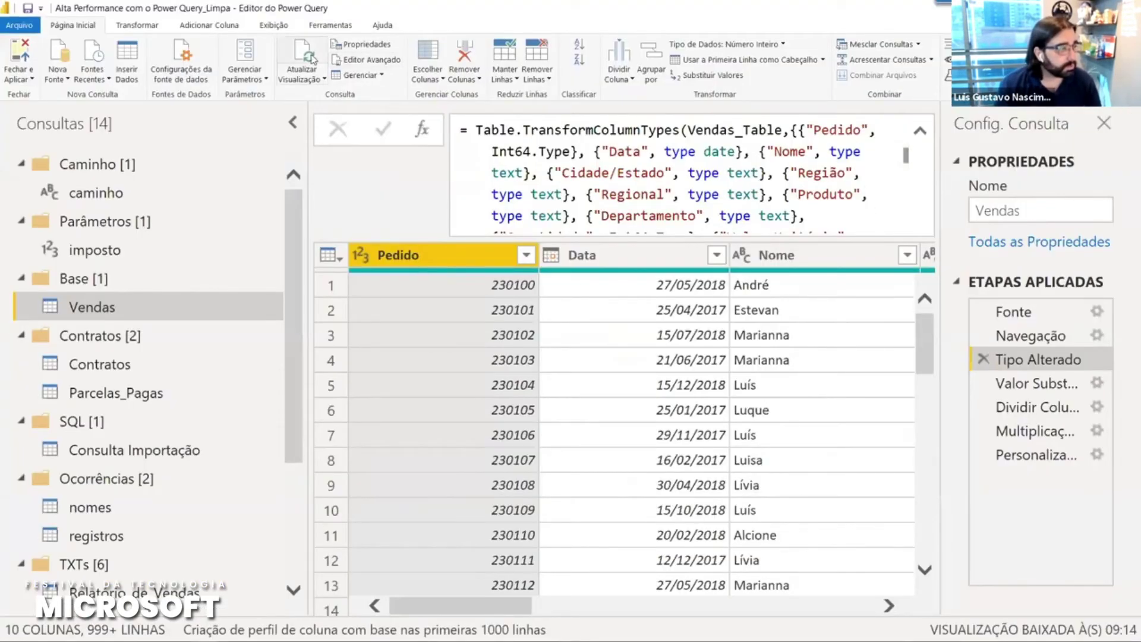
right_click(113, 312)
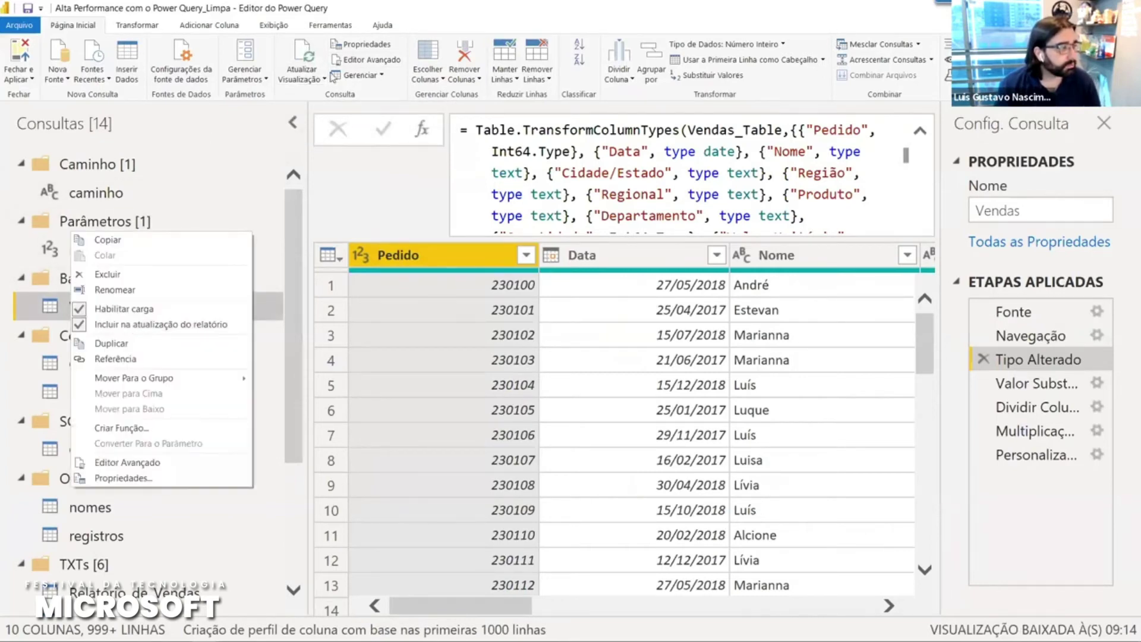
left_click(320, 48)
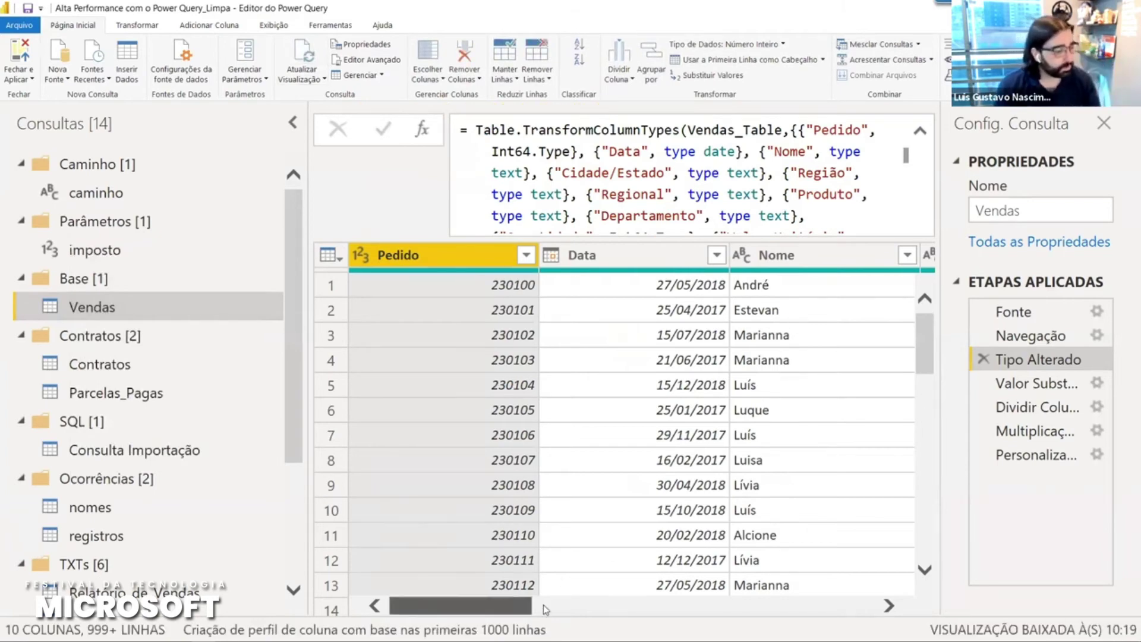
- Check the first order's Quantidade value in the refreshed Vendas preview
left_click_drag(523, 606, 865, 606)
left_click(720, 295)
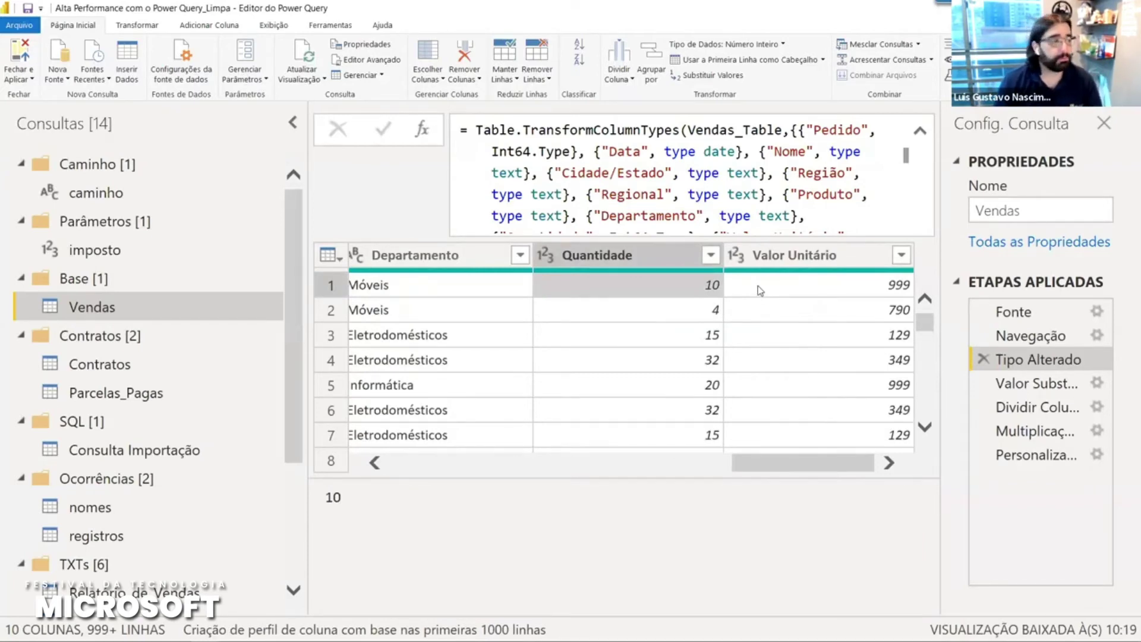
- Switch to the Base_Exercícios_2020.xlsx workbook in Excel, delete the entire Departamento column and save the workbook
key("alt+Tab")
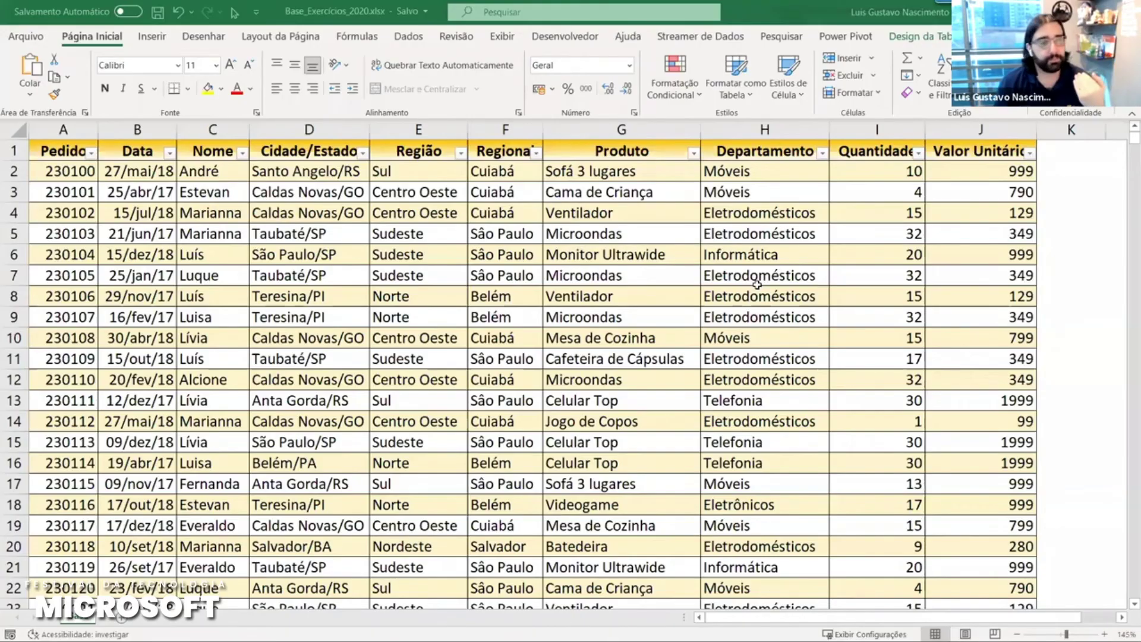
left_click(548, 179)
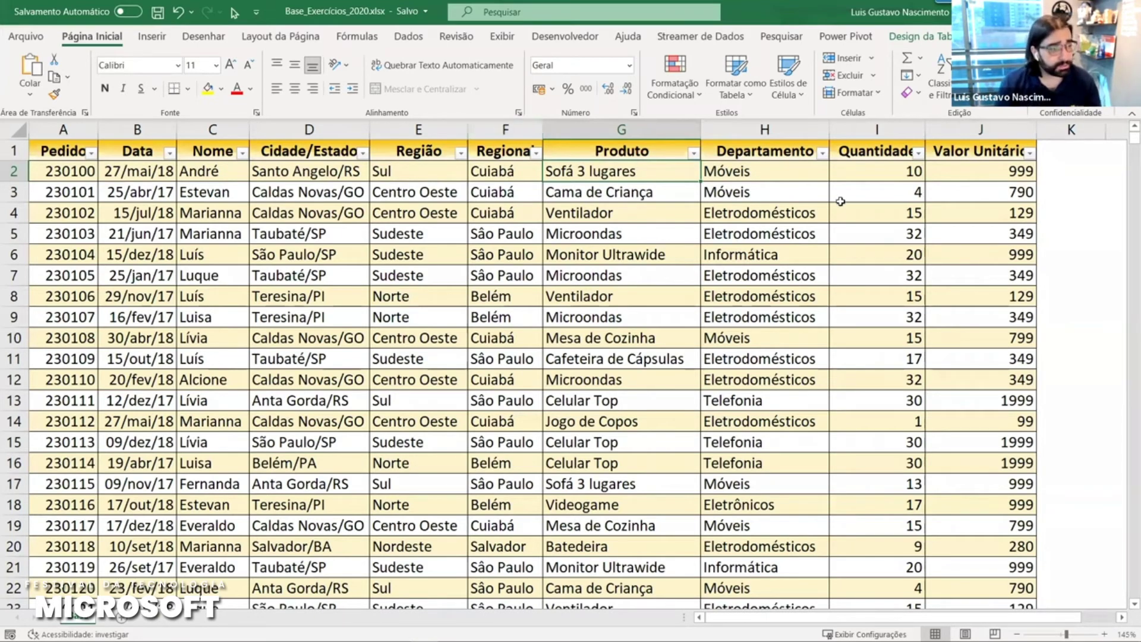
left_click(975, 154)
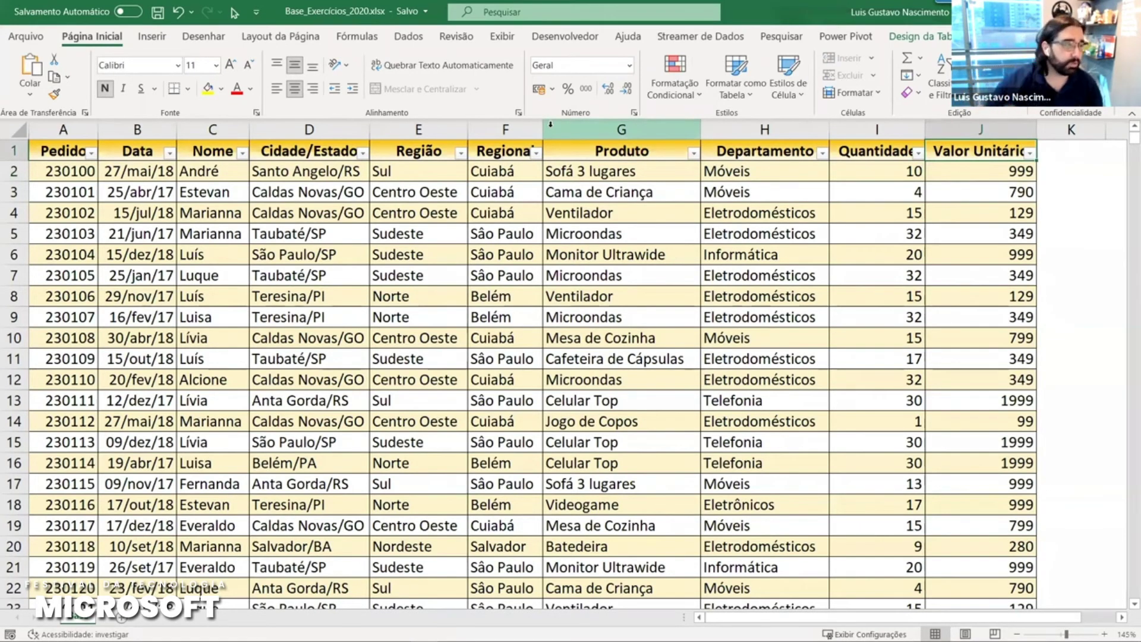
left_click_drag(747, 149, 763, 318)
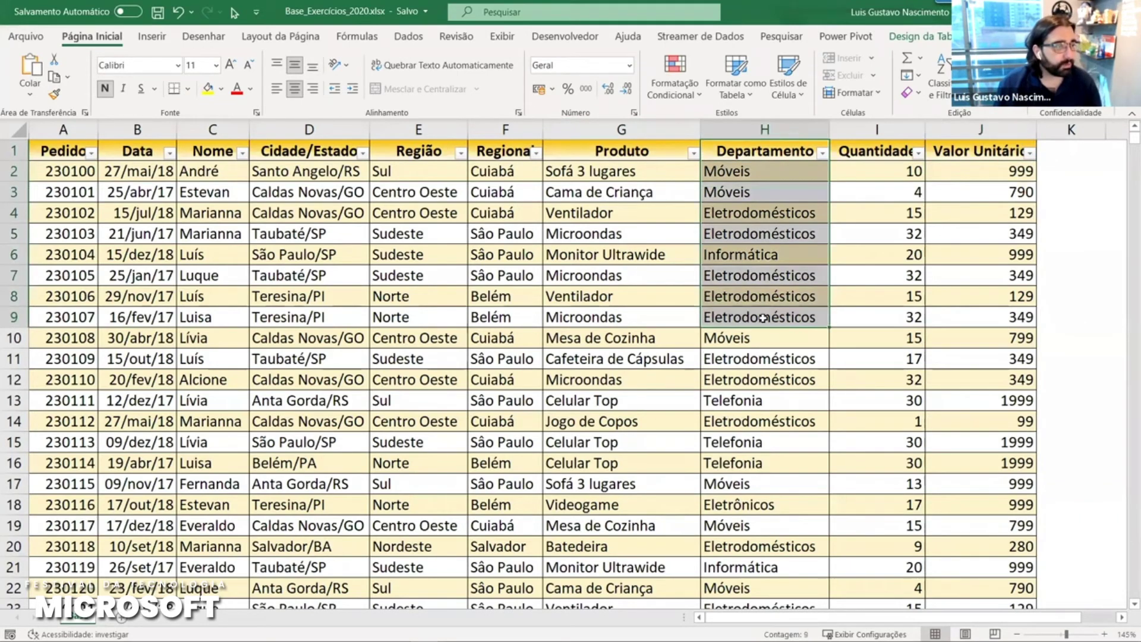
left_click(767, 130)
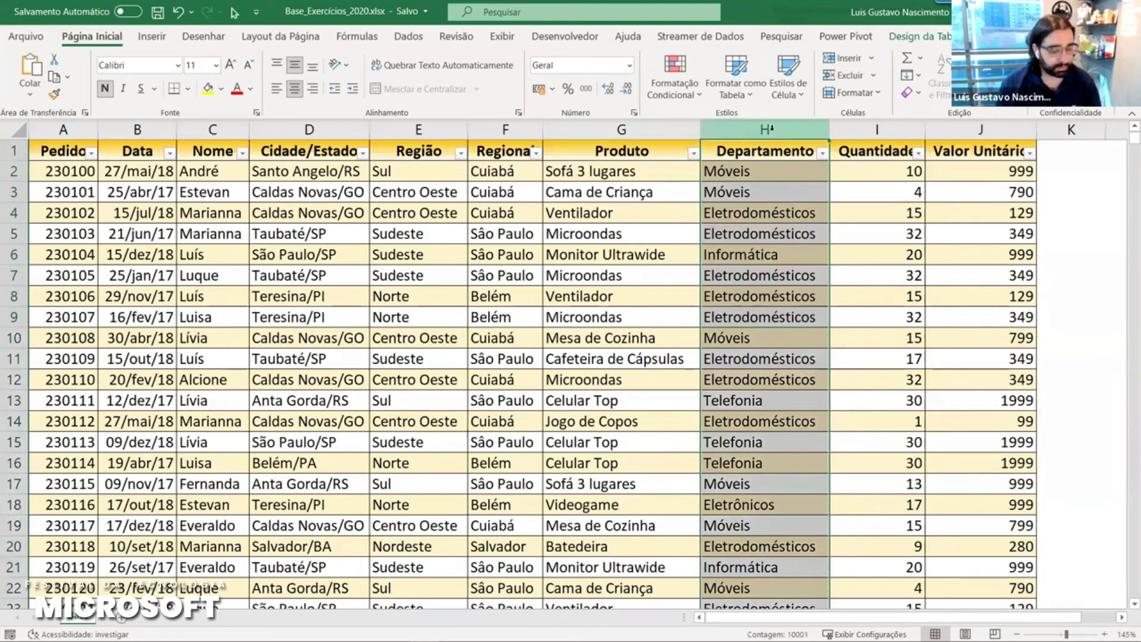
key("ctrl+minus")
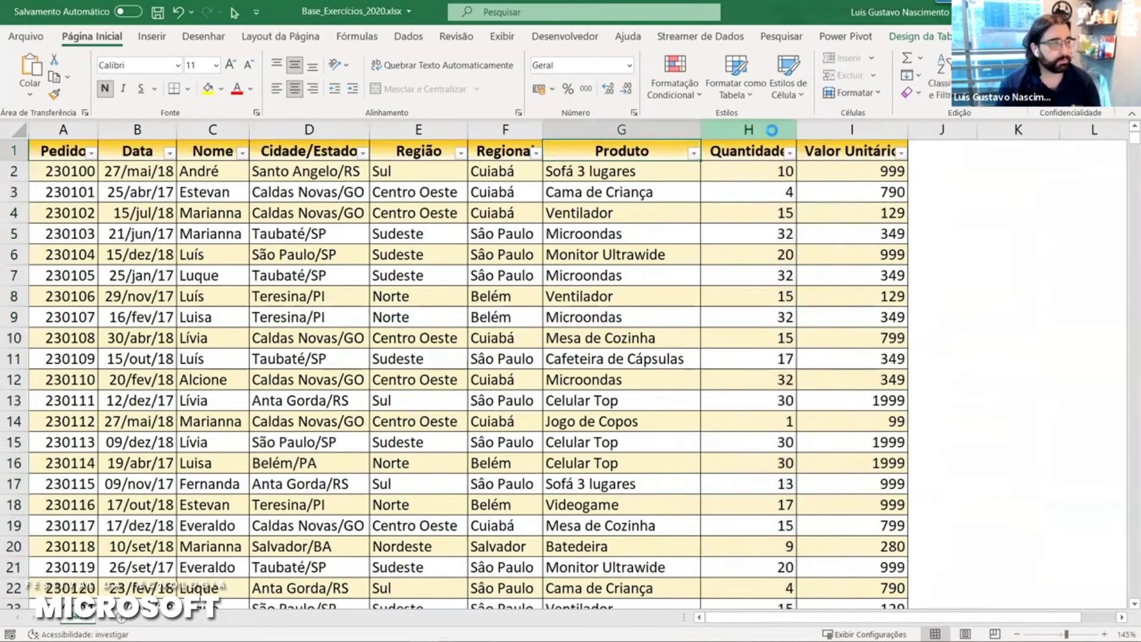
key("ctrl+s")
- Return to the Power Query Editor and go through the Vendas query's Fonte, Navegação and Tipo Alterado steps to locate the missing-column error
key("alt+Tab")
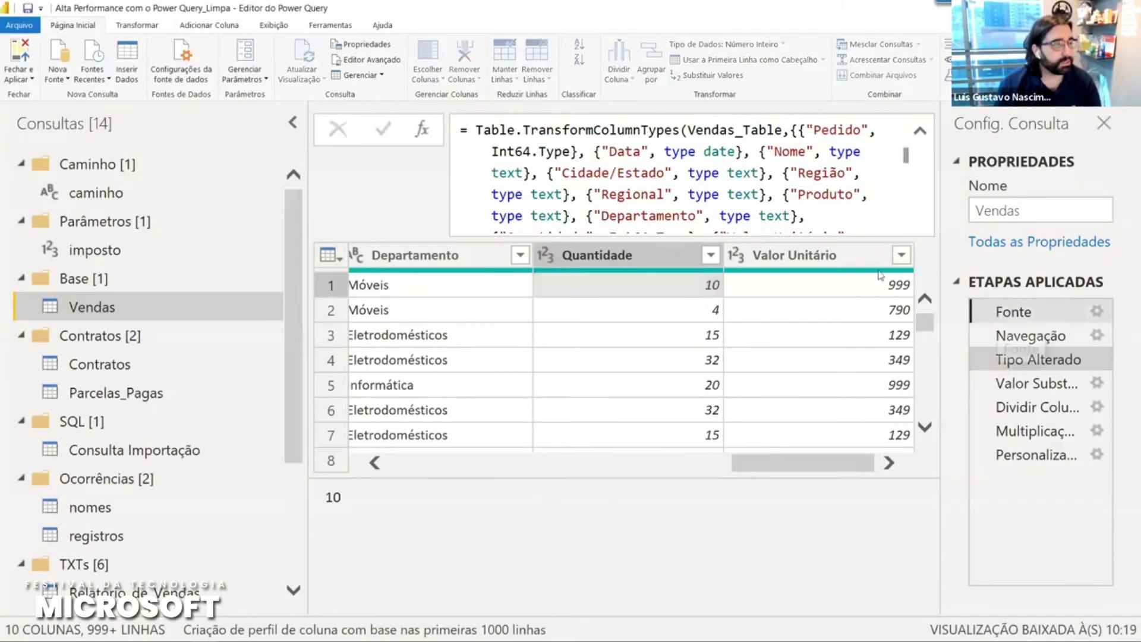
left_click(1013, 312)
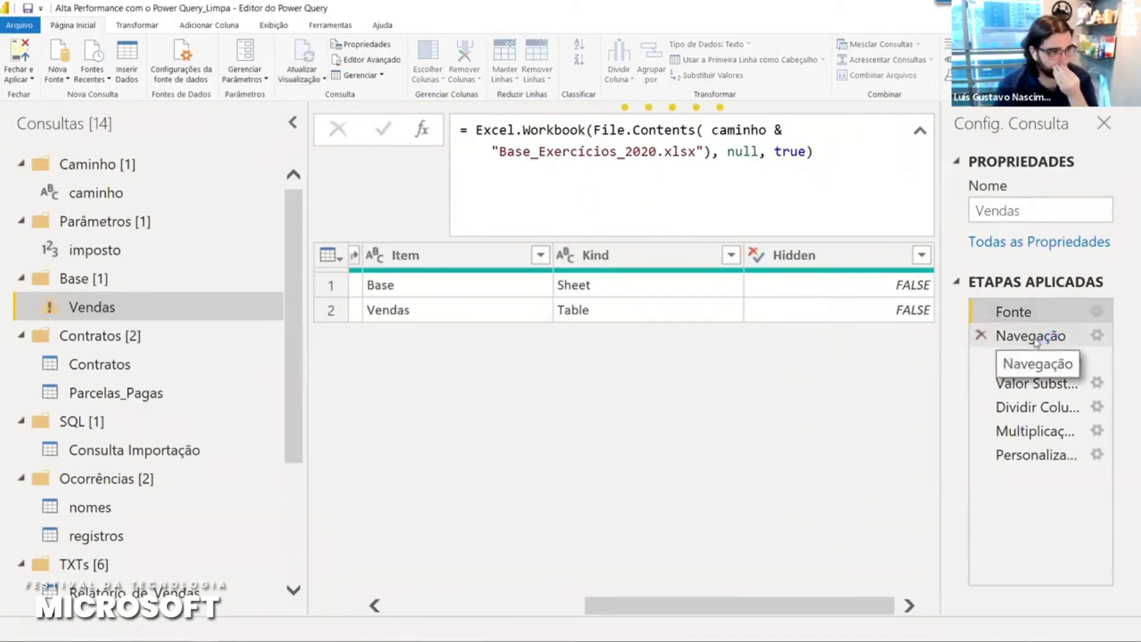
left_click(1035, 341)
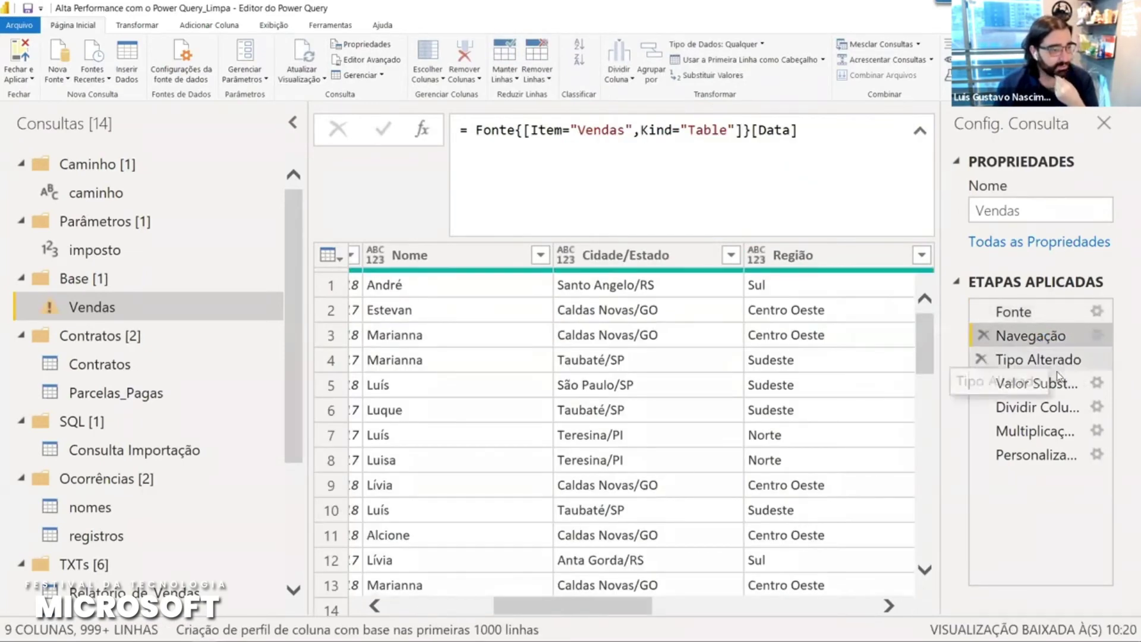
left_click(1048, 364)
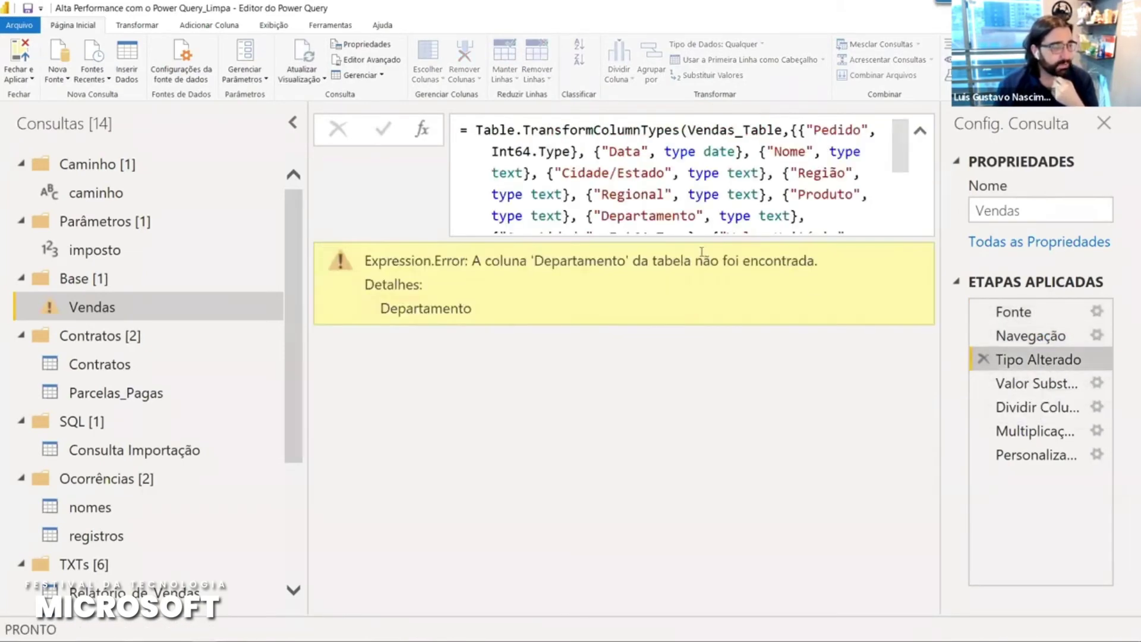
double_click(587, 268)
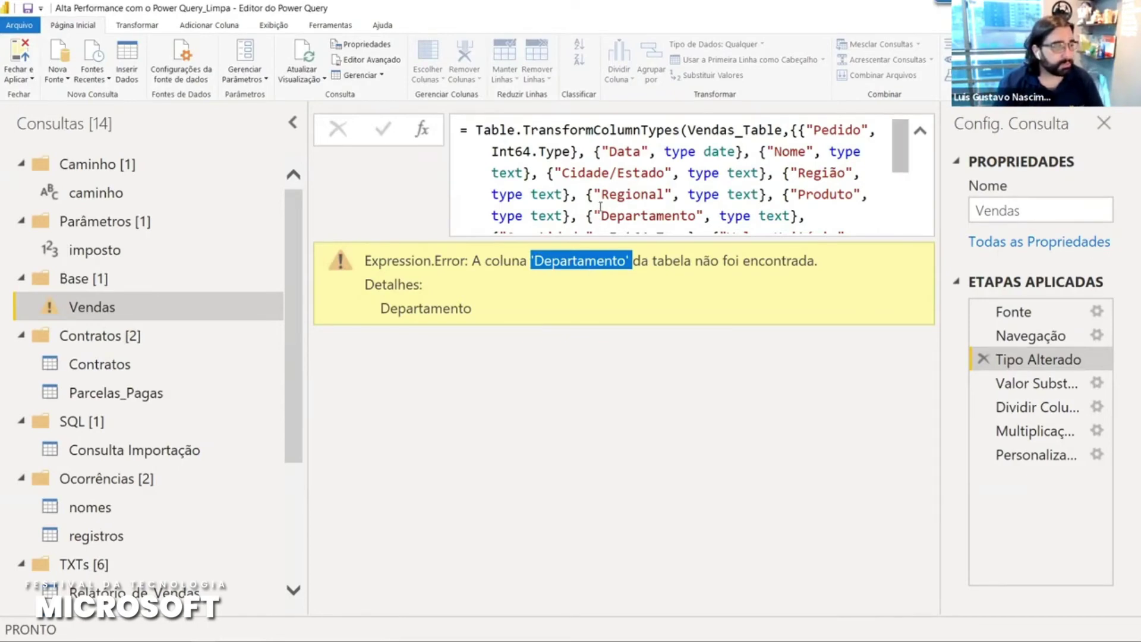
- Remove the {"Departamento", type text} entry from the Tipo Alterado formula and apply the change
left_click(587, 215)
key("ctrl+shift+Right")
key("ctrl+shift+Right")
key("ctrl+shift+Right")
key("ctrl+shift+Right")
key("ctrl+shift+Right")
key("ctrl+shift+Right")
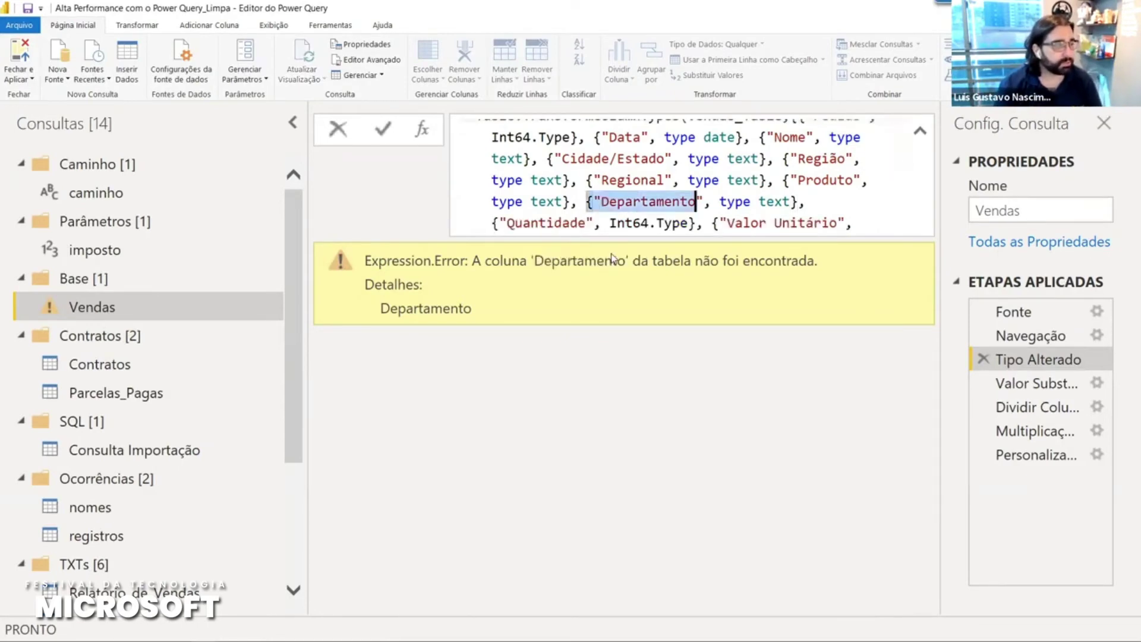
key("Delete")
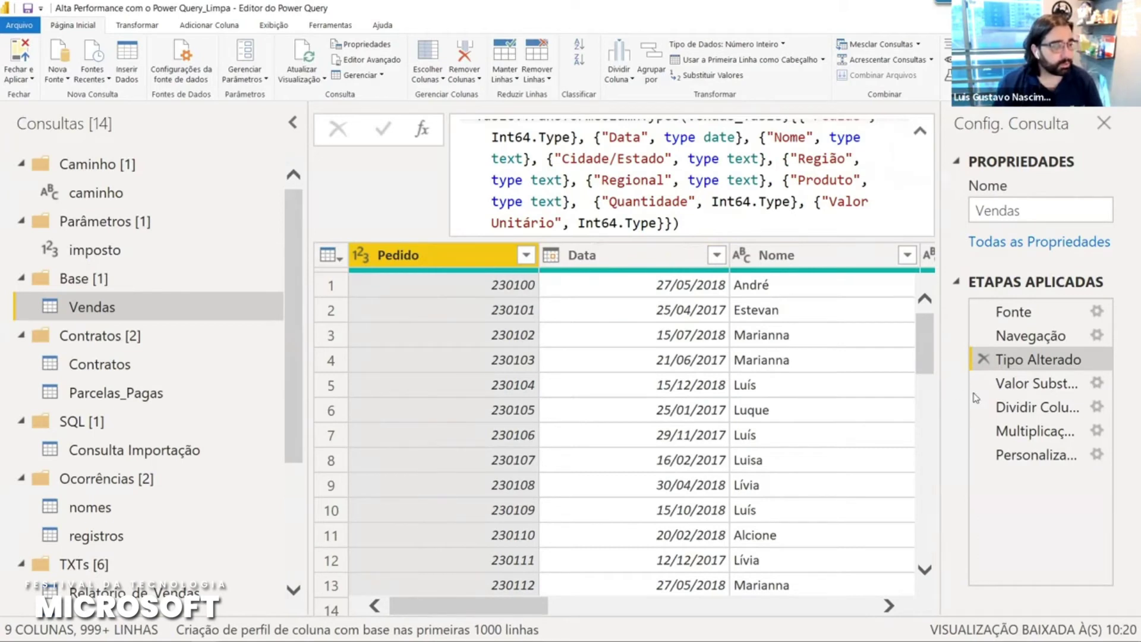
- Show the result of the Vendas query's last step at a reduced display size and review its calculated value columns
left_click(1034, 455)
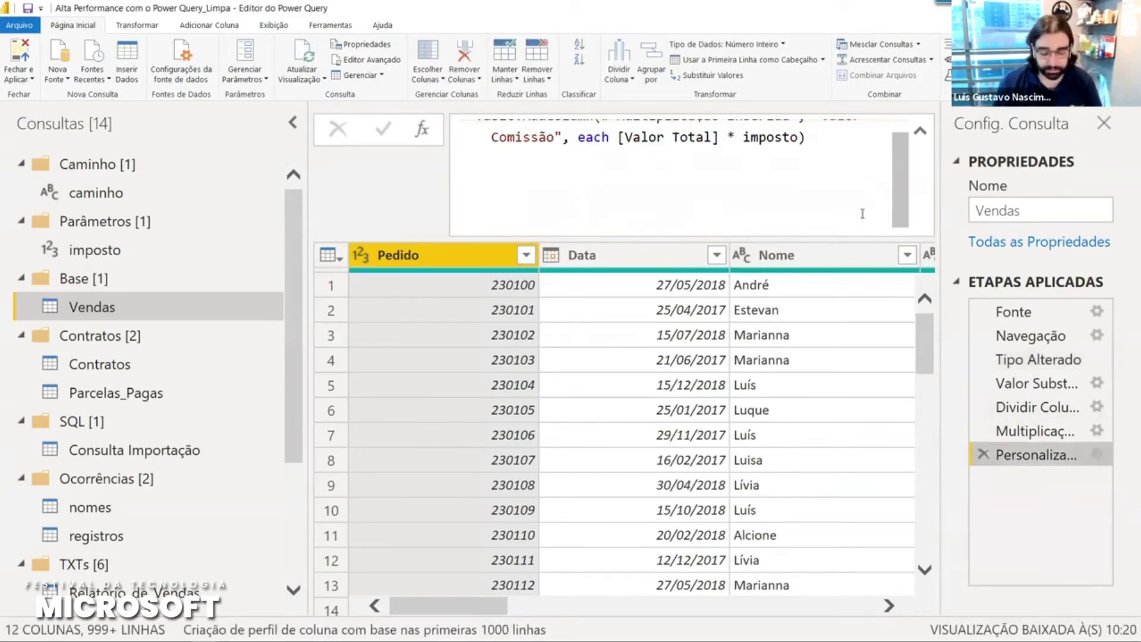
left_click(659, 401)
key("ctrl+minus")
key("ctrl+minus")
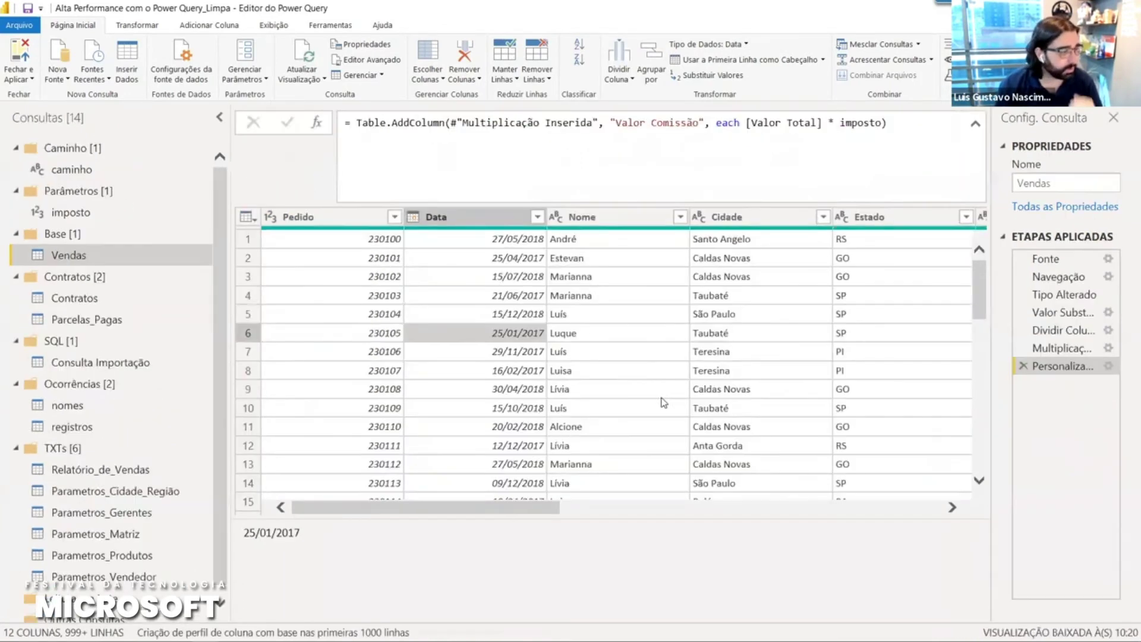
left_click_drag(550, 507, 945, 507)
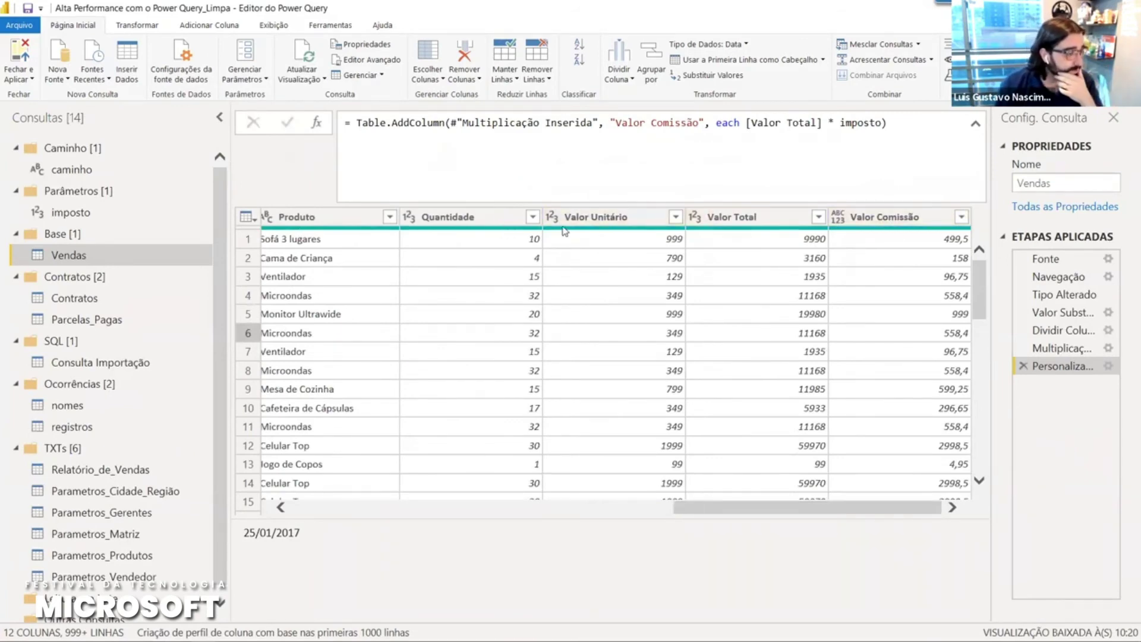
- Collapse the formula area and move the Valor Comissão column in front of Valor Total
left_click(858, 221)
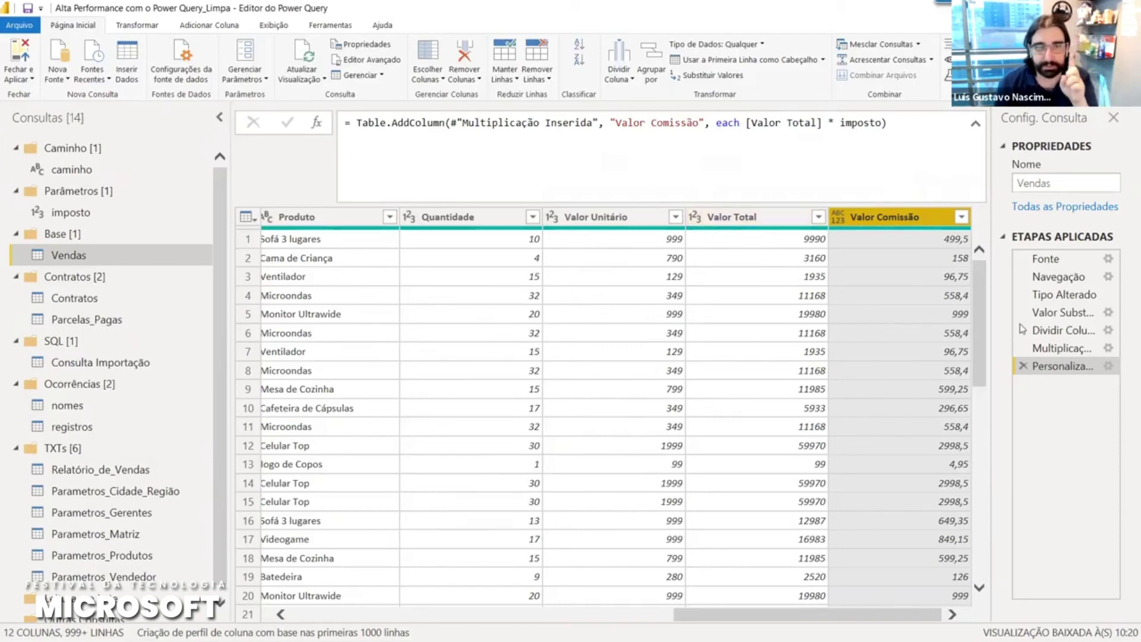
left_click(974, 126)
left_click(897, 150)
left_click_drag(841, 149, 768, 167)
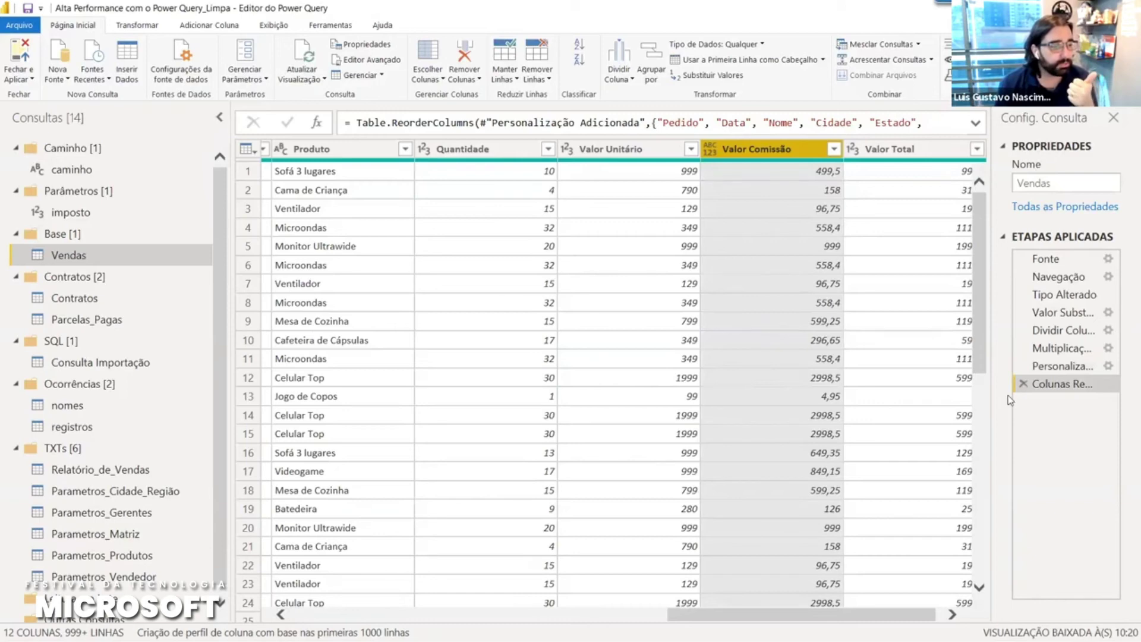
- Widen the query settings area, expand the Colunas Reordenadas formula and examine the column order it lists
left_click_drag(991, 405, 946, 404)
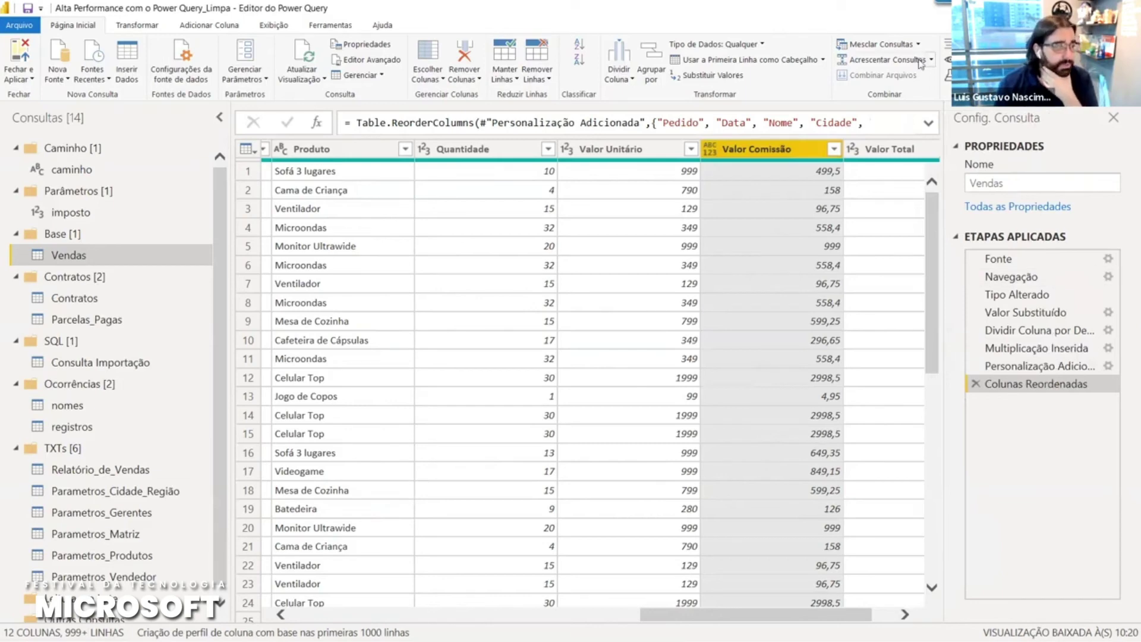
left_click(928, 123)
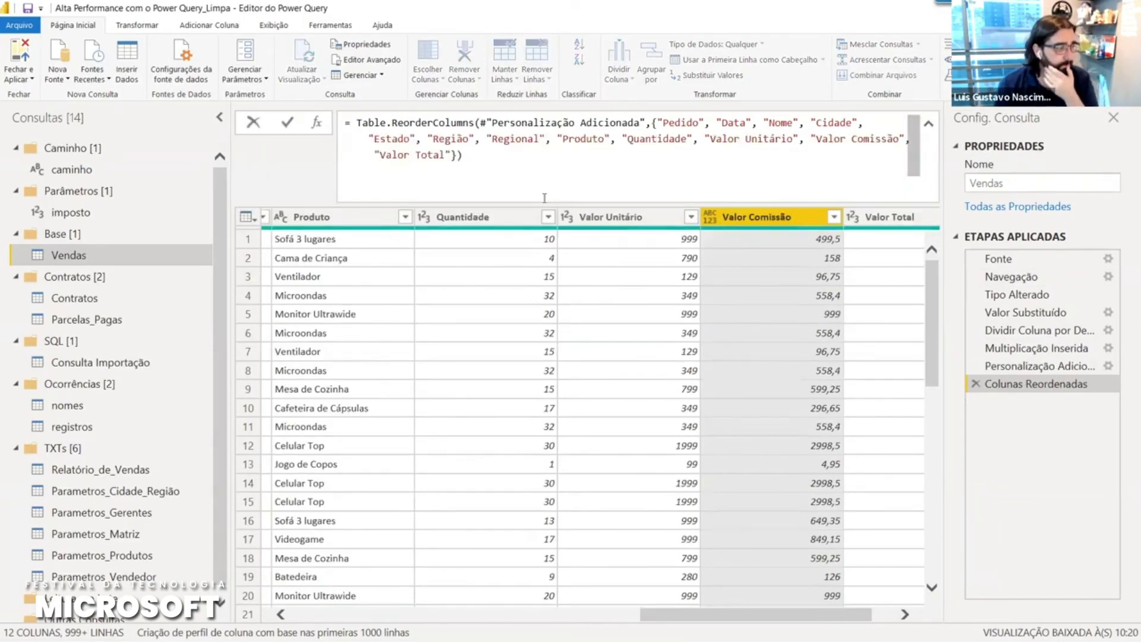
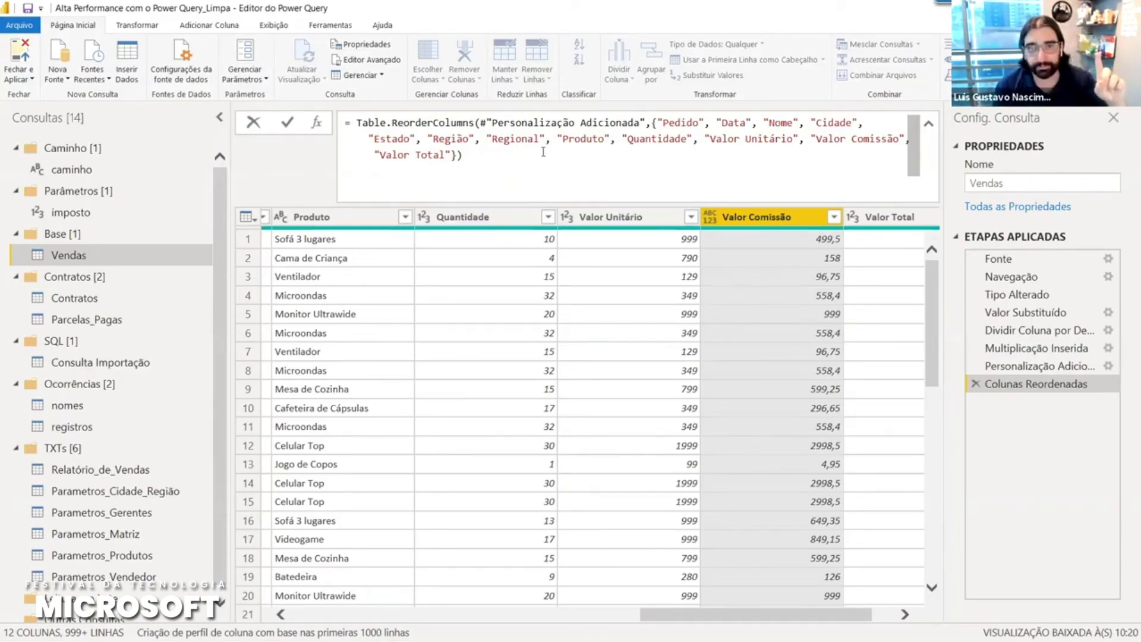
double_click(440, 154)
left_click(851, 138)
double_click(853, 139)
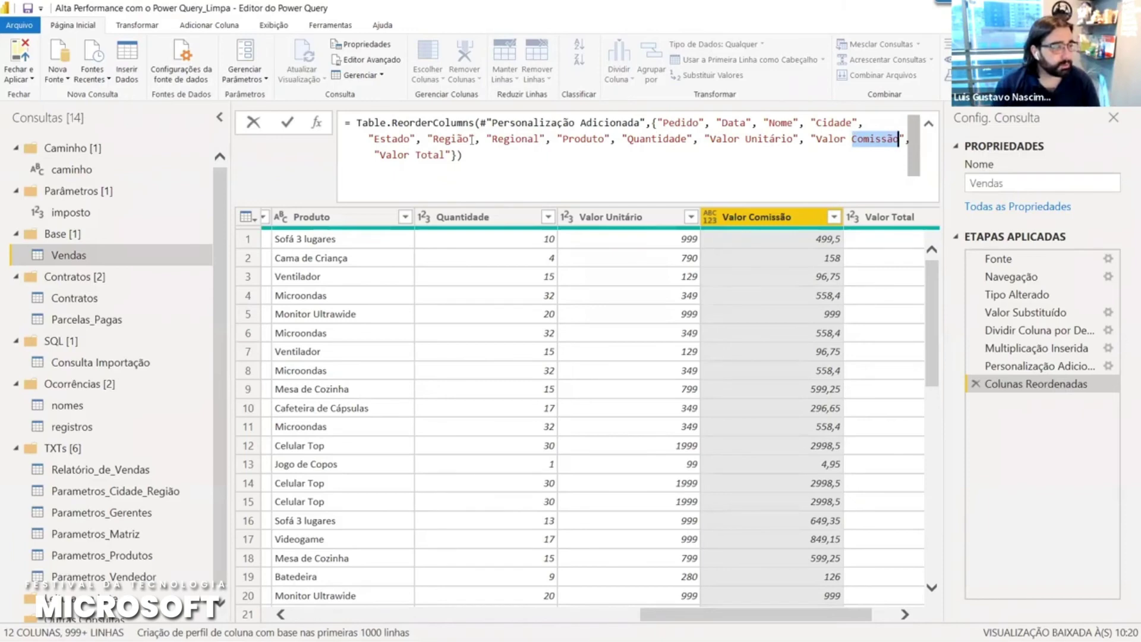
left_click(544, 138)
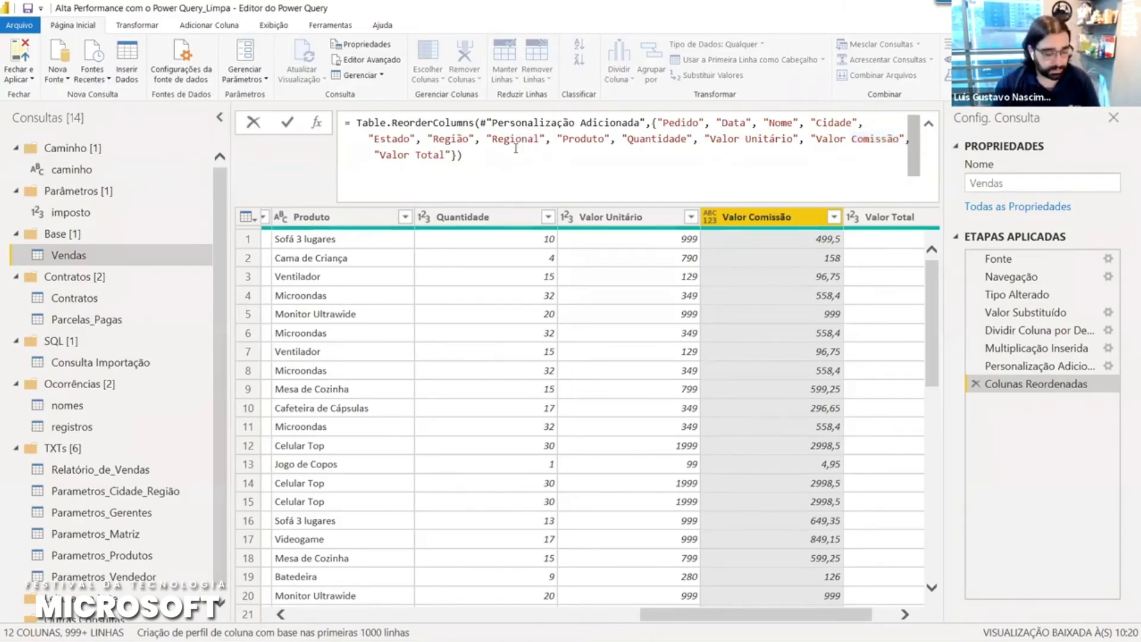
- Switch to Base_Exercícios_2020.xlsx in Excel, undo the deletion of the Departamento column and save the workbook
key("alt+Tab")
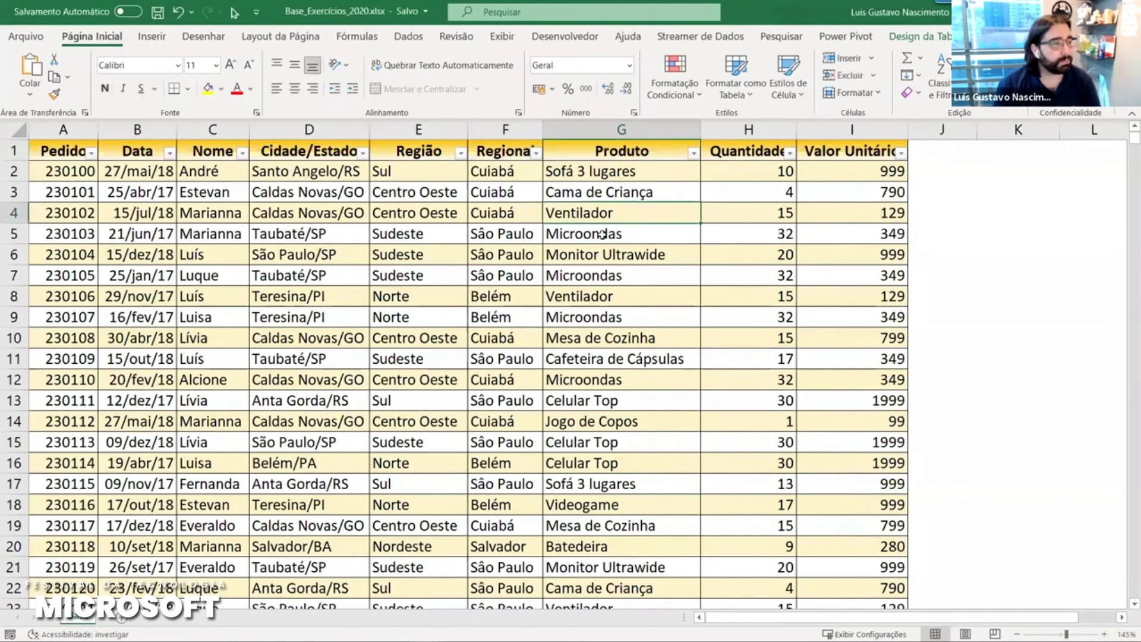
left_click(603, 234)
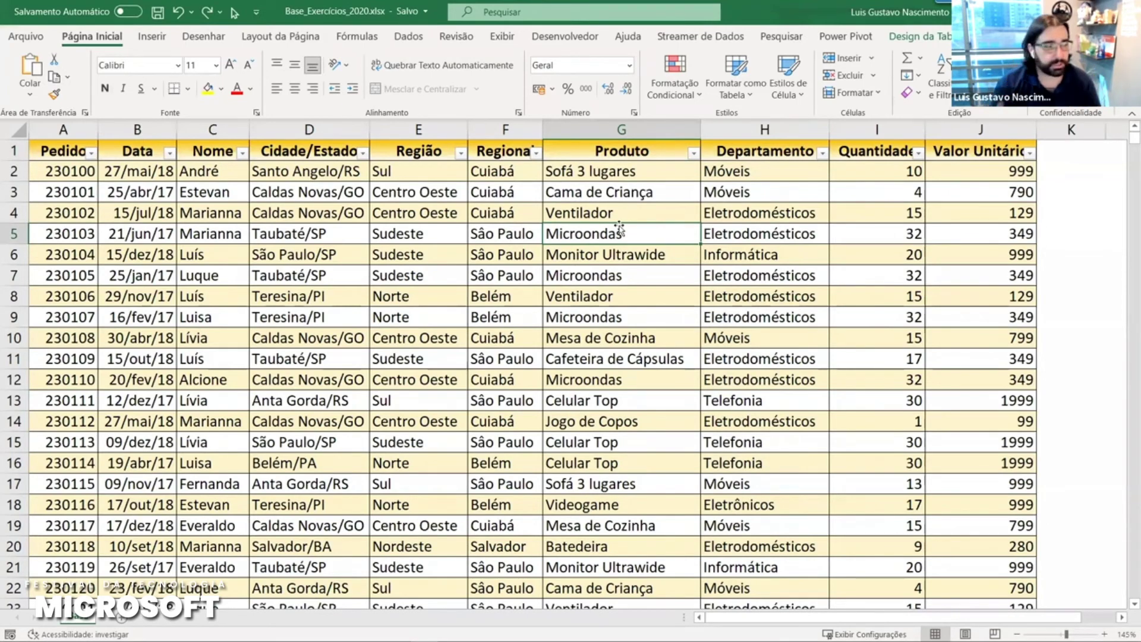
left_click_drag(748, 172, 758, 295)
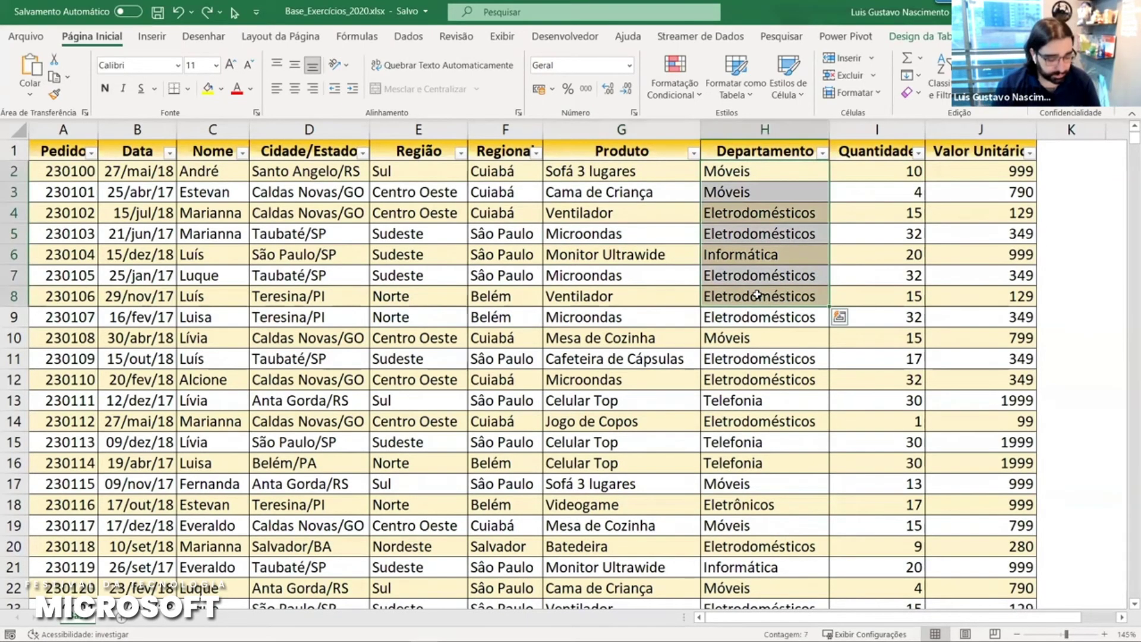
left_click(755, 226)
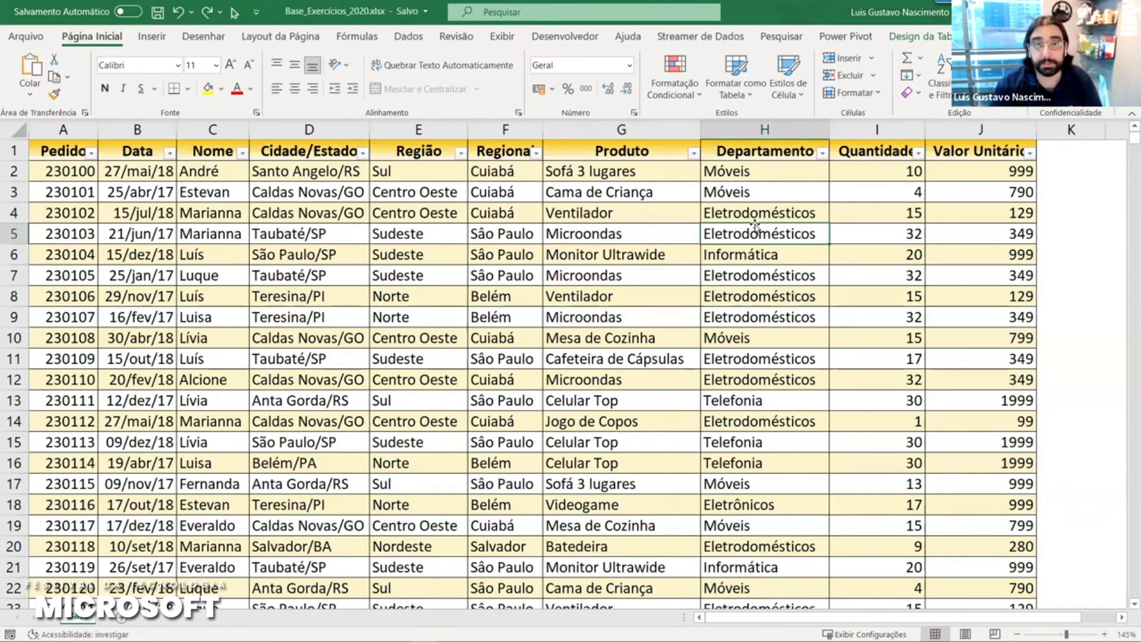
- Return to the Power Query Editor, refresh the Vendas preview at the Colunas Reordenadas step and check the Departamento column's position
key("alt+Tab")
left_click(1023, 294)
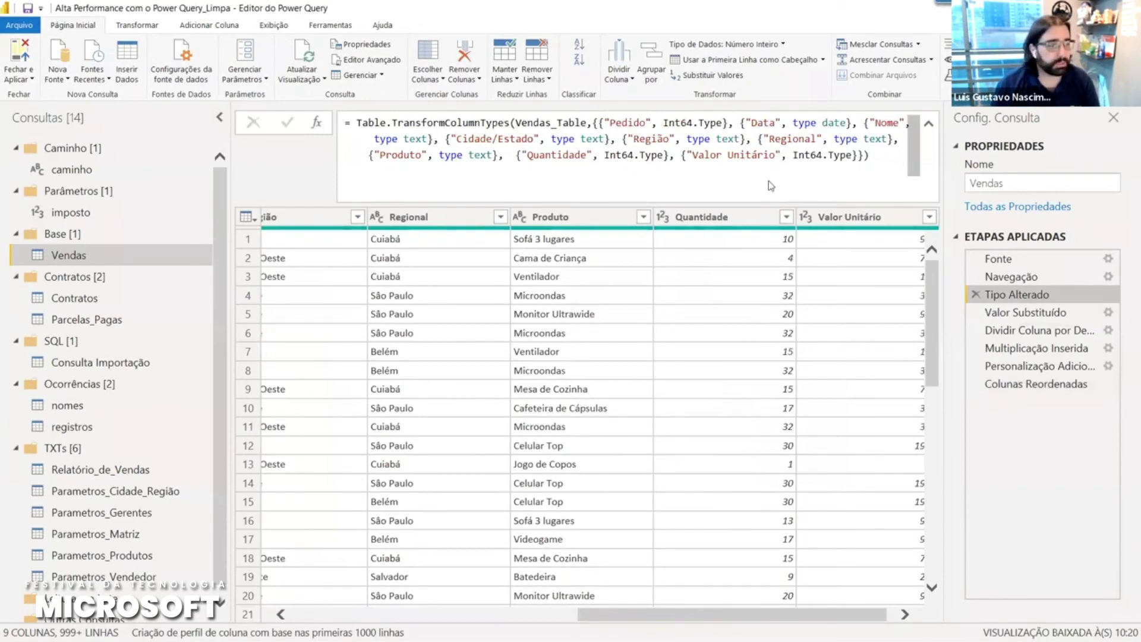
left_click(1037, 383)
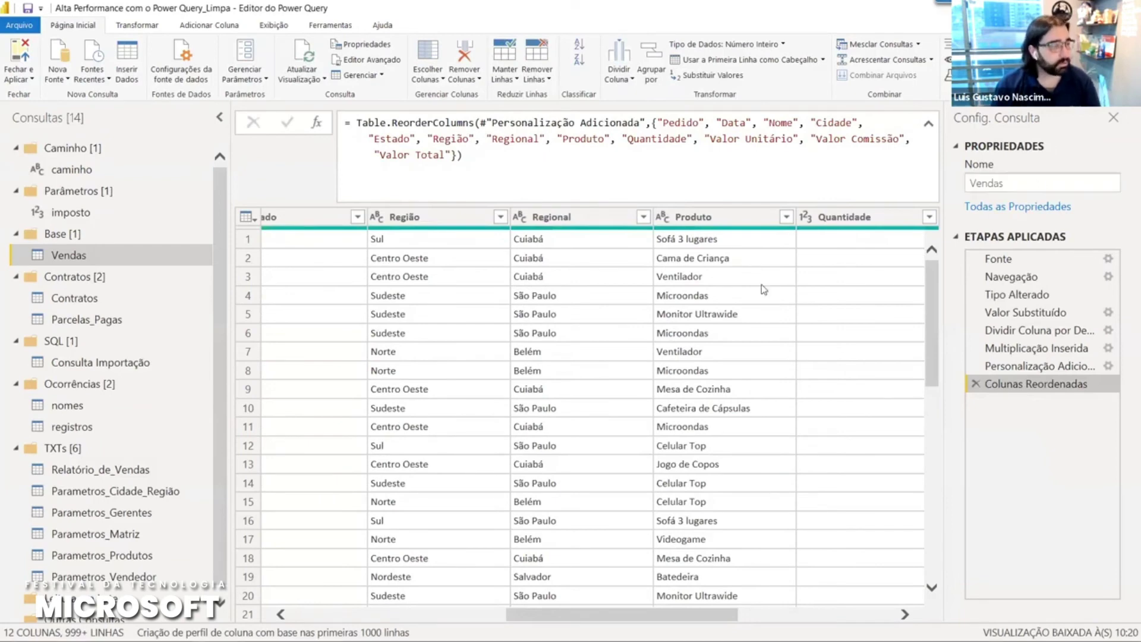
left_click(314, 59)
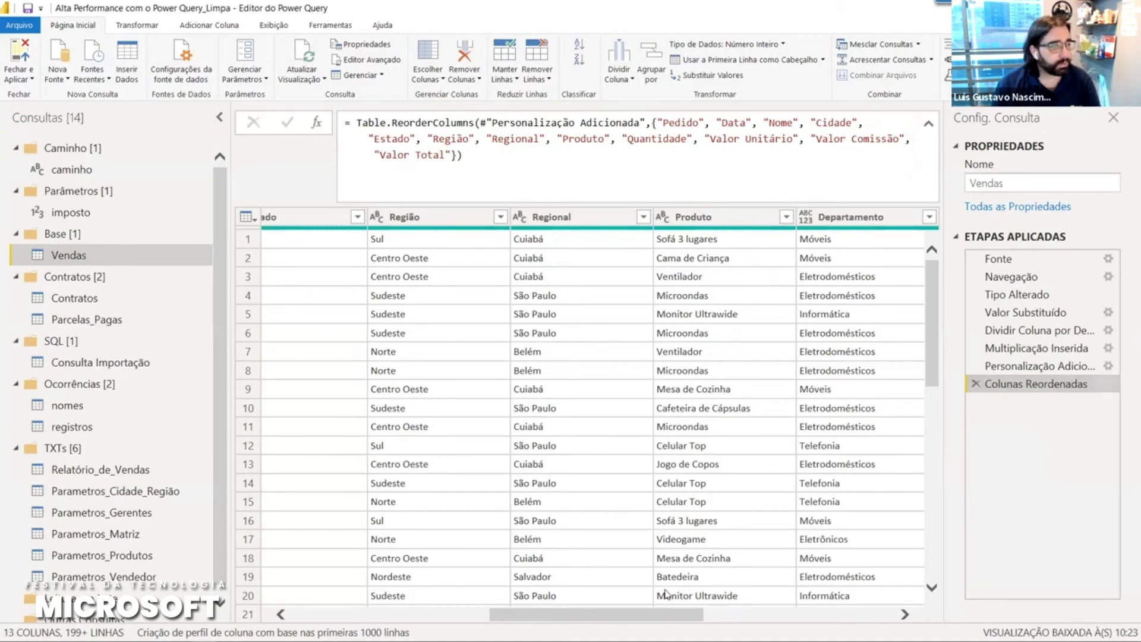
left_click_drag(674, 615, 832, 618)
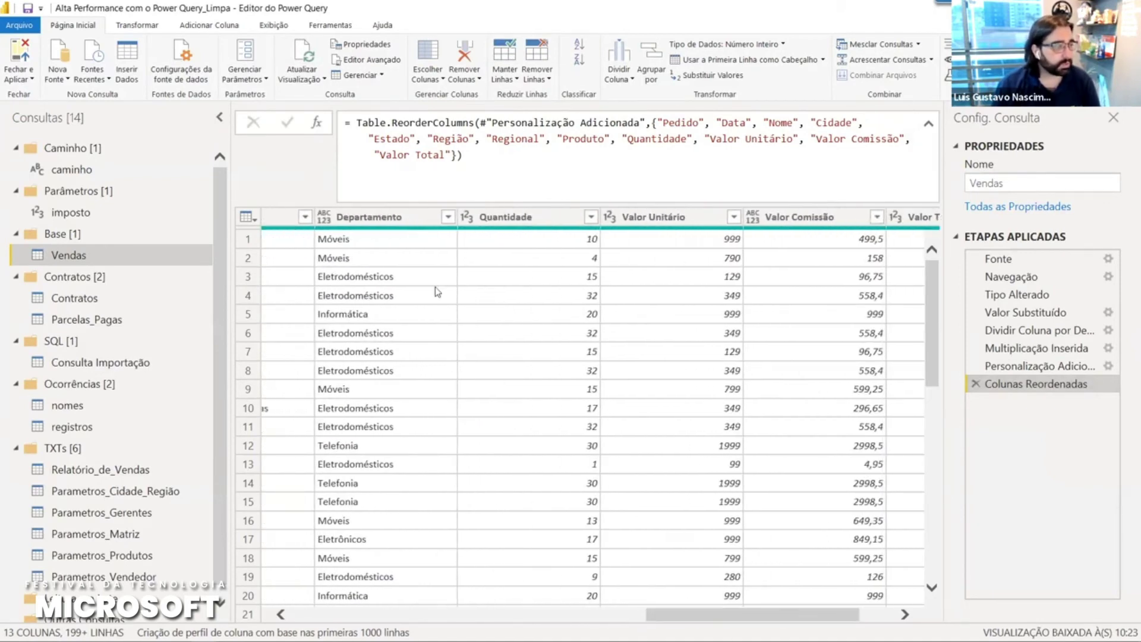
left_click(437, 291)
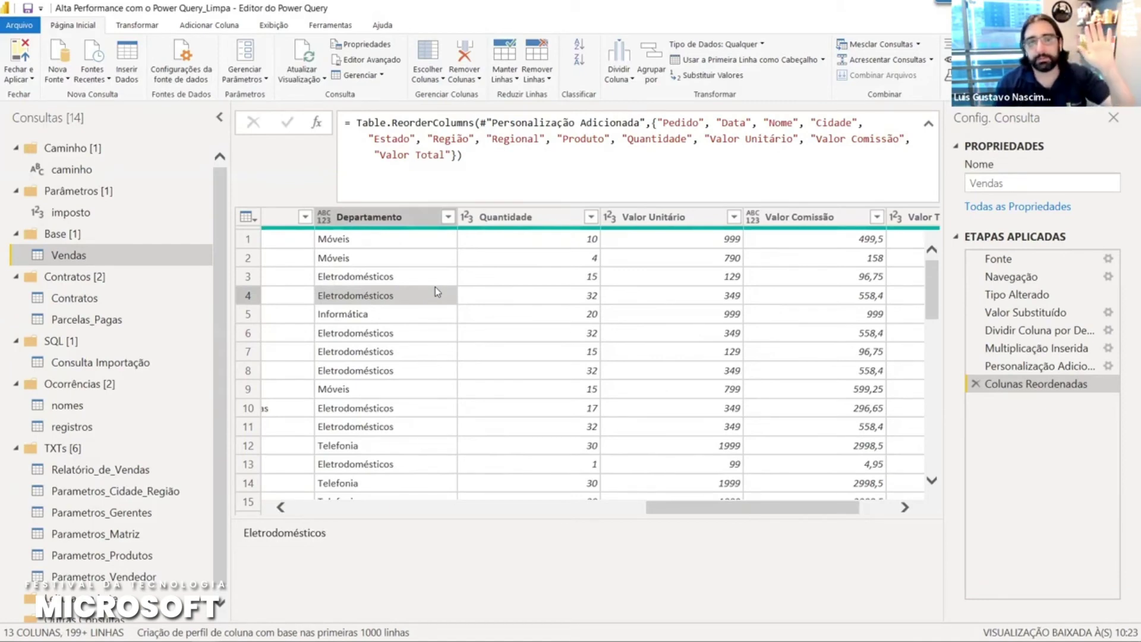
- Examine the Tipo Alterado step's formula and the Departamento column's data type, and return to the Colunas Reordenadas step
left_click(1044, 295)
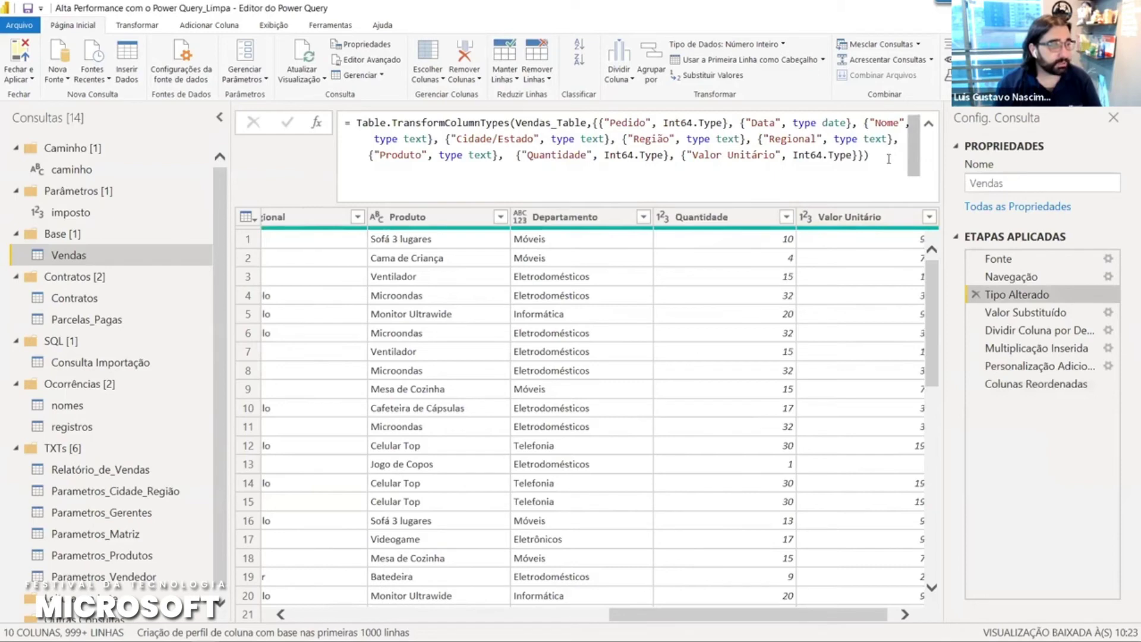
left_click_drag(871, 156, 558, 142)
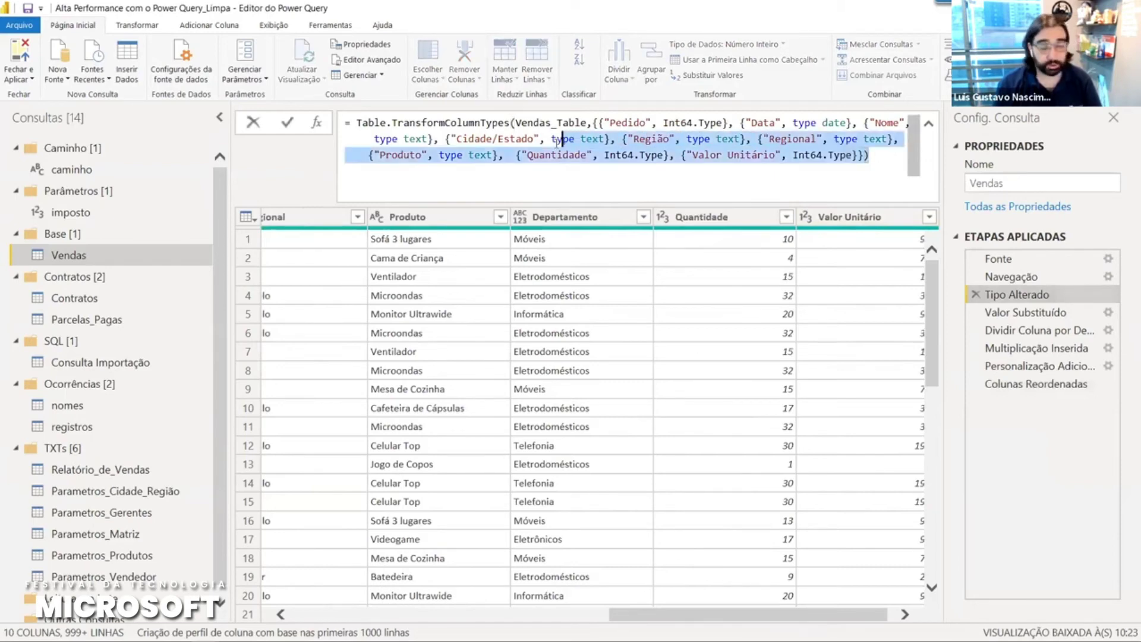
left_click(530, 256)
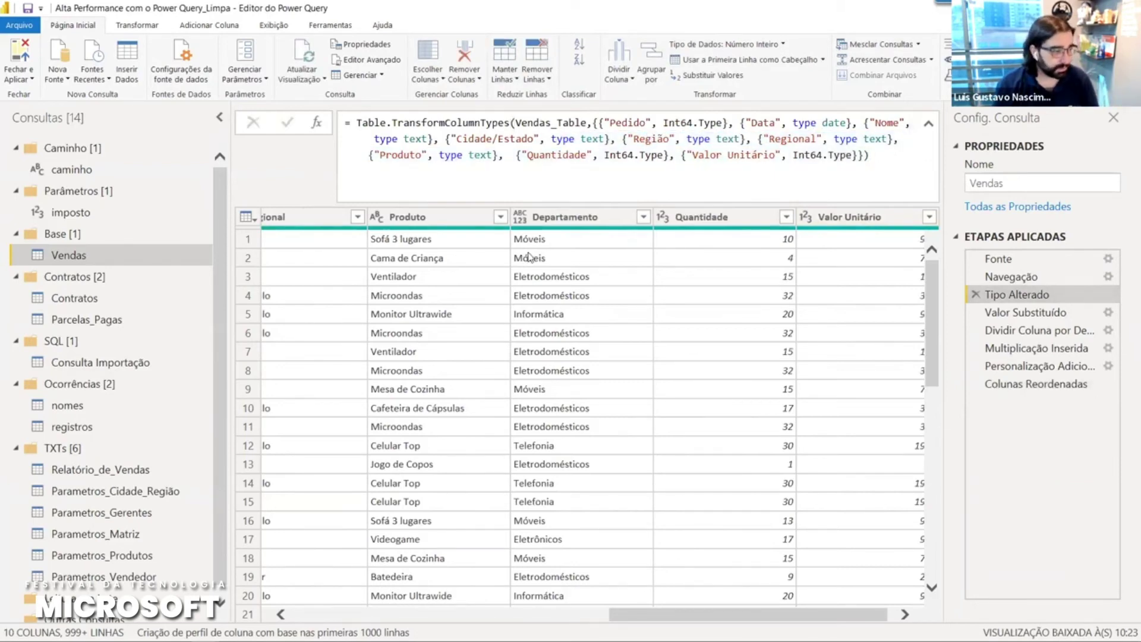
left_click(520, 217)
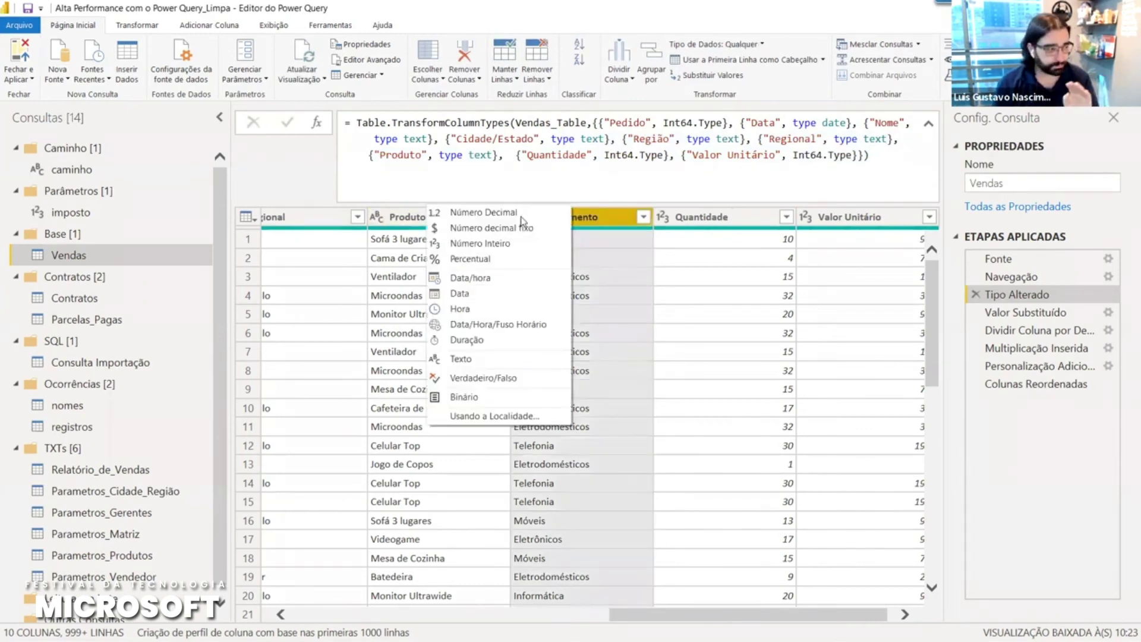
left_click(642, 256)
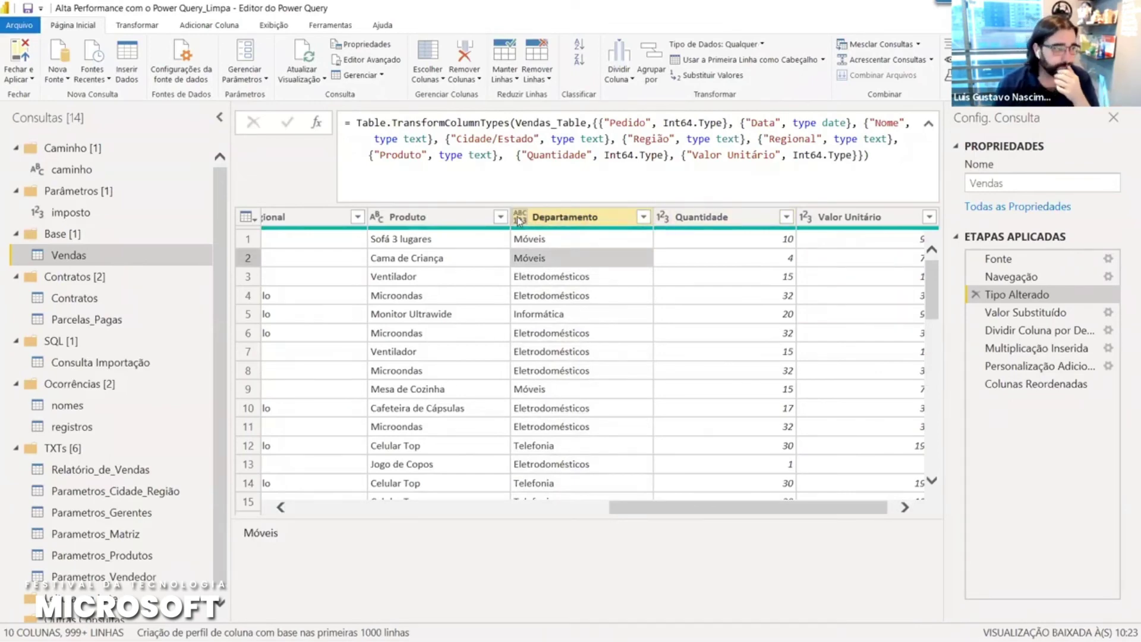
left_click(1024, 392)
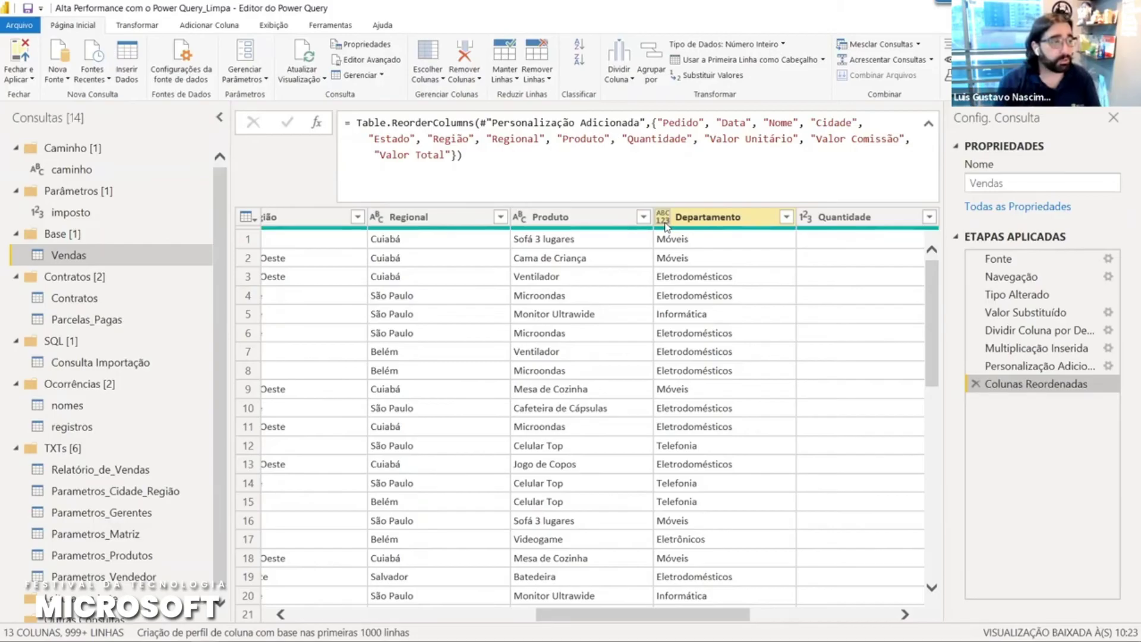
- Switch to Base_Exercícios_2020.xlsx in Excel and insert a blank table column in front of Departamento
key("alt+Tab")
left_click(786, 126)
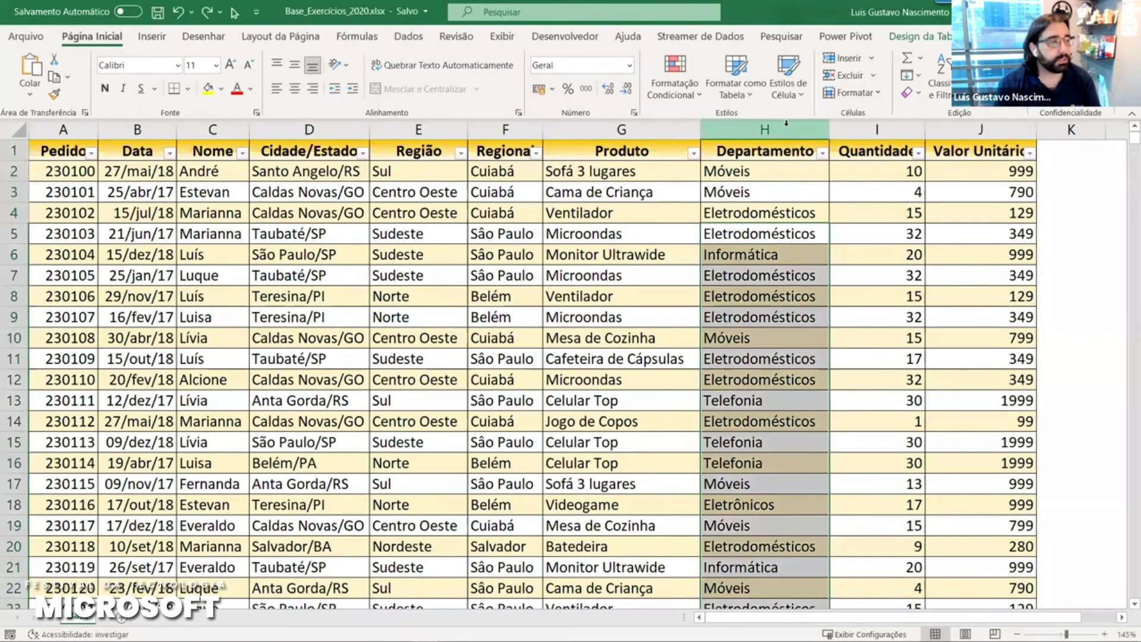
key("ctrl+x")
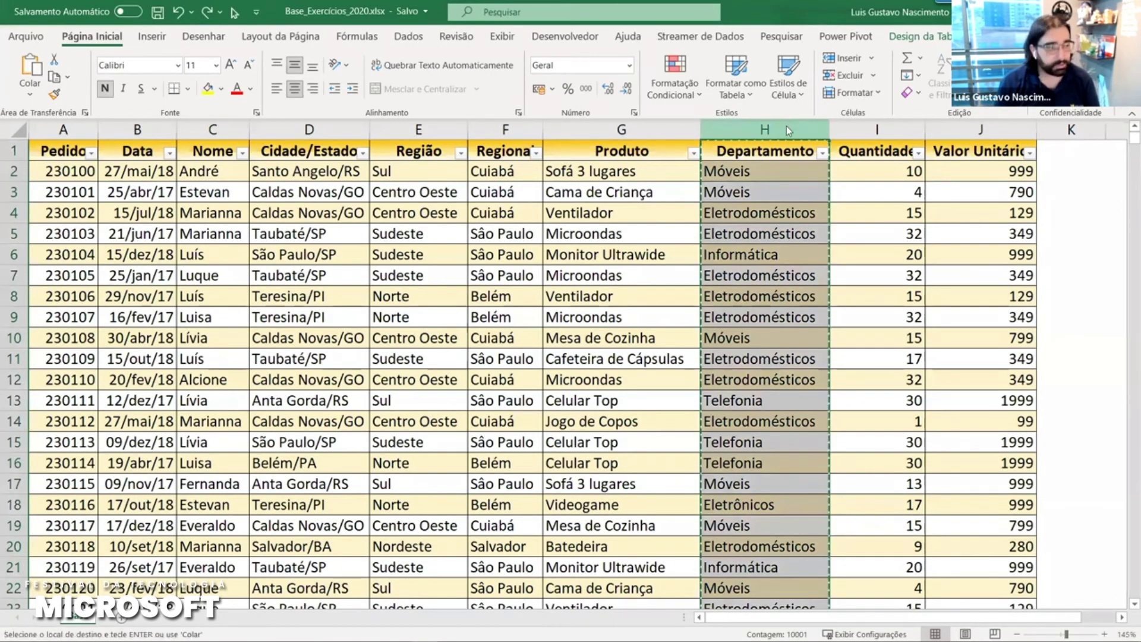
key("ctrl+plus")
key("Return")
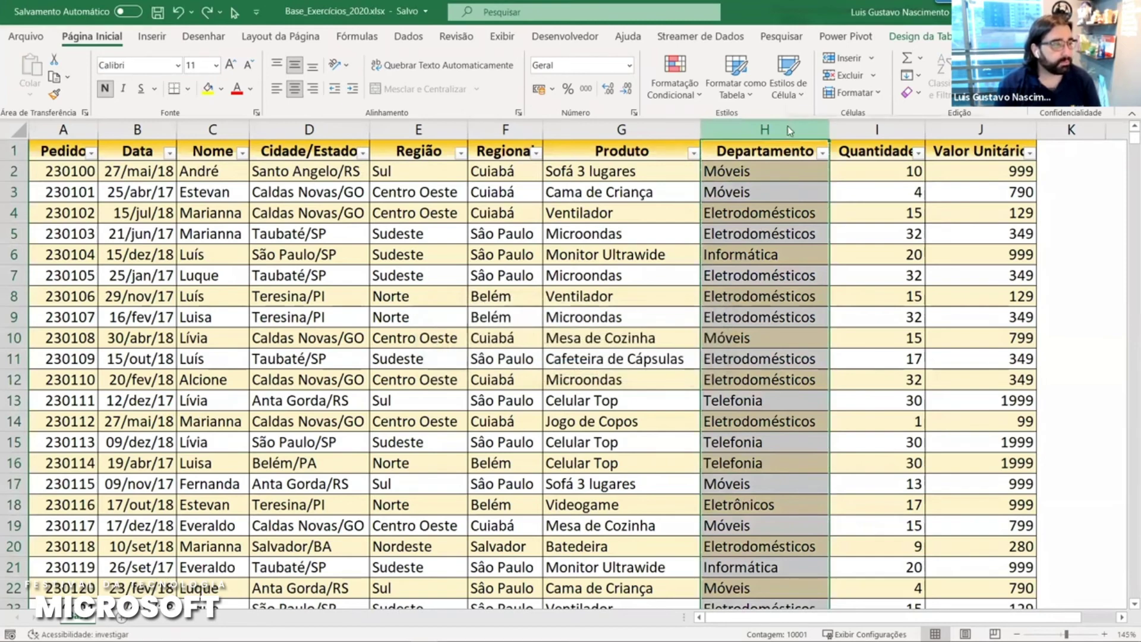
right_click(788, 127)
left_click(831, 253)
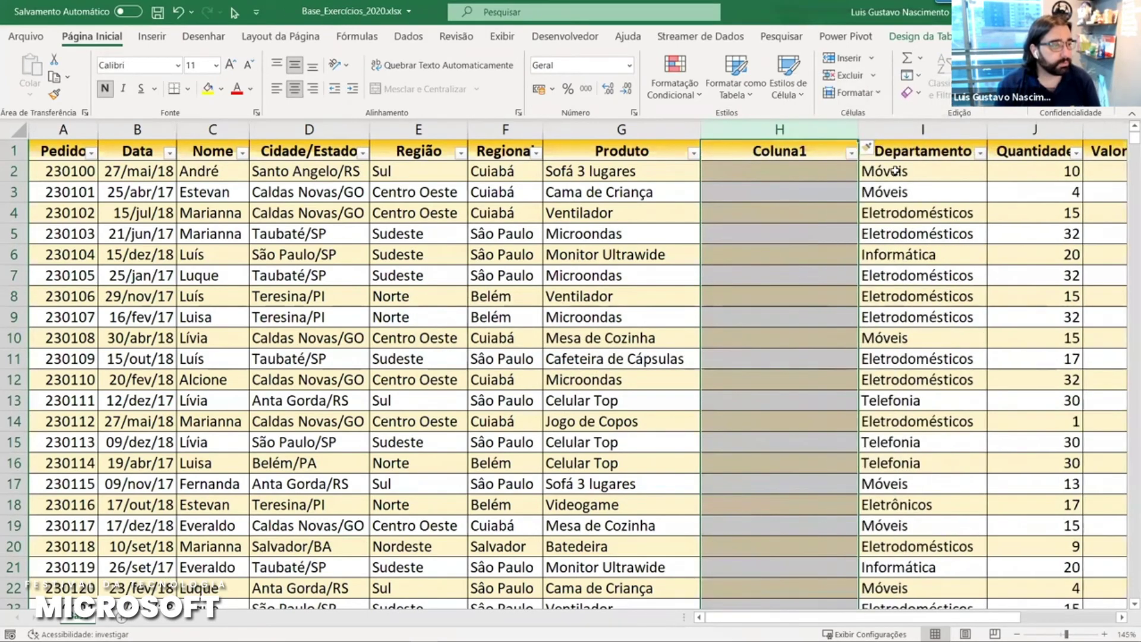
- Copy all the Departamento values into the blank column in front of it
left_click(894, 171)
key("ctrl+shift+Down")
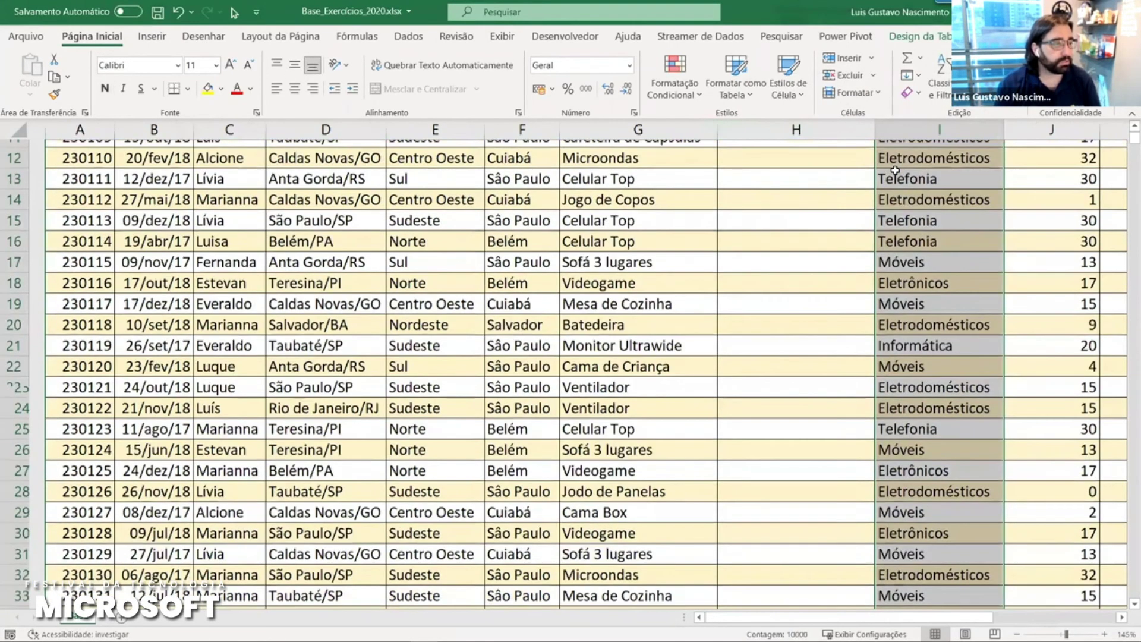
key("ctrl+c")
key("Left")
key("ctrl+v")
key("ctrl")
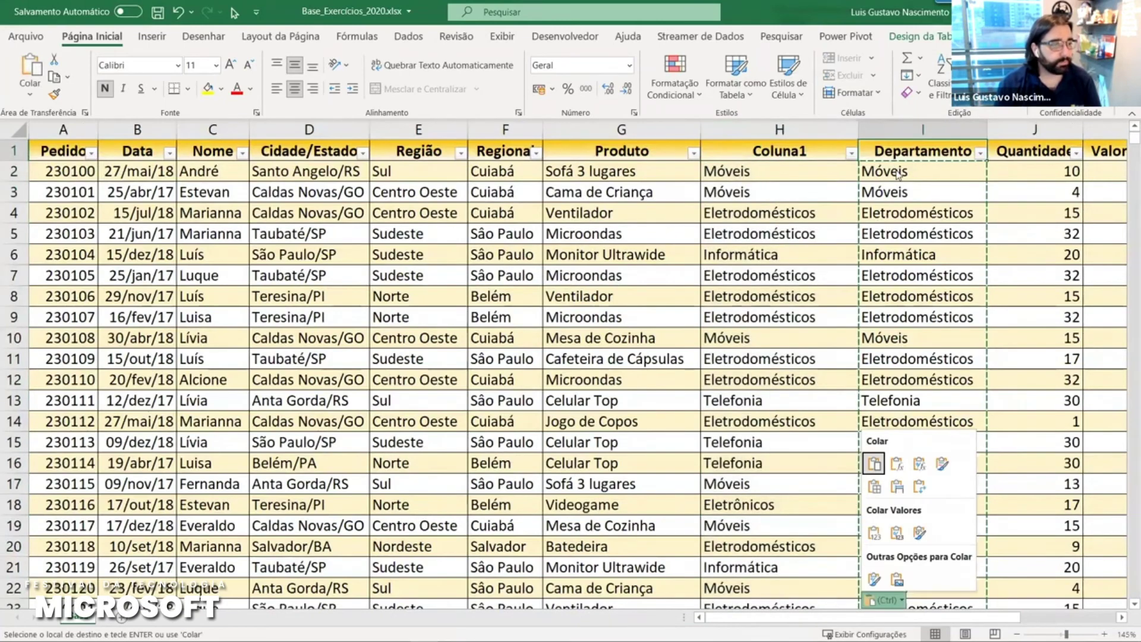
key("Escape")
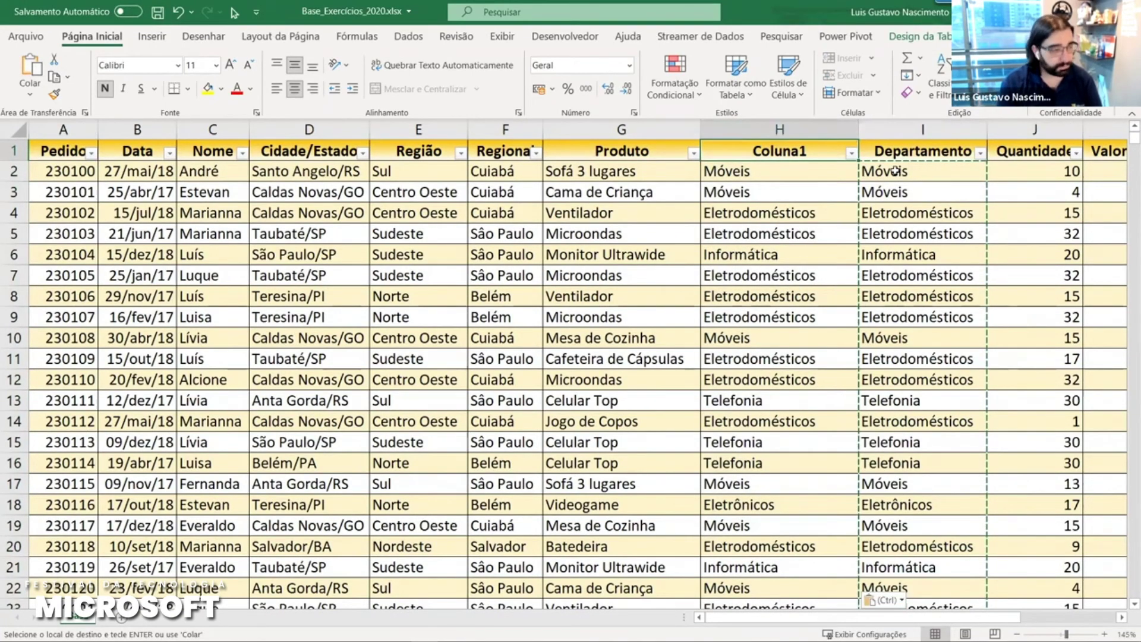
- Name the copied column's header Departamento2 and save the workbook
type("Departamento2")
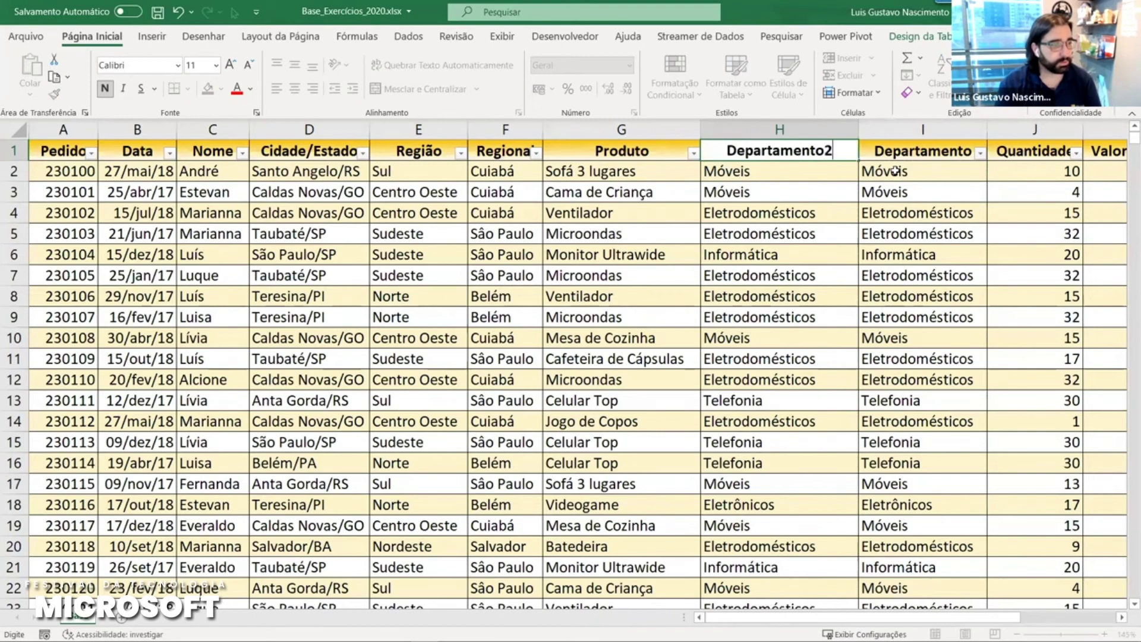
key("Return")
key("ctrl+s")
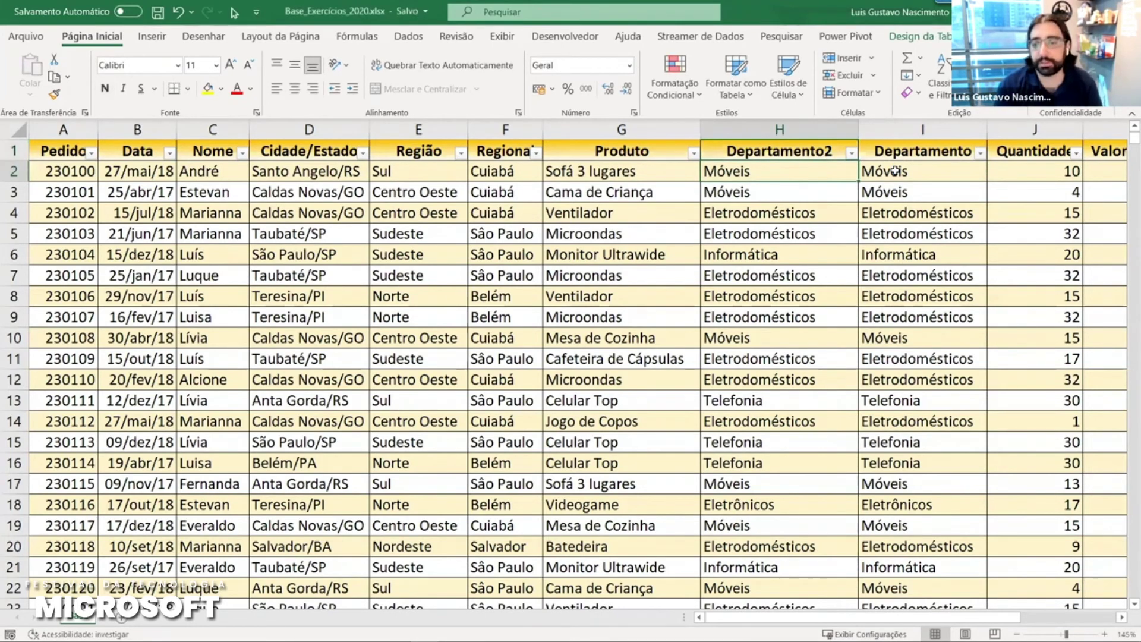
- Return to the Power Query Editor, refresh the Vendas preview and check the position of the Departamento2 column
key("alt+Tab")
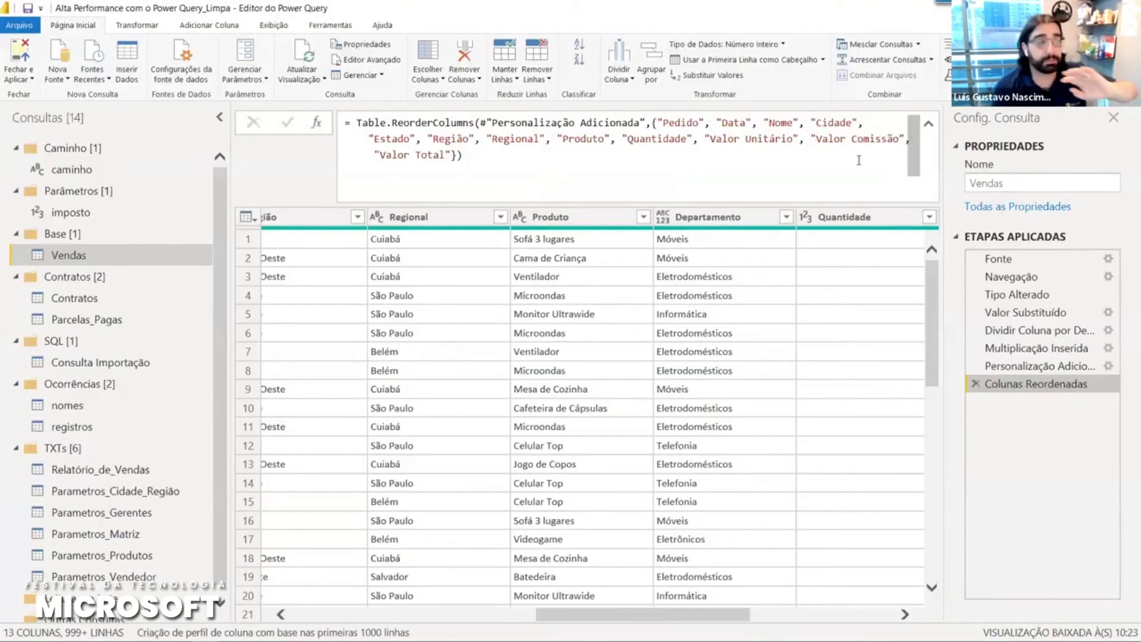
left_click(716, 278)
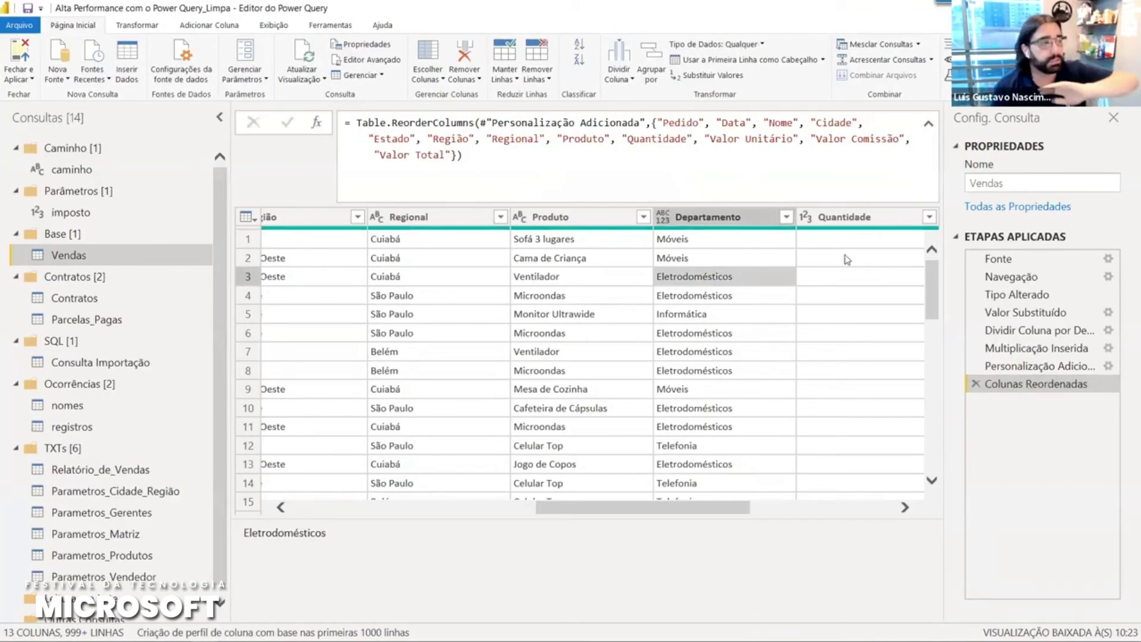
left_click(306, 60)
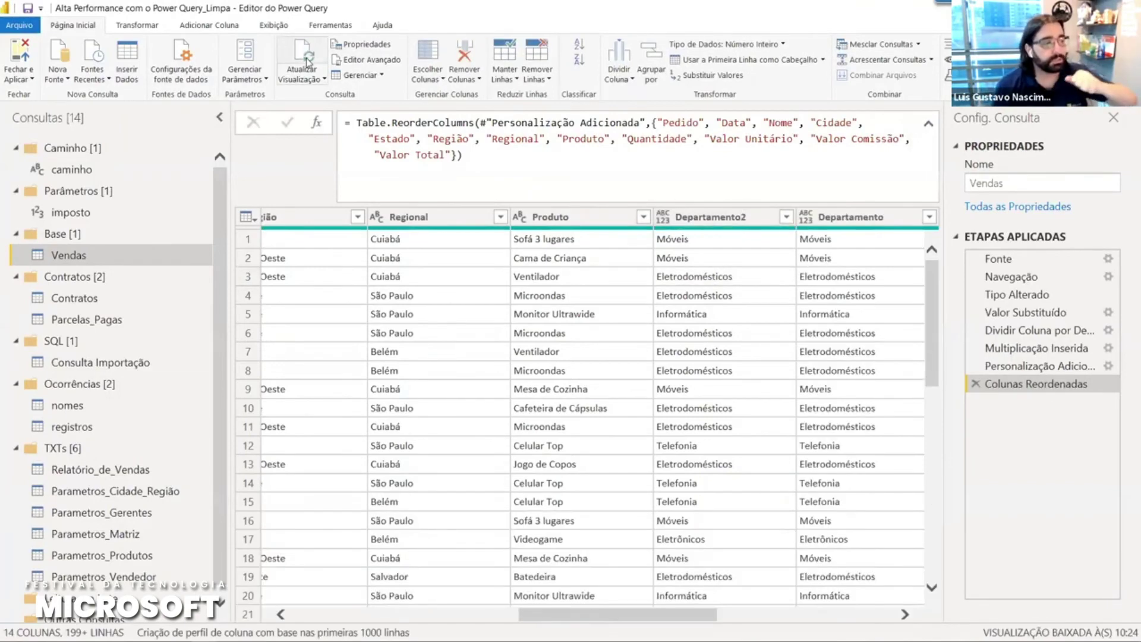
left_click(725, 238)
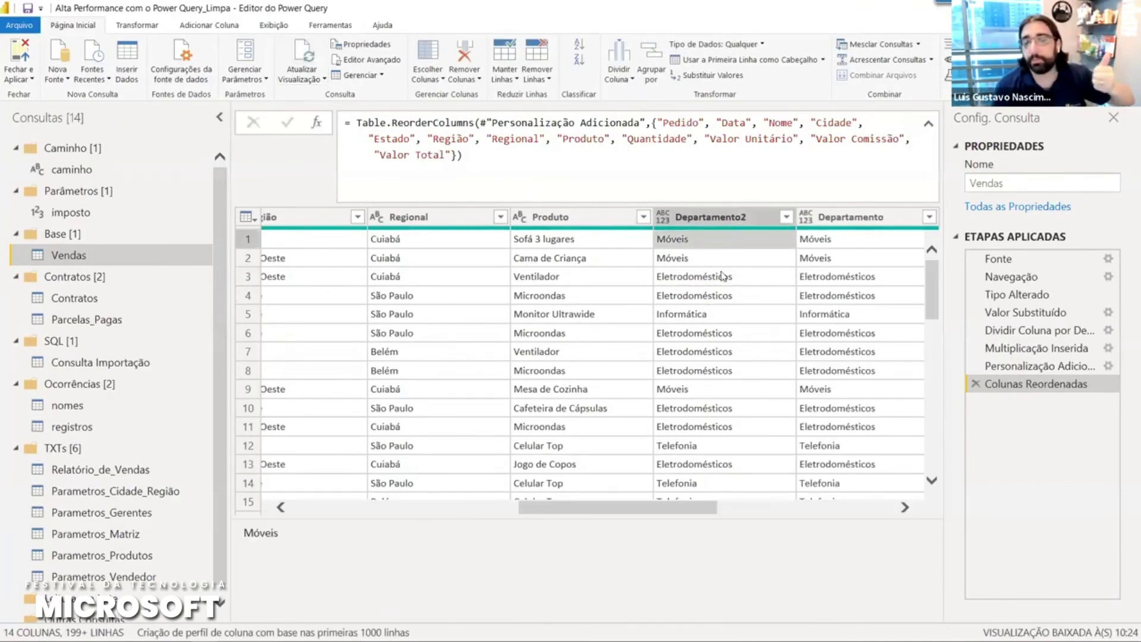
left_click(723, 277)
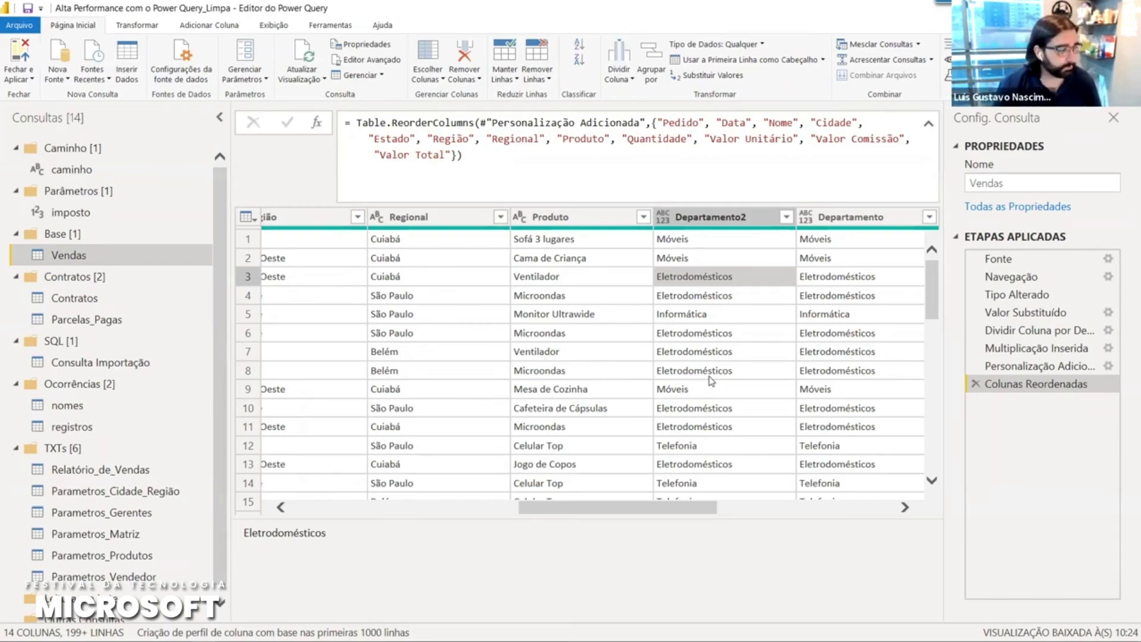
key("alt+Tab")
key("alt+Tab")
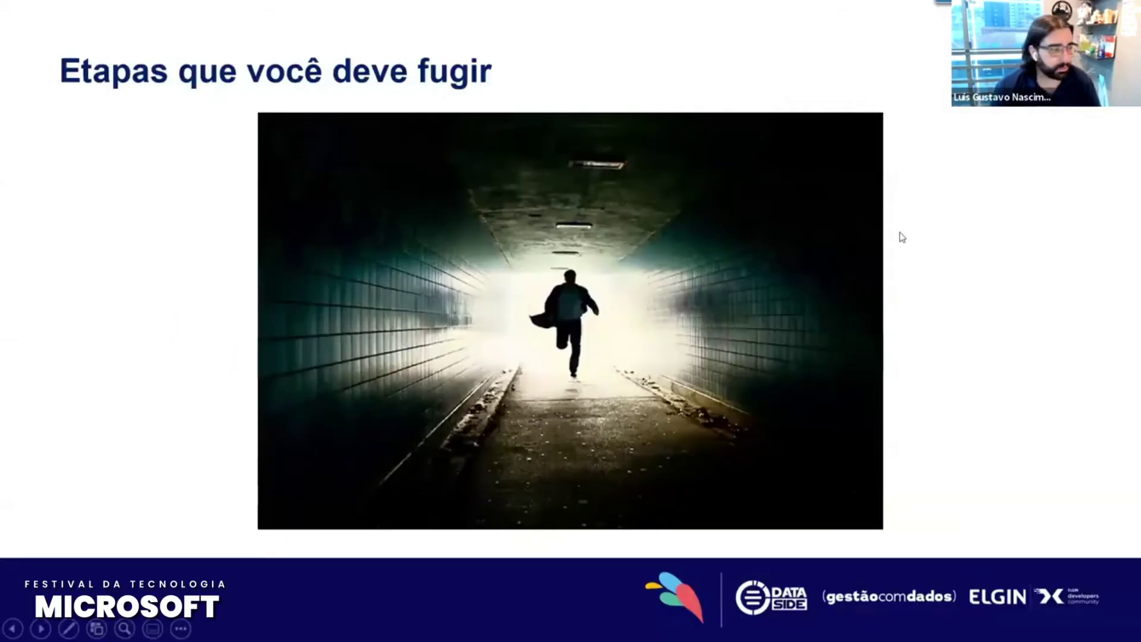
left_click(887, 268)
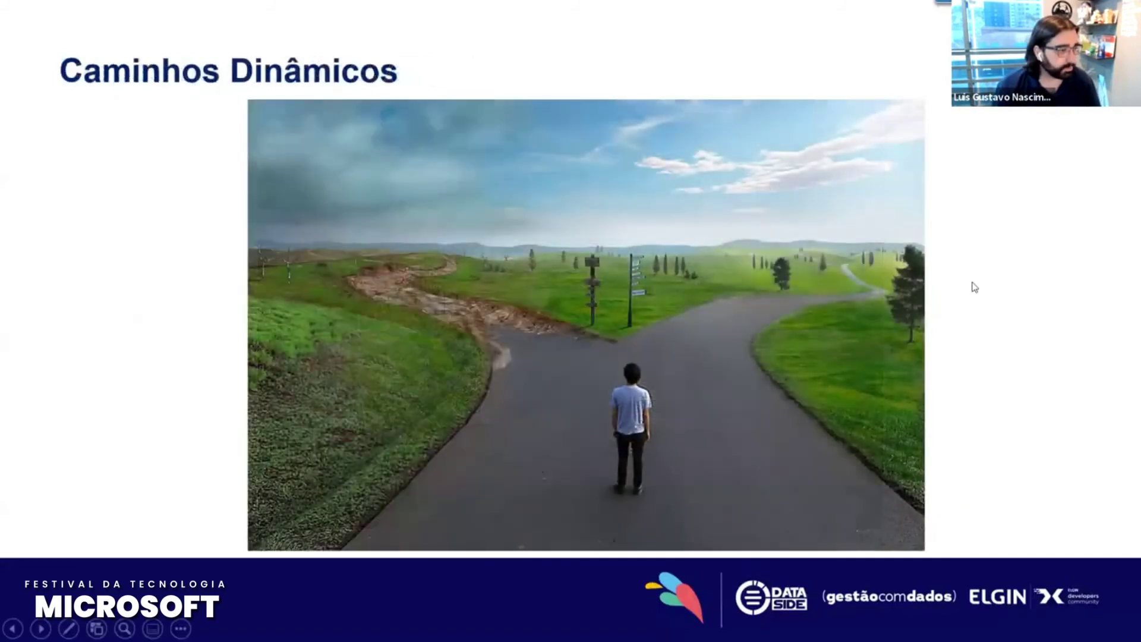
key("Right")
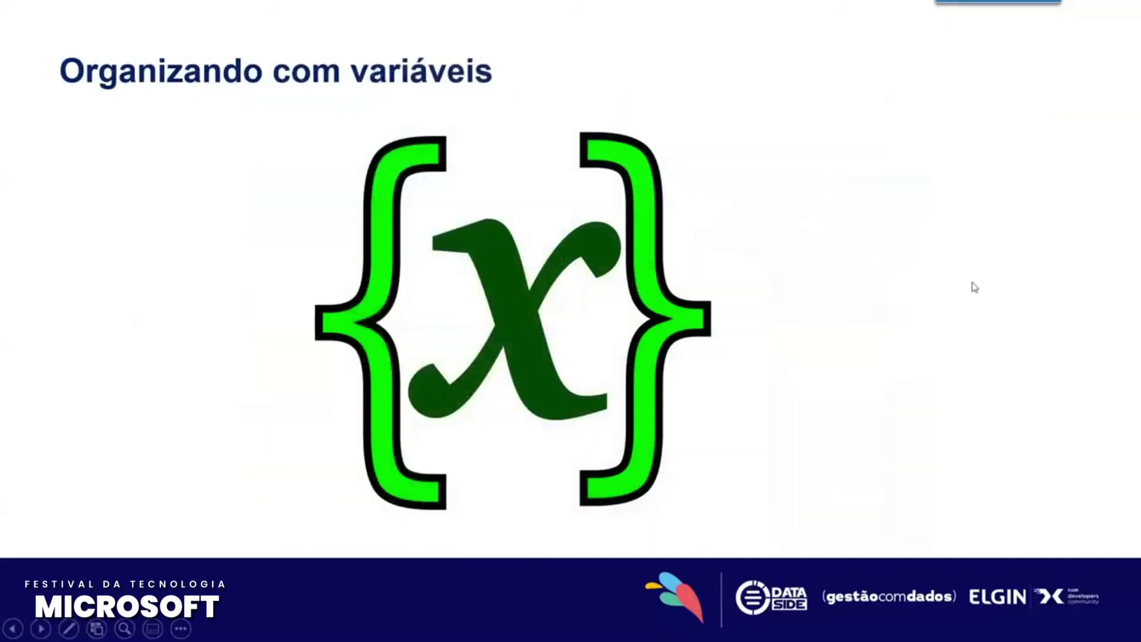
key("Right")
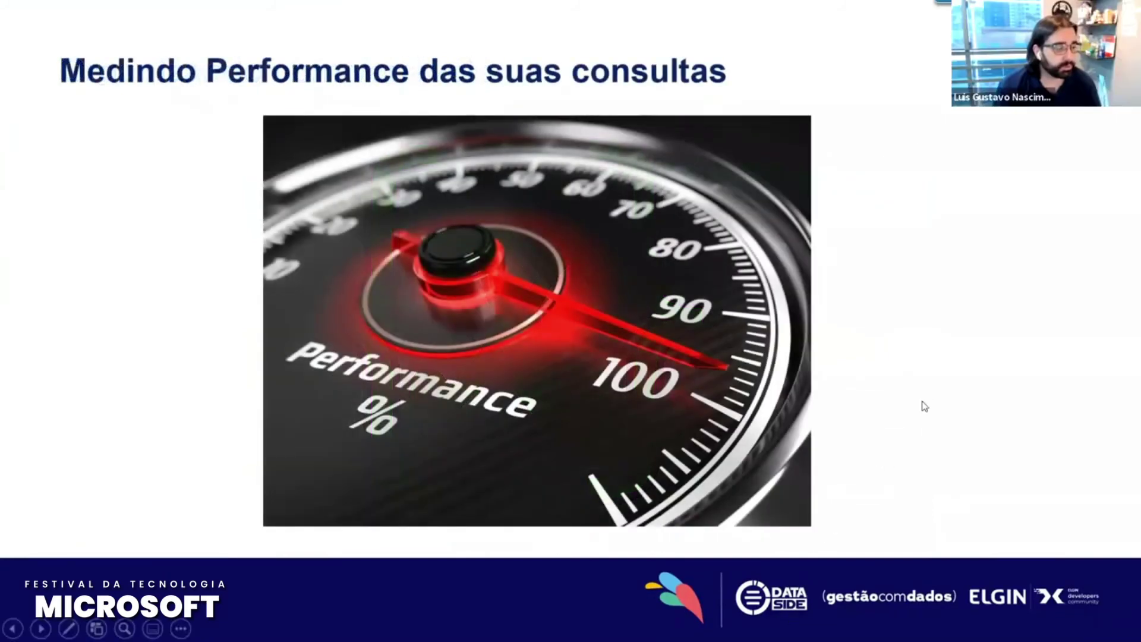
- Return to the Power Query Editor, collapse the formula area and start a diagnostic session
key("alt+Tab")
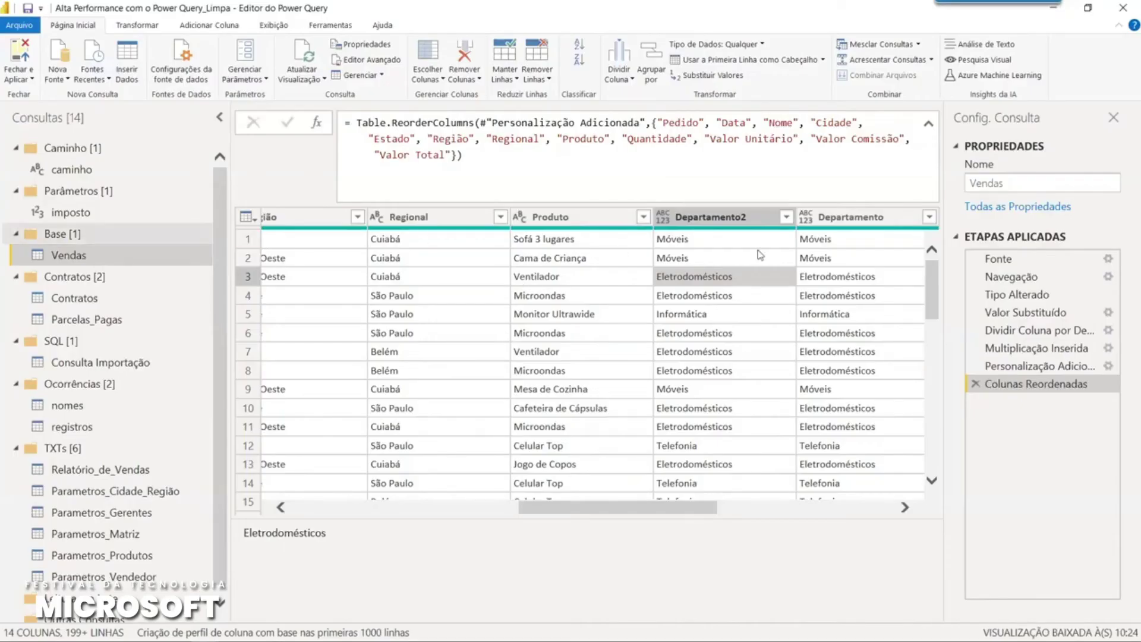
left_click(928, 125)
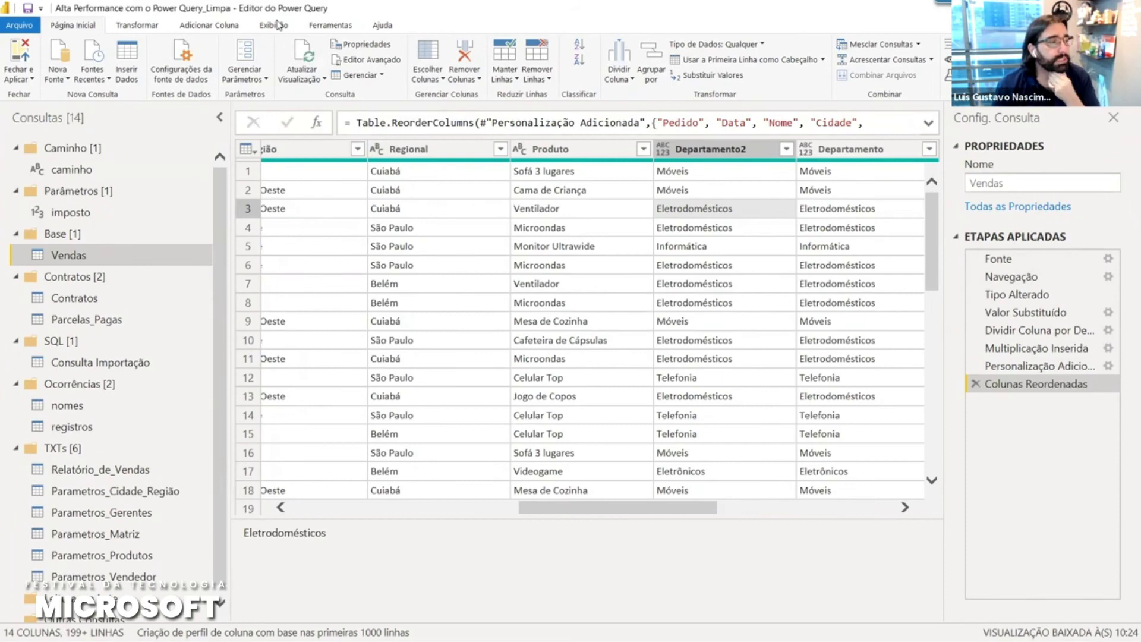
left_click(324, 26)
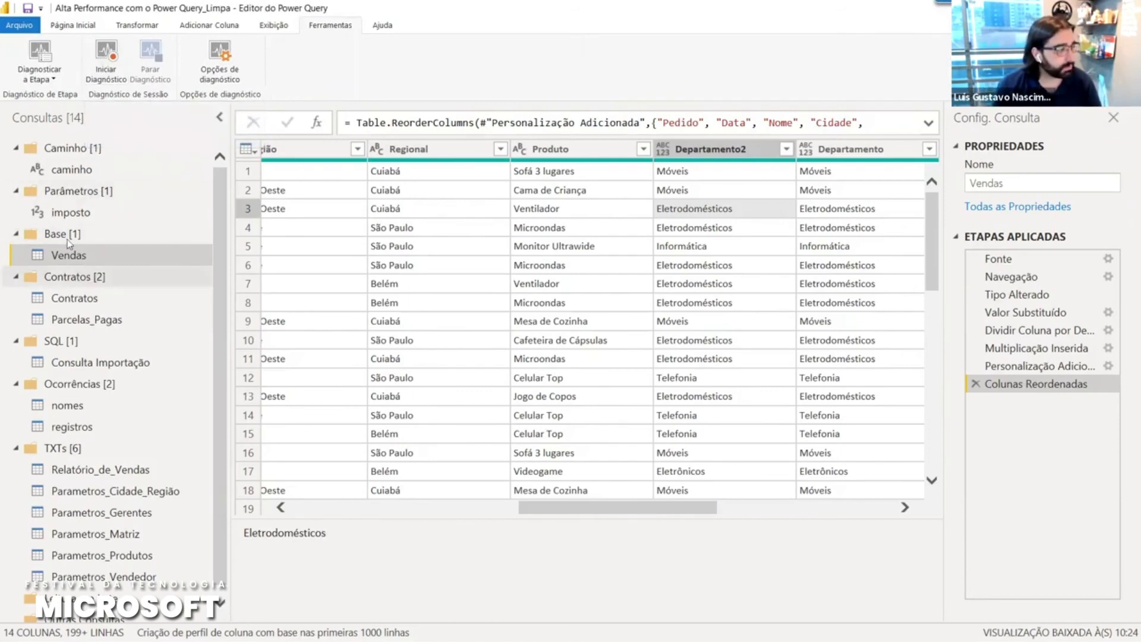
left_click(115, 64)
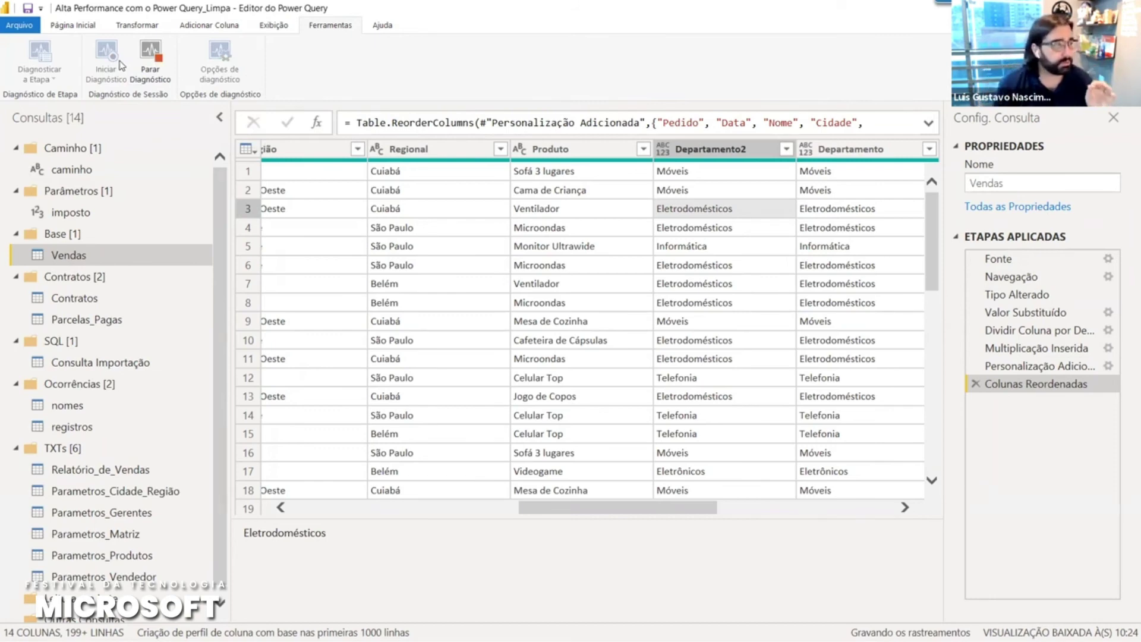
- Refresh the Vendas preview while diagnostics are recording and stop the diagnostic session
left_click(84, 27)
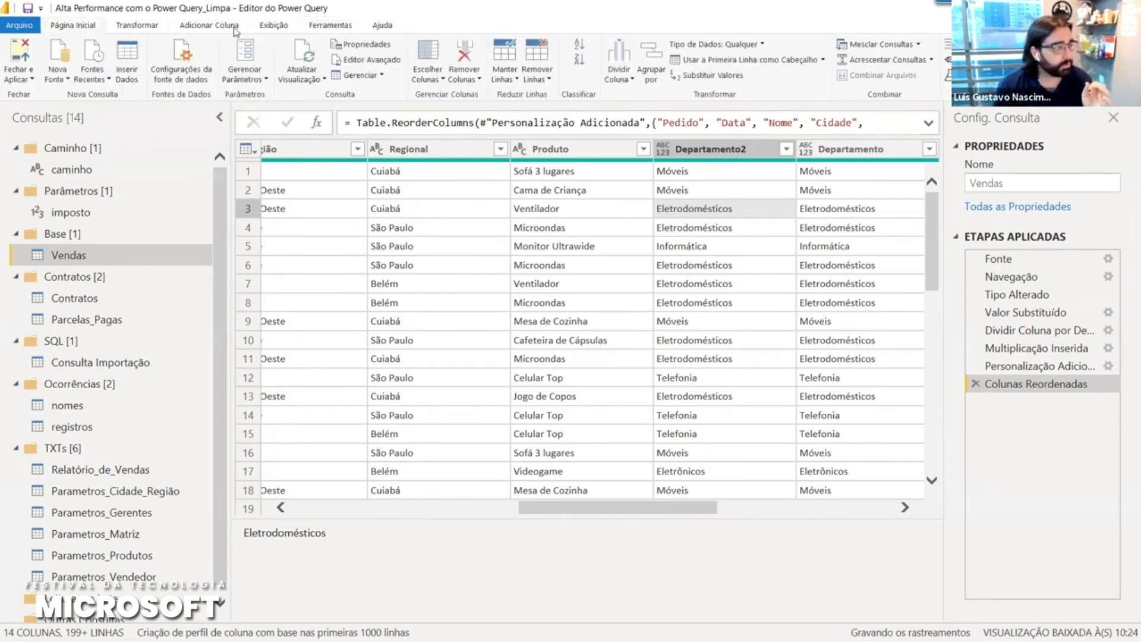
left_click(308, 57)
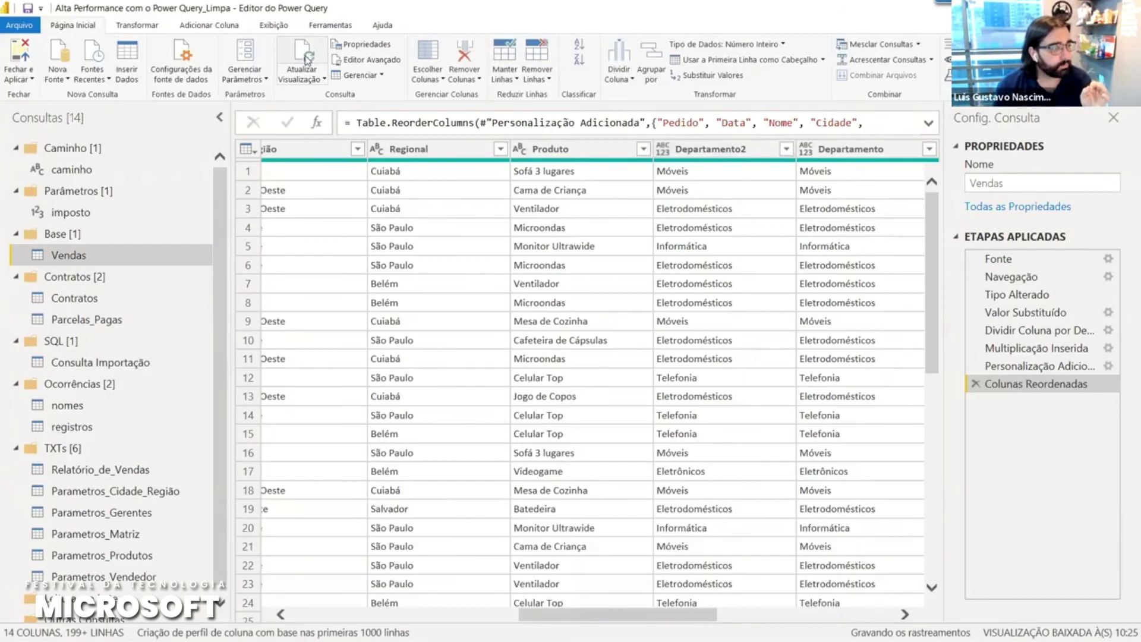
left_click(321, 25)
left_click(159, 71)
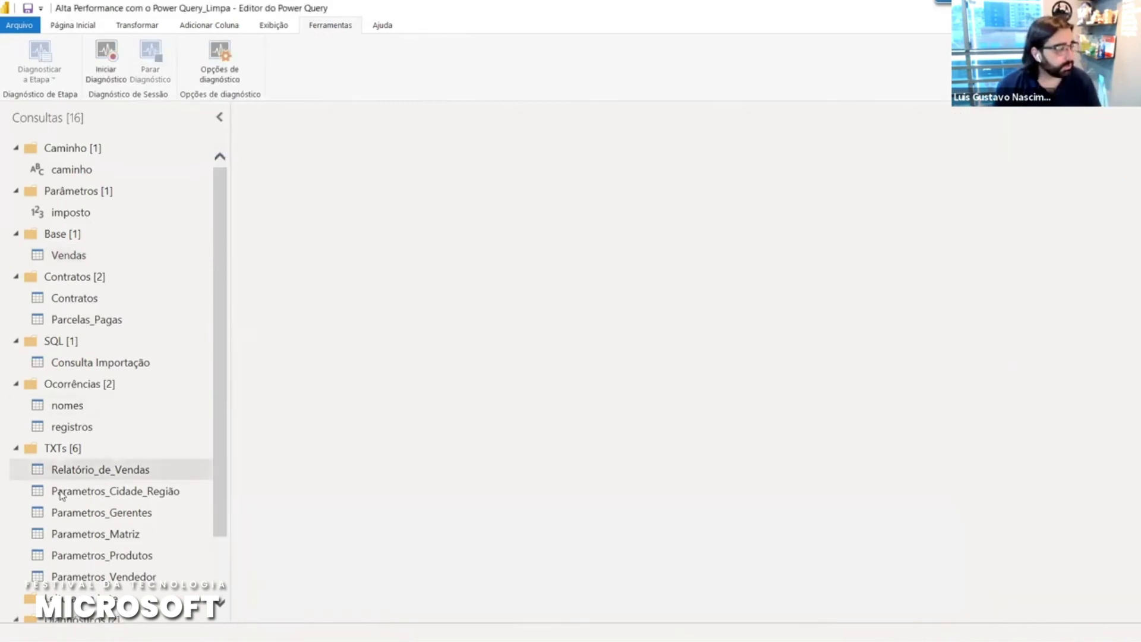
- Open the detailed diagnostics query in the Diagnósticos group and check its load setting
scroll(84, 562, "down", 1)
left_click(72, 549)
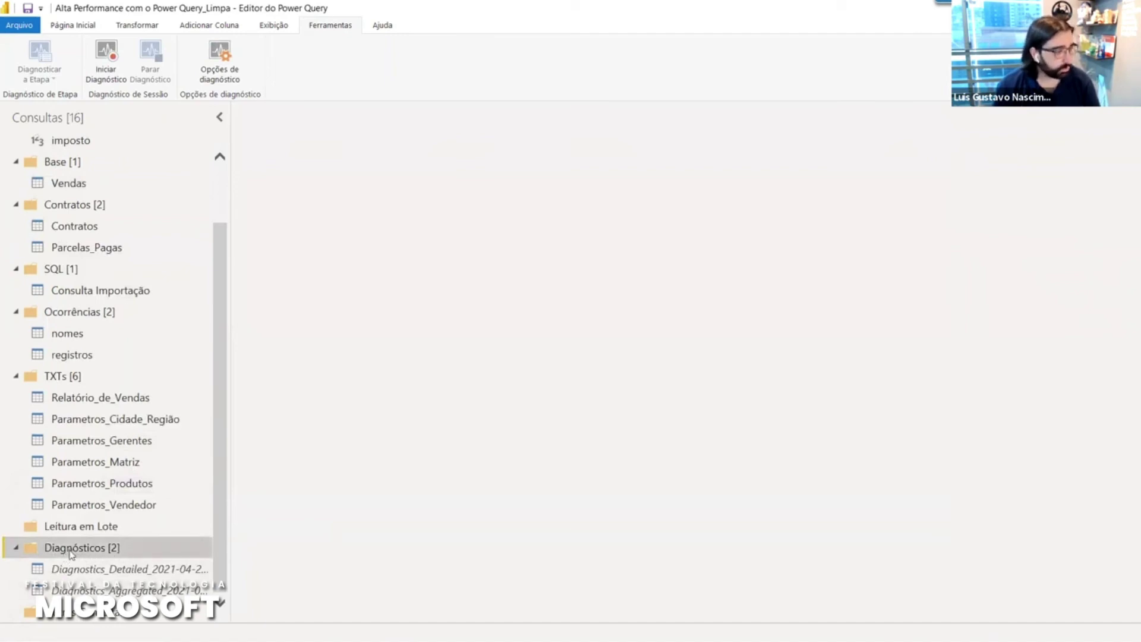
left_click(87, 571)
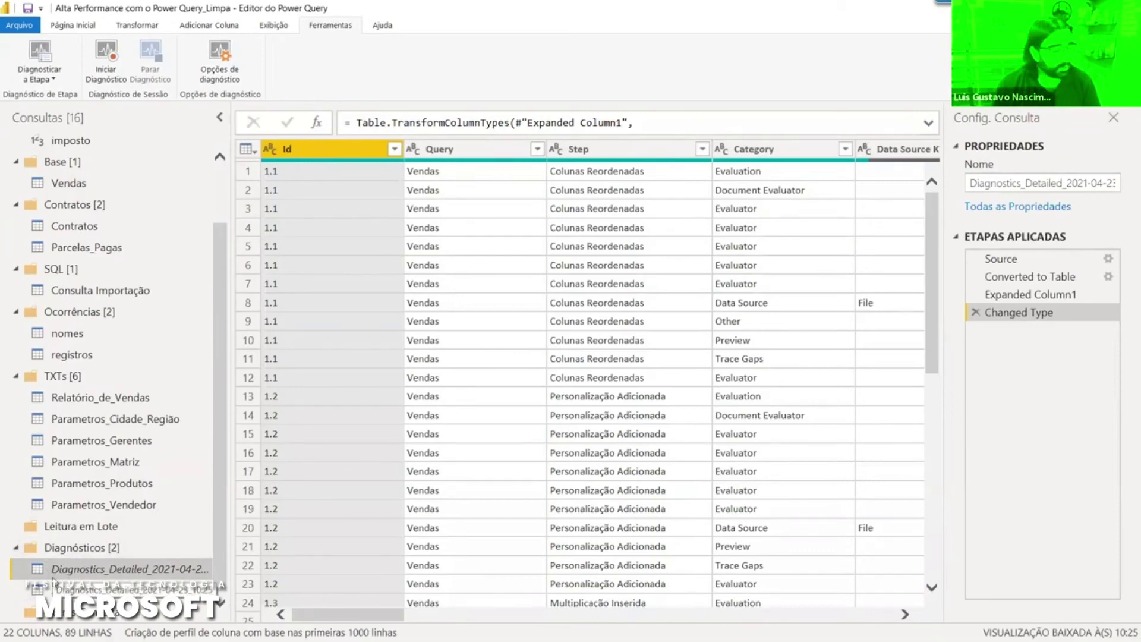
right_click(66, 572)
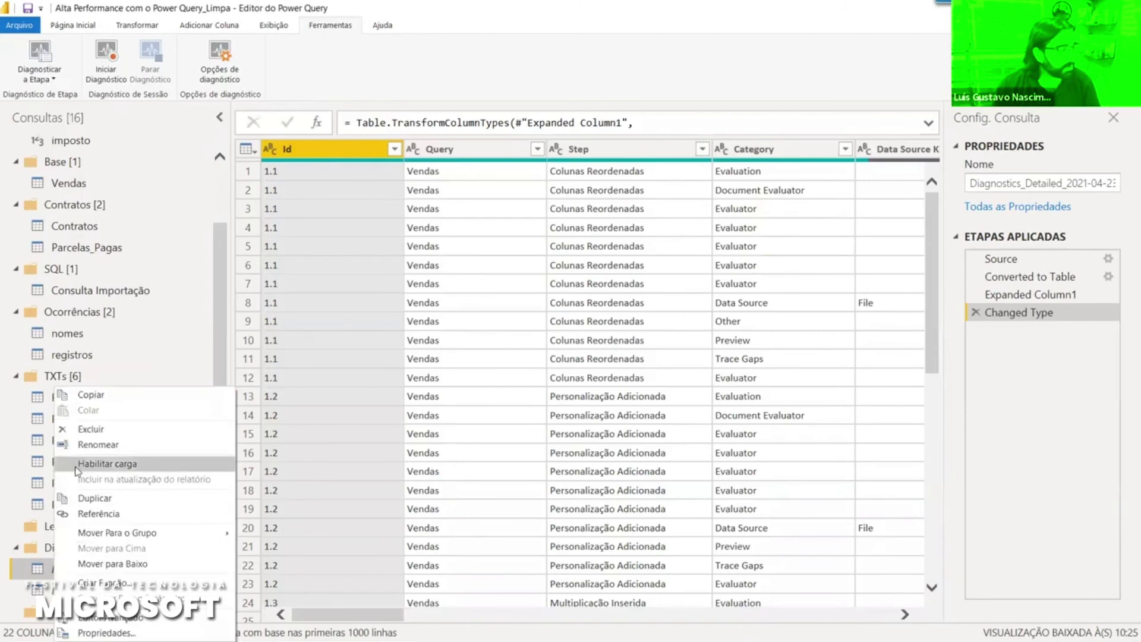
left_click(107, 464)
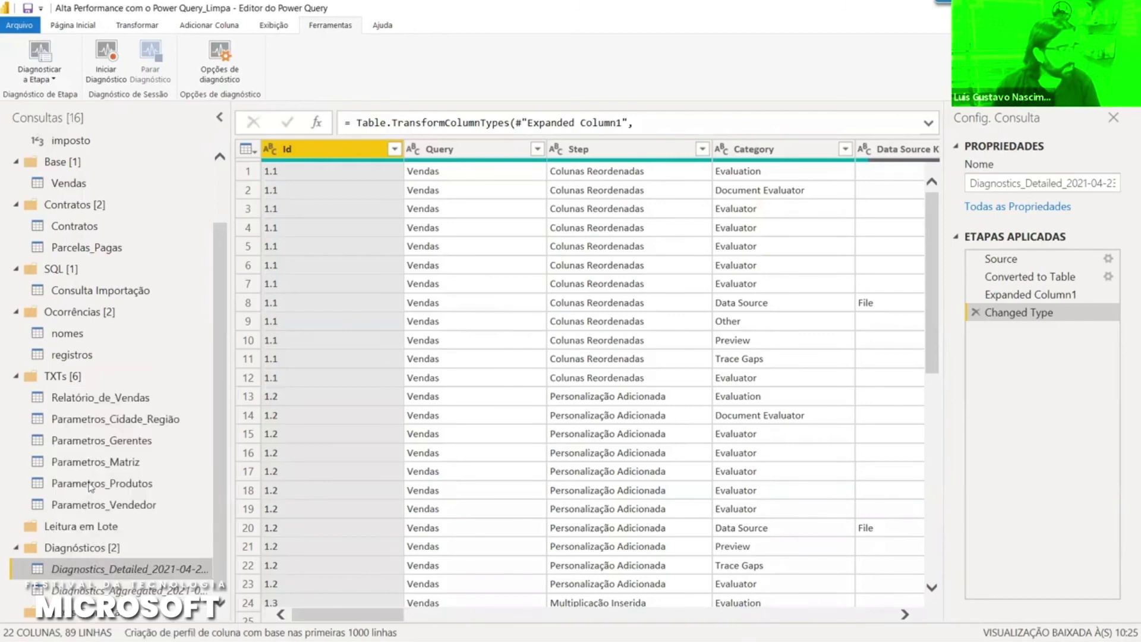
- Enable loading for the aggregated diagnostics query in the Diagnósticos group and open that query's table
right_click(87, 590)
left_click(119, 465)
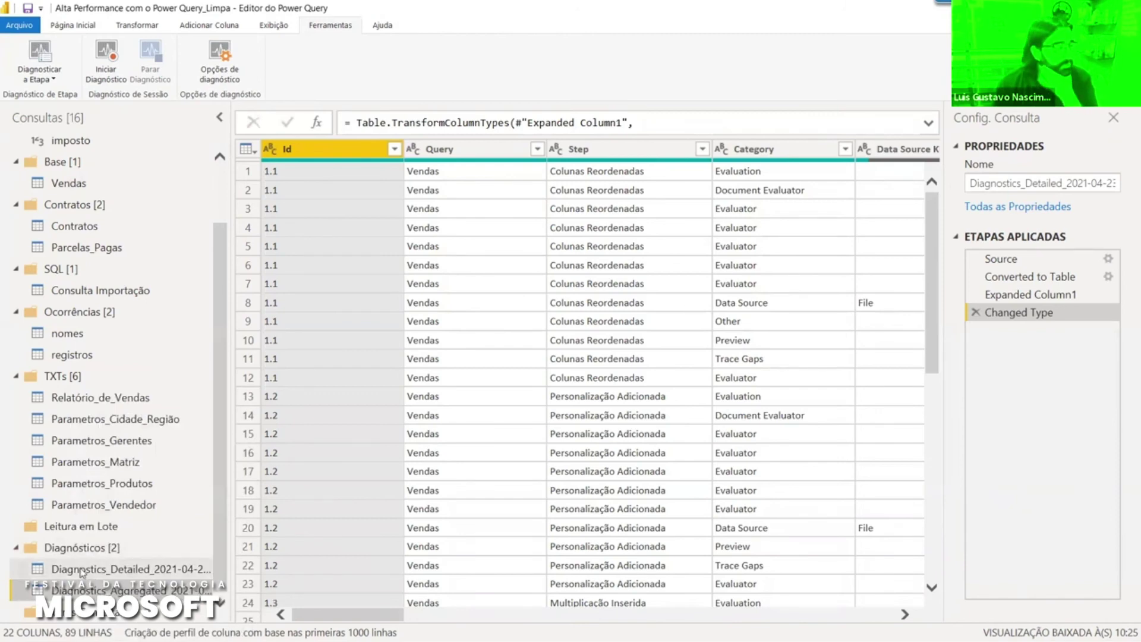
left_click(88, 570)
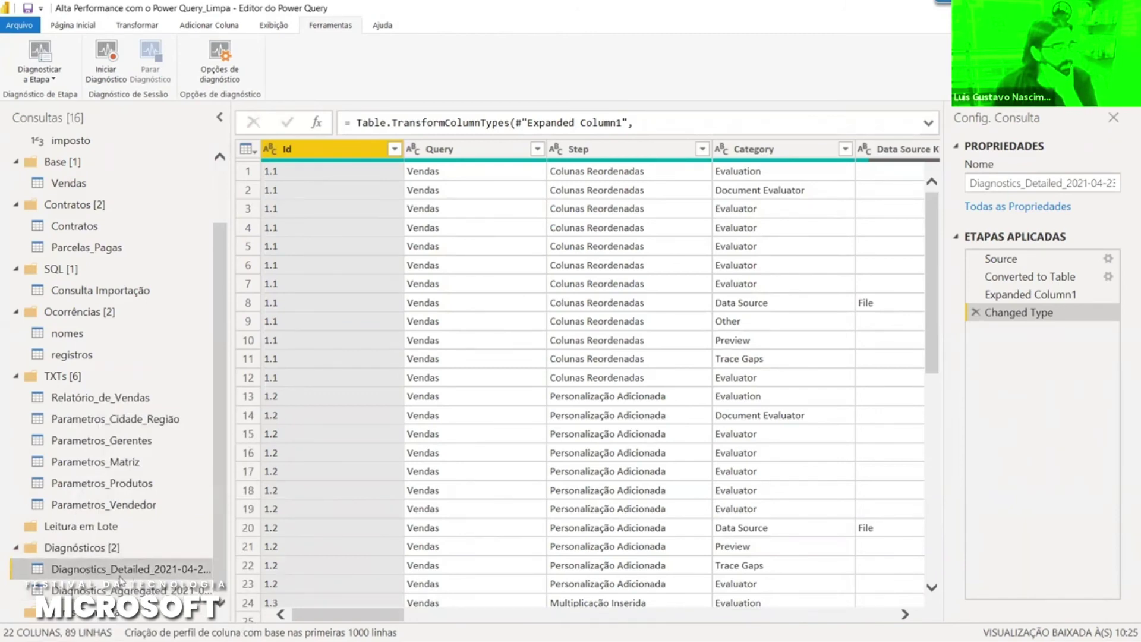
left_click(132, 590)
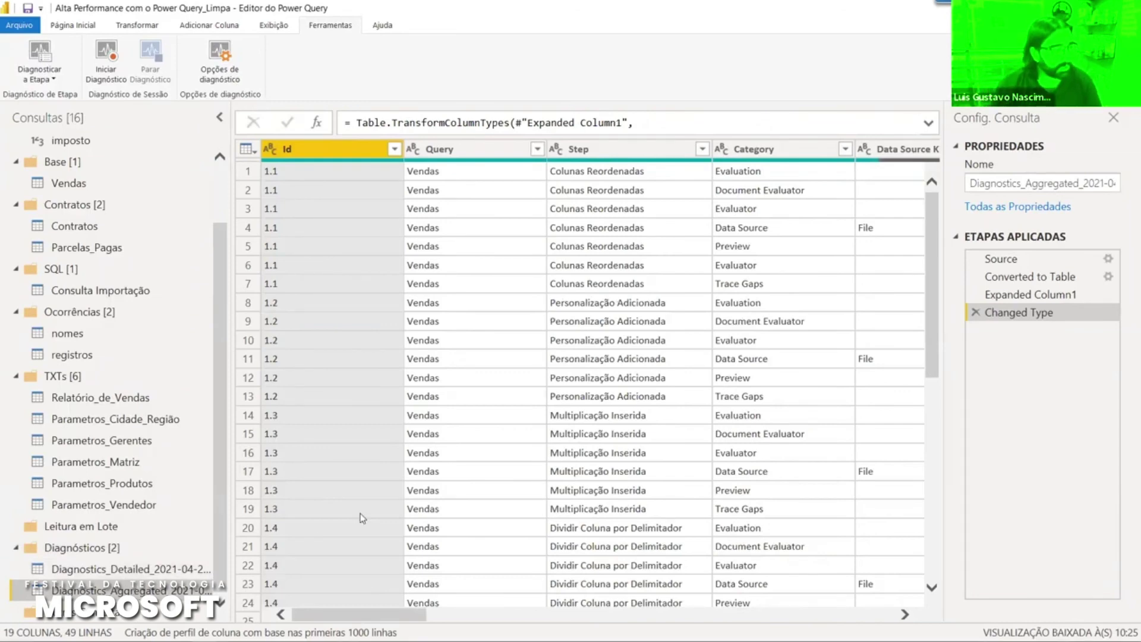
- Examine the Query and Step columns of the aggregated diagnostics table for the recorded Vendas steps
left_click(532, 213)
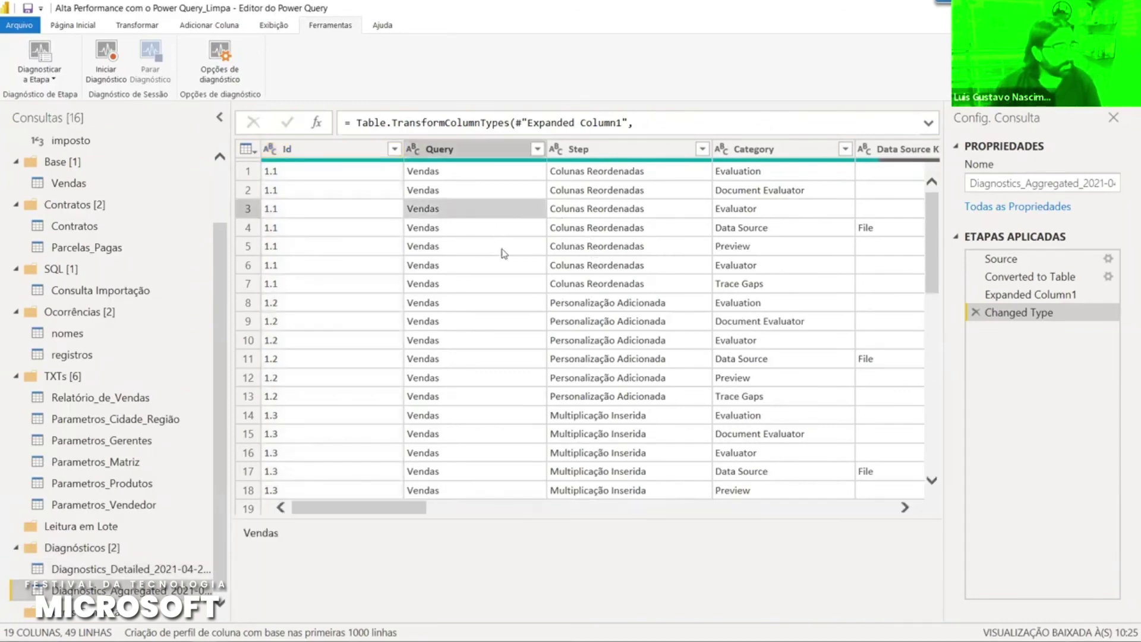
left_click(514, 280)
left_click(511, 340)
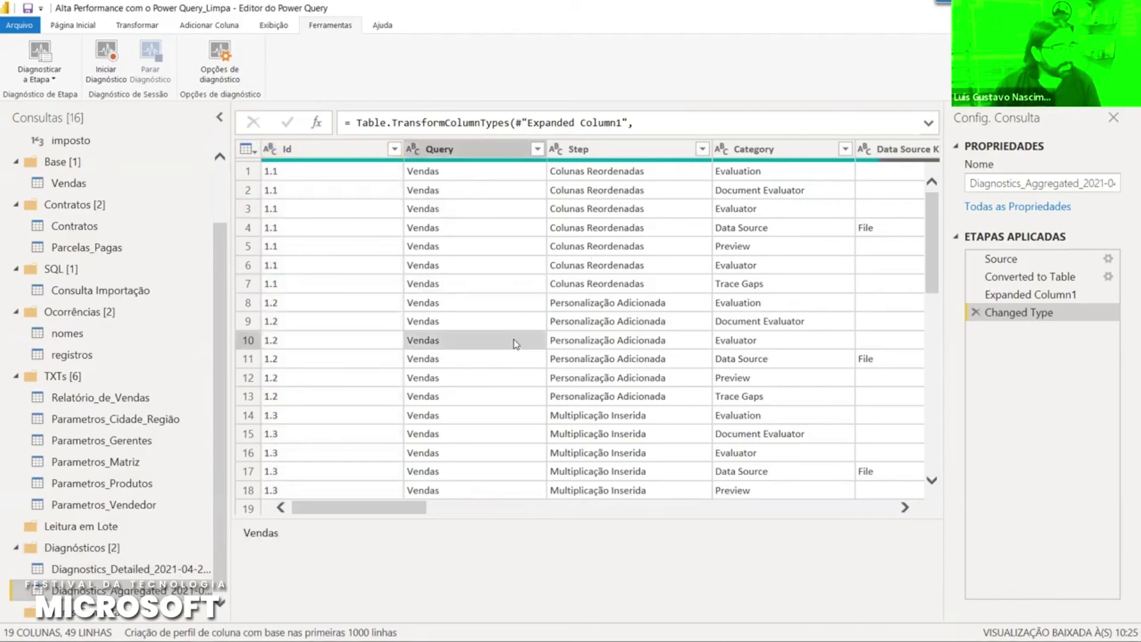
left_click(490, 208)
left_click(426, 172)
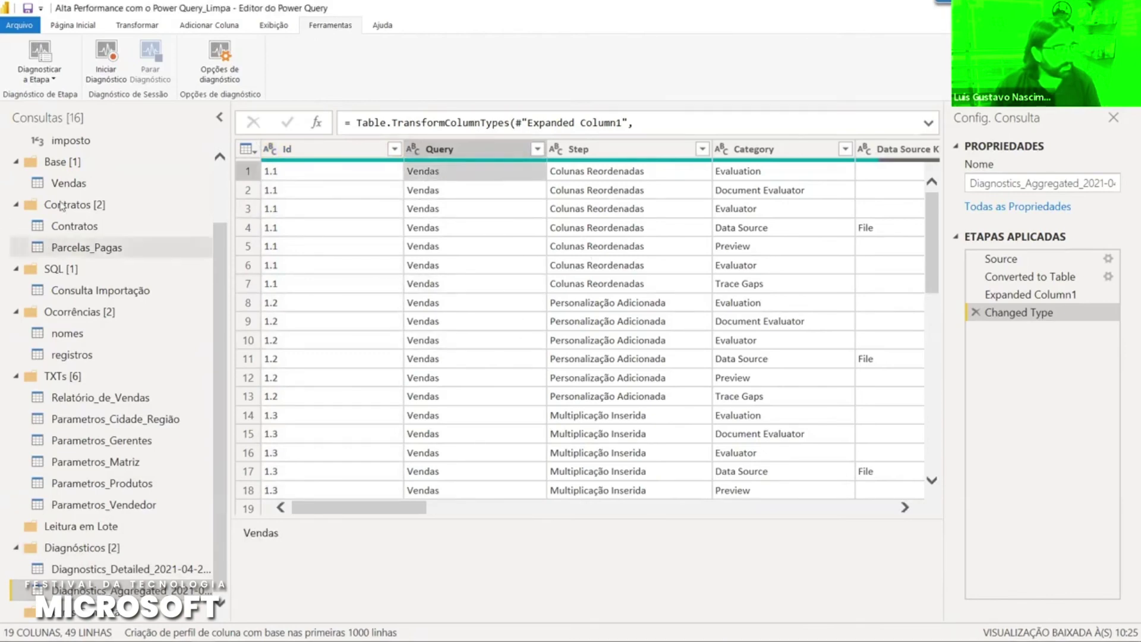
left_click(587, 187)
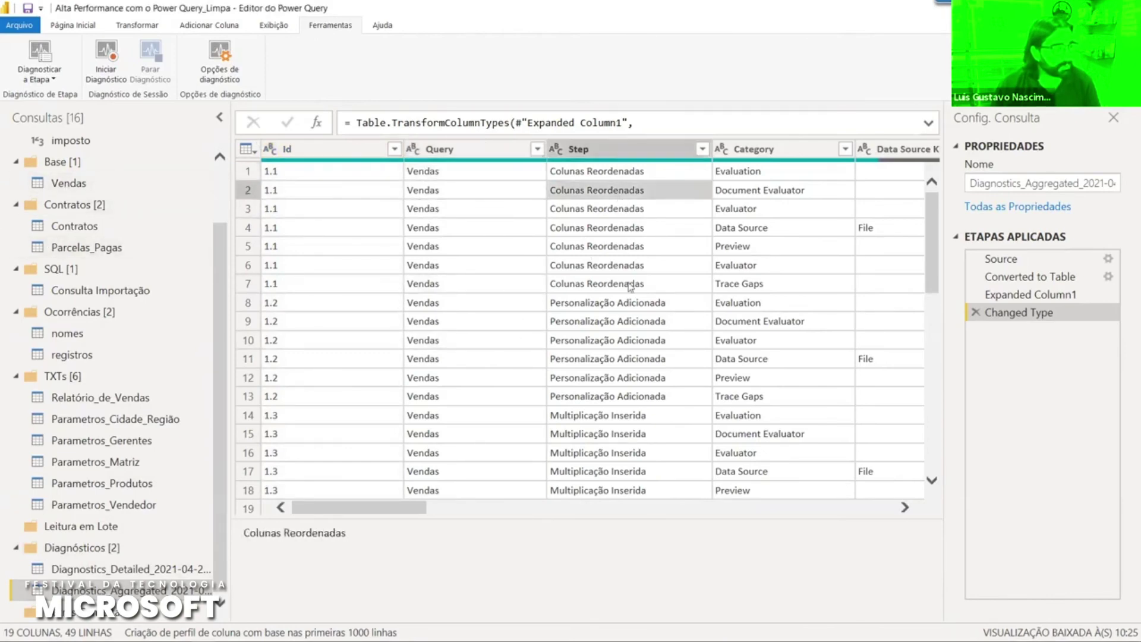
left_click(636, 310)
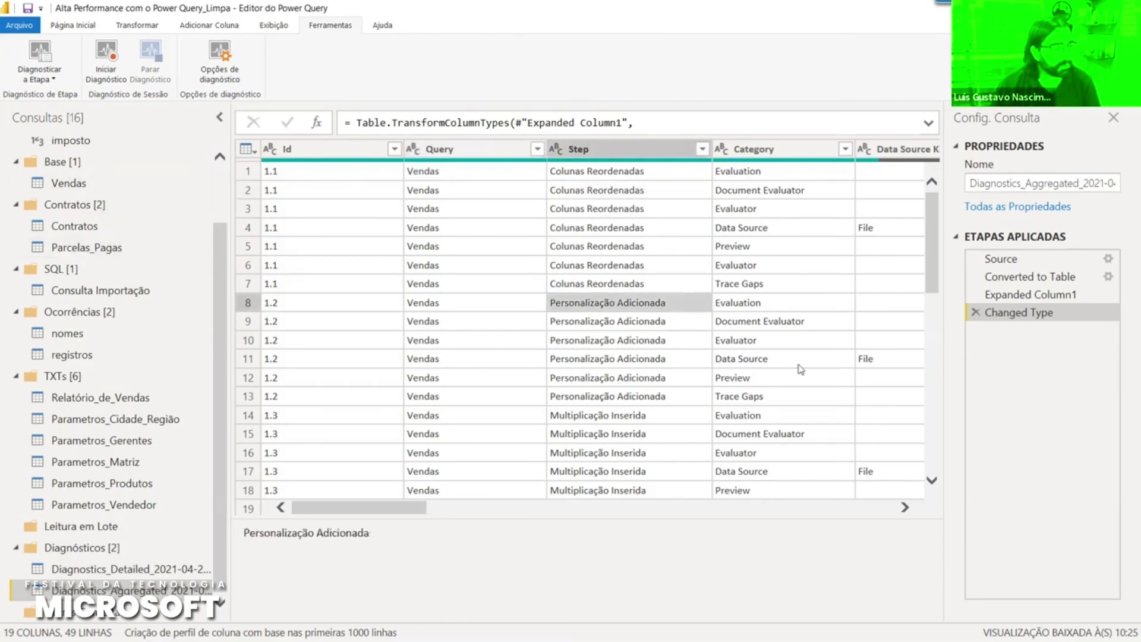
- Examine the Category, Operation, Start Time and End Time columns of the aggregated diagnostics
left_click(821, 223)
key("Right")
key("Right")
key("Right")
key("Right")
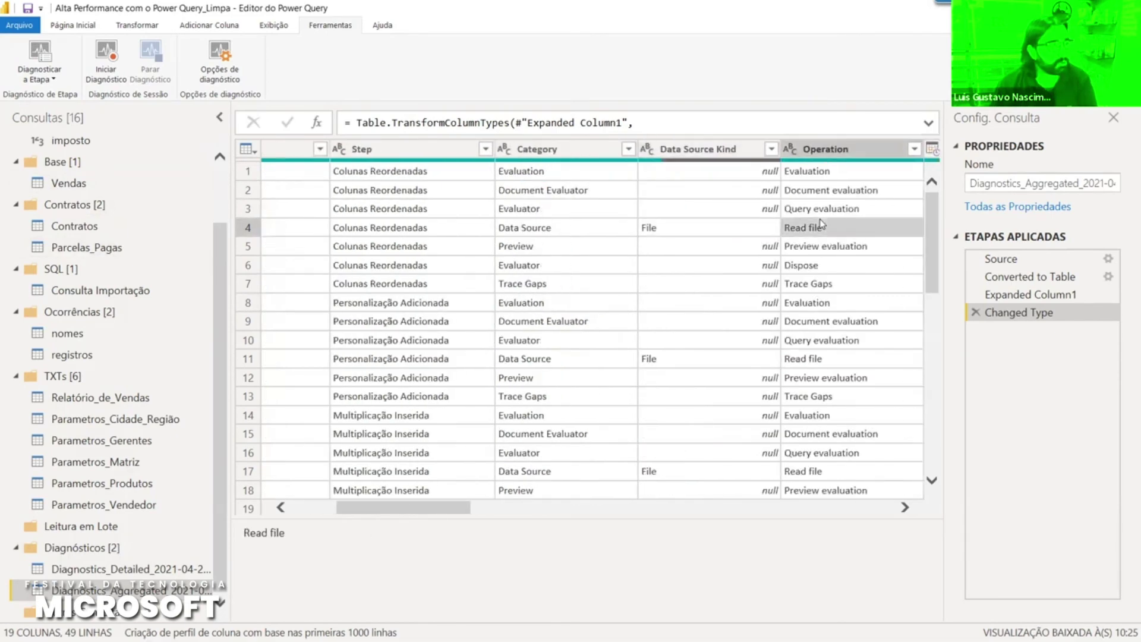
left_click(737, 190)
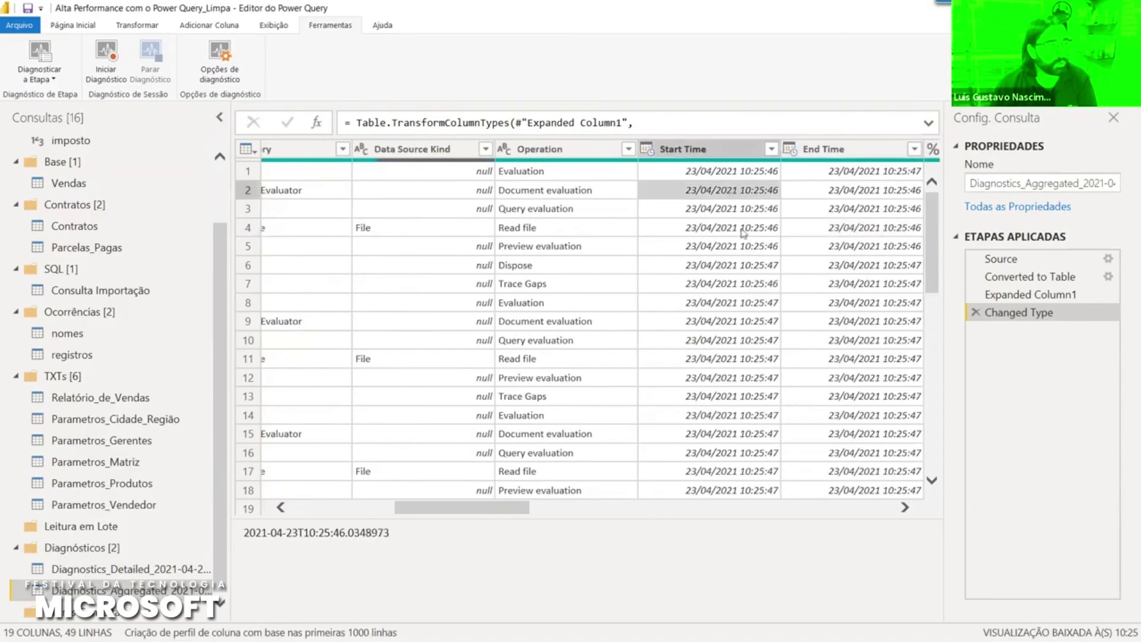
left_click(744, 236)
left_click(832, 212)
- Compare the Exclusive Duration (%) and Exclusive Duration values across the operations of the Colunas Reordenadas step
key("Right")
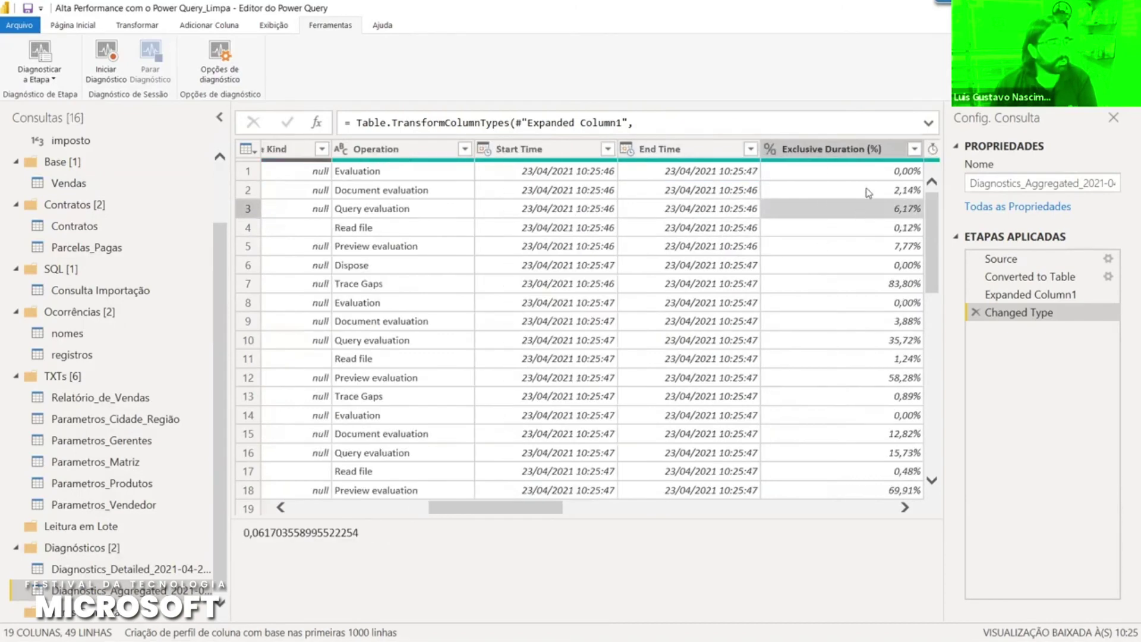
left_click(745, 191)
left_click(736, 245)
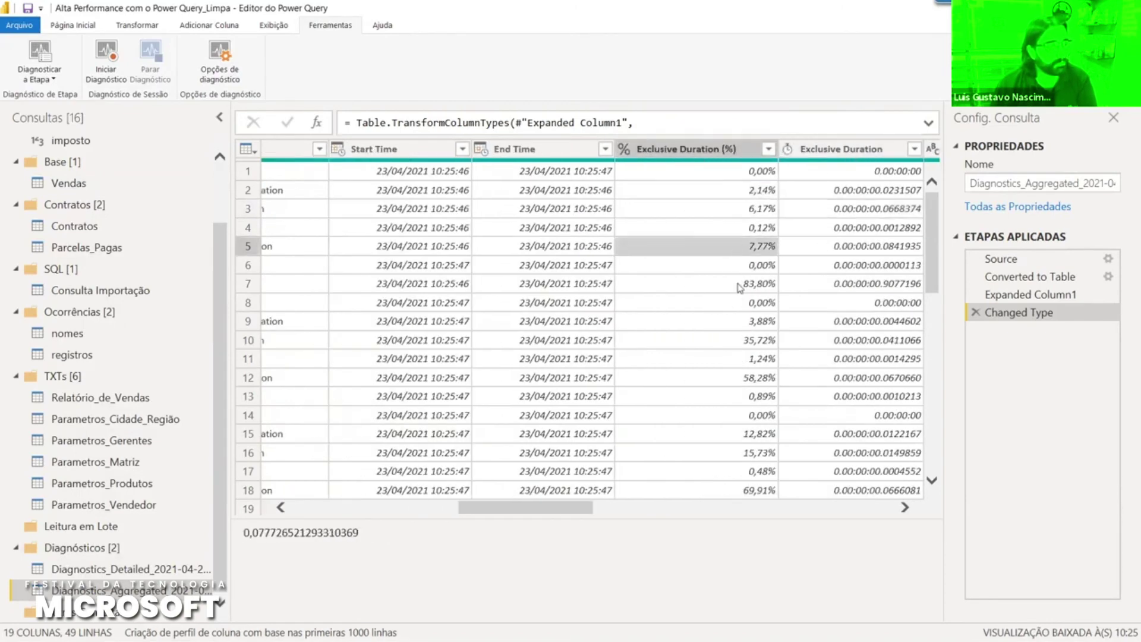
left_click(743, 284)
left_click(890, 259)
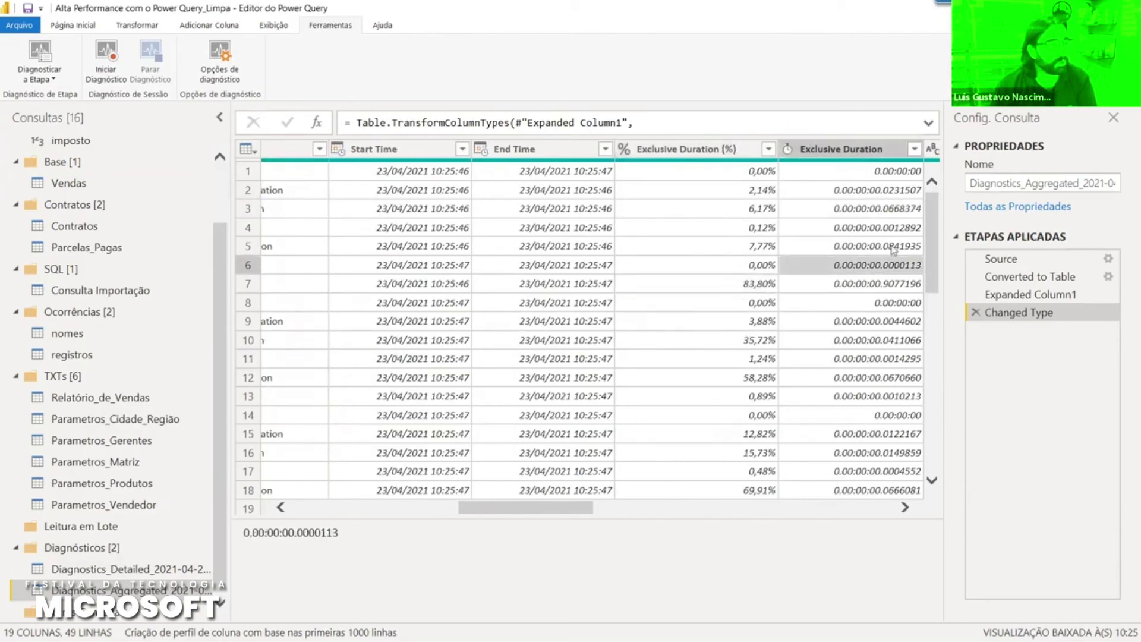
left_click(889, 211)
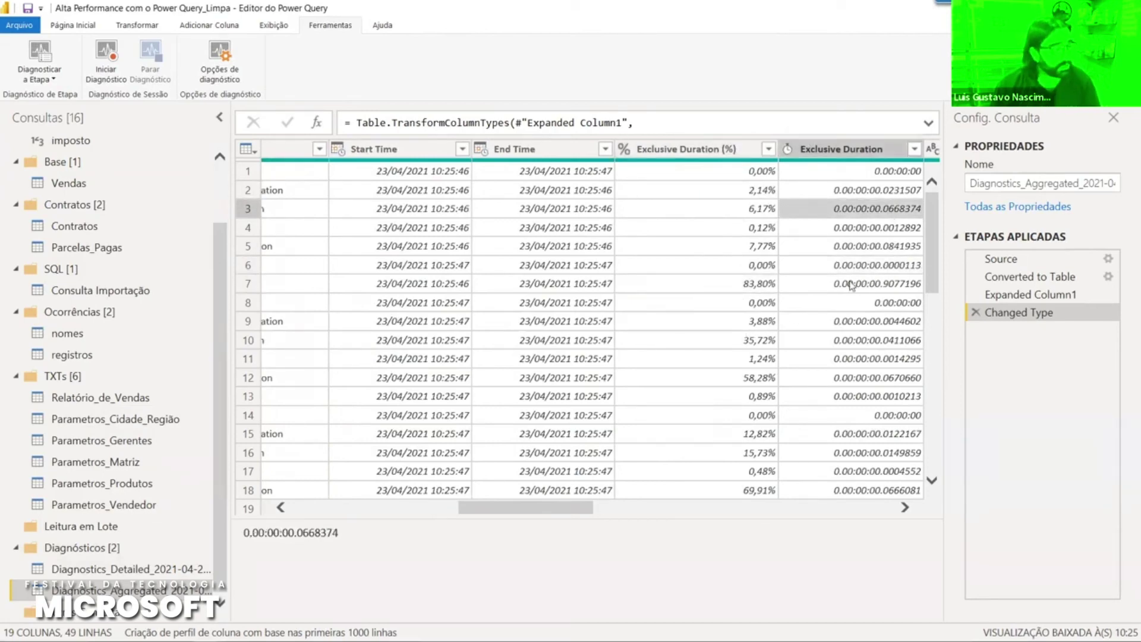
- Trace the Trace Gaps row from its Exclusive Duration (%) back to its operation, step and Id
left_click(772, 286)
key("Left")
key("Left")
key("Left")
key("Left")
key("Left")
key("Left")
key("Left")
key("Left")
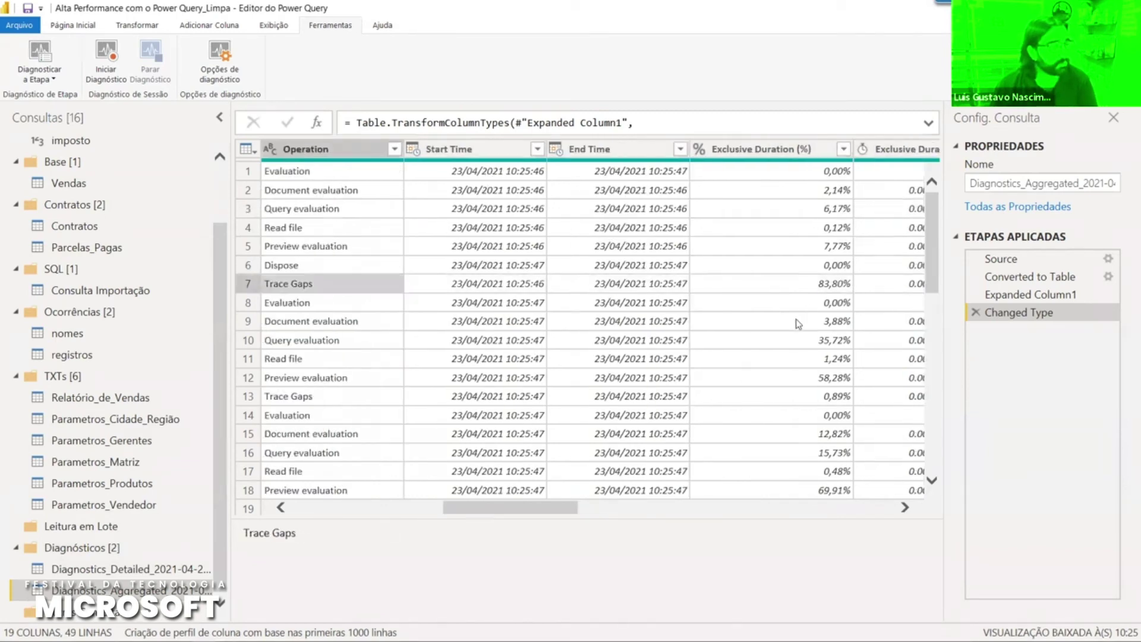
key("Left")
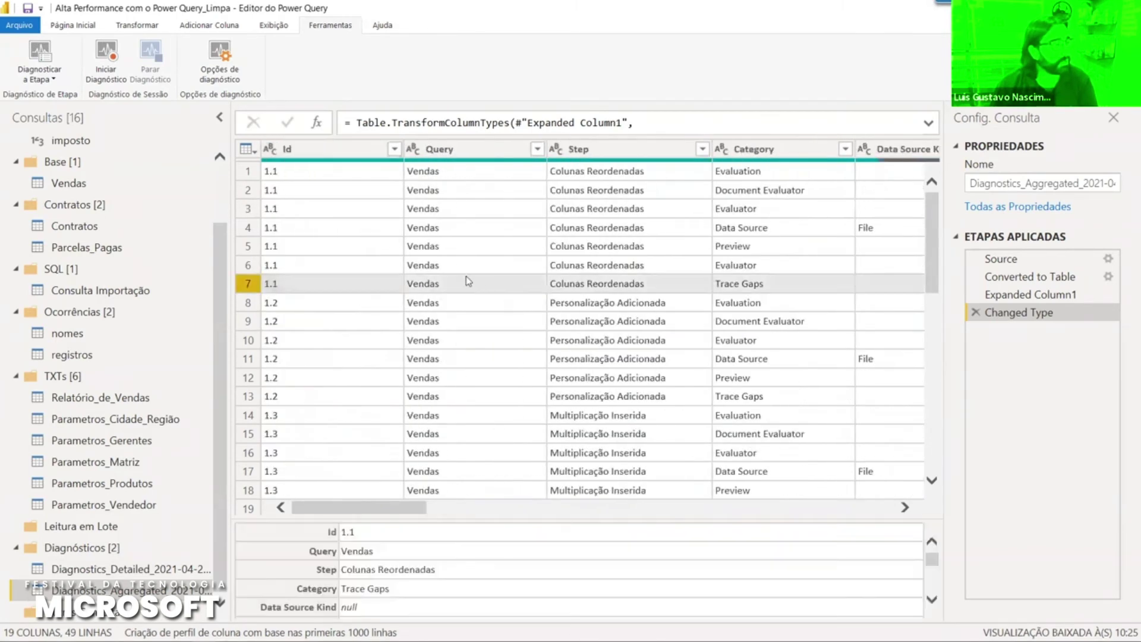
left_click(373, 252)
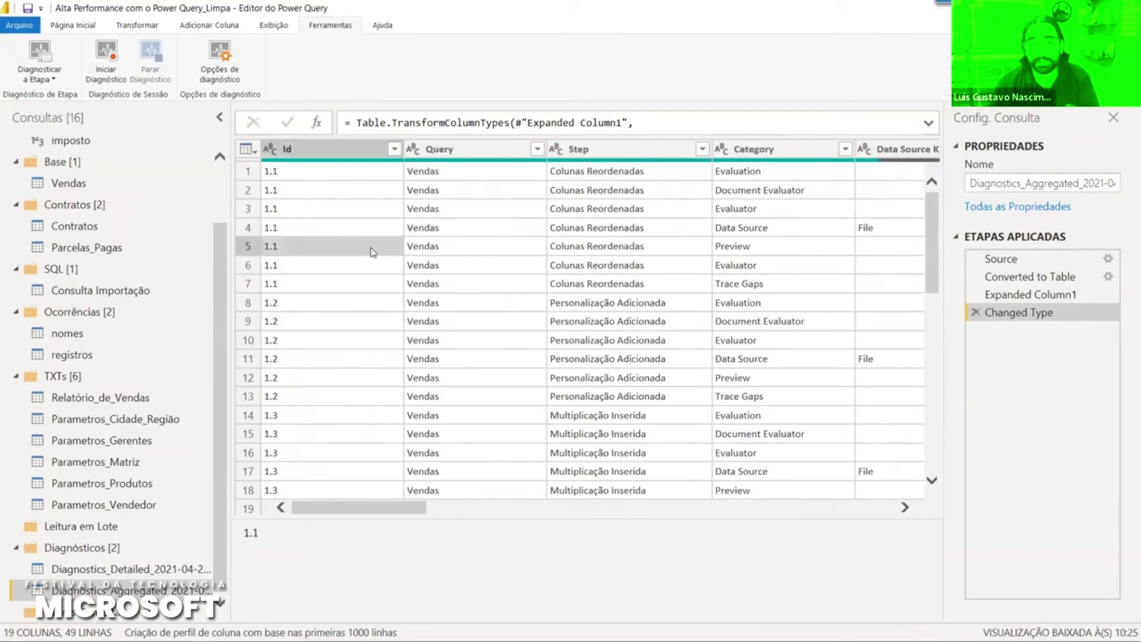
- Apply the query changes so the diagnostics tables load, and return to the Power BI Desktop report
left_click(65, 27)
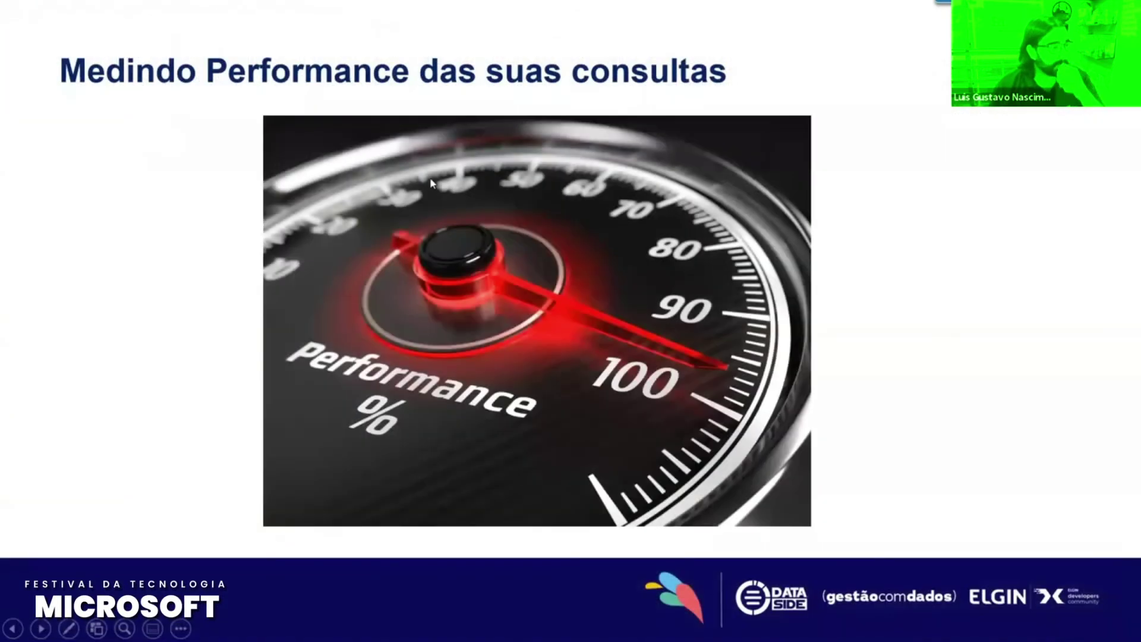
key("alt+Tab")
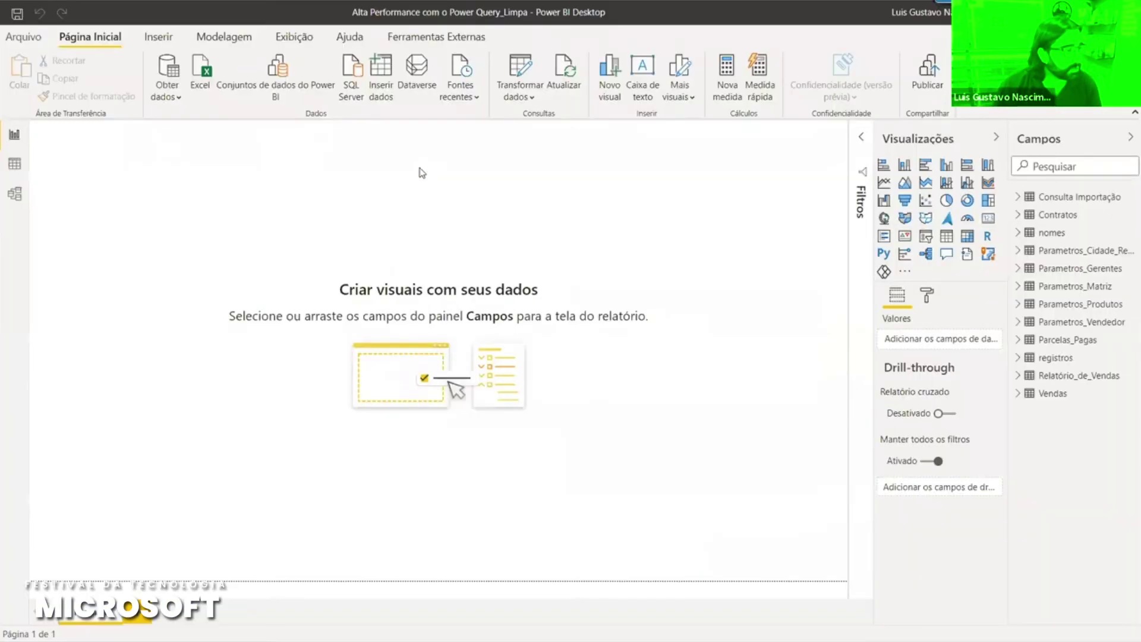
key("alt+Tab")
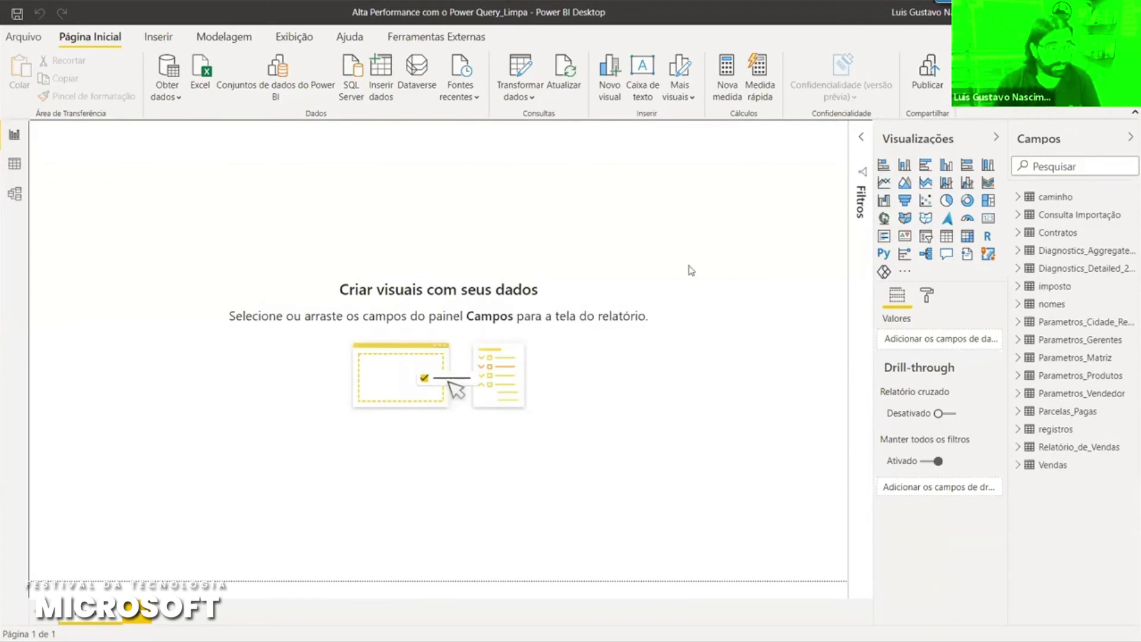
- Add a clustered column chart in the lower-right area of the report page and collapse the Filtros pane
left_click(947, 166)
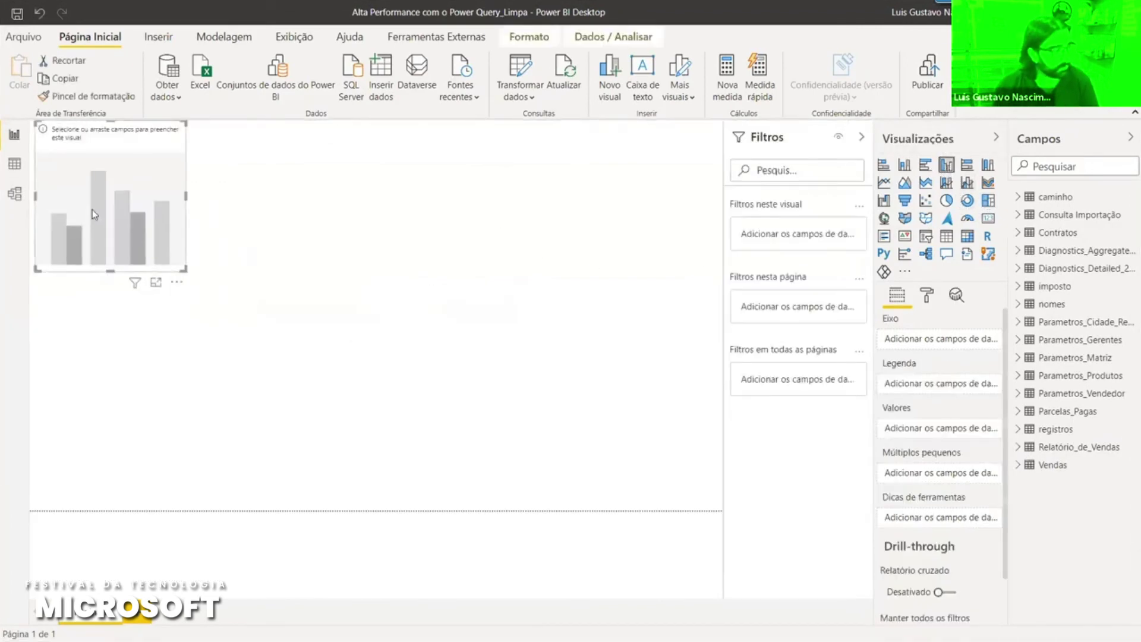
left_click_drag(91, 209, 798, 410)
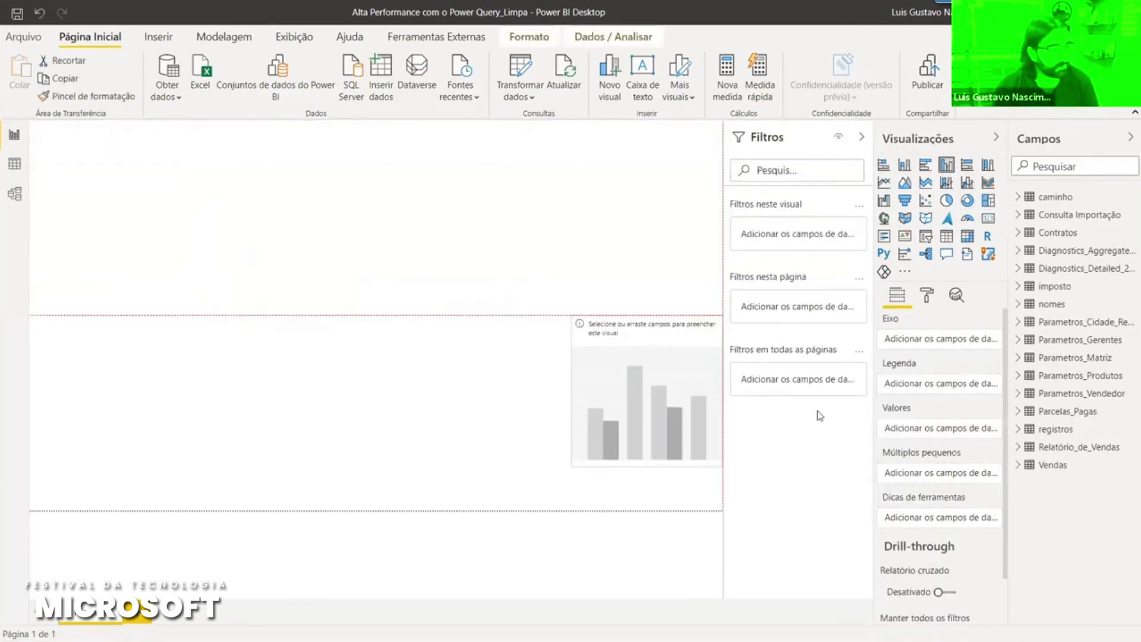
left_click(862, 139)
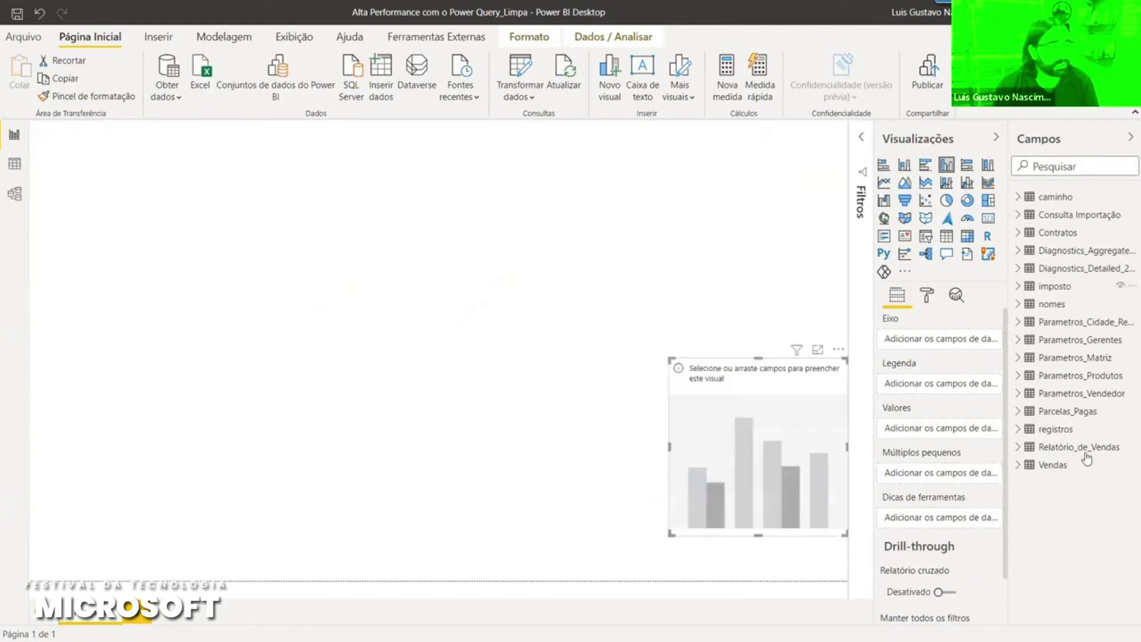
- Using the detailed diagnostics table, set the chart's axis to Step and its values to Exclusive Duration
left_click(1021, 272)
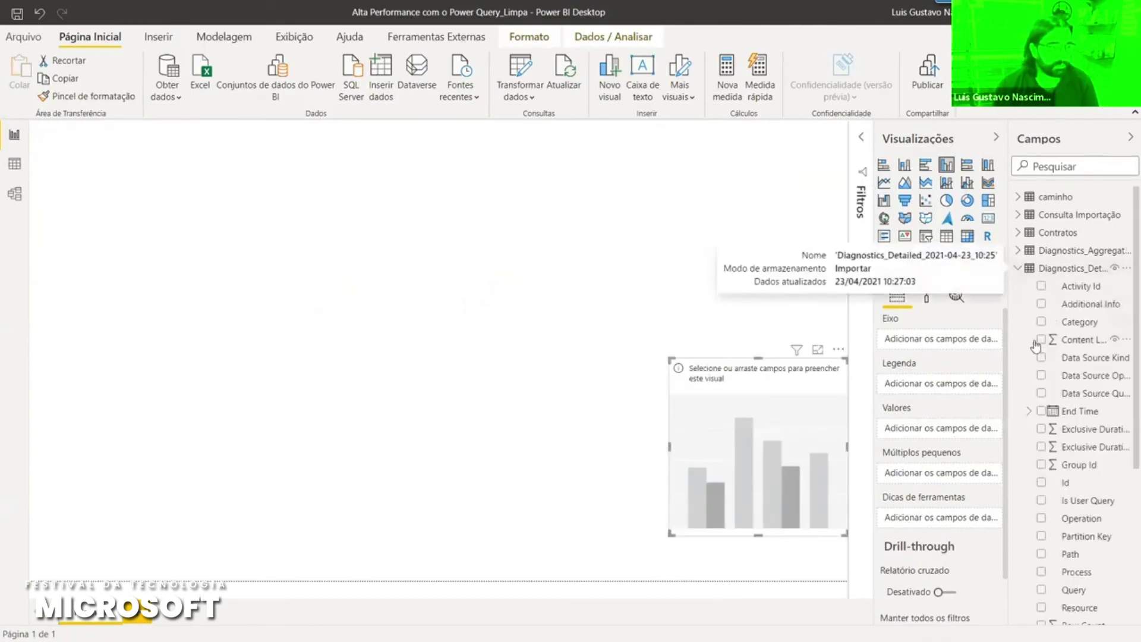
scroll(1082, 427, "down", 3)
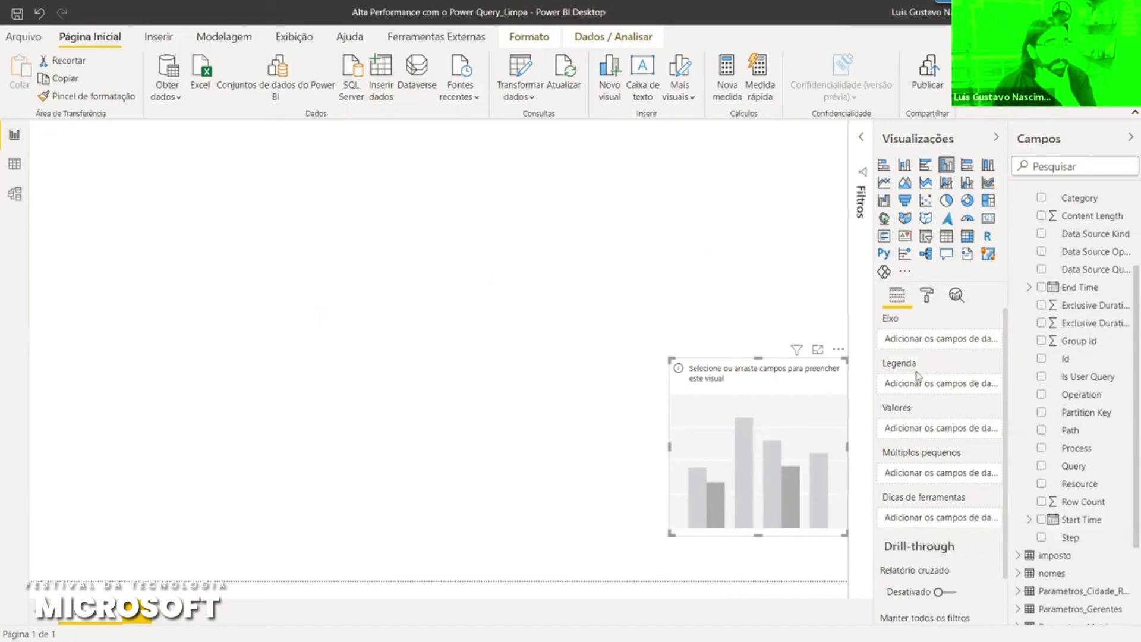
left_click_drag(1069, 537, 928, 354)
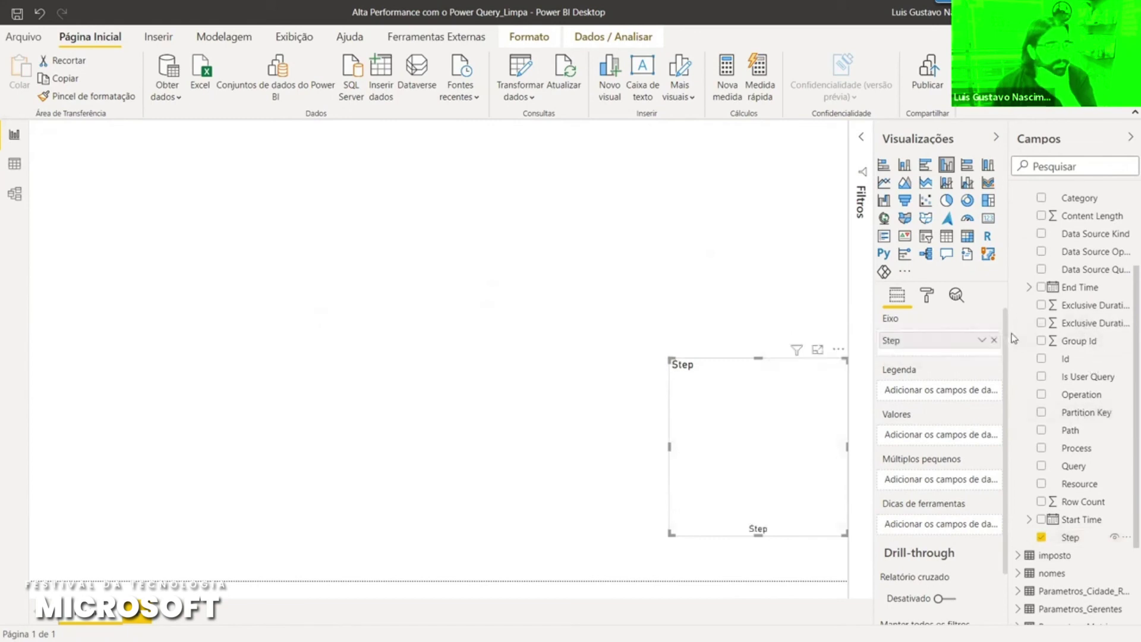
left_click_drag(1010, 336, 979, 335)
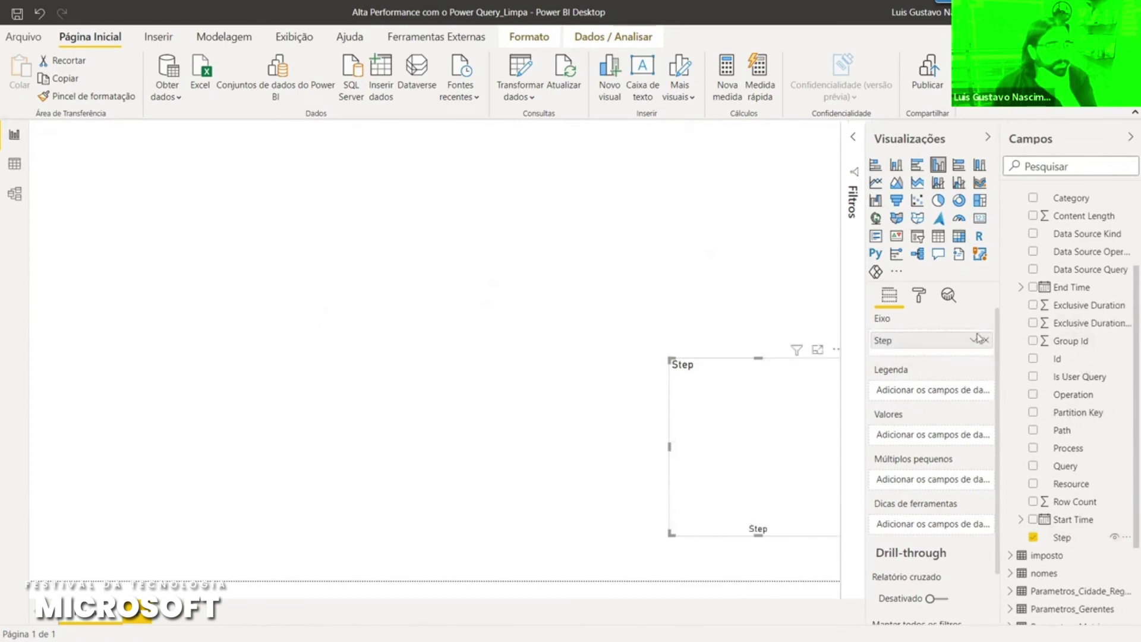
left_click_drag(1072, 307, 909, 436)
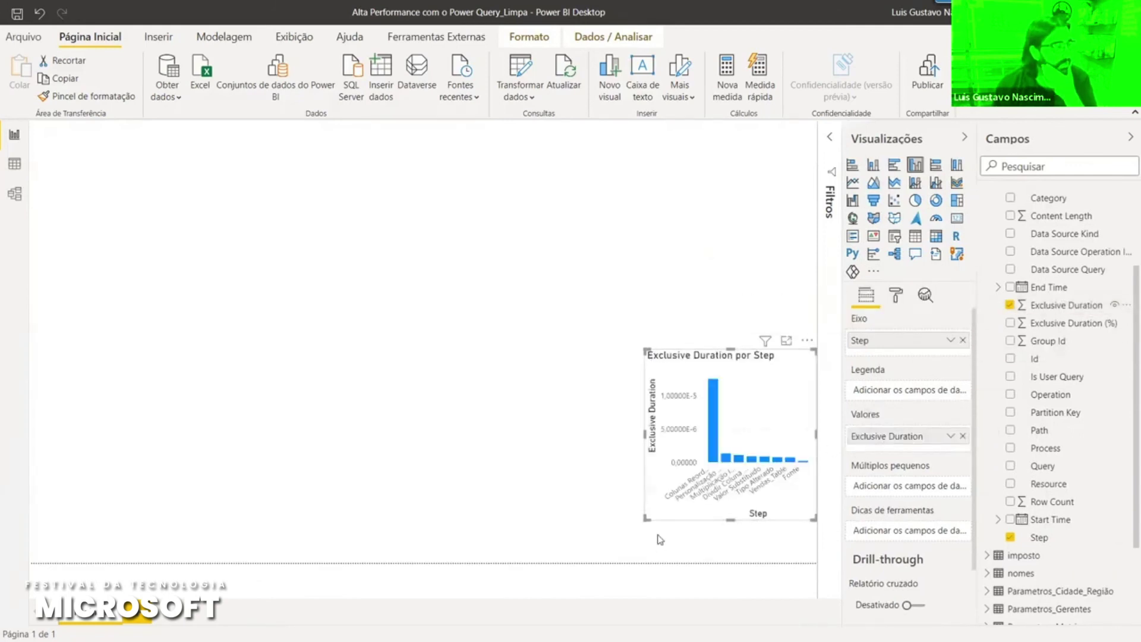
- Enlarge the Exclusive Duration por Step chart, move it to the middle of the page and save the report
left_click_drag(608, 523, 210, 539)
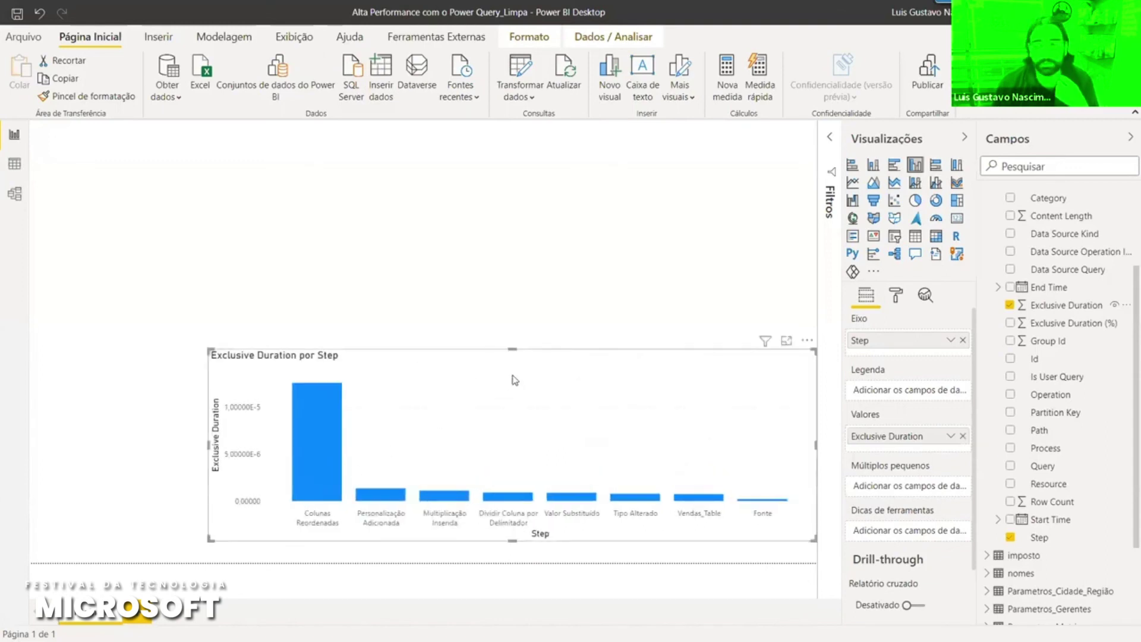
left_click_drag(512, 349, 504, 269)
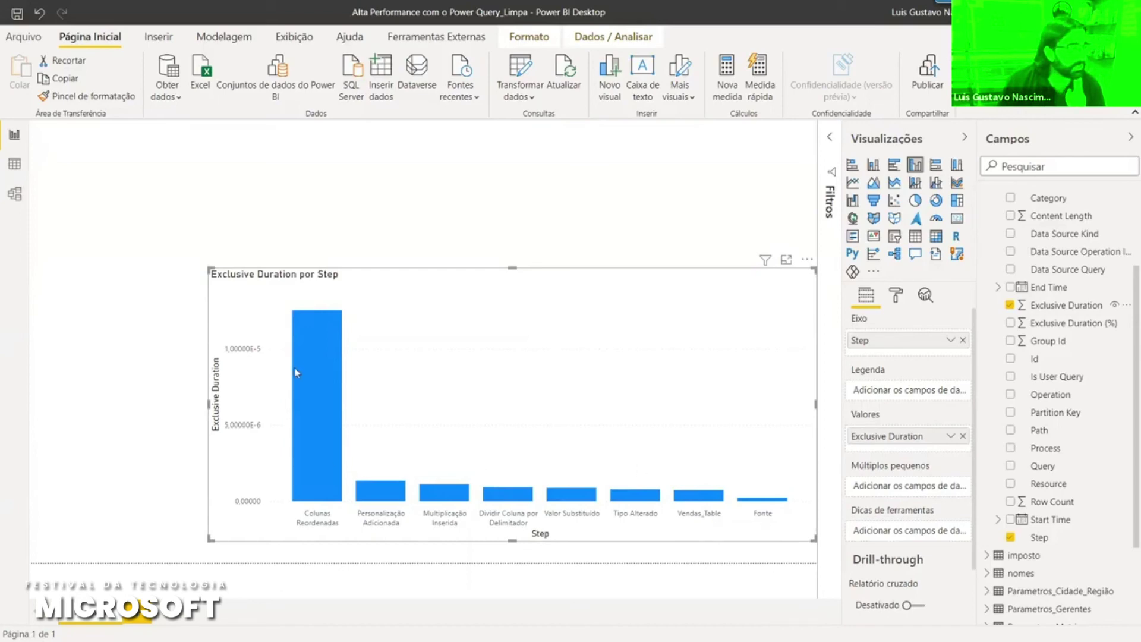
mouse_move(308, 337)
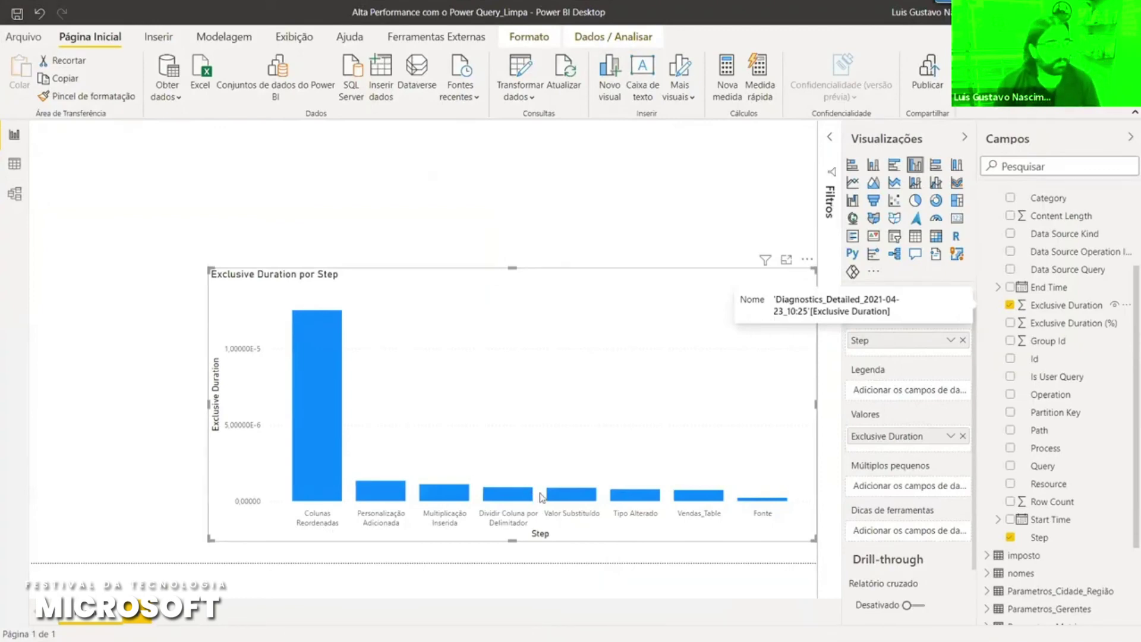
left_click(466, 191)
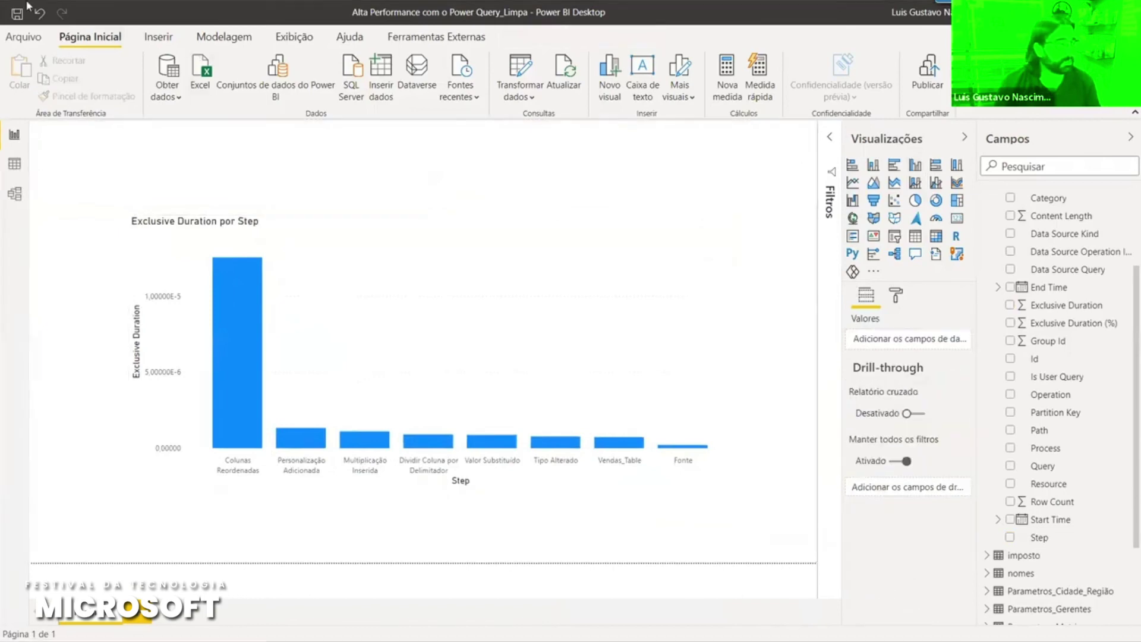
left_click(16, 15)
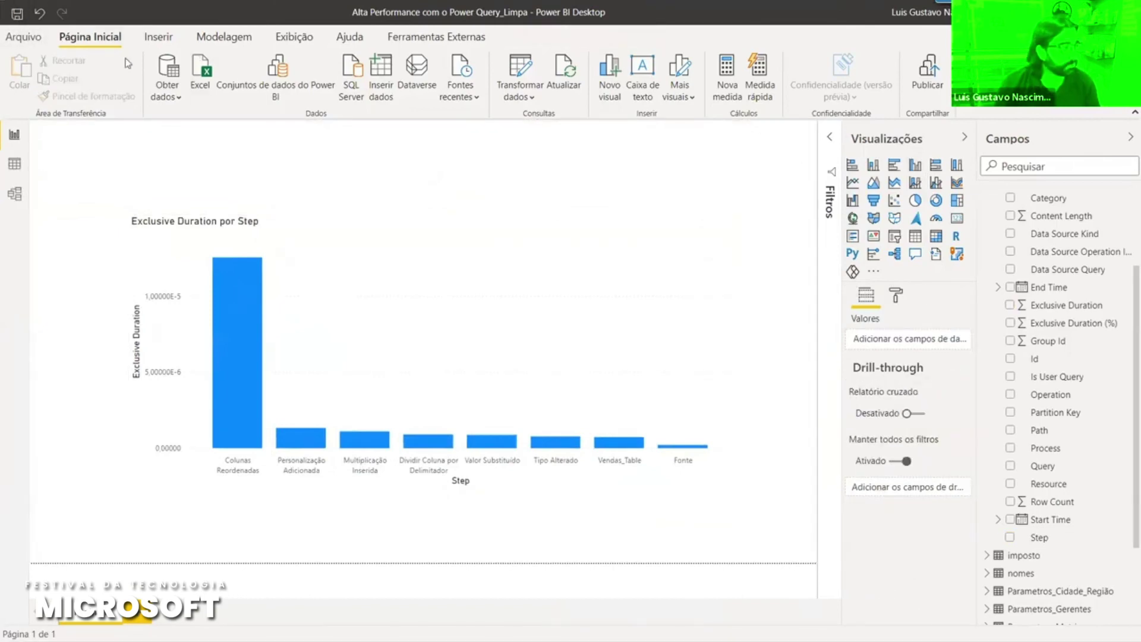
- Open the report's Power Query editor, then switch to Excel and create a new blank workbook
left_click(516, 79)
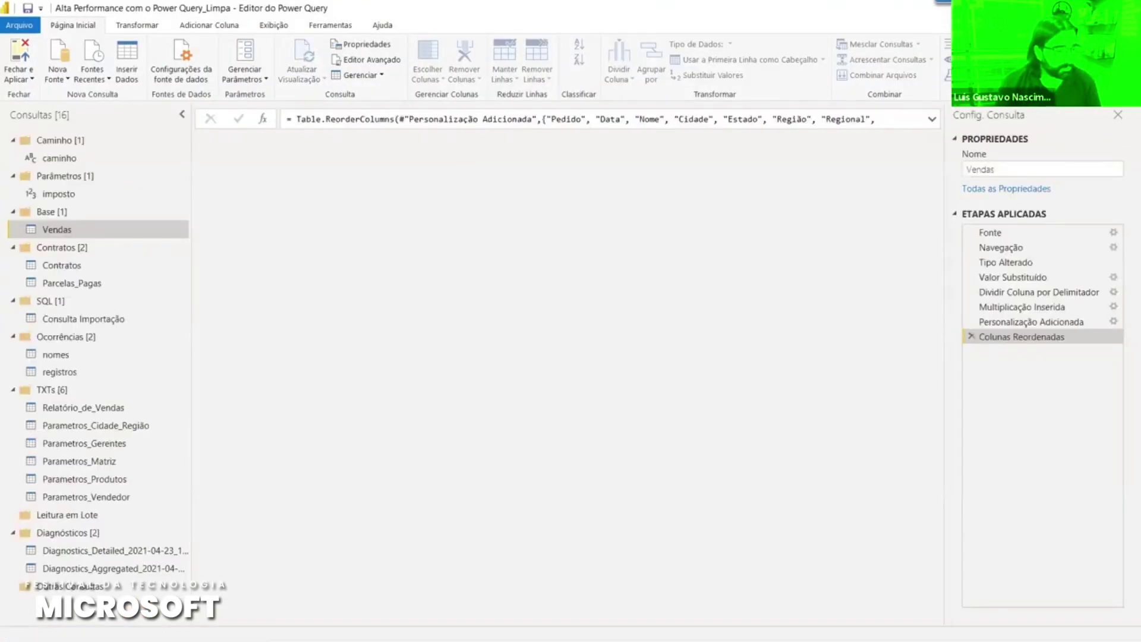
key("super")
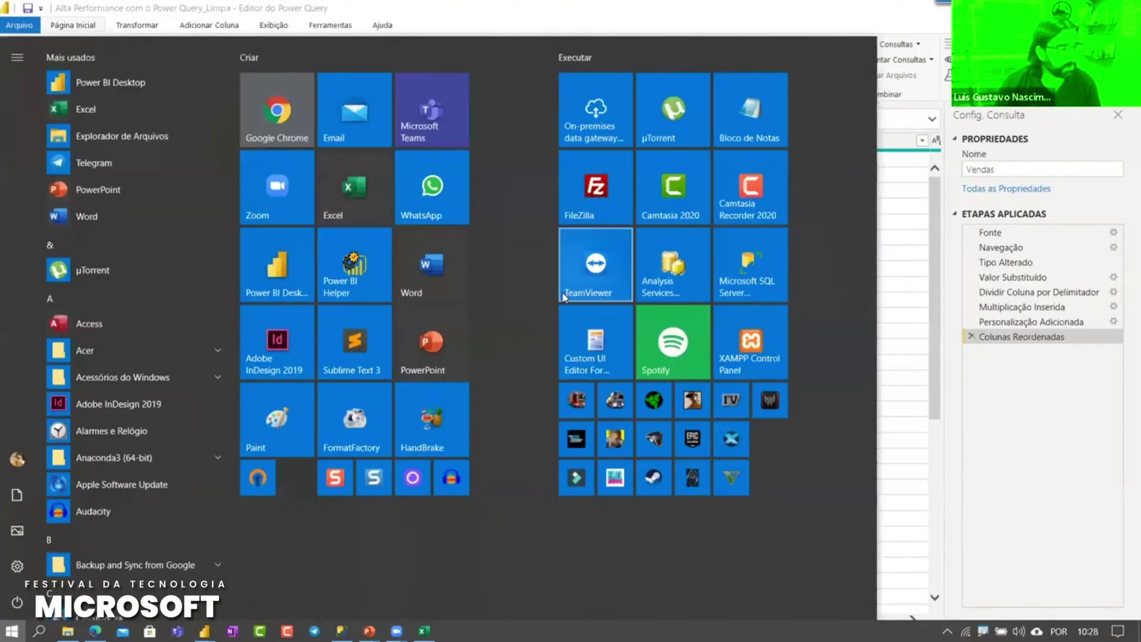
key("Escape")
key("alt+Tab")
key("Right")
key("alt+Tab")
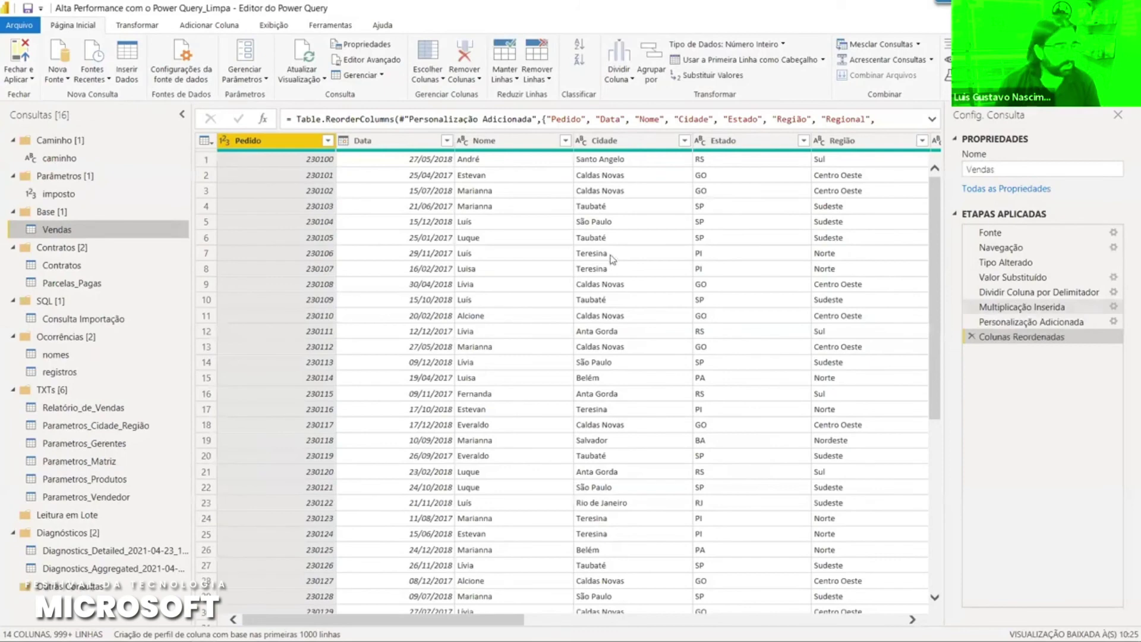
key("super")
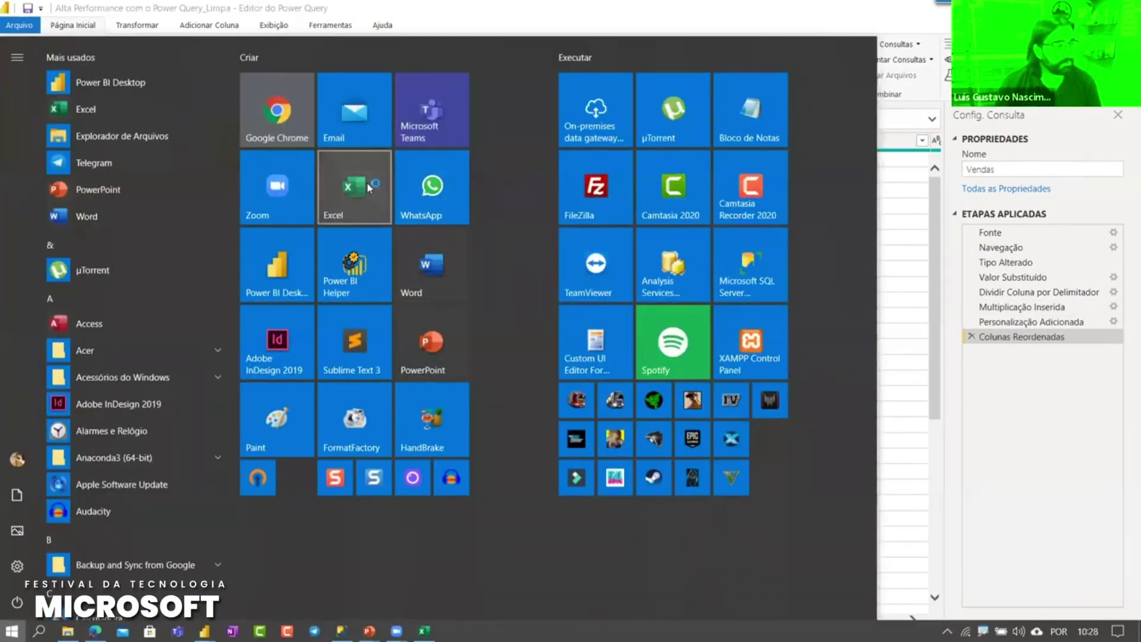
key("super")
key("alt+Tab")
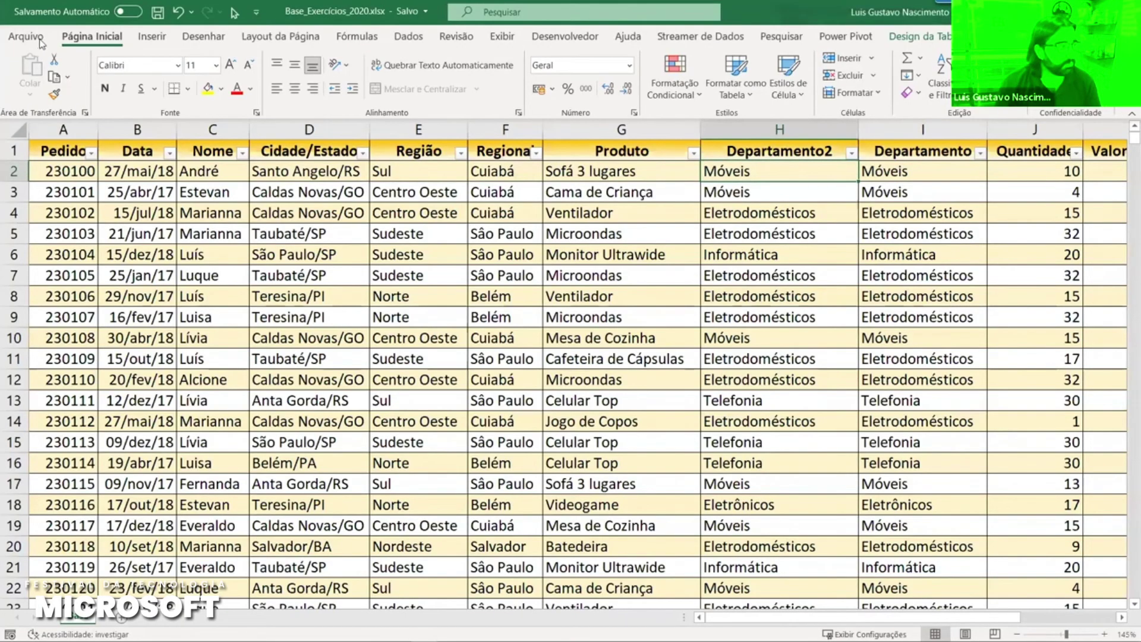
left_click(20, 36)
left_click(230, 161)
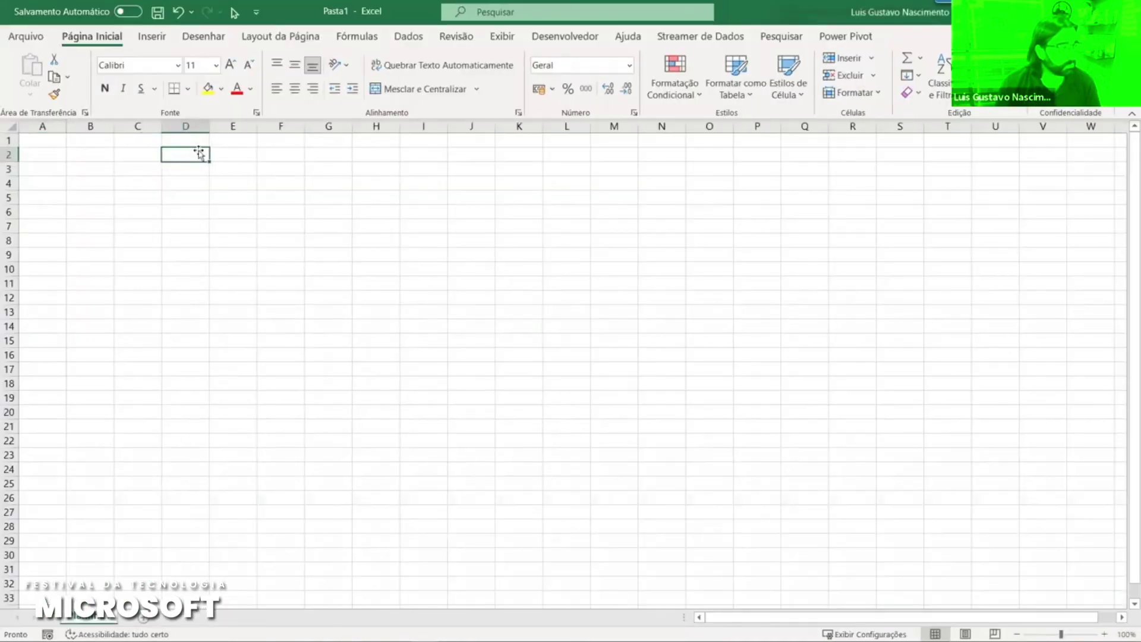
- Launch the Power Query Editor from the new blank Excel workbook
key("alt+Tab")
key("alt+Tab")
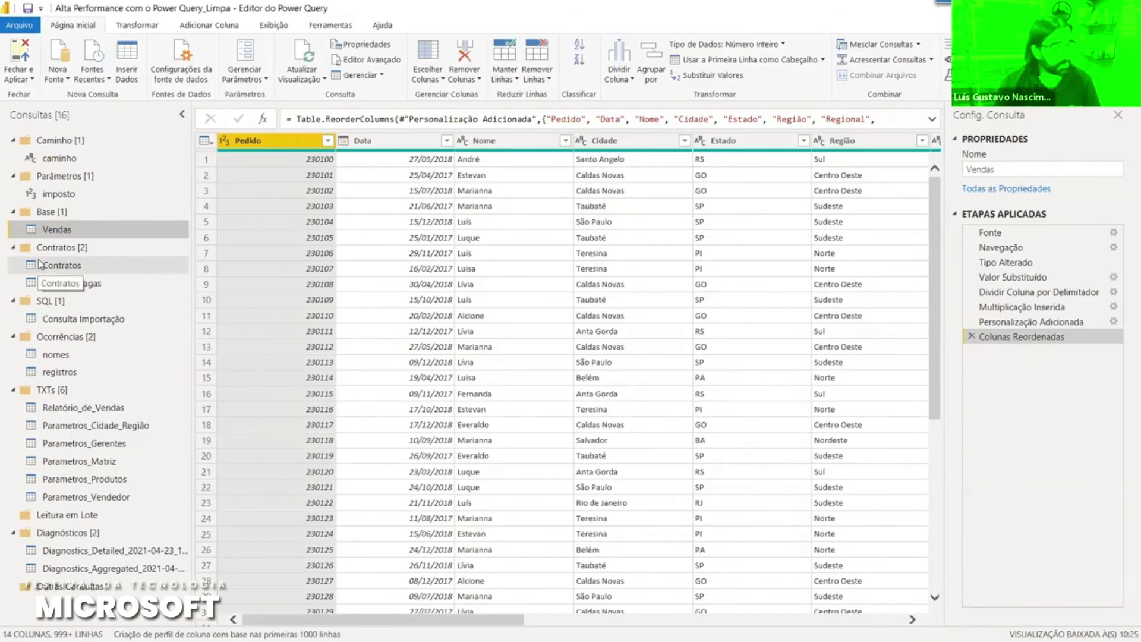
key("alt+Tab")
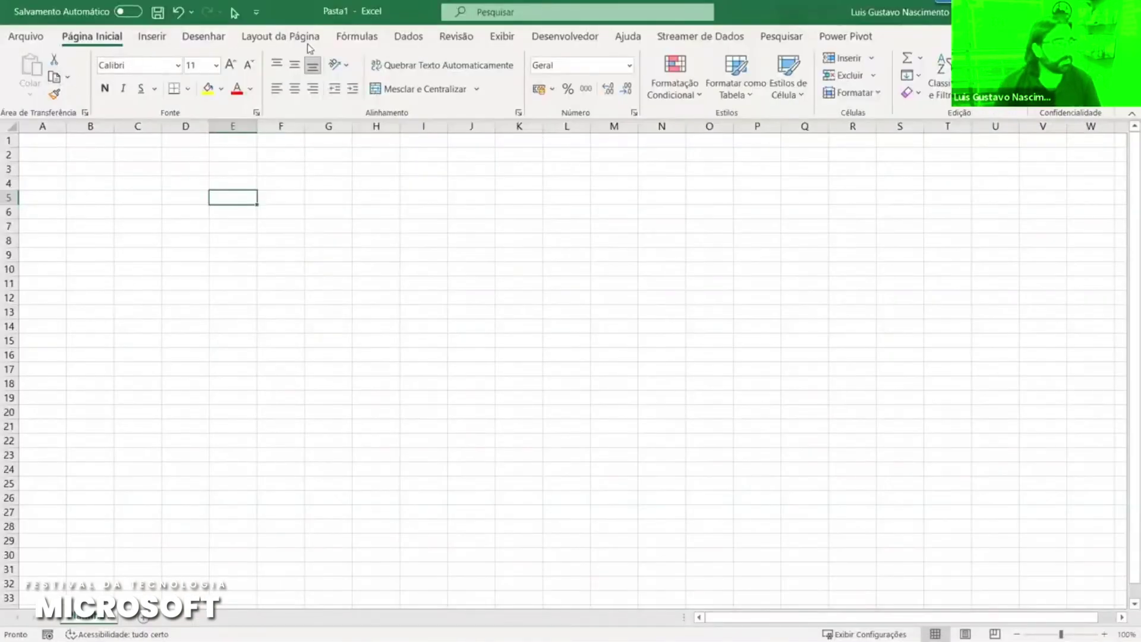
left_click(415, 38)
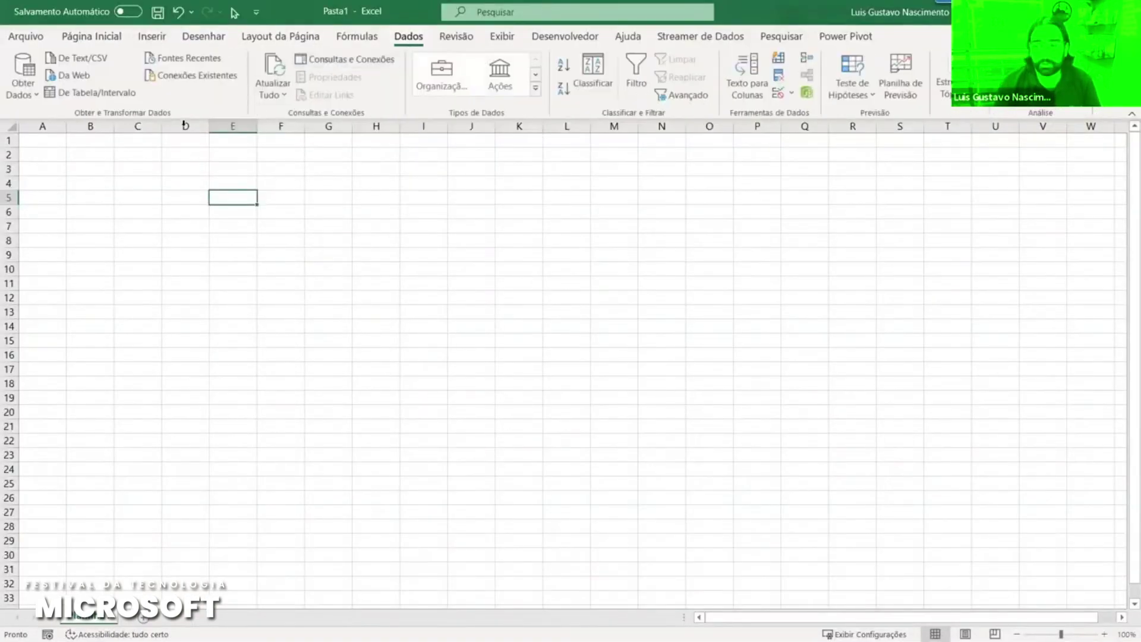
left_click(39, 95)
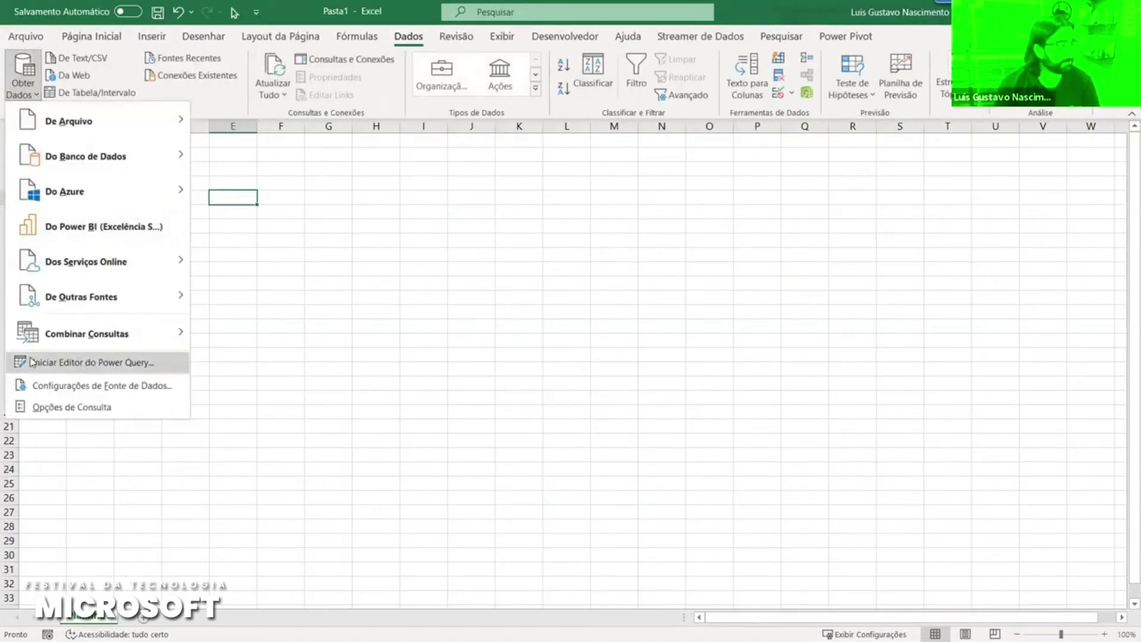
left_click(91, 368)
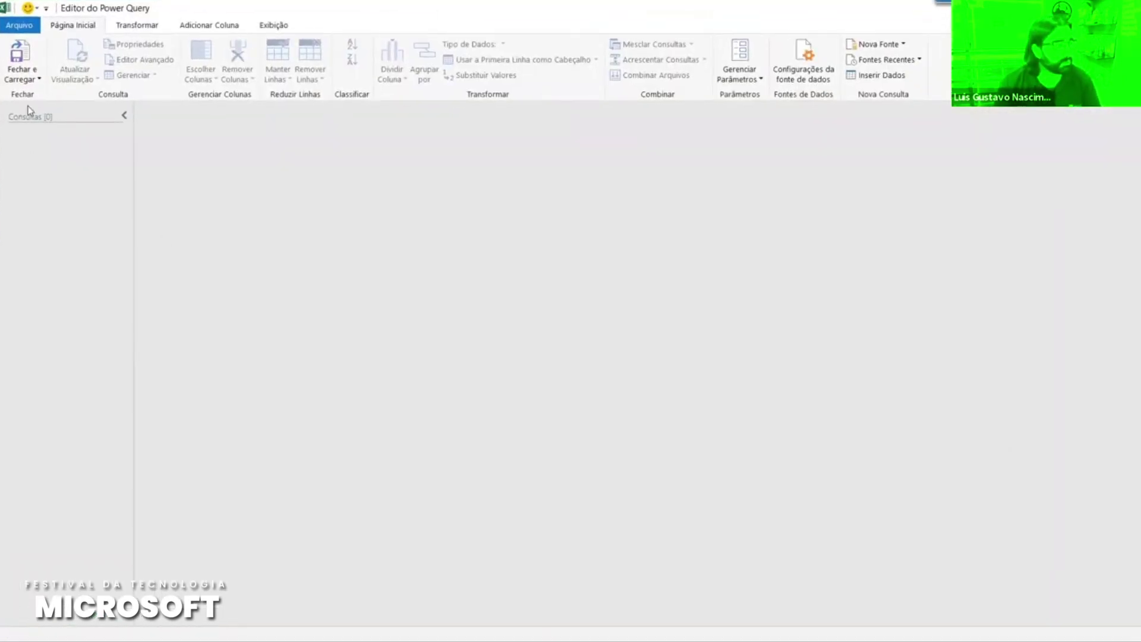
- Switch to the Power BI query editor and copy the entire TXTs query group
key("alt+Tab")
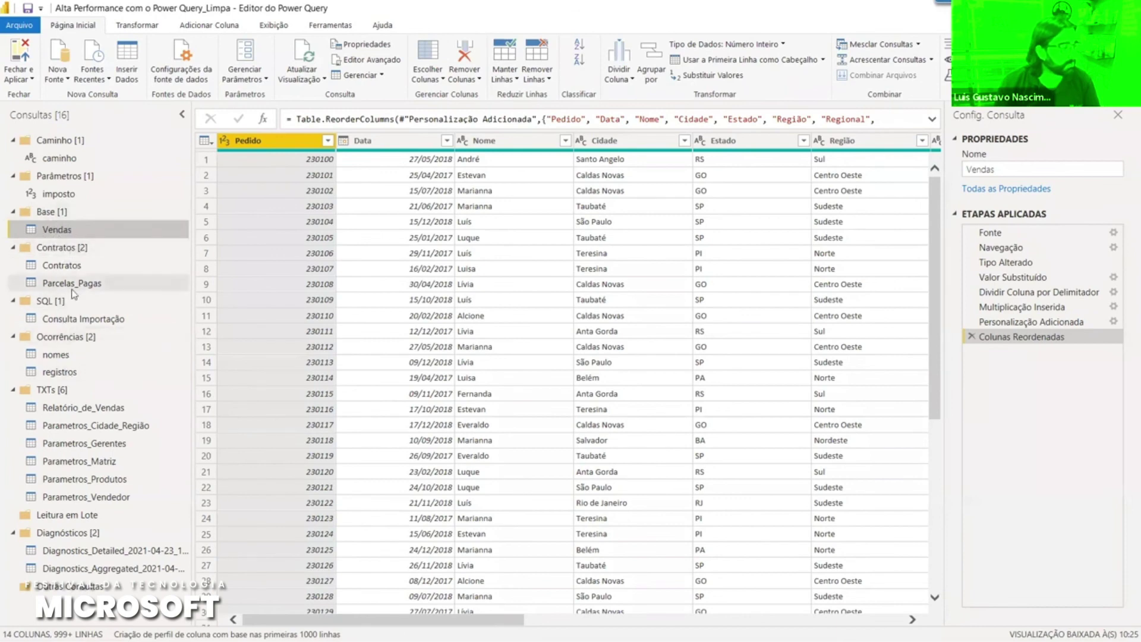
left_click(52, 389)
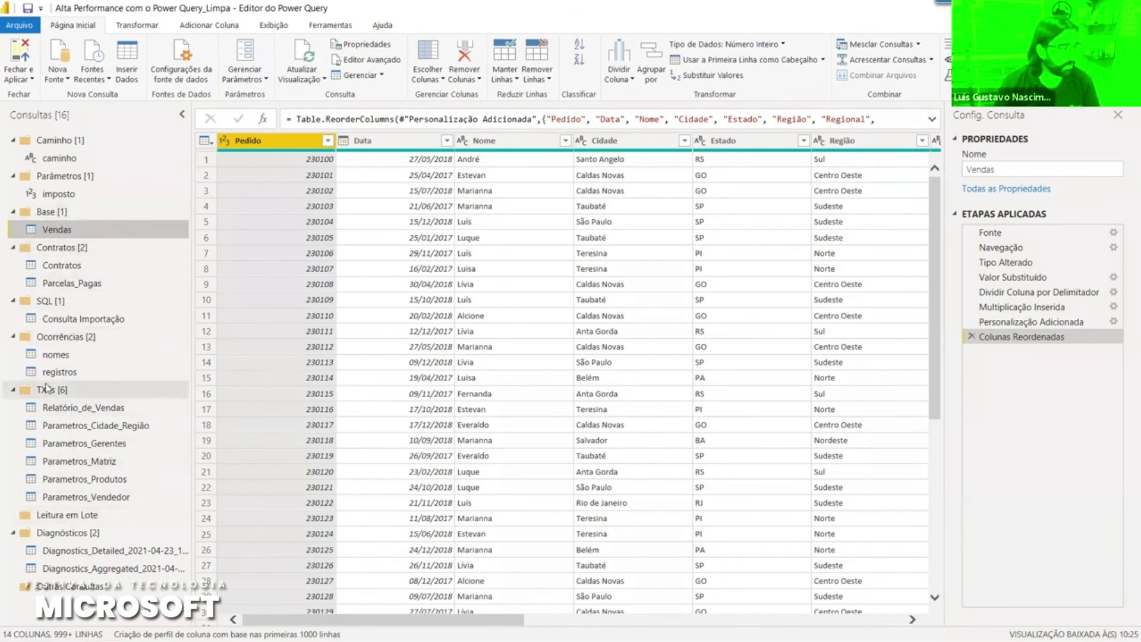
left_click(85, 410)
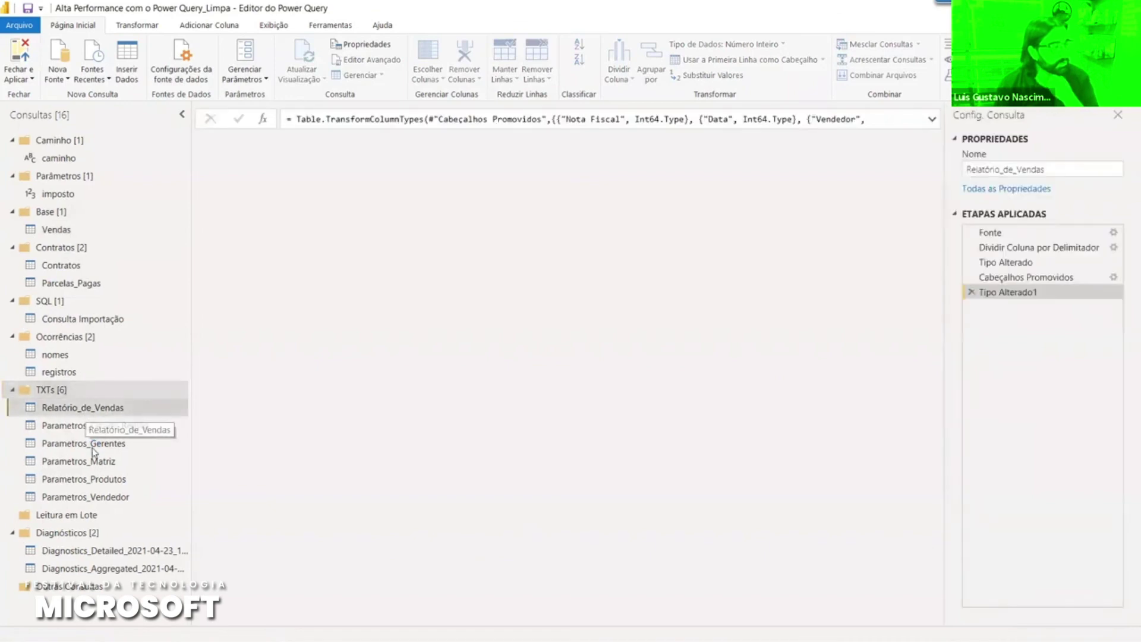
key("Down")
key("Down")
left_click(51, 390)
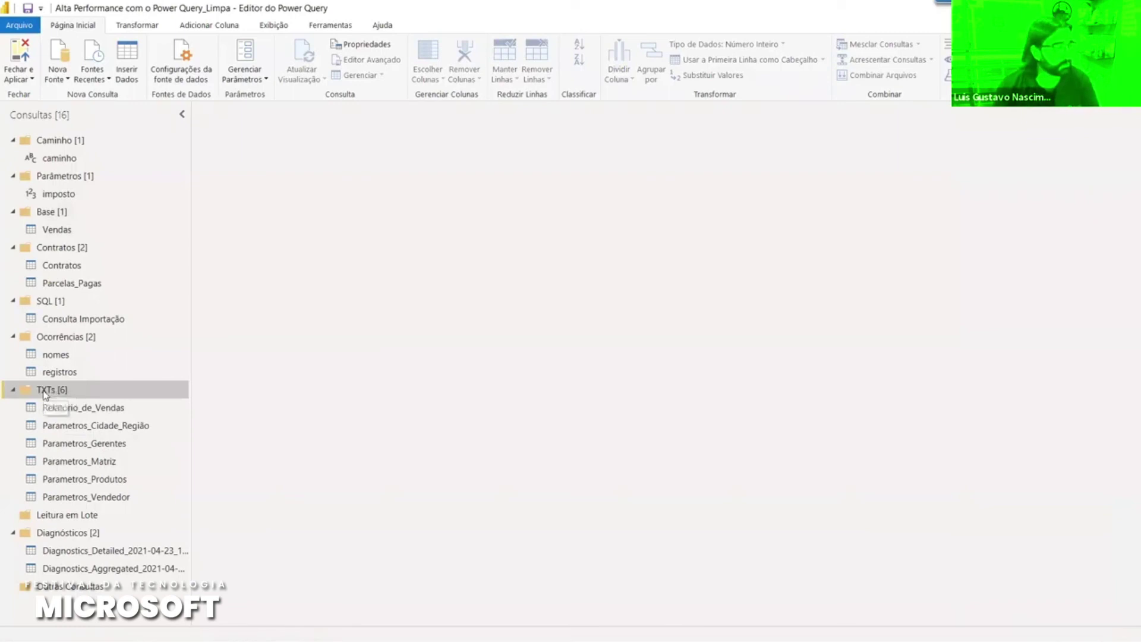
right_click(42, 391)
left_click(89, 396)
- Paste the TXTs query group into the empty query list of Excel's Power Query Editor
key("alt+Tab")
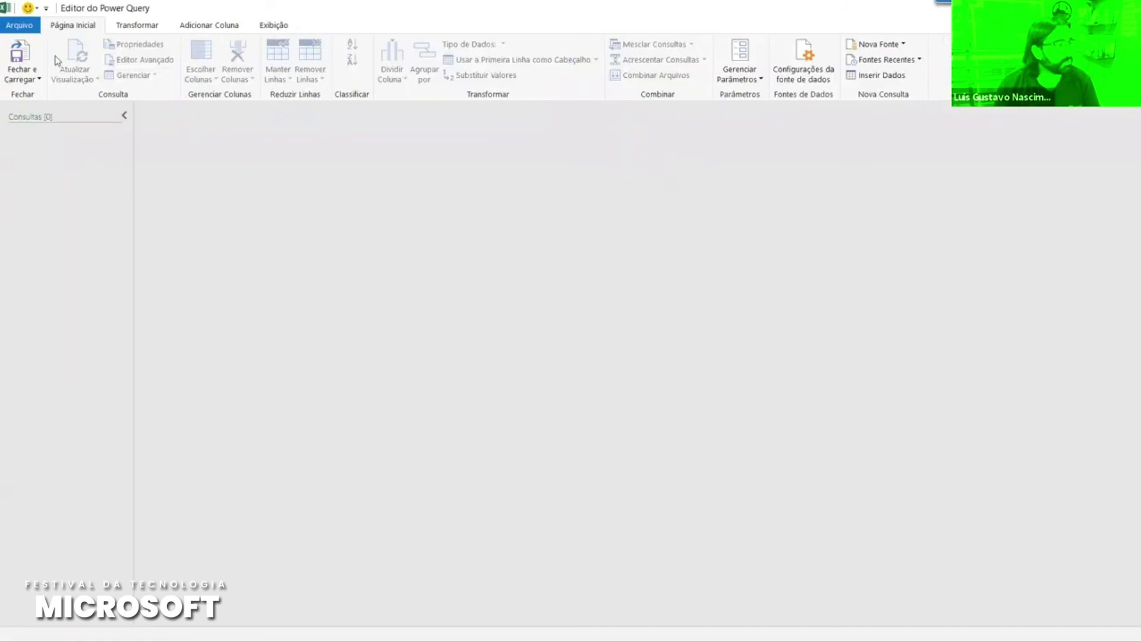
right_click(41, 153)
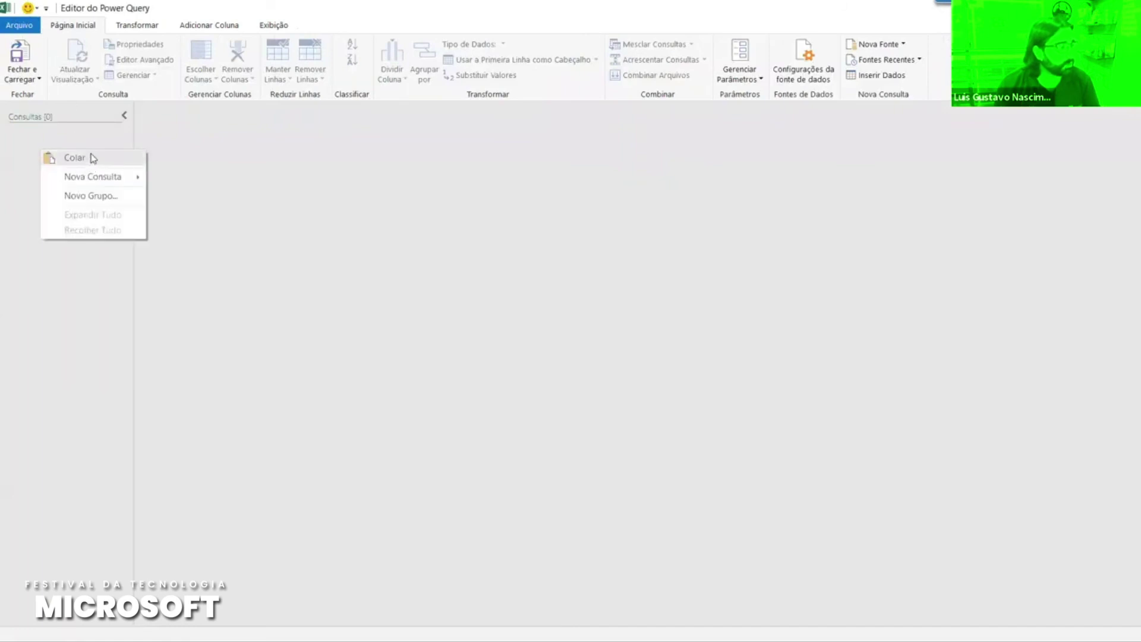
left_click(90, 158)
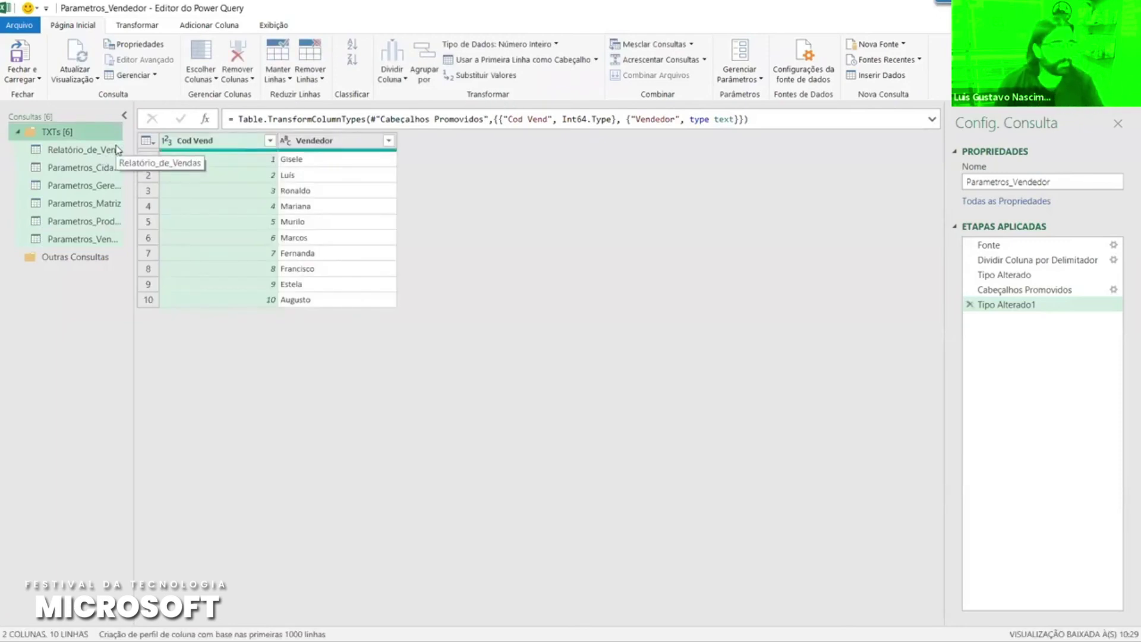
- Return to the Power BI query editor, check the Vendas, caminho and imposto queries, and copy the Base group
key("alt+Tab")
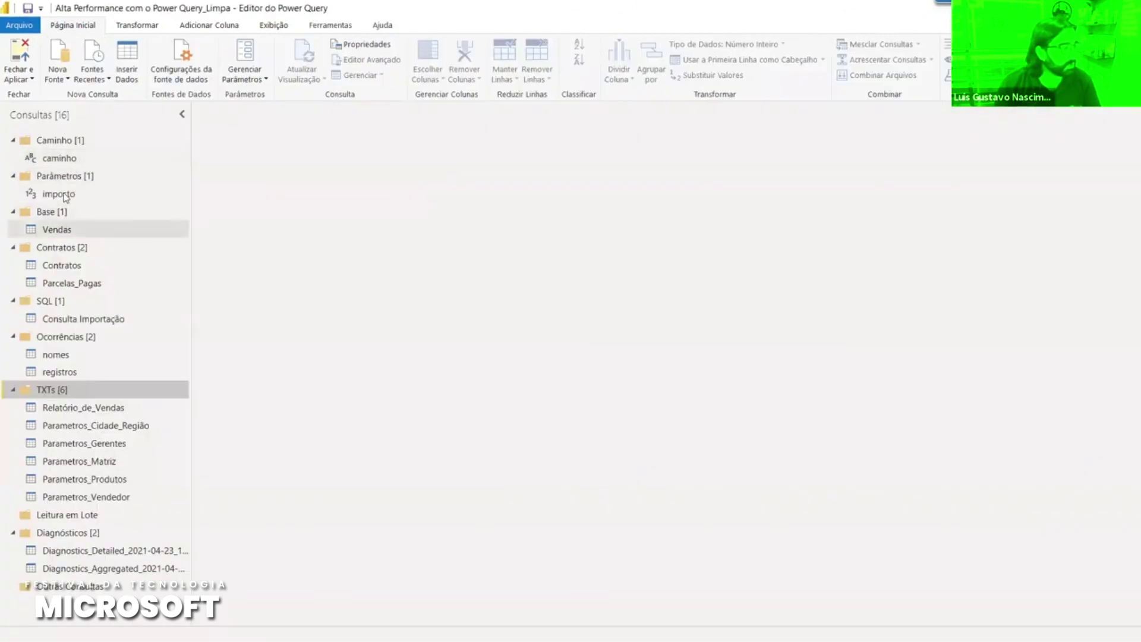
left_click(69, 230)
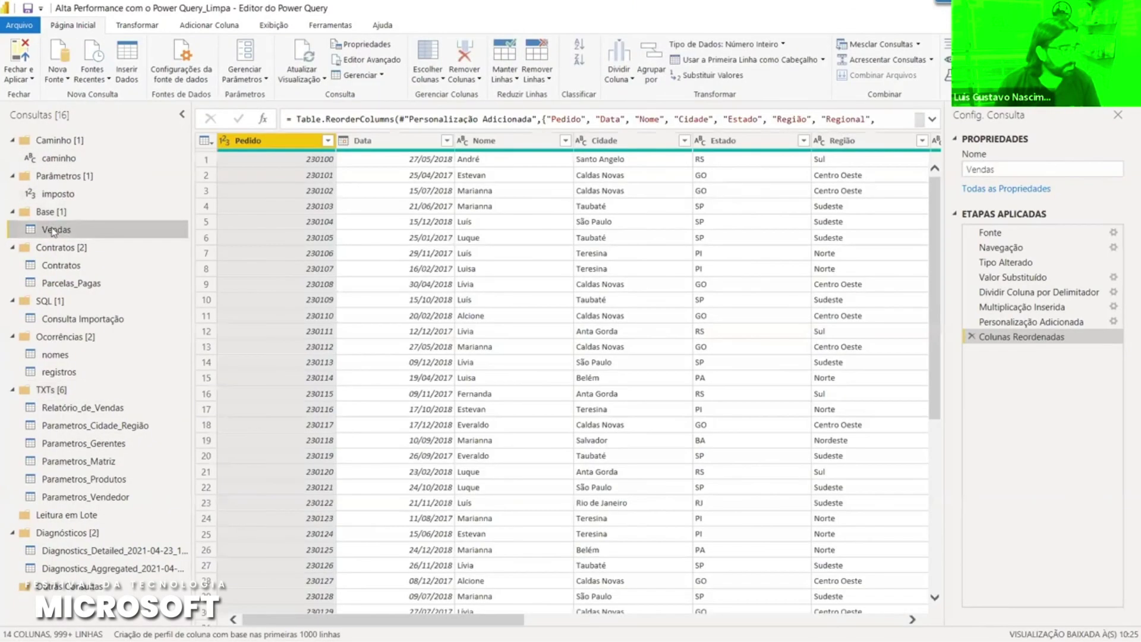
left_click(66, 159)
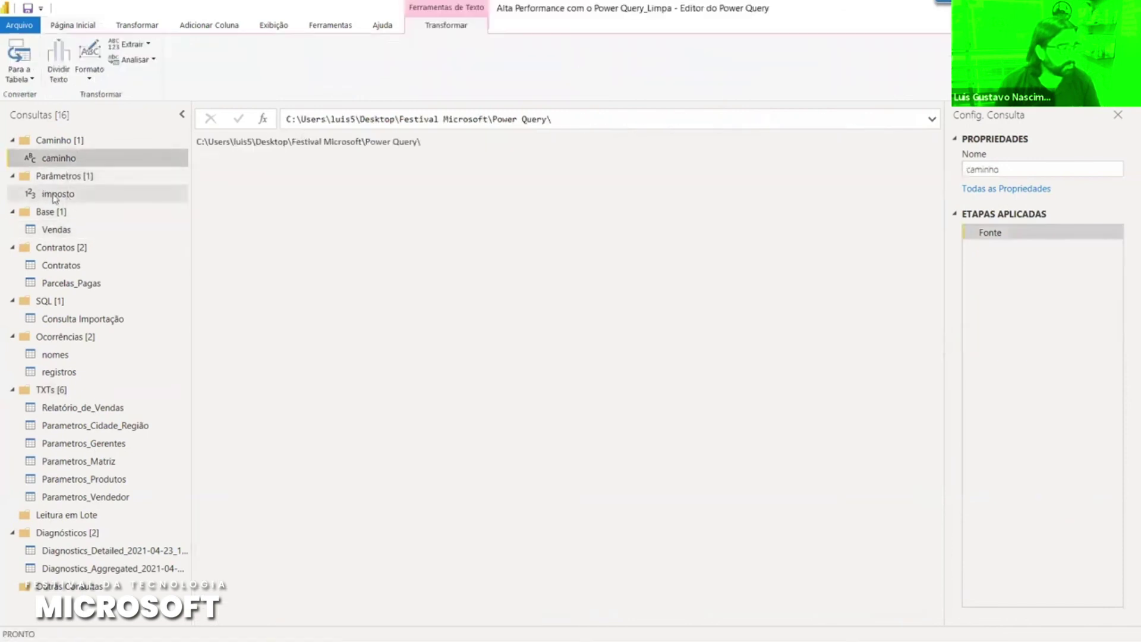
left_click(55, 196)
left_click(66, 231)
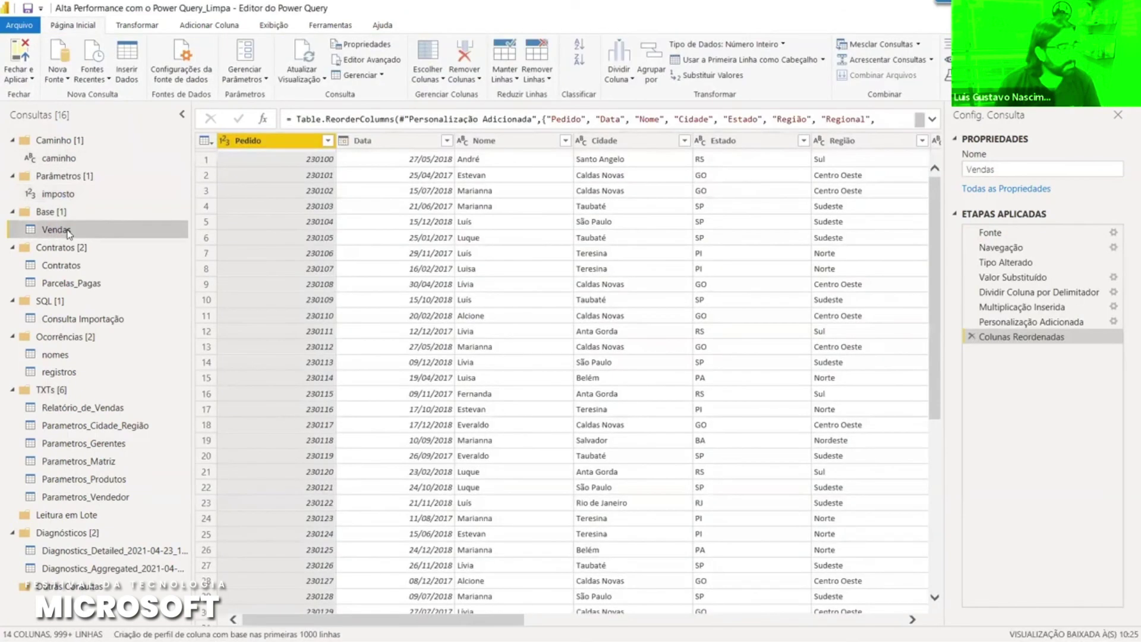
left_click(63, 213)
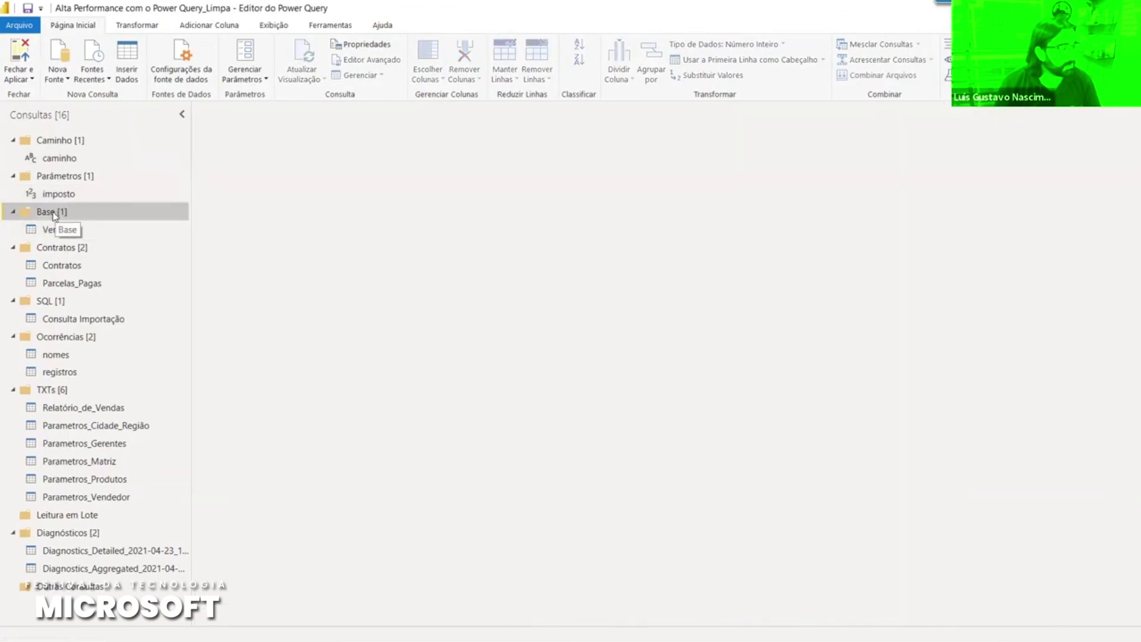
right_click(52, 213)
left_click(79, 221)
- Paste the Base query group below the TXTs group in Excel's Power Query Editor
key("alt+Tab")
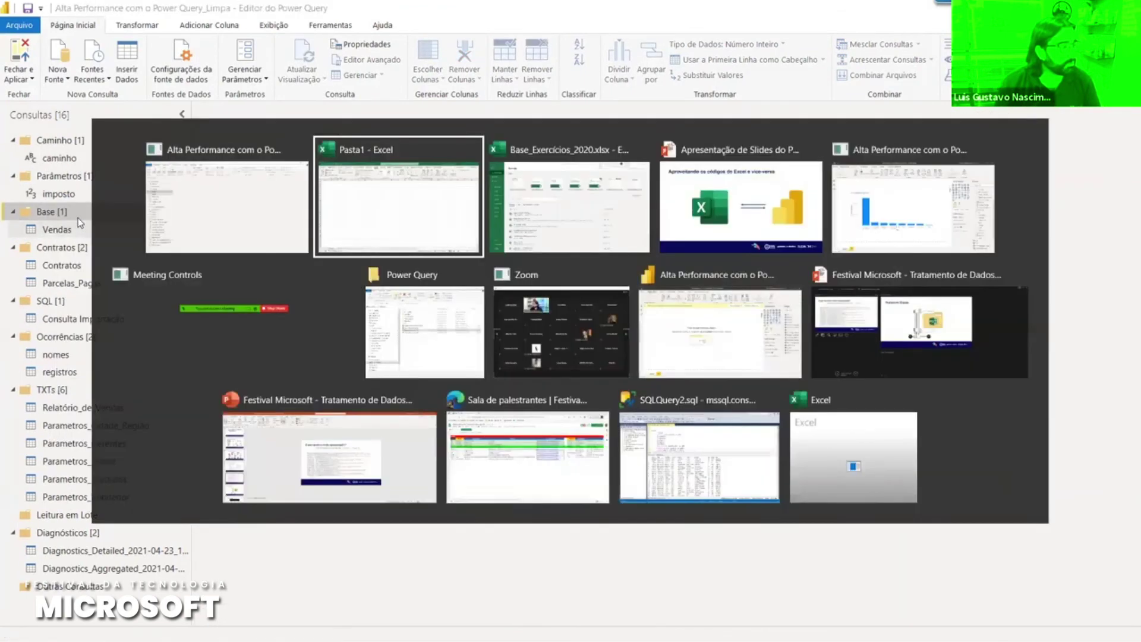
right_click(65, 286)
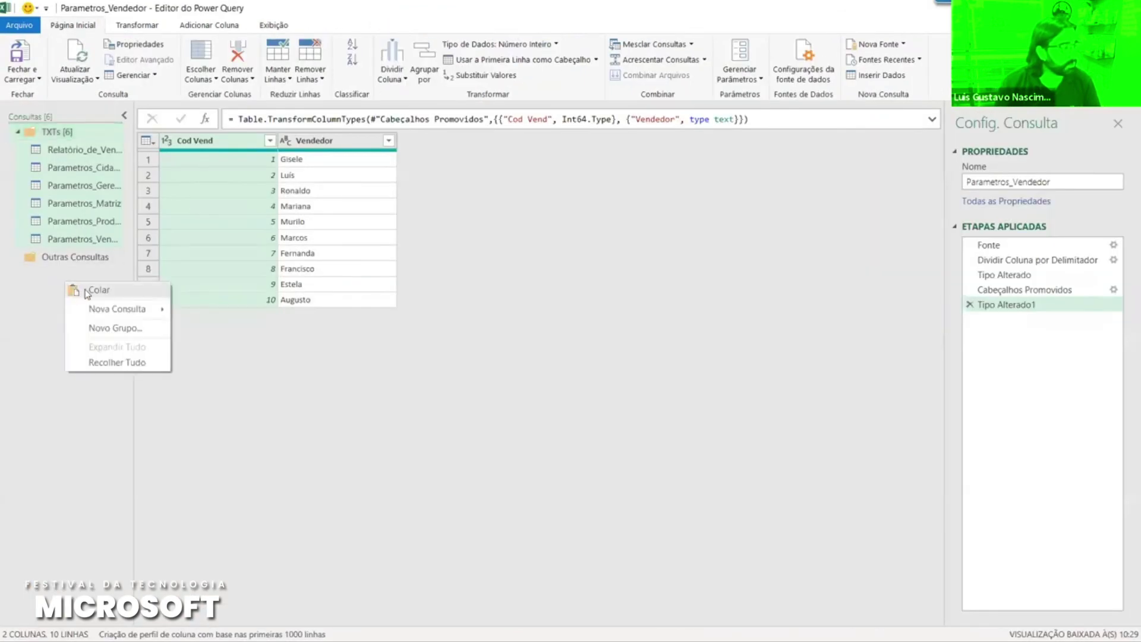
left_click(89, 291)
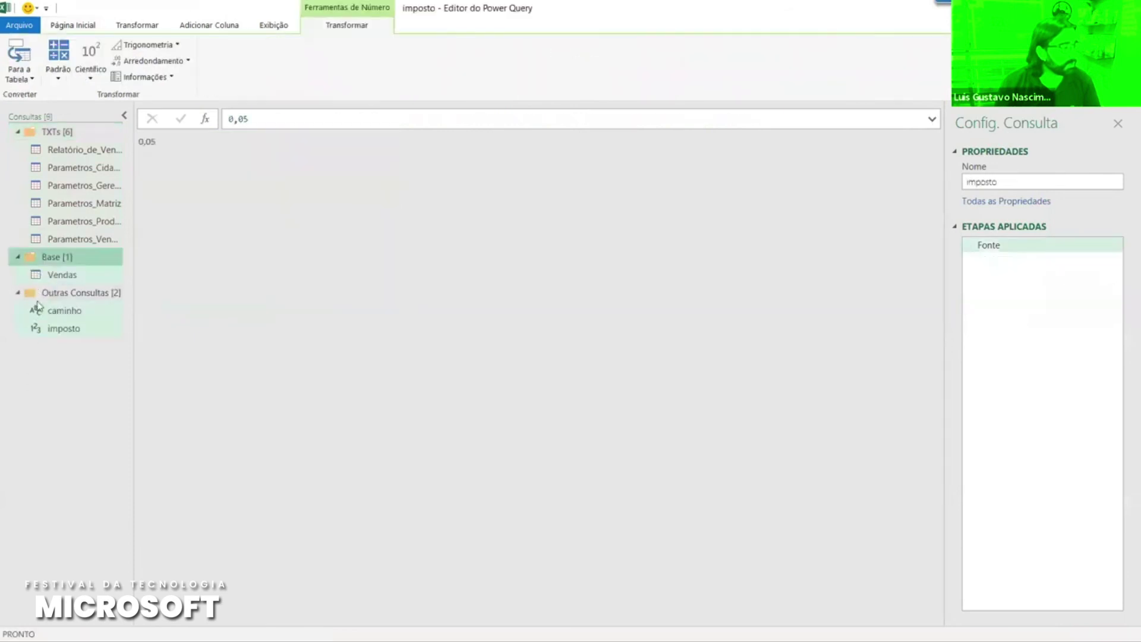
- Examine the pasted Vendas, caminho and imposto queries in Excel and widen the query list to show full names
left_click(73, 278)
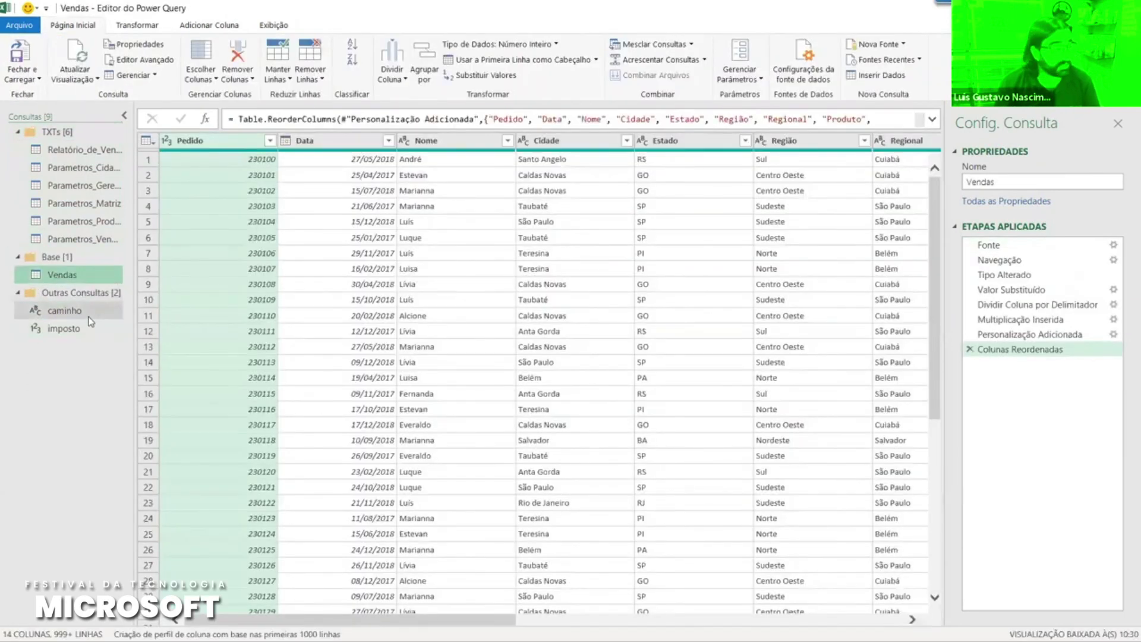
left_click(88, 315)
left_click(76, 331)
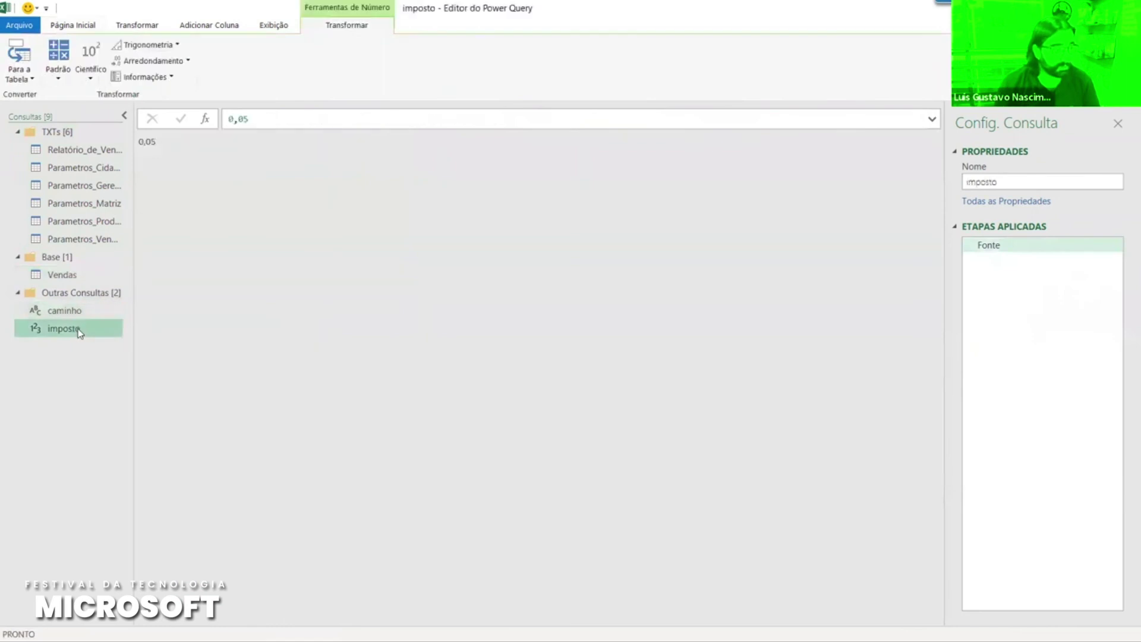
left_click(69, 278)
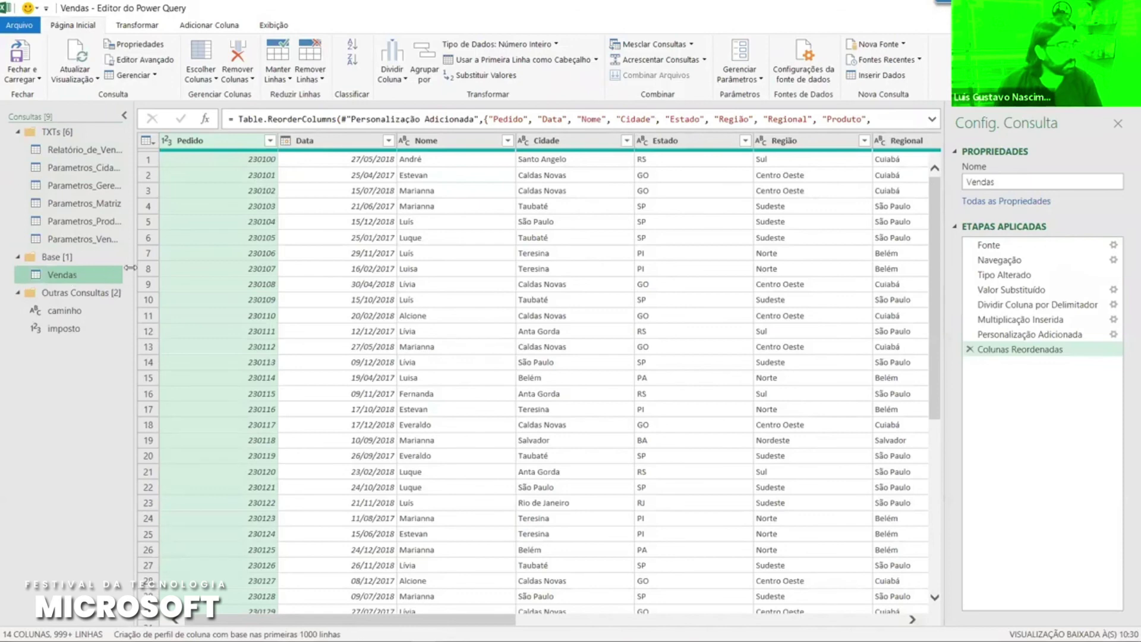
left_click_drag(153, 268, 180, 269)
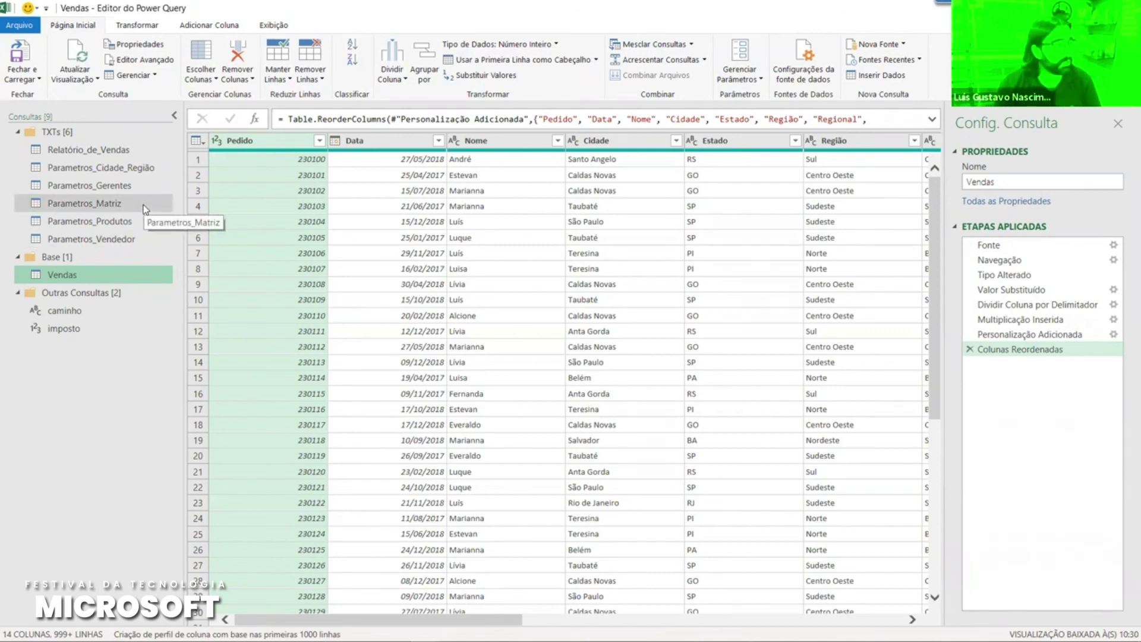
- Close and apply the Power BI query editor and return to the Power BI Desktop report
key("alt+Tab")
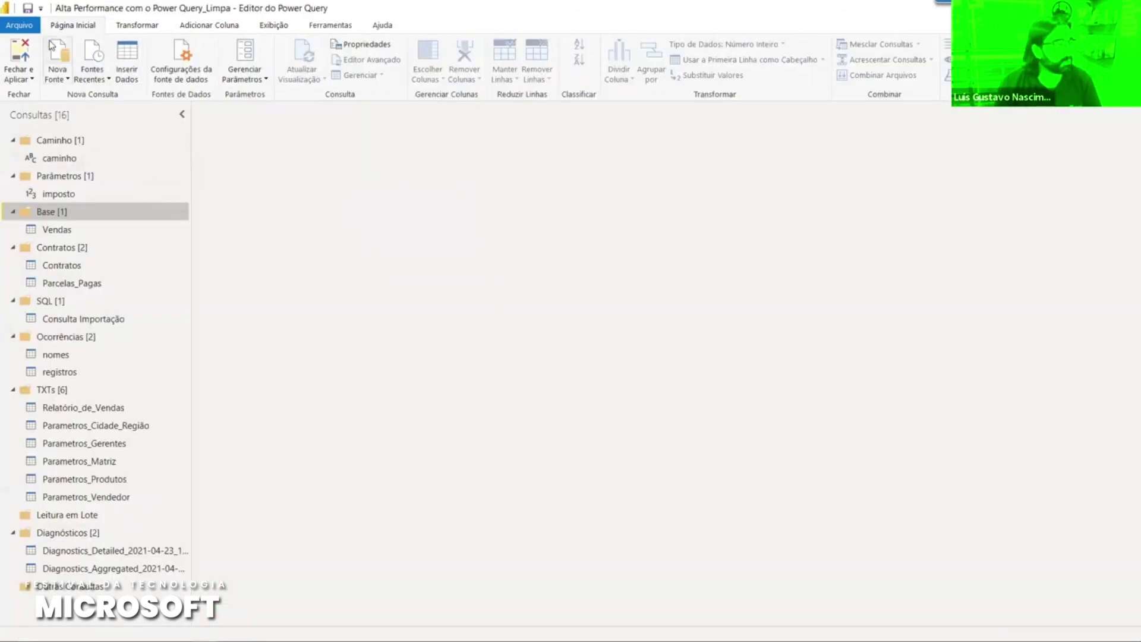
left_click(28, 58)
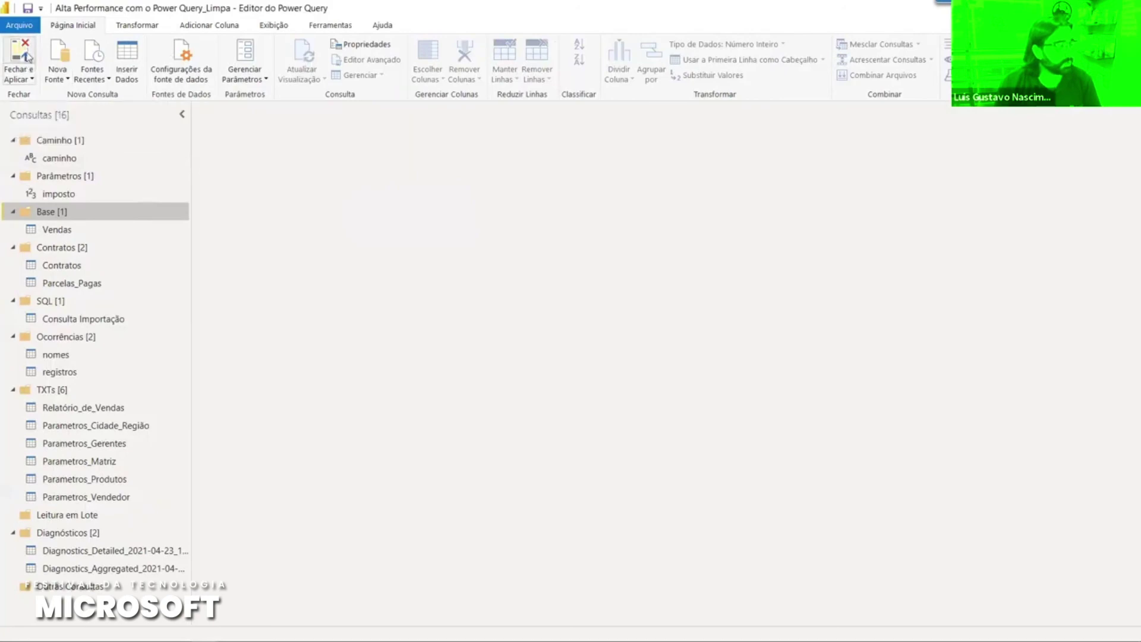
key("alt+Tab")
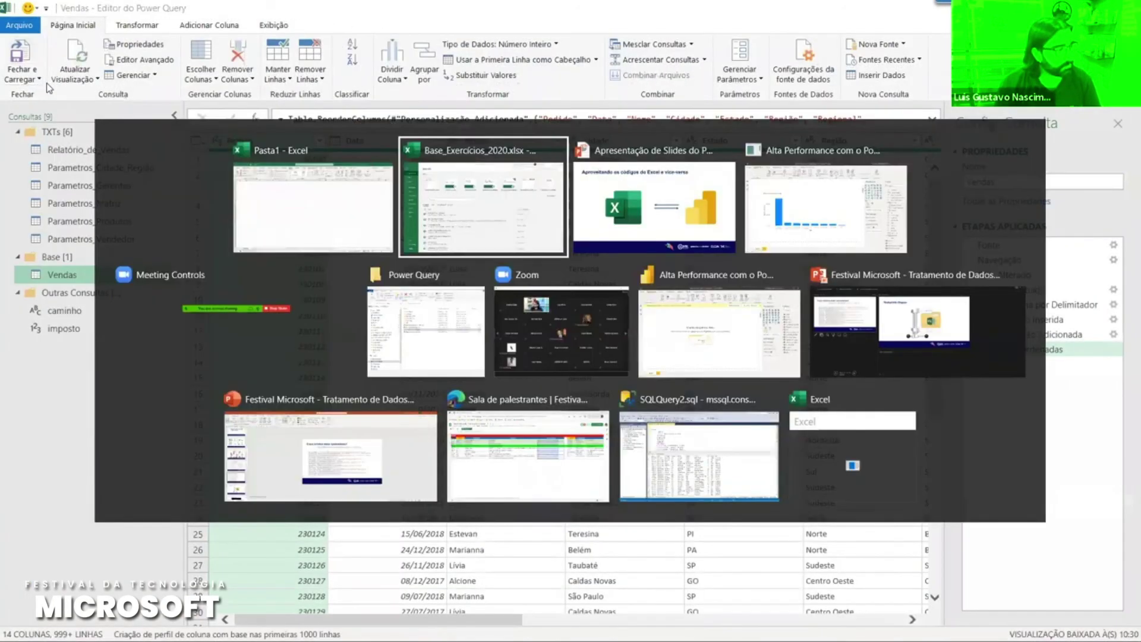
key("alt+Tab")
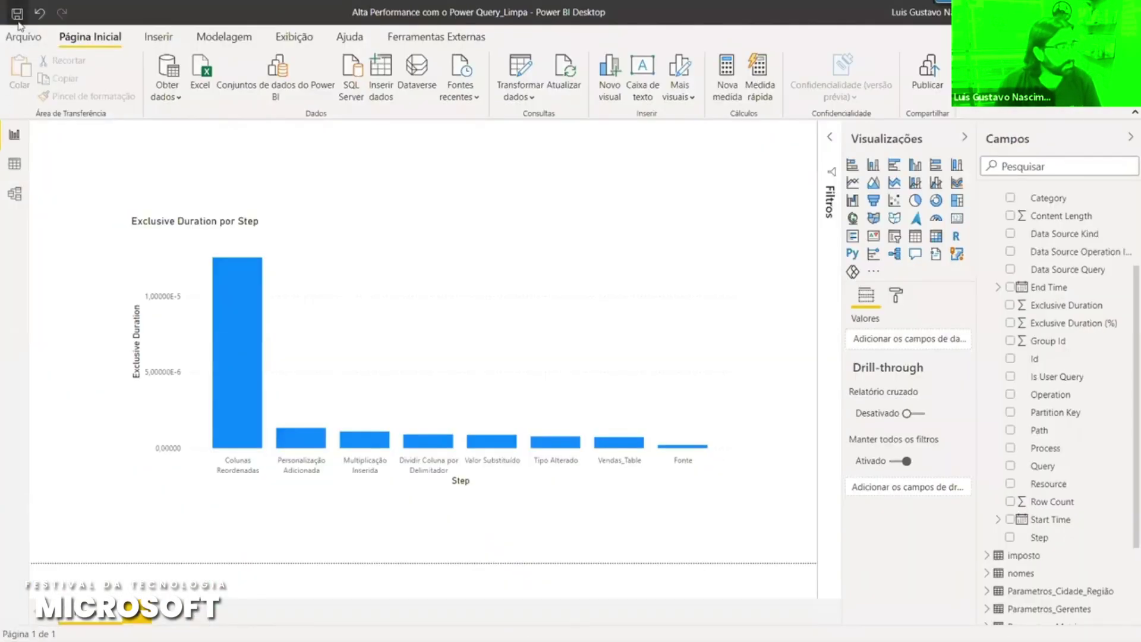